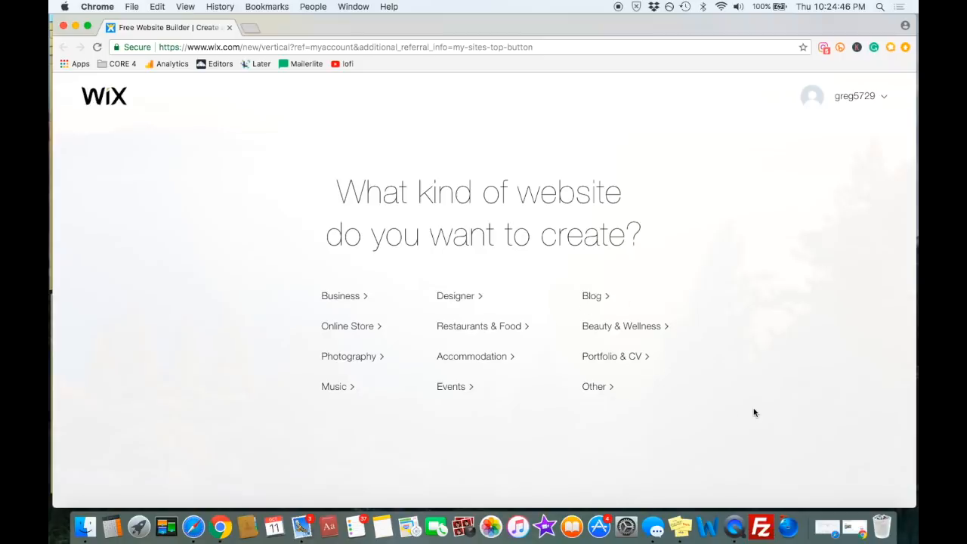
Start a Business website with the Wix Editor's template option and browse the Business templates
click(349, 297)
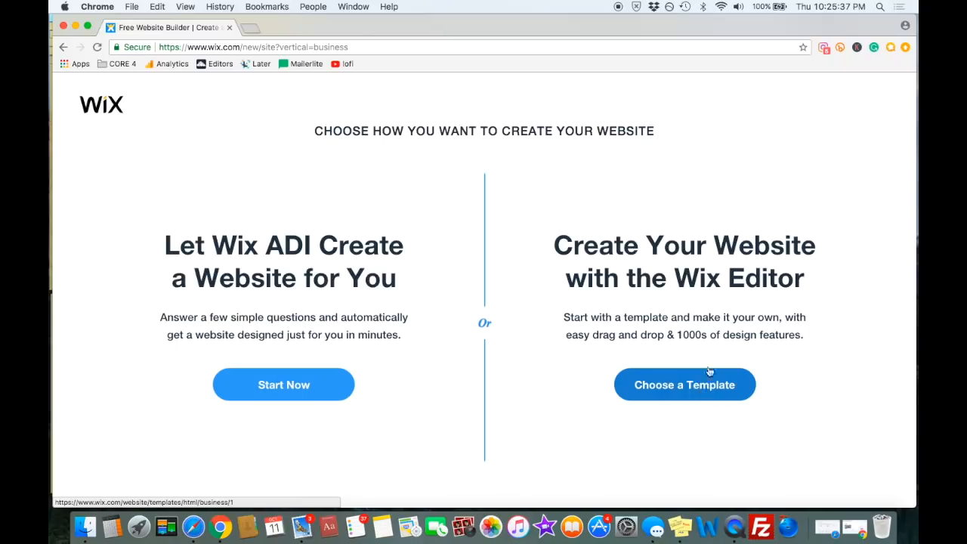
click(689, 390)
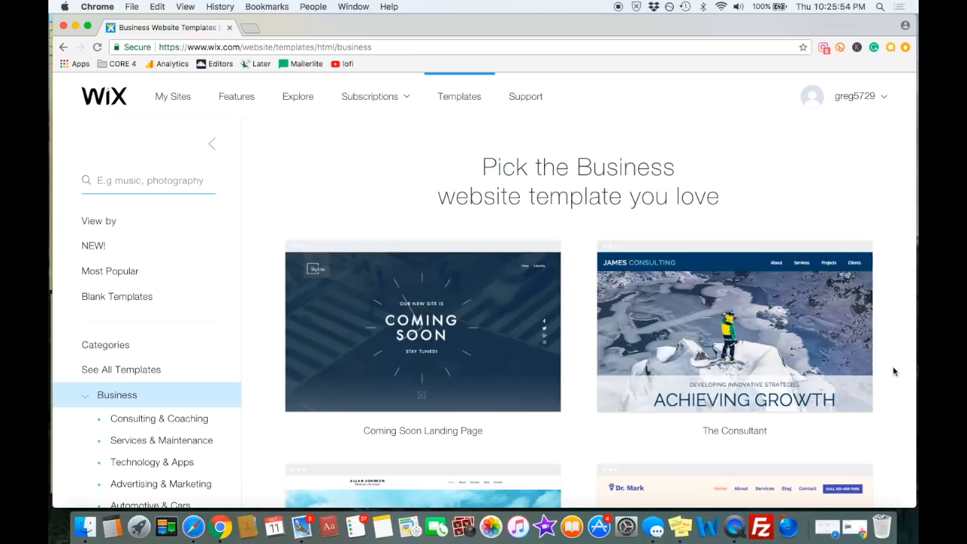
scroll(568, 257, down, 6)
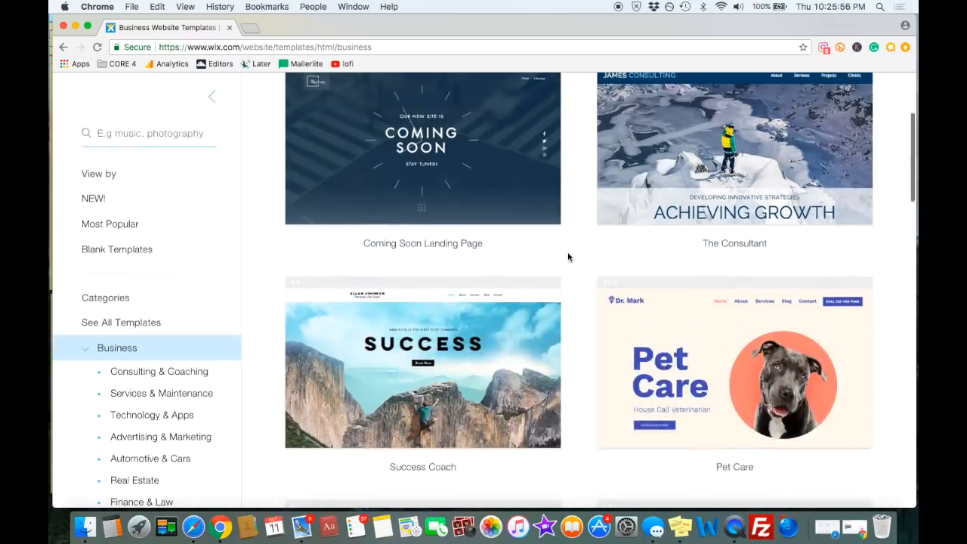
scroll(567, 255, up, 4)
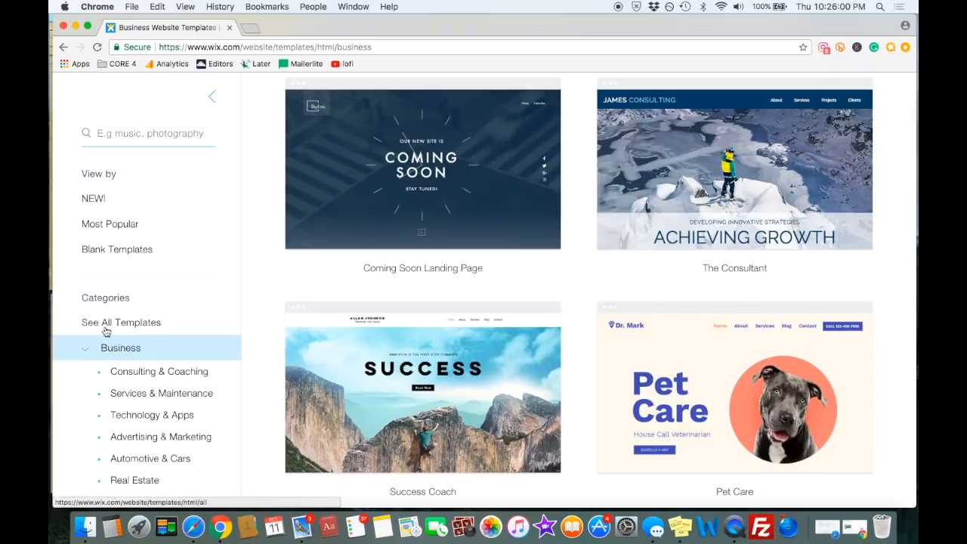
Browse the Blank Templates collection and bring up the Most Popular templates
click(105, 252)
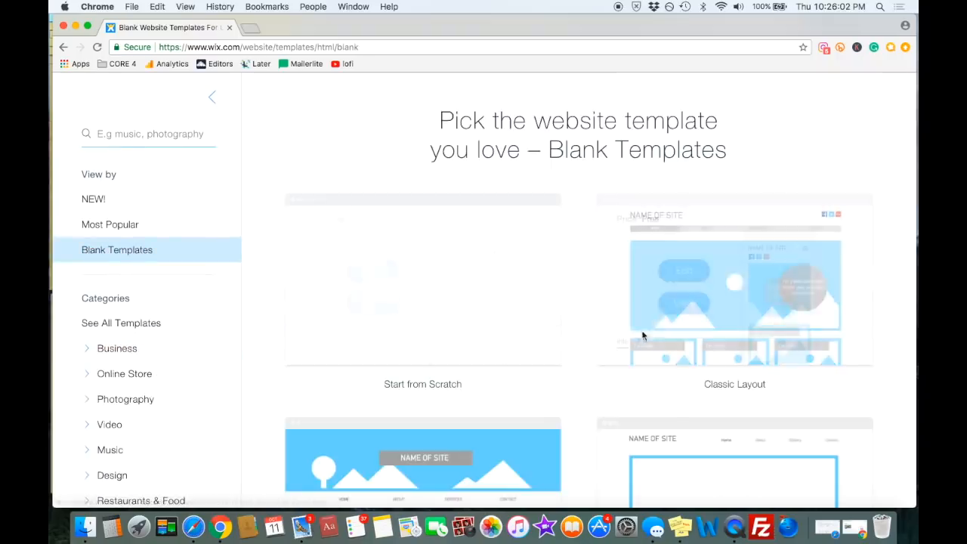
scroll(577, 329, down, 8)
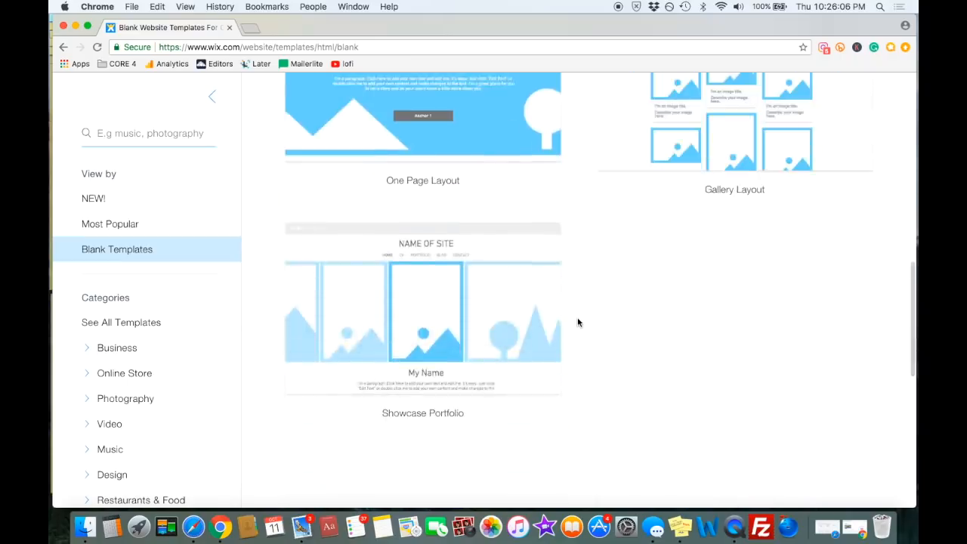
scroll(577, 322, up, 8)
scroll(577, 323, up, 5)
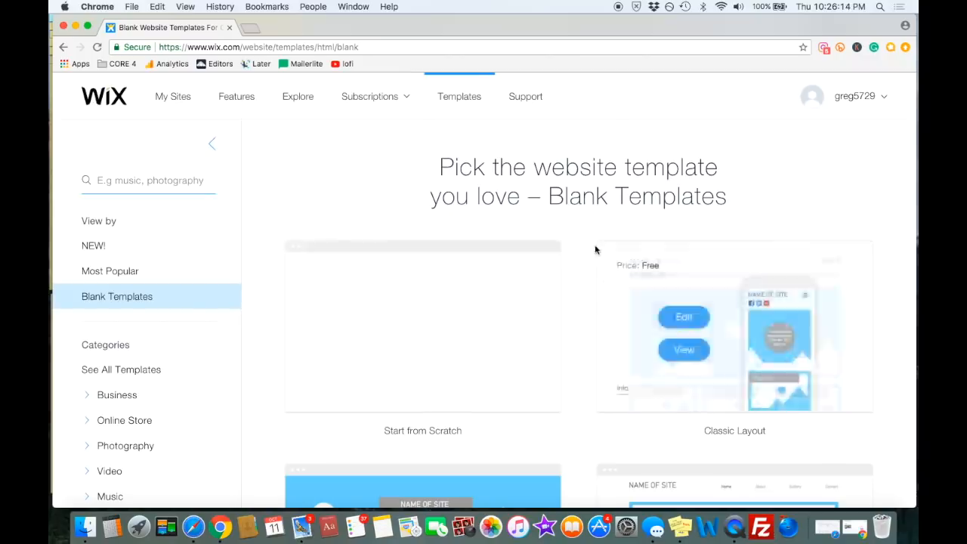
click(110, 270)
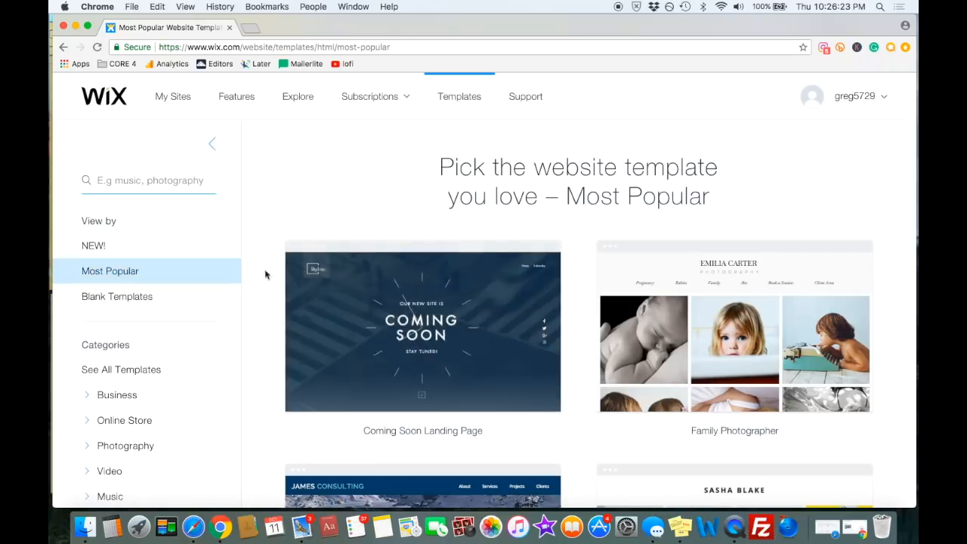
Preview the Success Coach template from the Business category and dismiss the prompt to edit the site
click(113, 396)
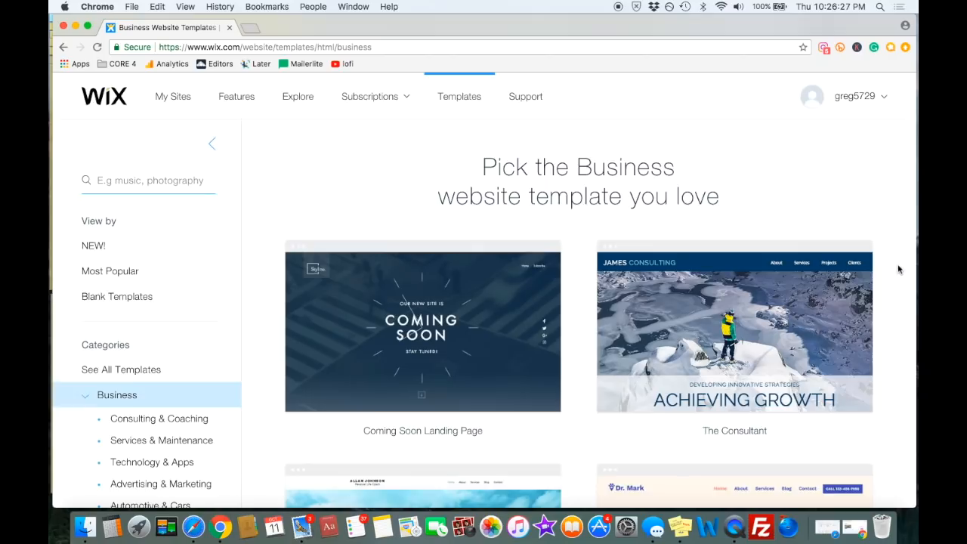
scroll(900, 281, down, 5)
scroll(899, 284, down, 1)
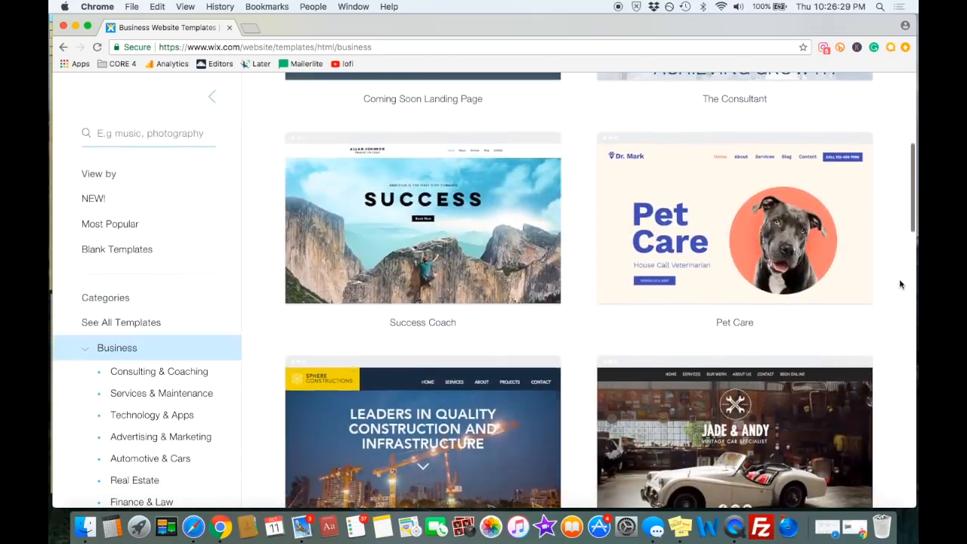
mouse_move(362, 287)
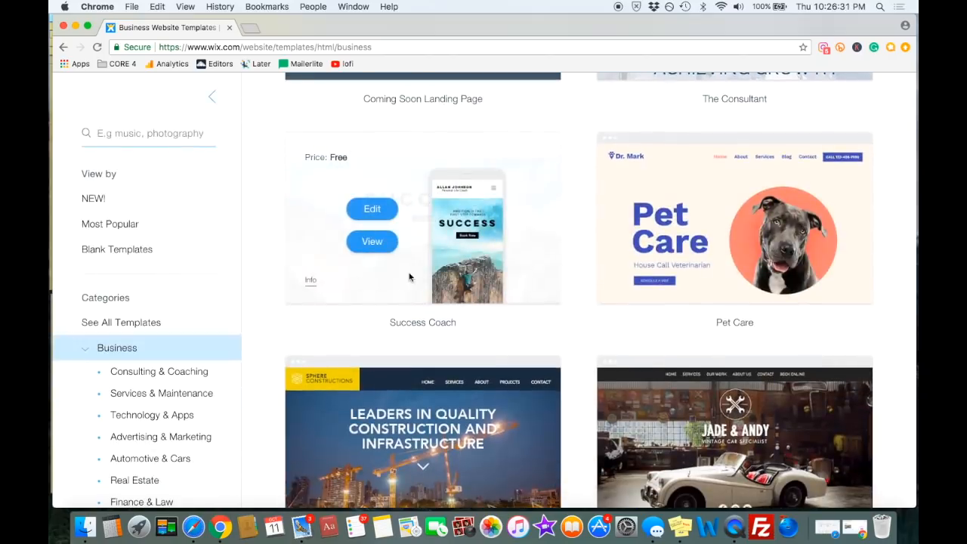
click(372, 242)
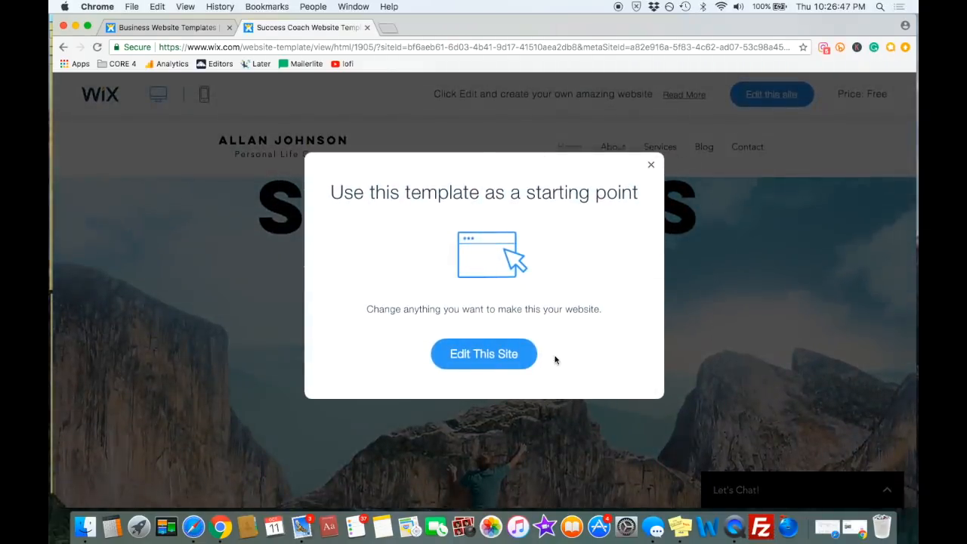
click(651, 165)
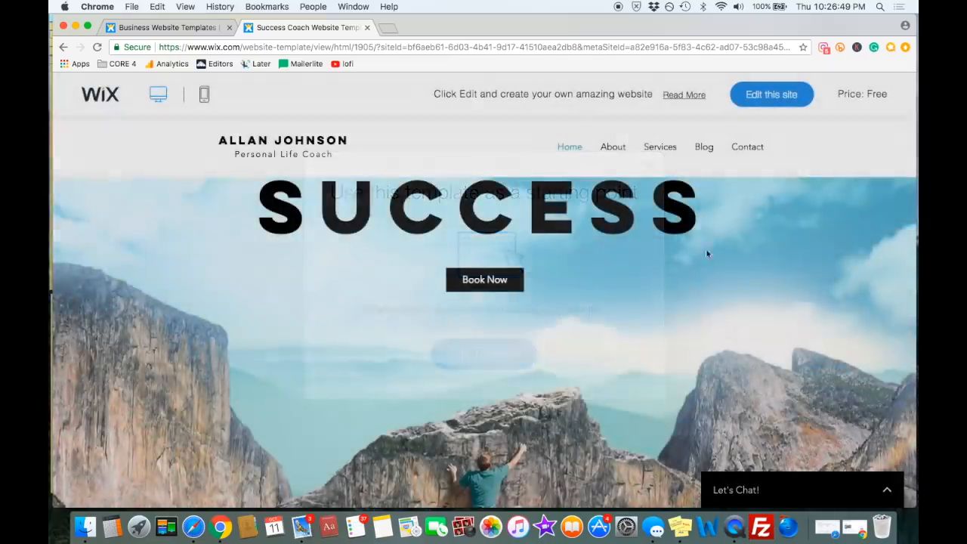
Look through the Success Coach home page from the hero banner down to the contact form and back
scroll(746, 325, down, 5)
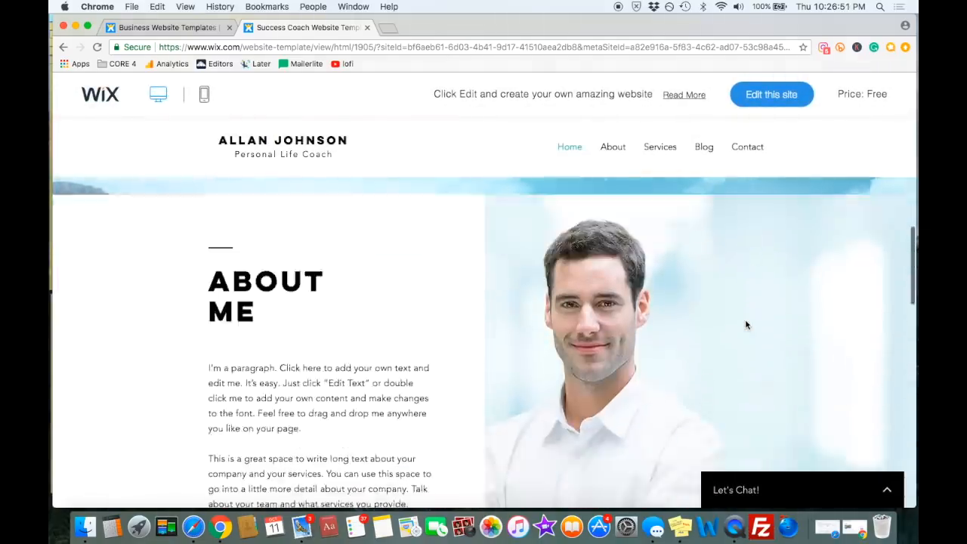
scroll(745, 324, down, 5)
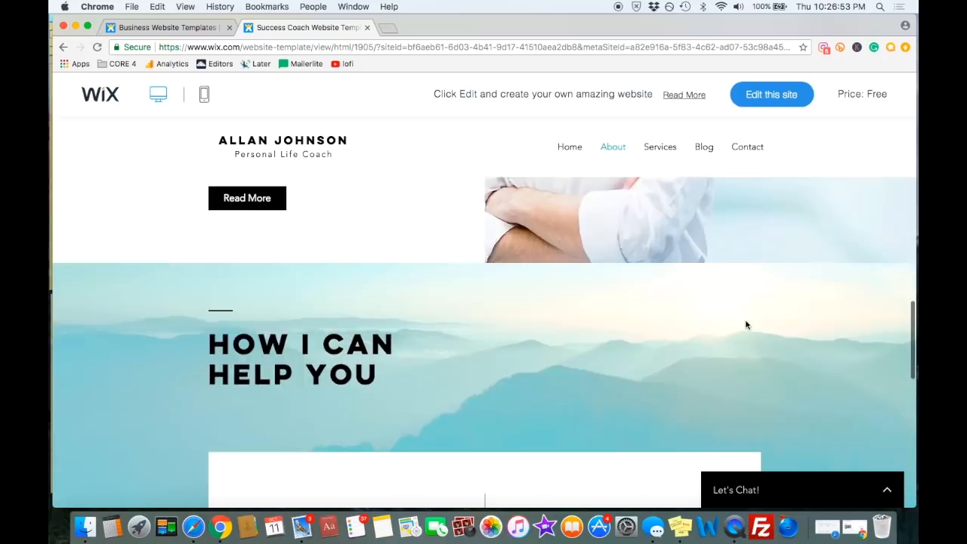
scroll(746, 325, down, 6)
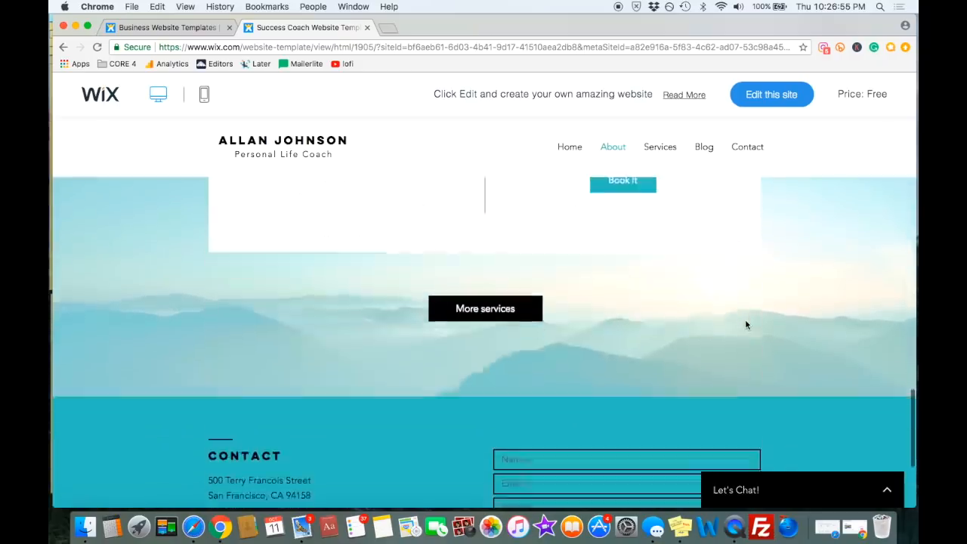
scroll(745, 319, down, 3)
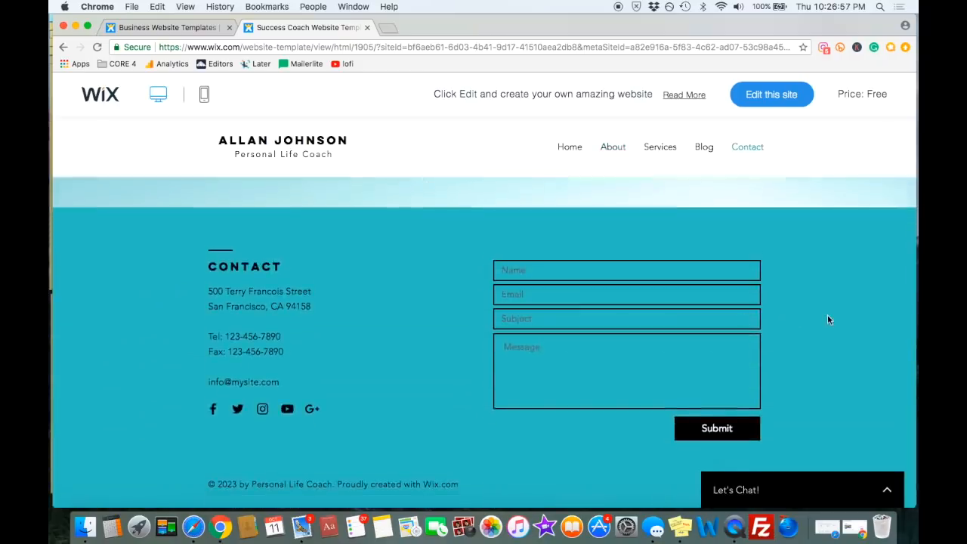
scroll(827, 318, up, 14)
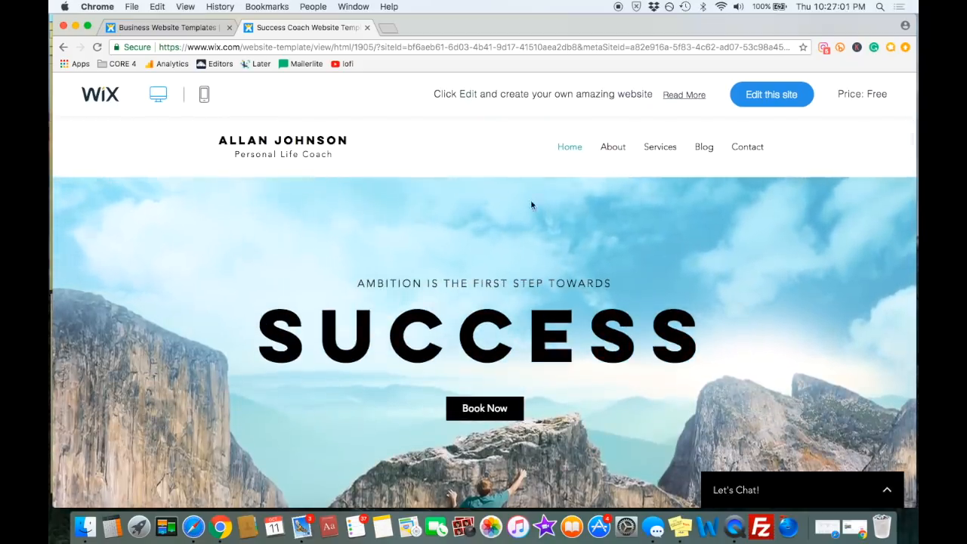
View the template's About section and examine the service cards on its Services page
click(612, 147)
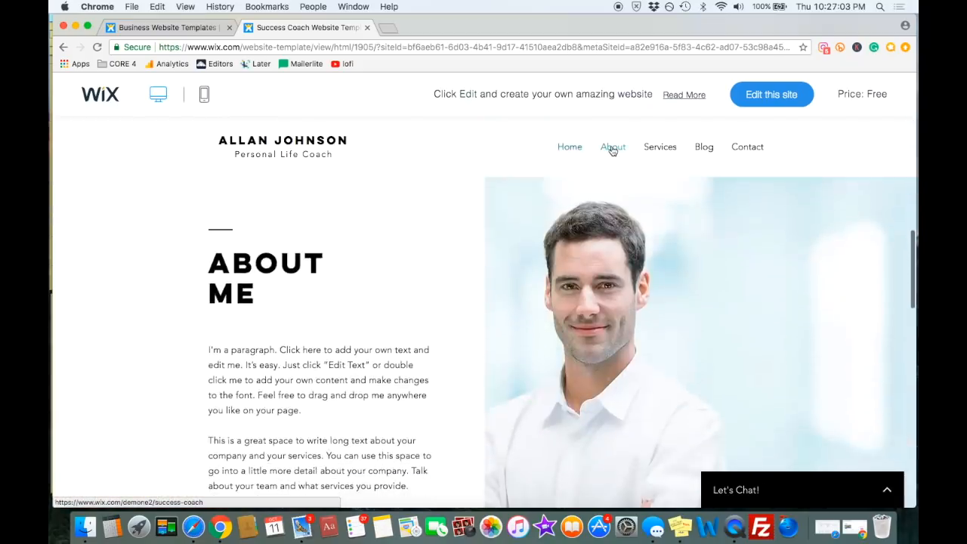
click(668, 150)
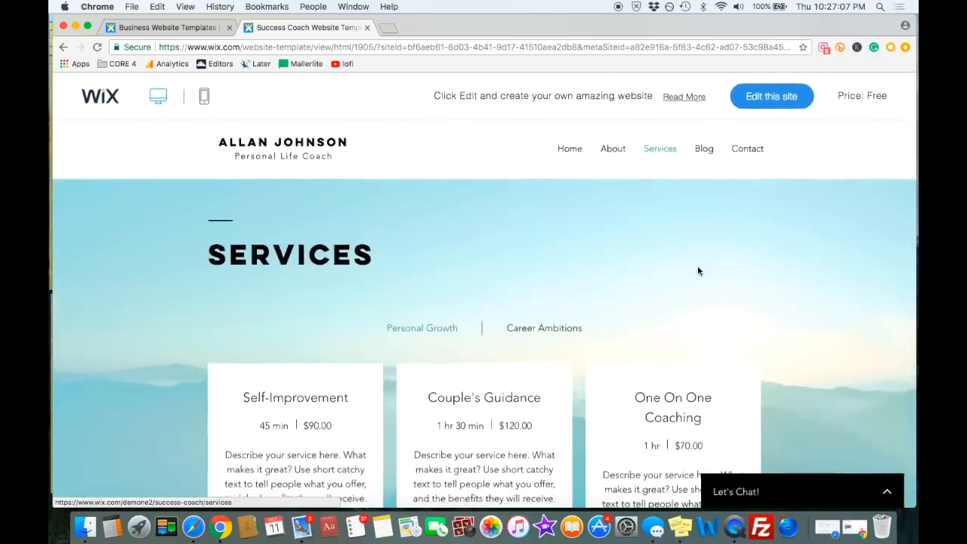
scroll(760, 334, down, 3)
scroll(760, 334, up, 3)
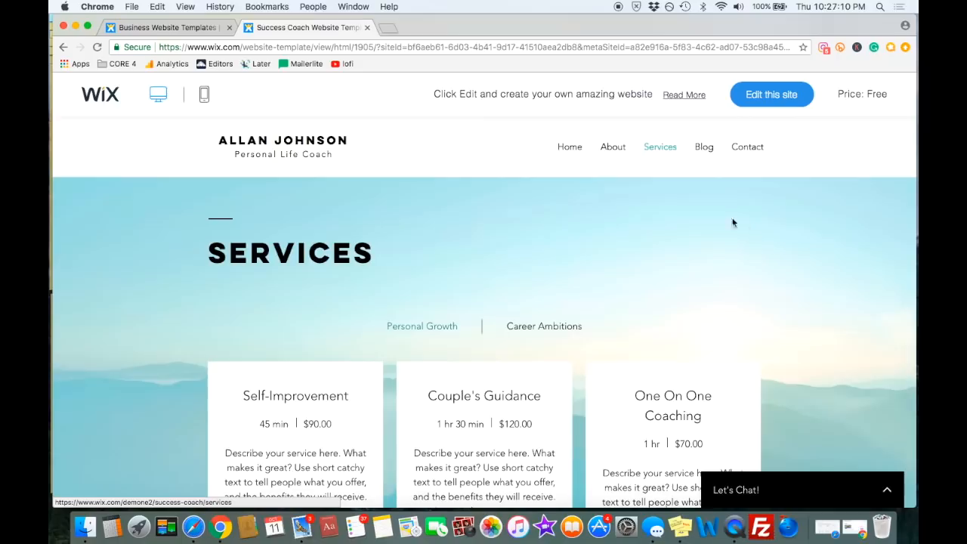
scroll(518, 304, down, 5)
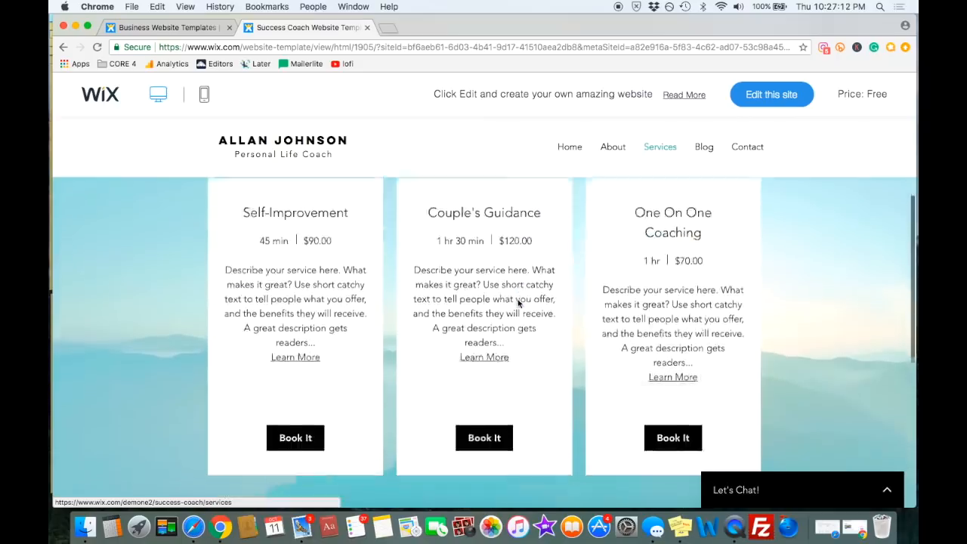
scroll(518, 303, up, 5)
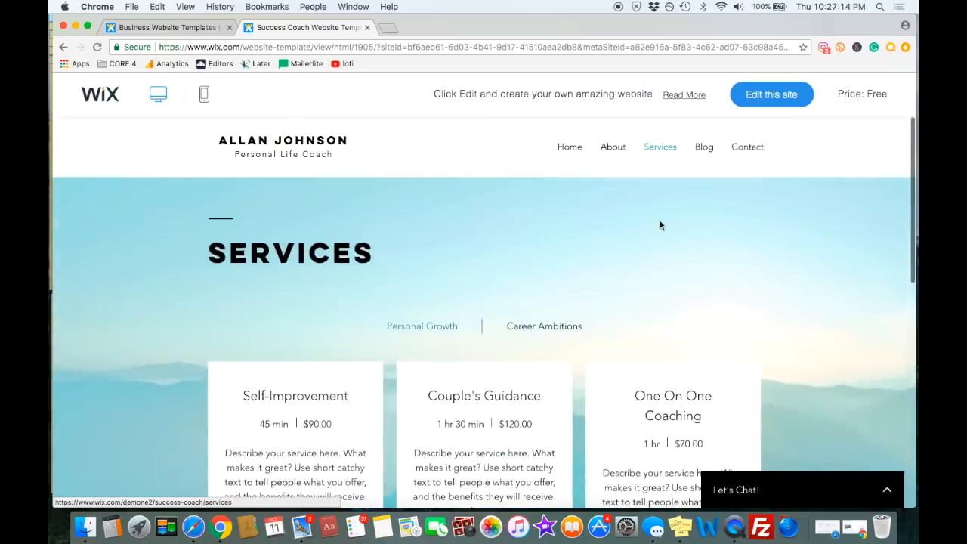
Go back to the template's Home page and examine where its About link leads and the About Me content
click(572, 147)
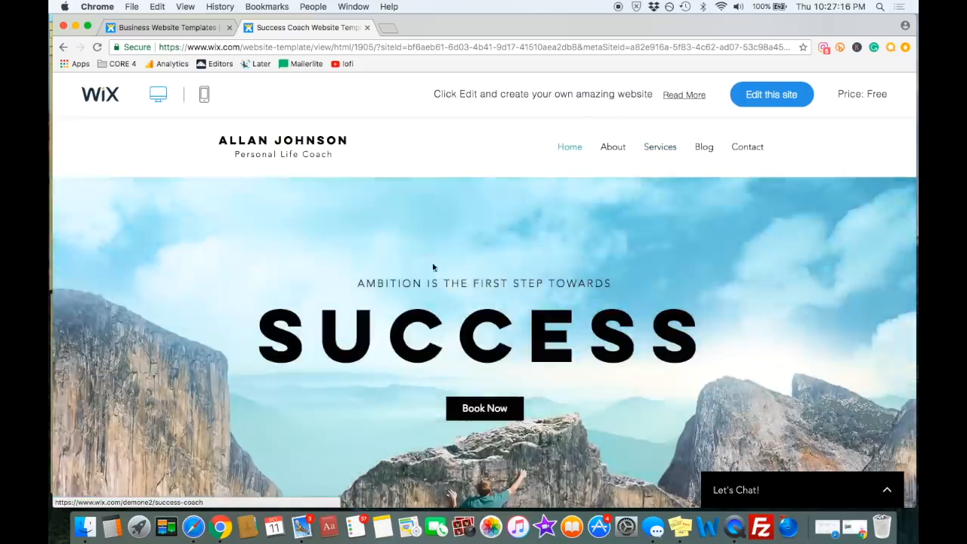
scroll(410, 248, down, 6)
scroll(410, 248, up, 2)
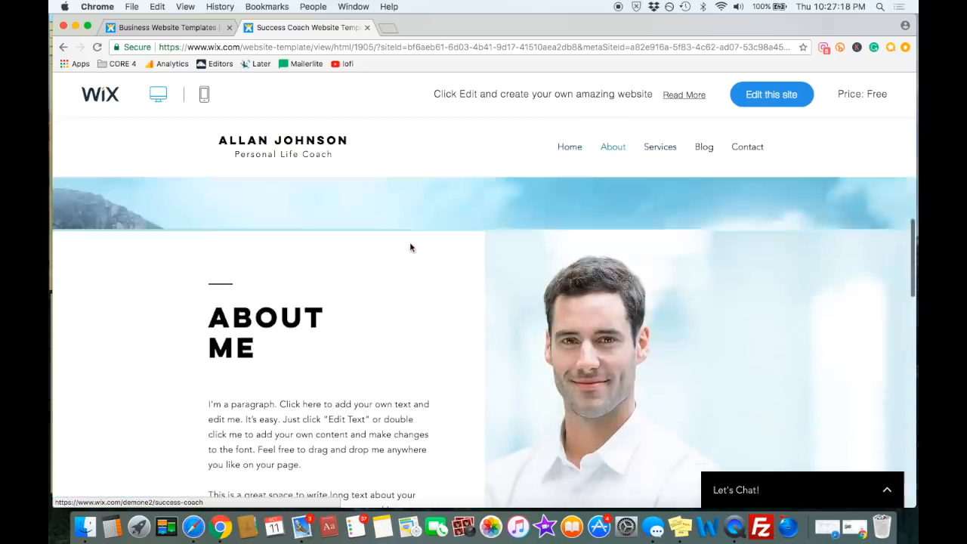
scroll(417, 259, up, 5)
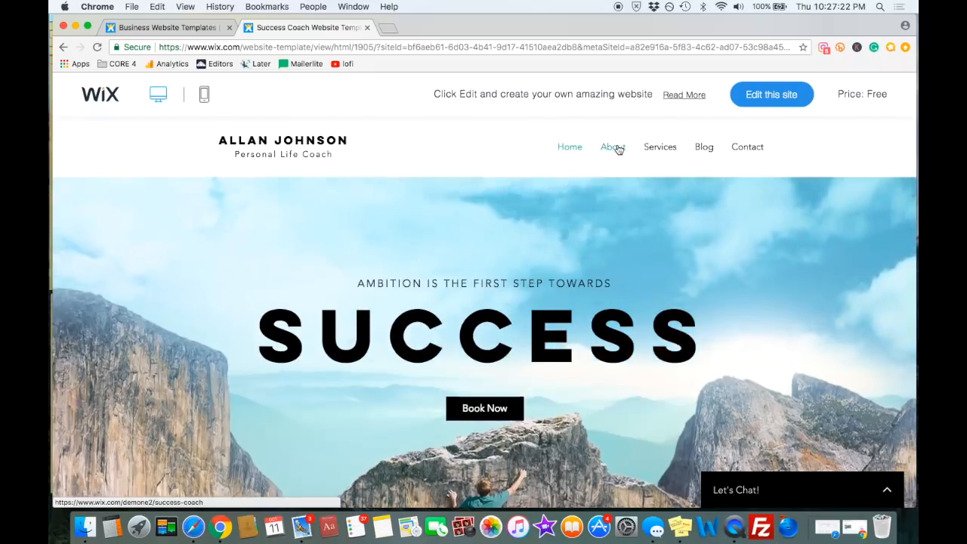
click(613, 145)
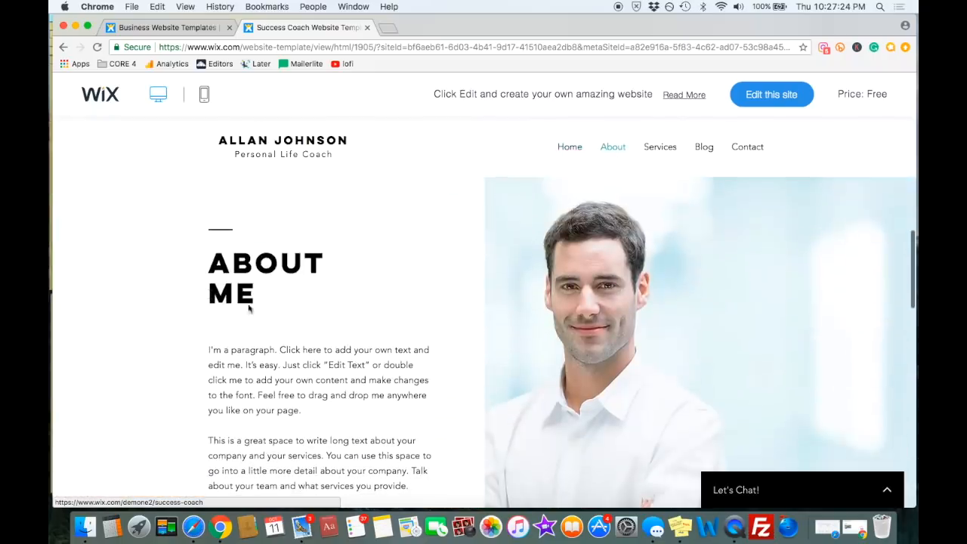
scroll(388, 380, up, 1)
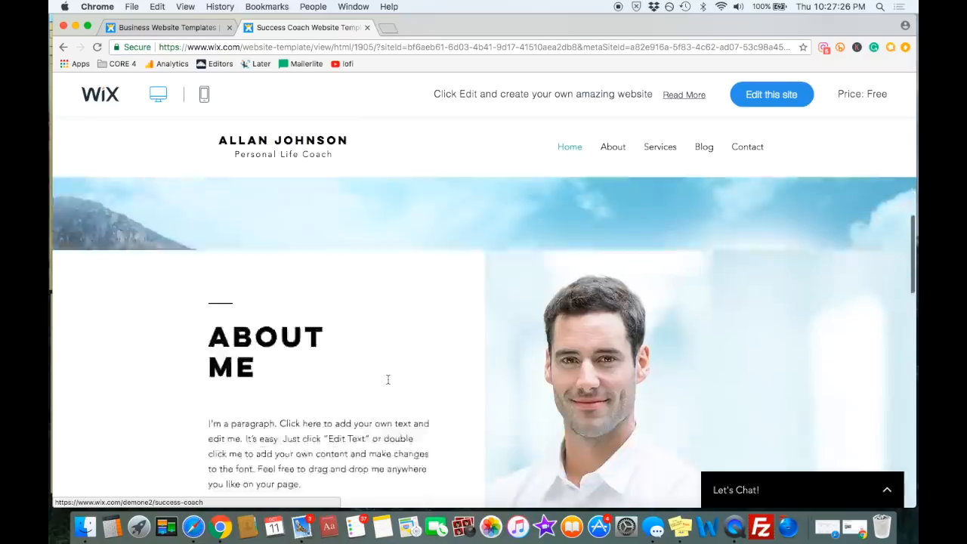
scroll(388, 382, down, 4)
scroll(389, 384, up, 3)
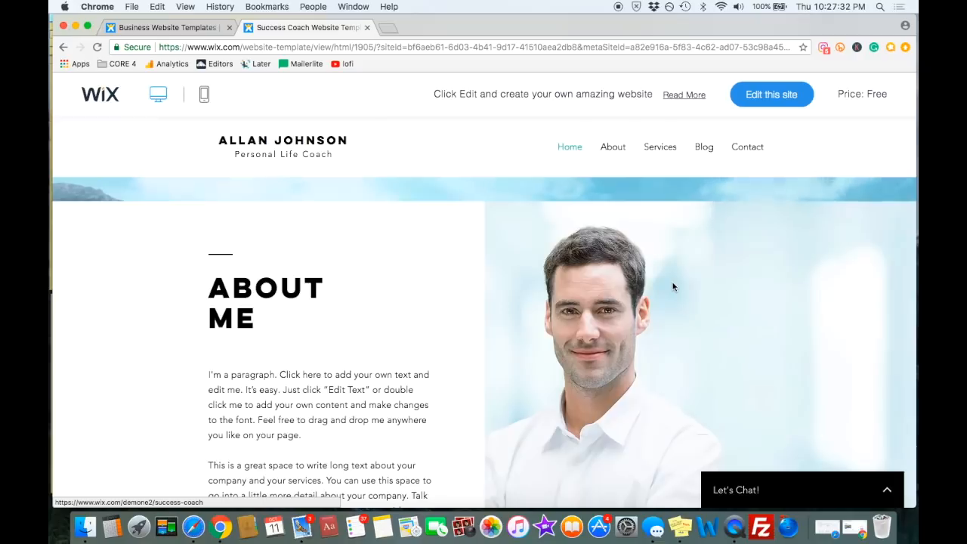
scroll(672, 287, up, 8)
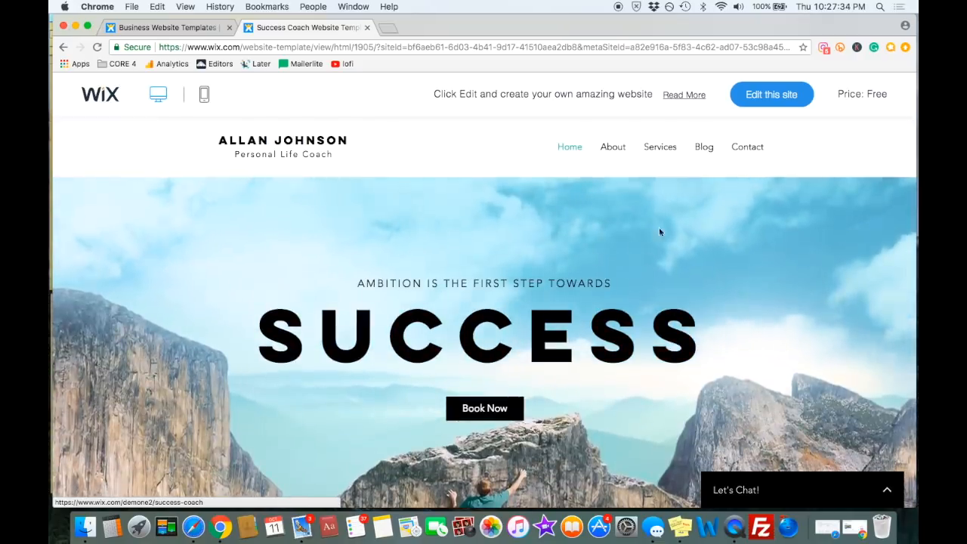
Reopen the template's Services page and look it over from start to end
click(660, 151)
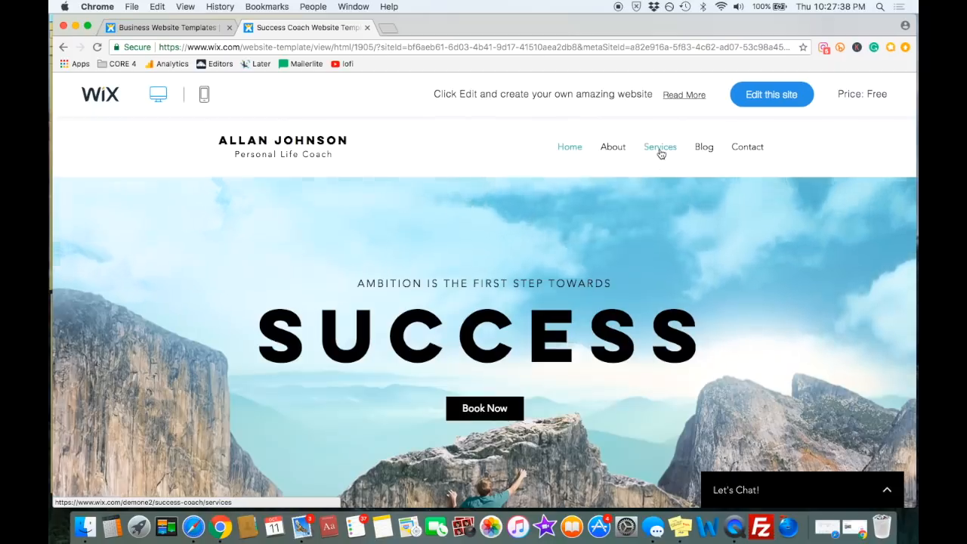
scroll(670, 314, down, 5)
scroll(670, 314, down, 2)
scroll(670, 314, up, 8)
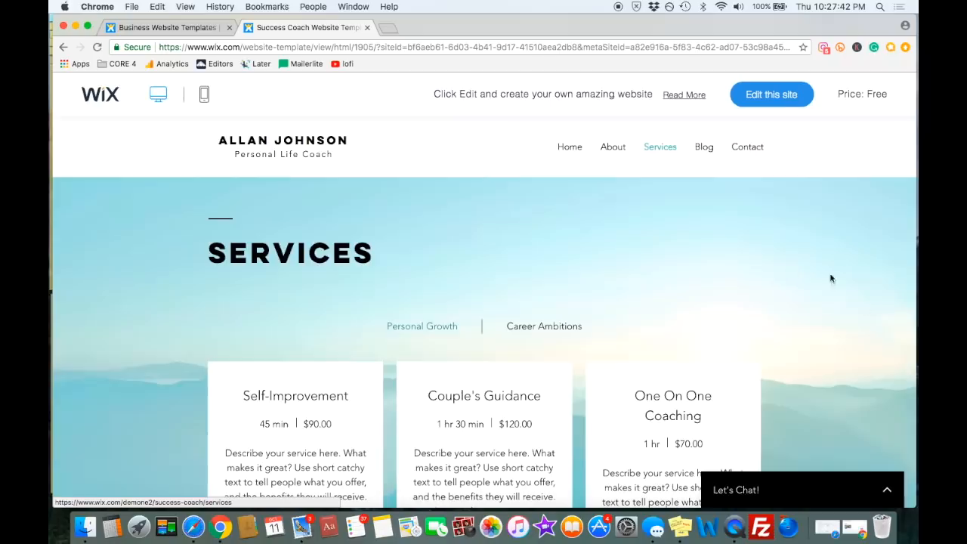
Look over the template's Blog page and go to its Contact section
click(703, 148)
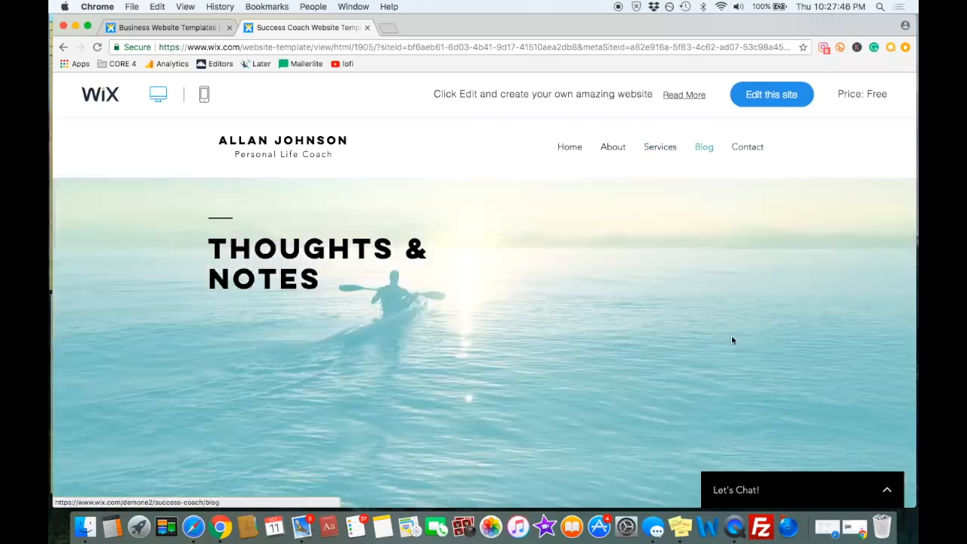
scroll(730, 335, down, 5)
scroll(779, 324, up, 5)
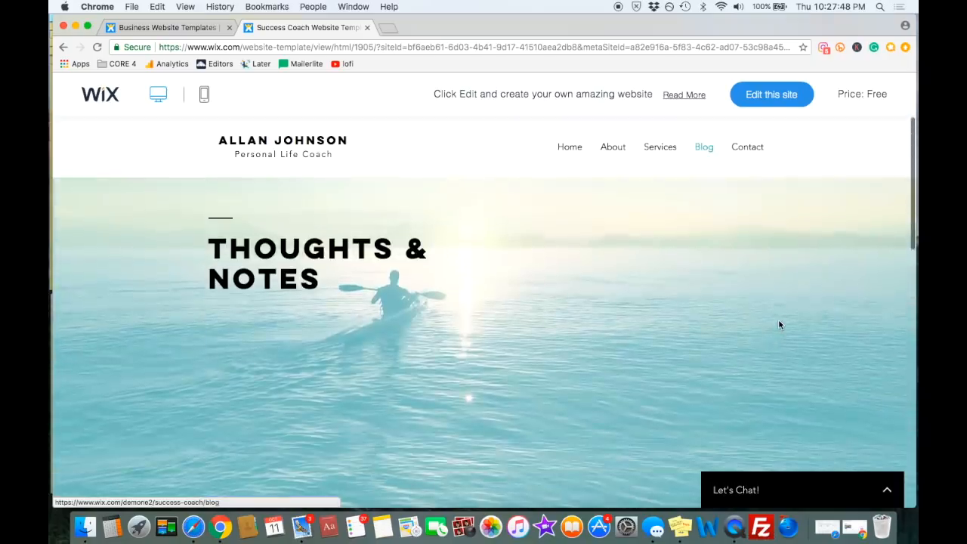
click(758, 147)
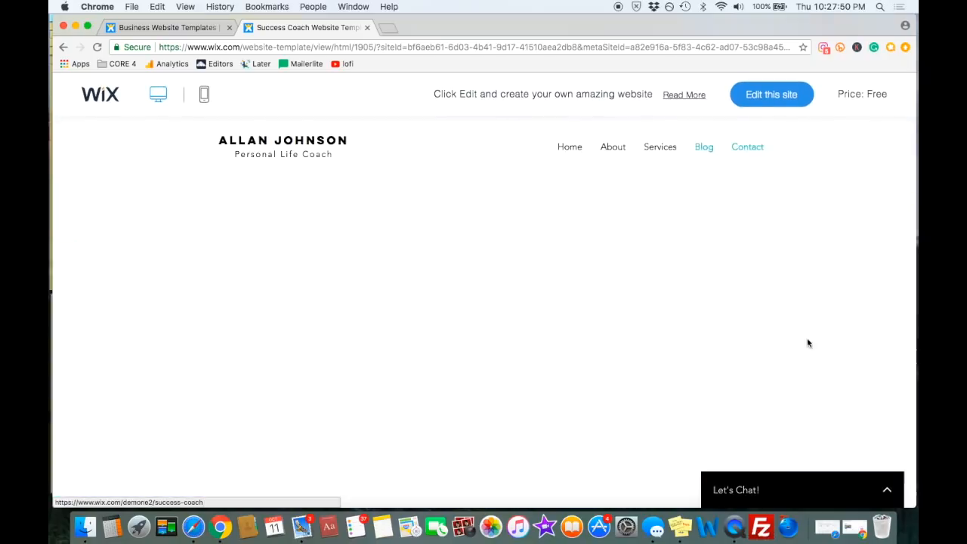
Preview the Success Coach template's mobile version, look through its home page from start to end, and return to the desktop preview
scroll(806, 343, up, 15)
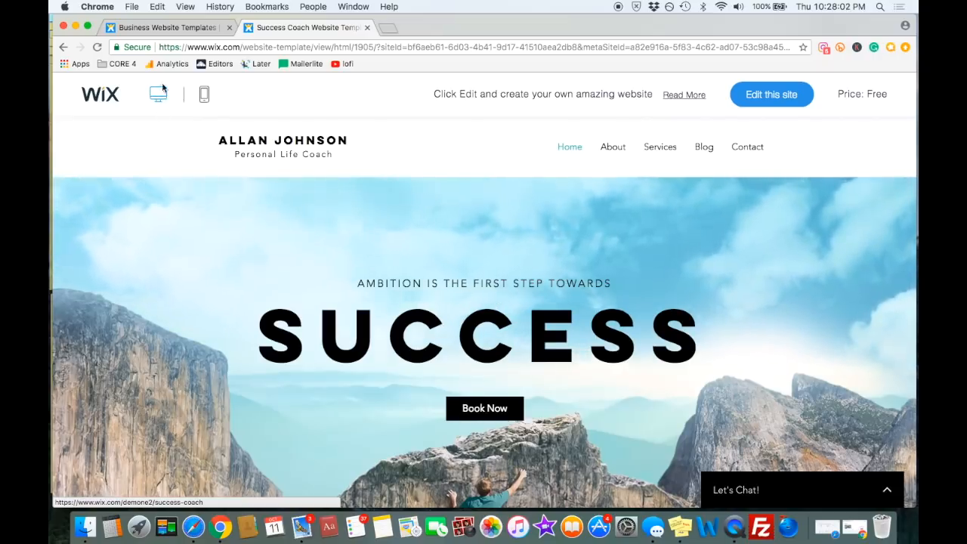
click(204, 95)
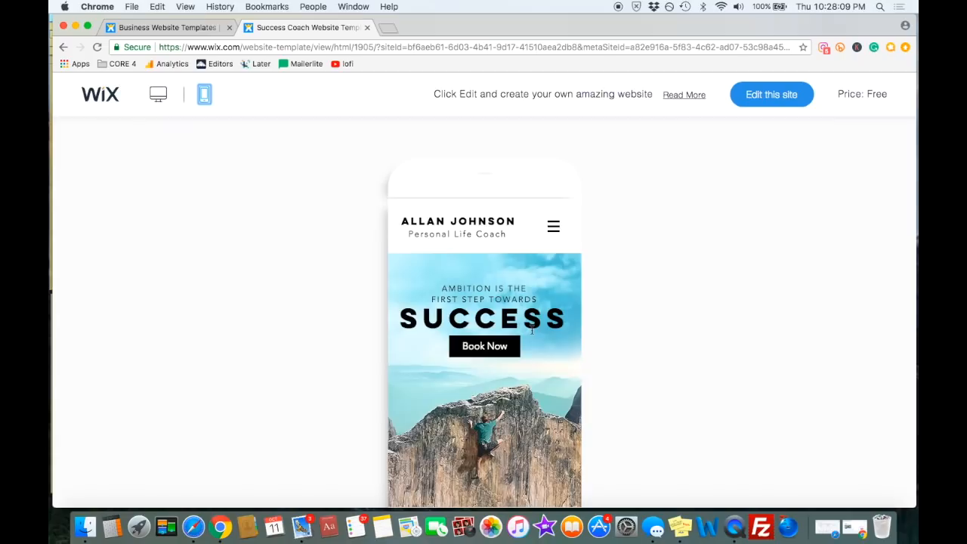
scroll(532, 330, down, 5)
scroll(532, 330, up, 5)
scroll(568, 346, down, 10)
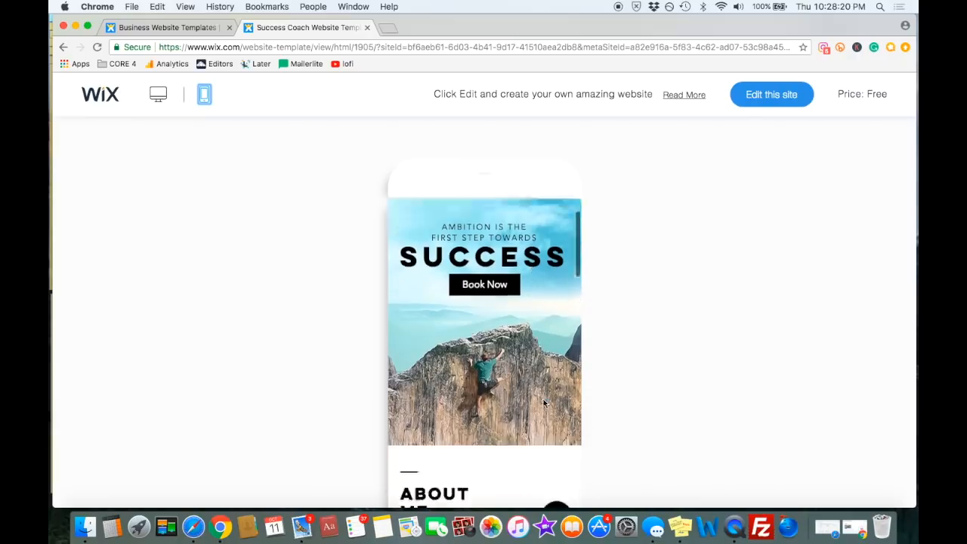
scroll(542, 401, down, 3)
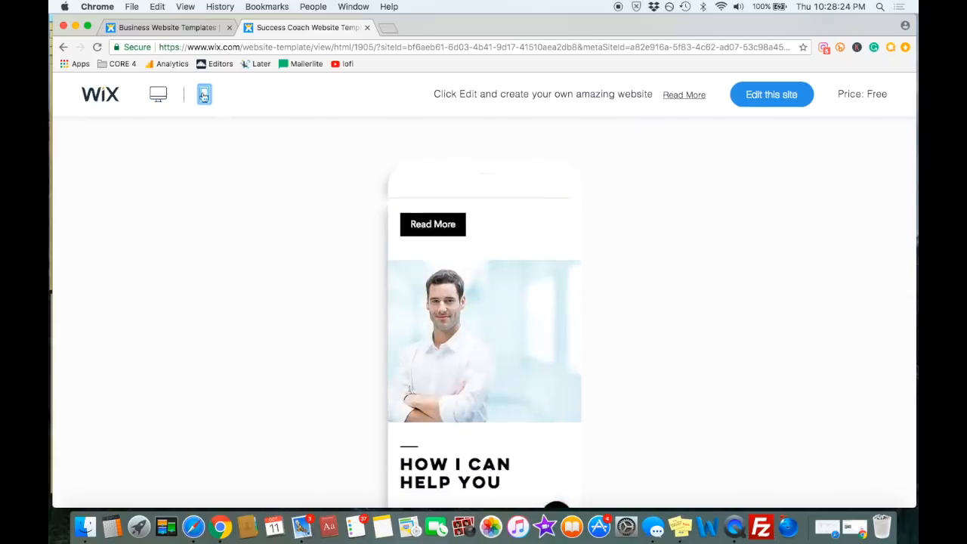
scroll(480, 265, down, 15)
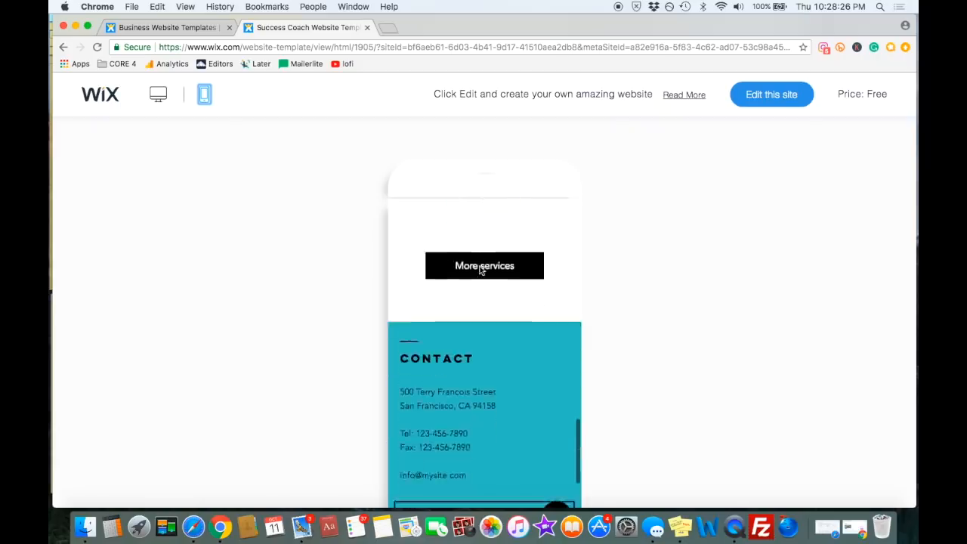
scroll(479, 266, up, 20)
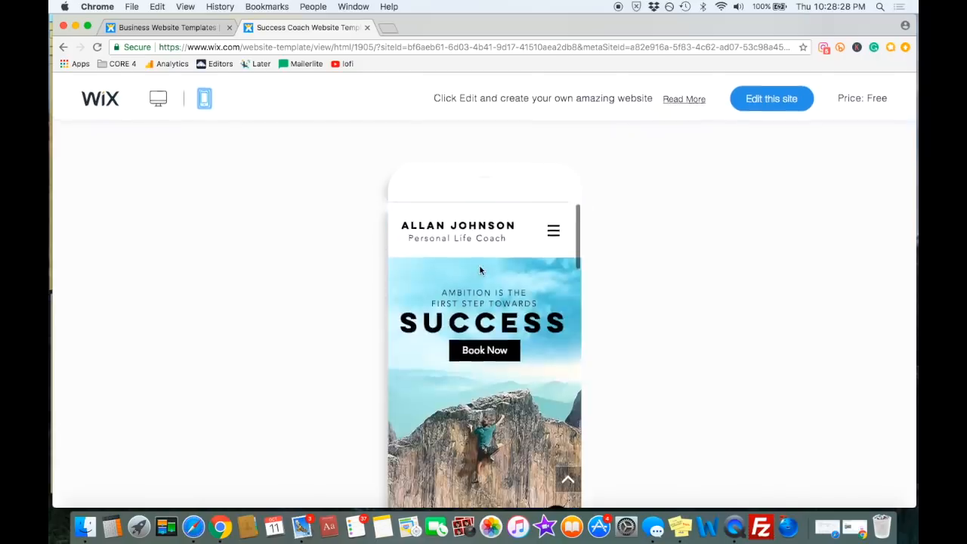
click(157, 94)
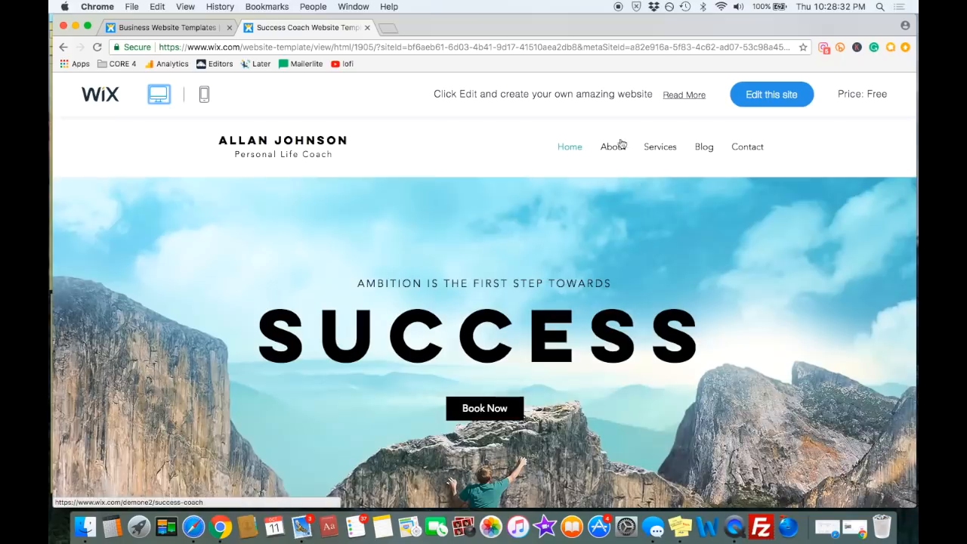
Examine the navigation menu in the template's mobile preview, then return to the desktop preview and glance over the Home page
click(204, 95)
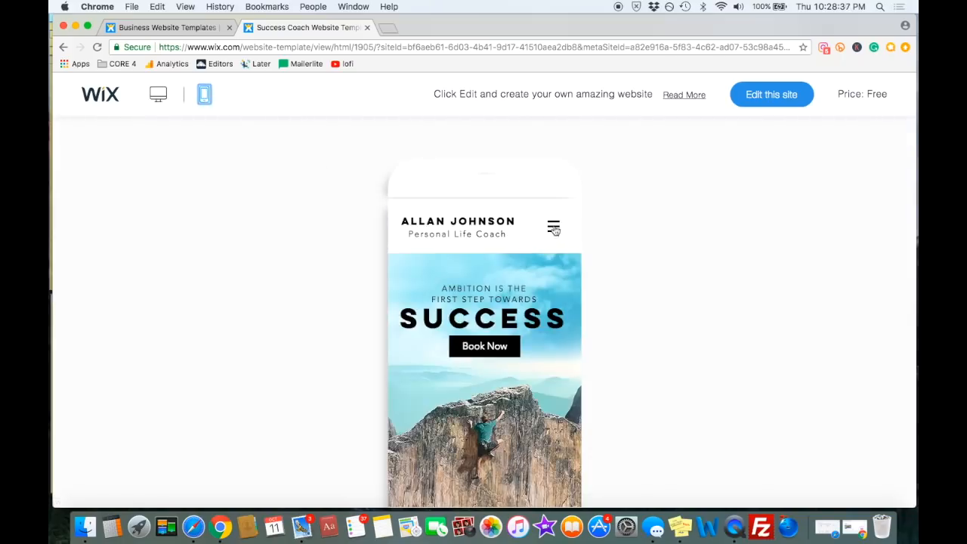
click(554, 228)
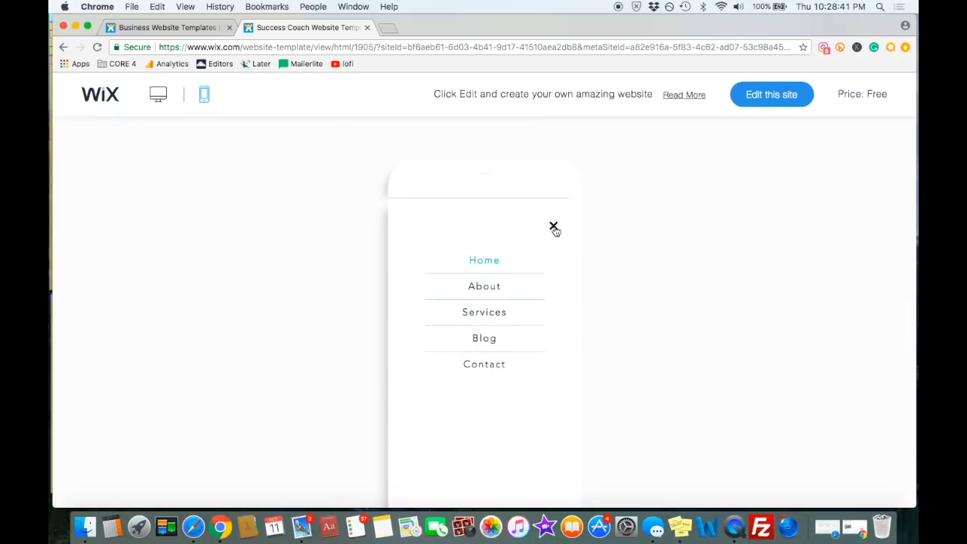
click(553, 228)
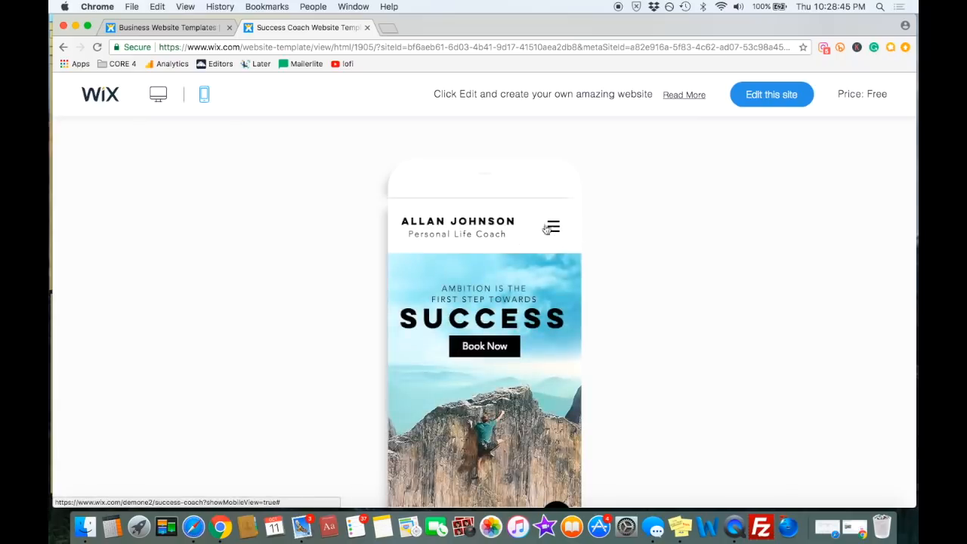
click(554, 229)
click(554, 228)
click(158, 93)
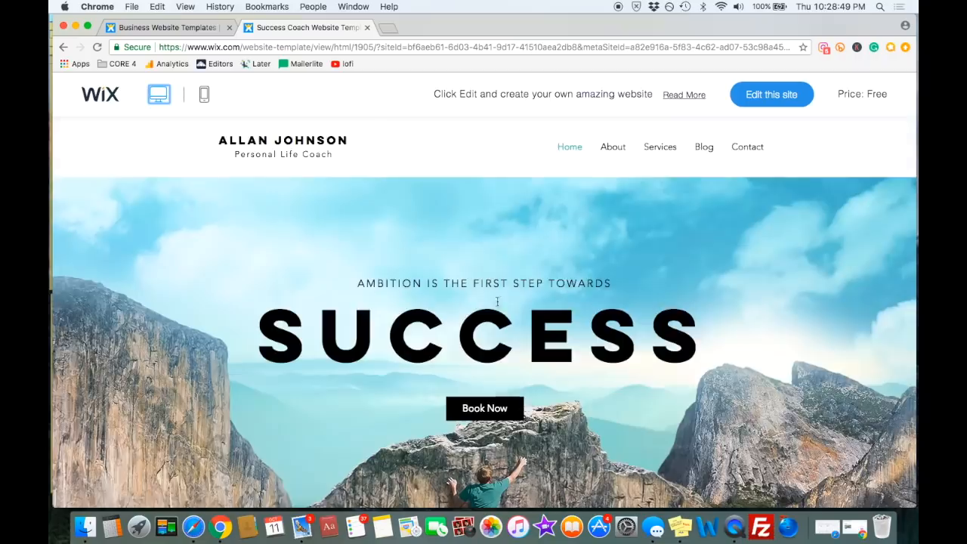
scroll(567, 416, down, 5)
scroll(696, 389, up, 5)
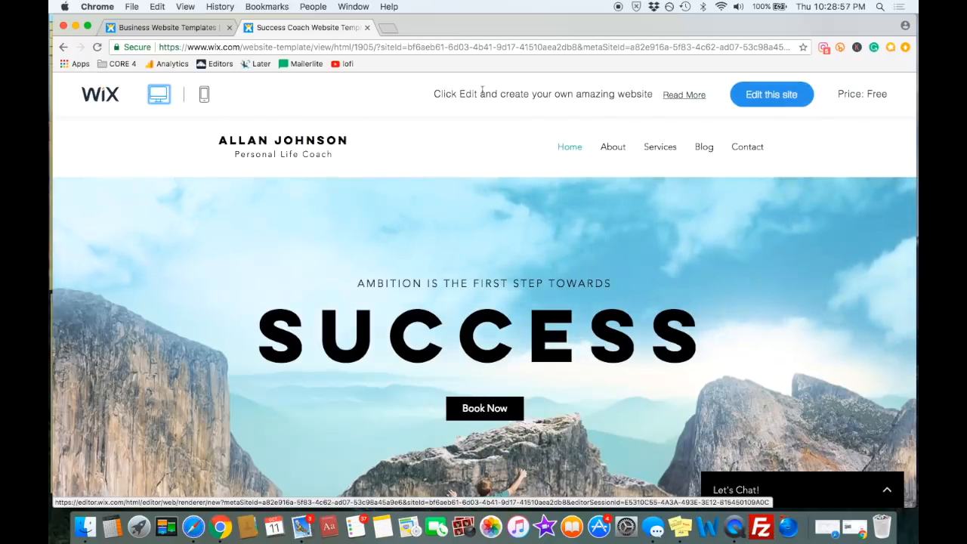
Go back to the Business Website Templates gallery and look over the templates around Success Coach
click(176, 28)
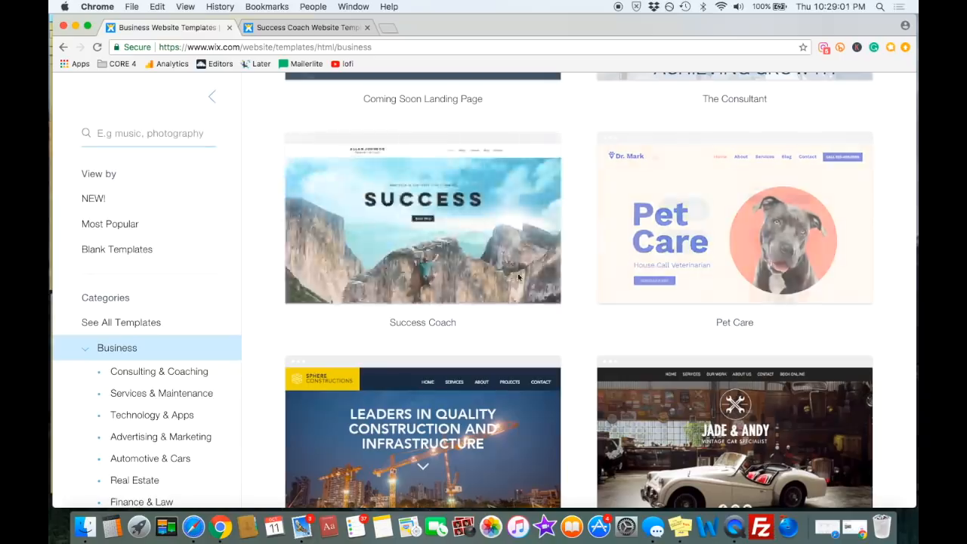
scroll(755, 340, up, 3)
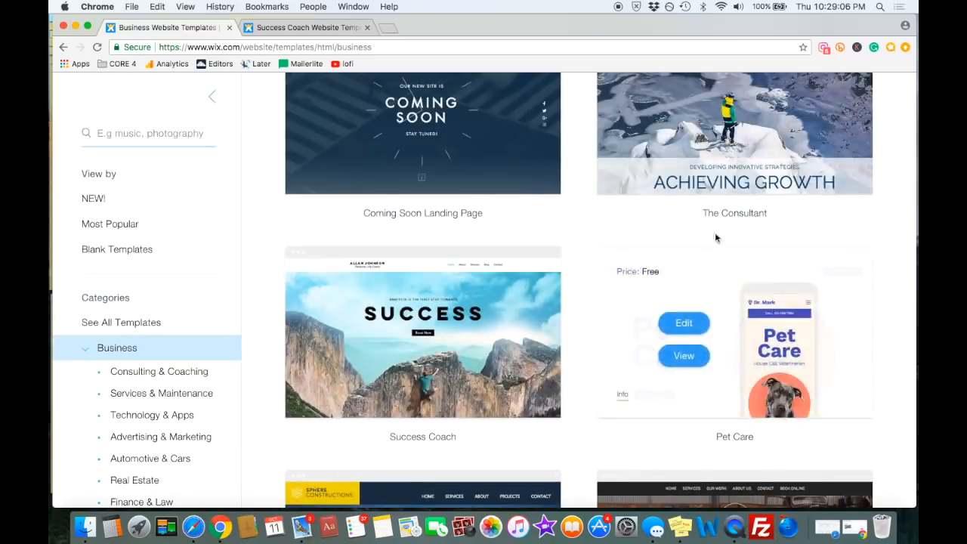
scroll(679, 189, up, 2)
scroll(177, 397, down, 6)
scroll(177, 386, down, 5)
scroll(179, 389, up, 10)
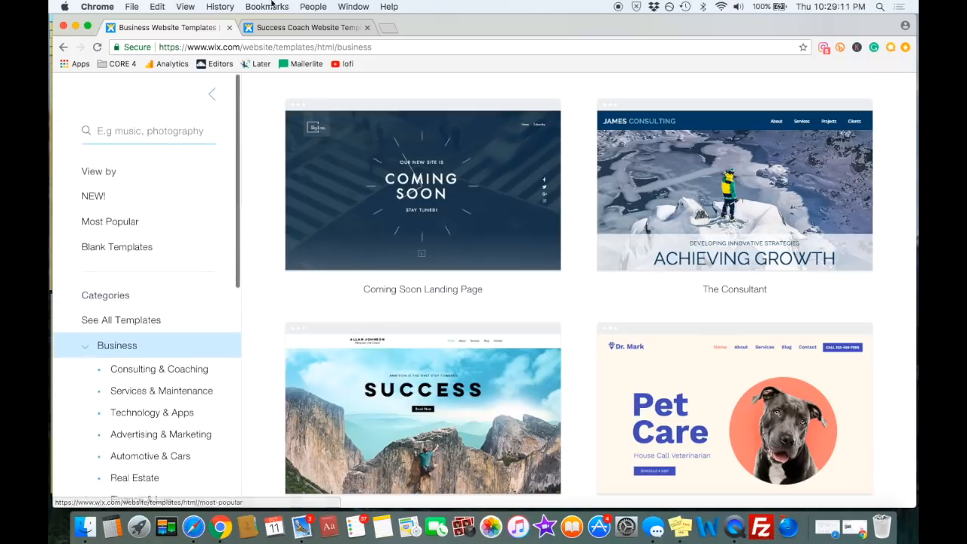
Return to the Success Coach template preview and start editing a site based on it
click(305, 28)
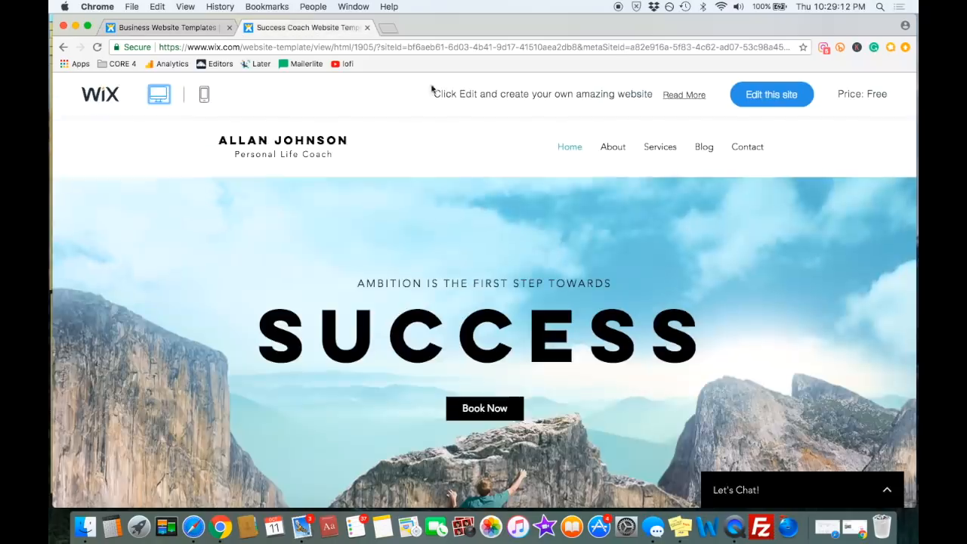
click(764, 104)
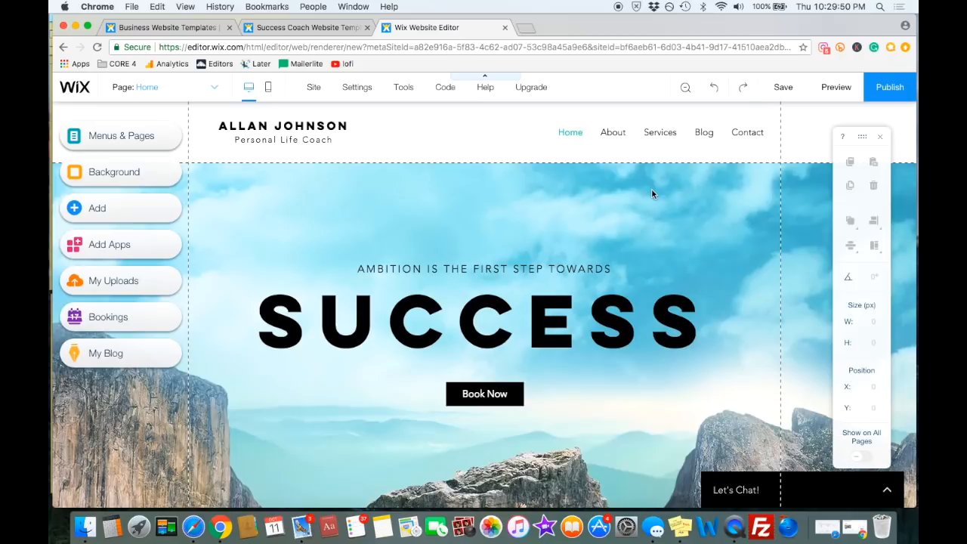
Open the site's Services page in the editor and look it over, then return to Home and review the list of pages
click(215, 88)
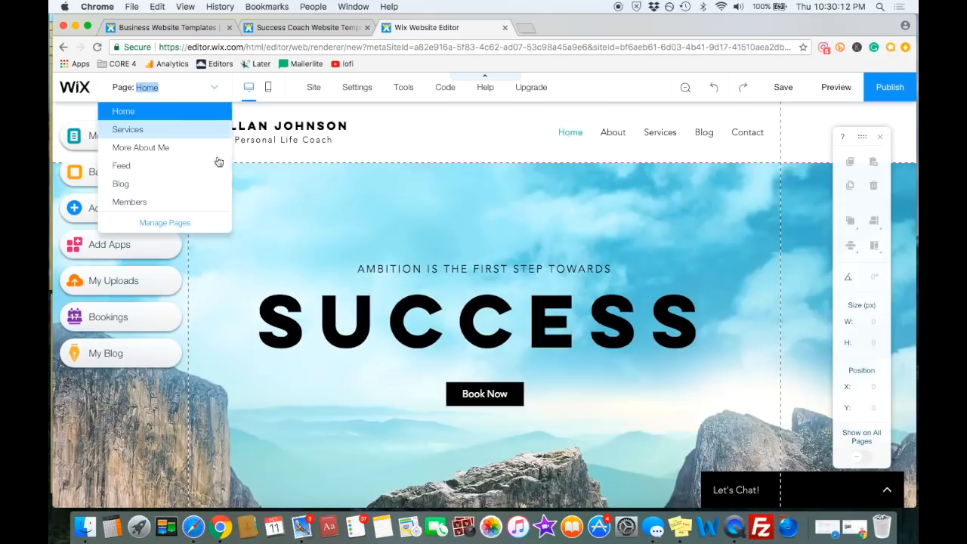
click(127, 131)
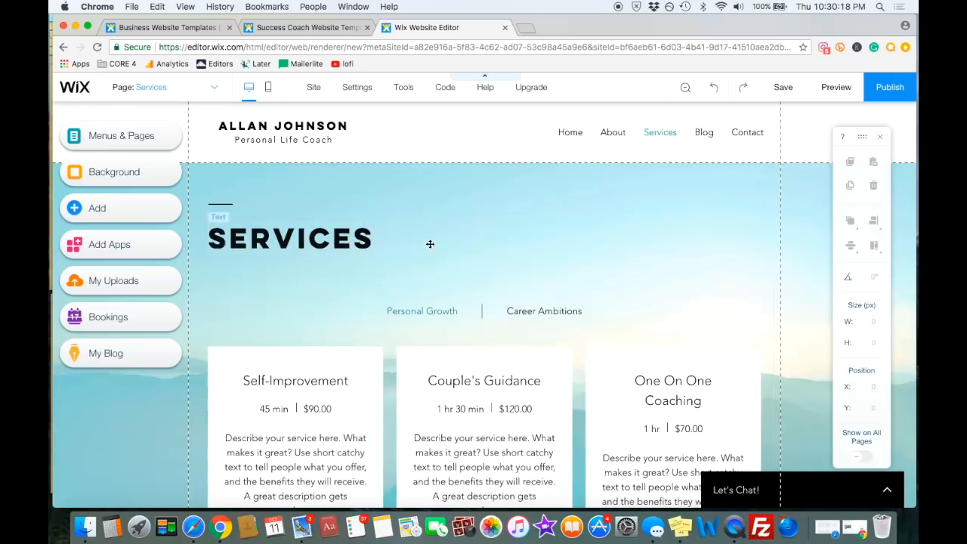
scroll(430, 244, down, 5)
scroll(430, 244, up, 5)
click(570, 133)
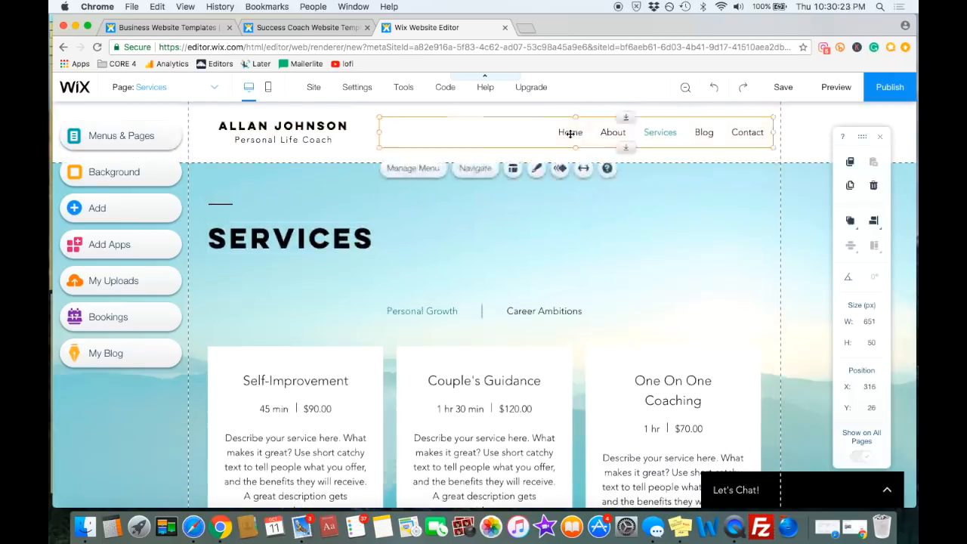
click(217, 91)
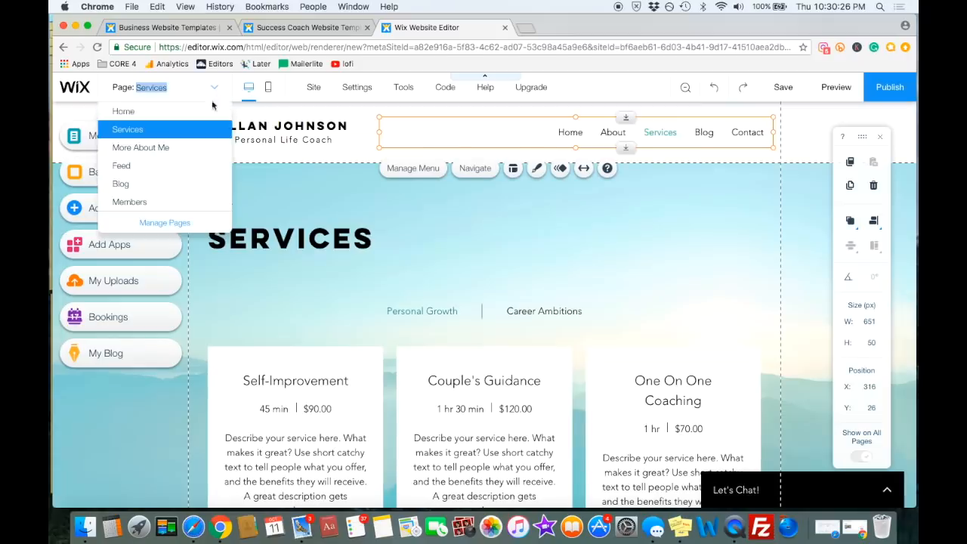
click(123, 111)
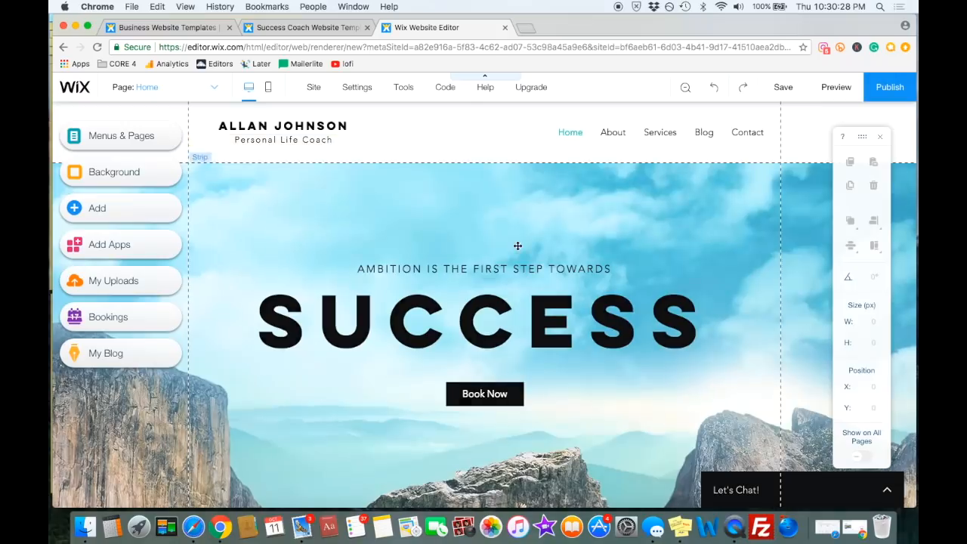
click(211, 89)
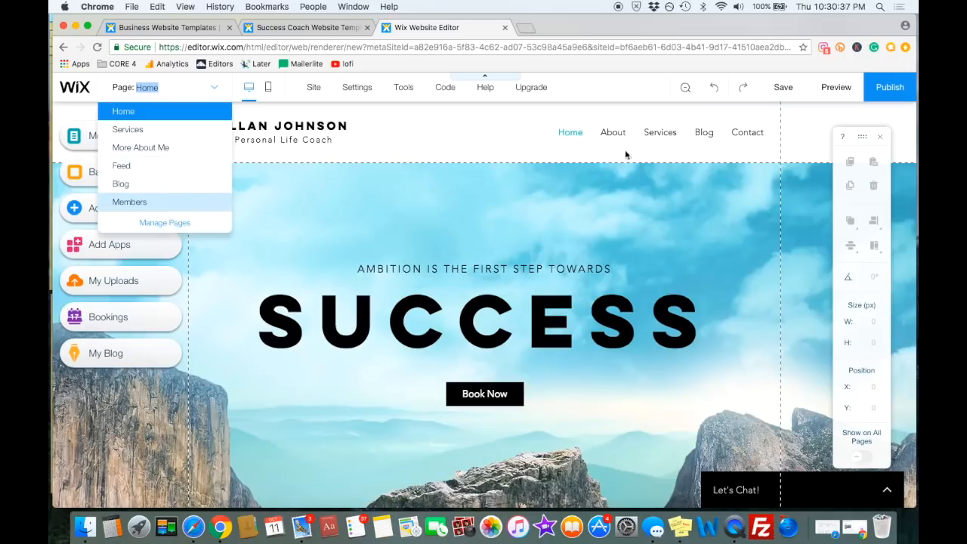
click(217, 92)
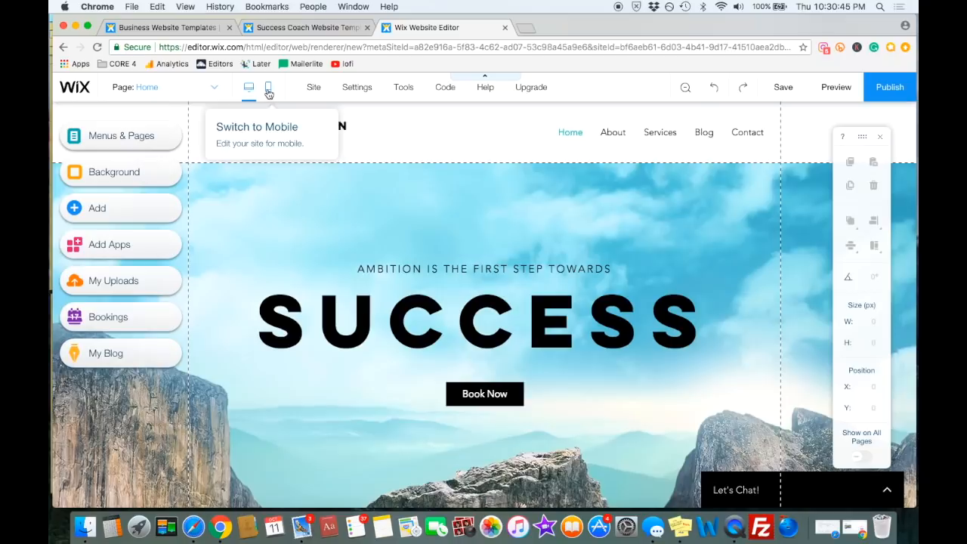
In the mobile editor, skip the introduction and move the "Ambition is the first step towards" text up to Y 115, then return to the desktop editor
click(268, 90)
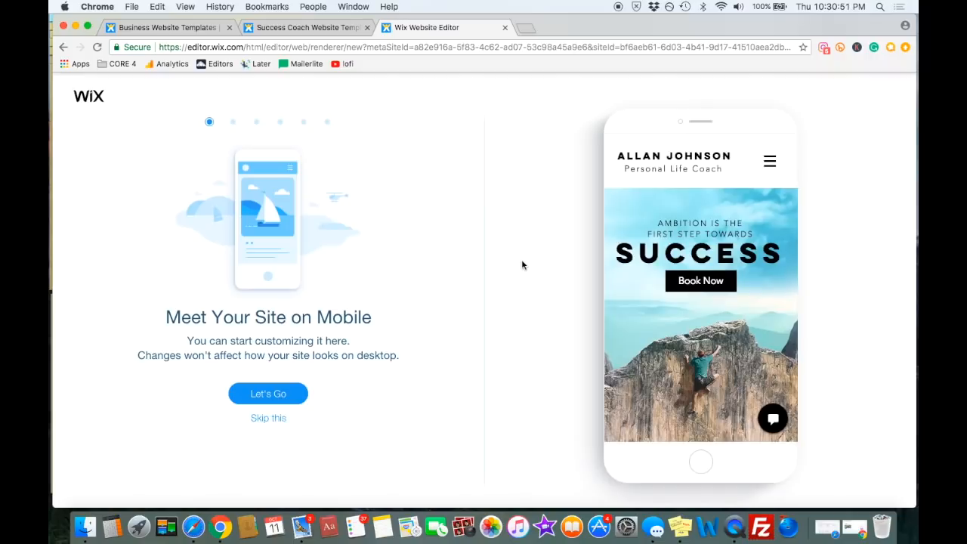
click(266, 423)
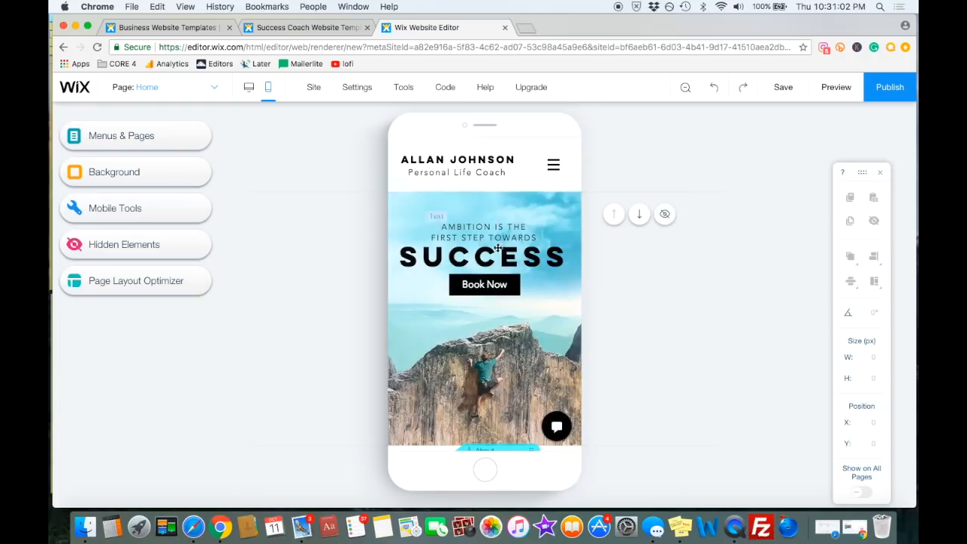
drag(489, 234, 489, 216)
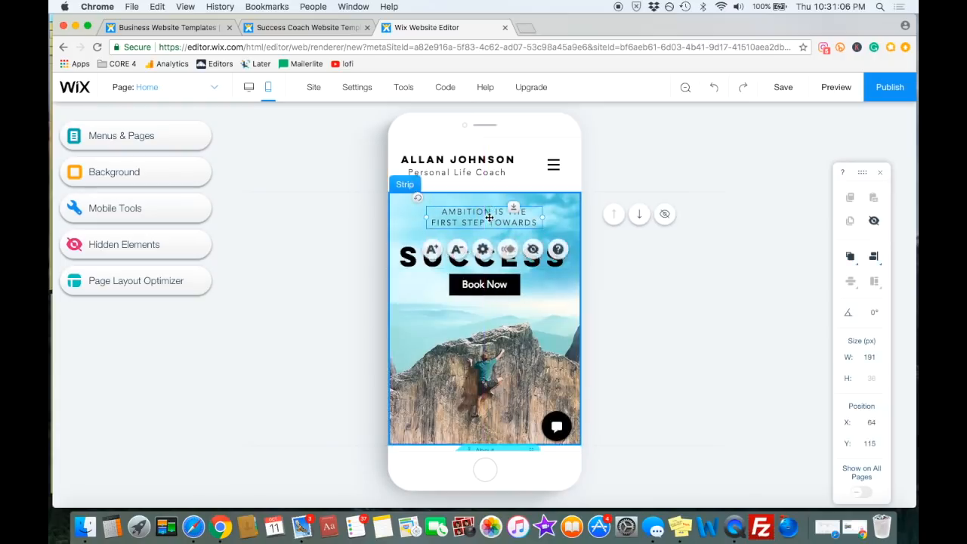
click(246, 90)
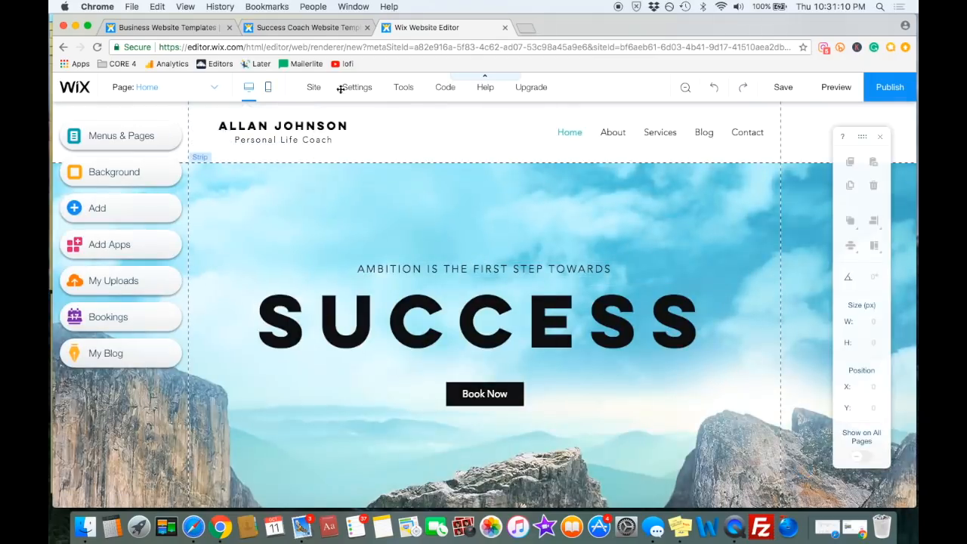
click(279, 99)
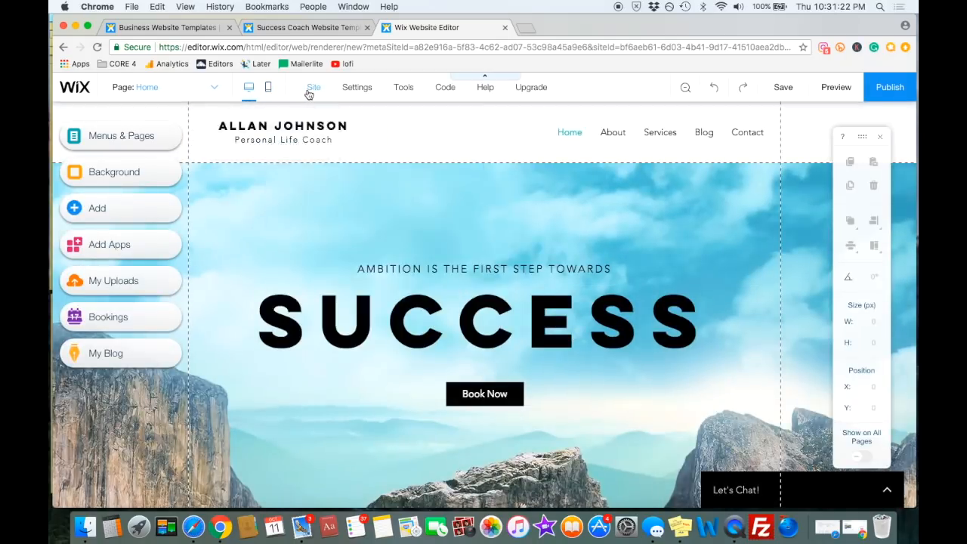
mouse_move(308, 93)
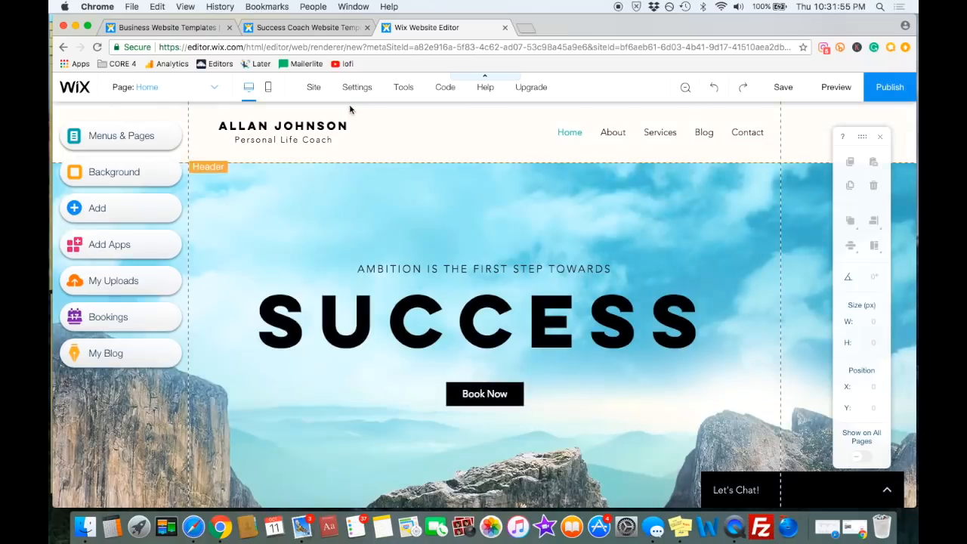
Save the site under a free Wix.com domain with the address ending youtubeexamplesite, and turn off the save confirmation for future saves
click(780, 89)
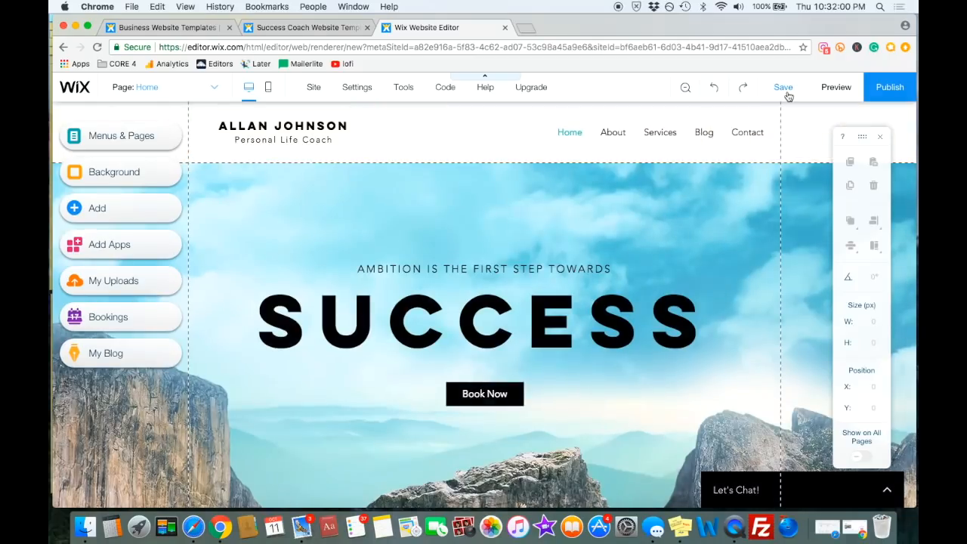
click(785, 91)
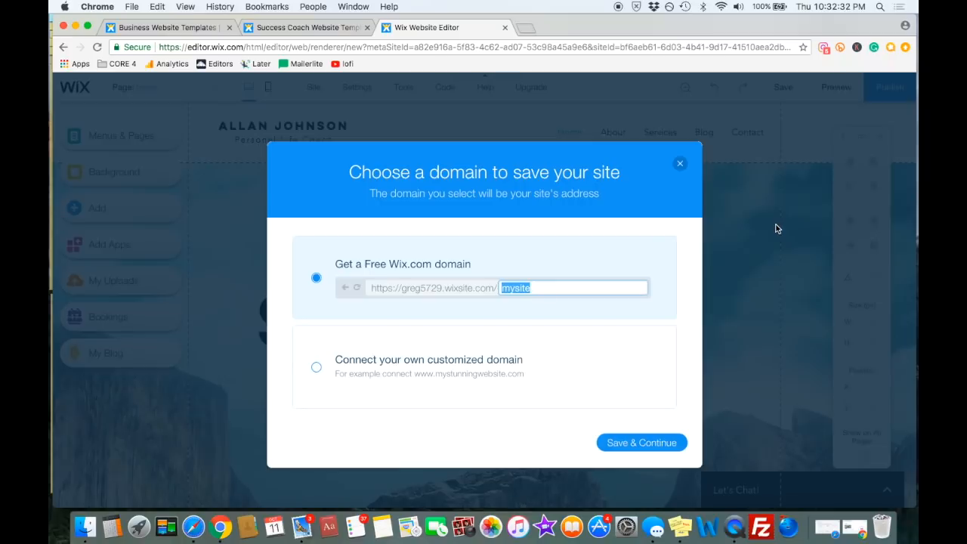
click(679, 163)
click(783, 88)
text(youtubeexample)
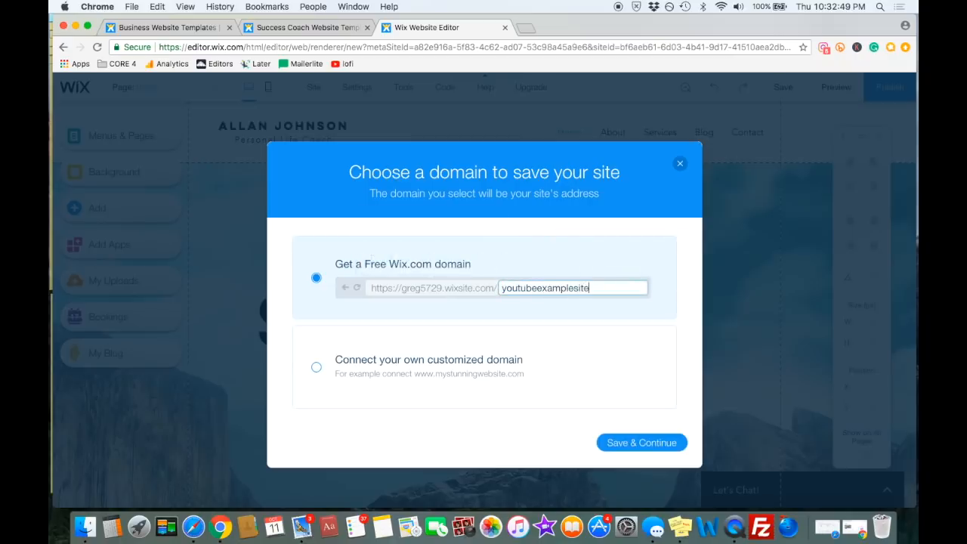
click(626, 442)
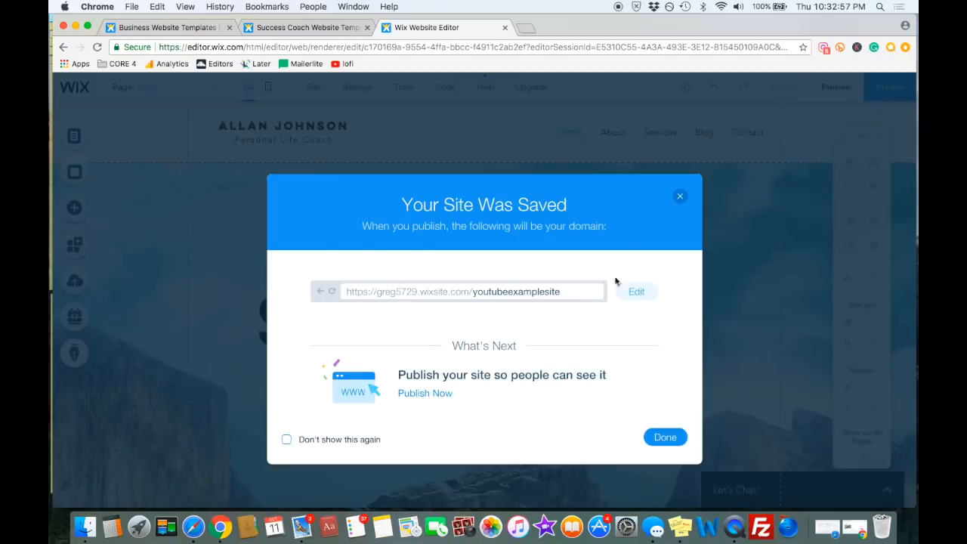
click(287, 441)
click(671, 439)
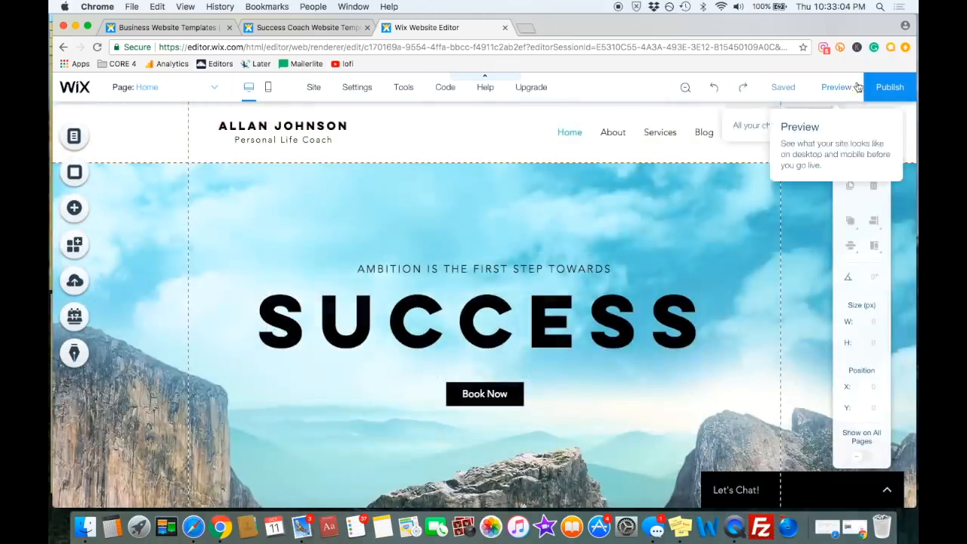
Move the "Ambition is the first step towards" text down to Y 271 and save the site
drag(498, 268, 531, 267)
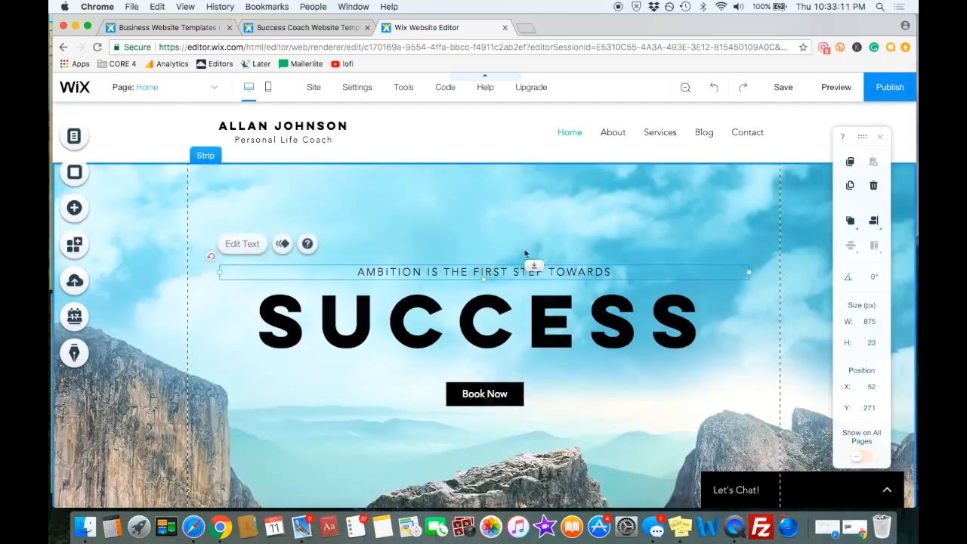
click(786, 91)
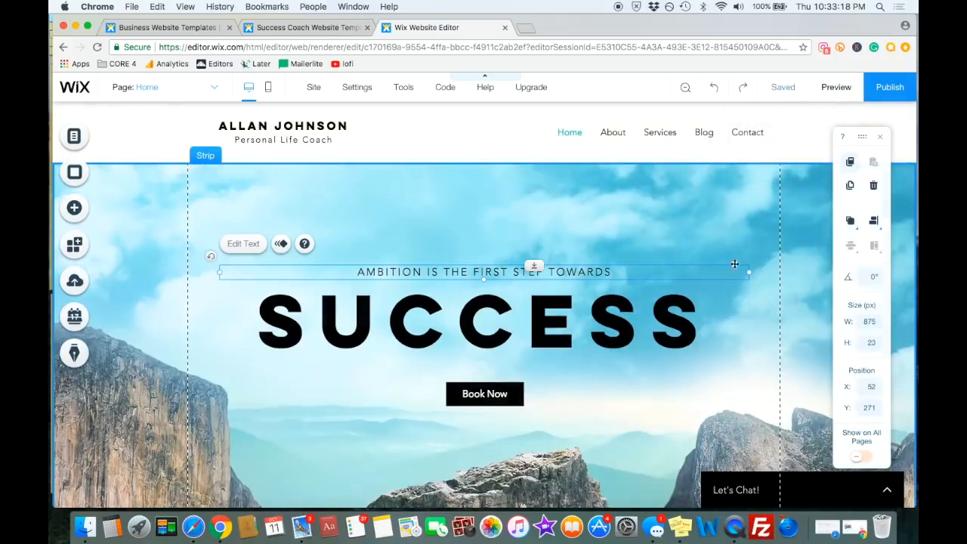
Preview the desktop version of the site, look over the Home and About Me sections, and return to the editor
scroll(707, 246, down, 3)
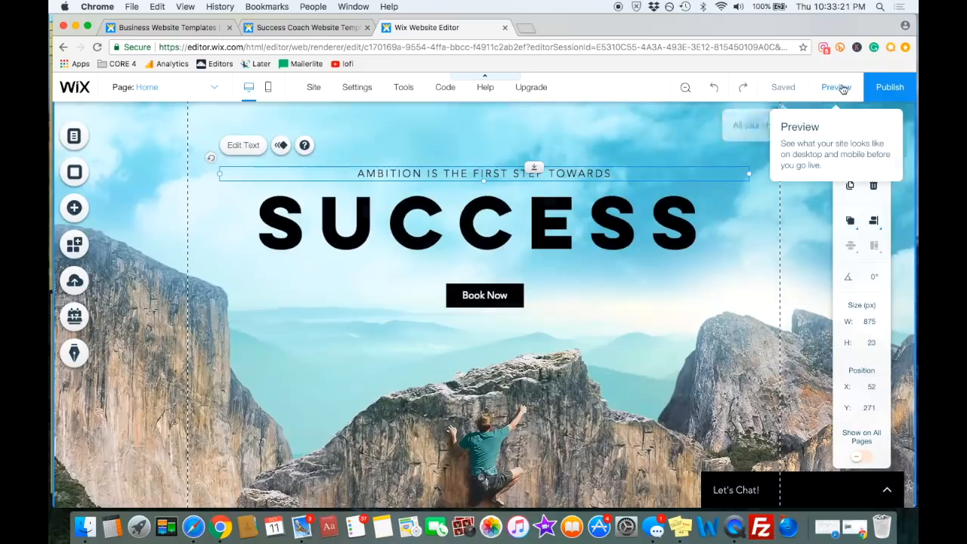
click(840, 89)
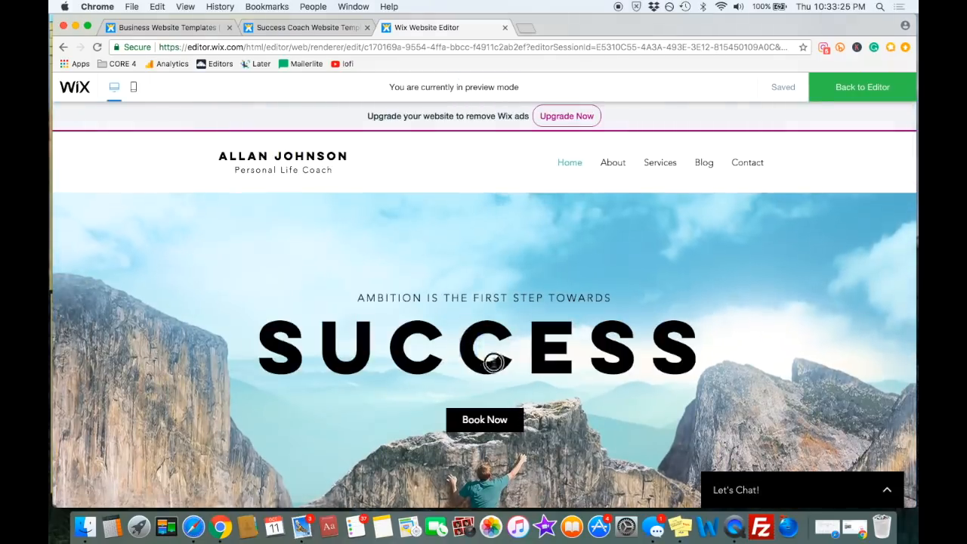
drag(493, 363, 523, 382)
click(523, 381)
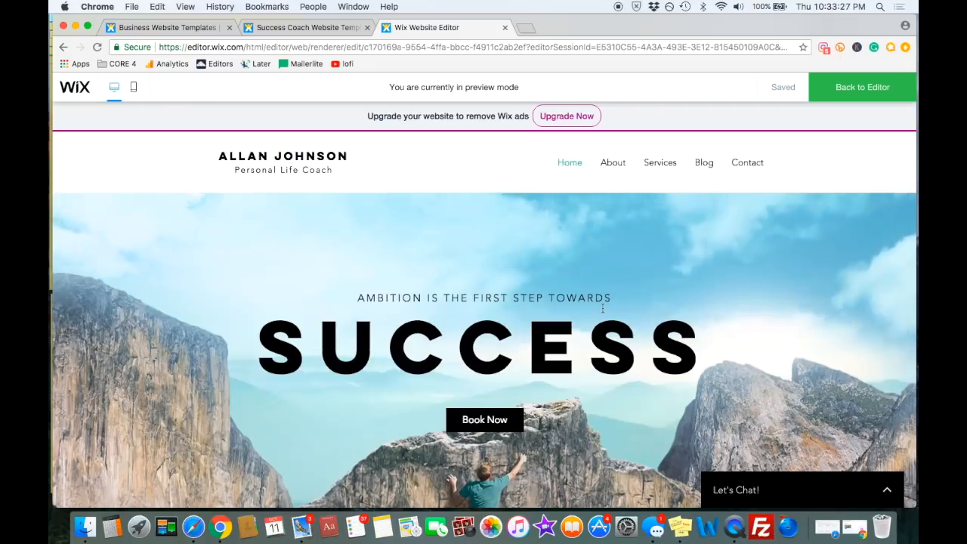
scroll(602, 308, down, 8)
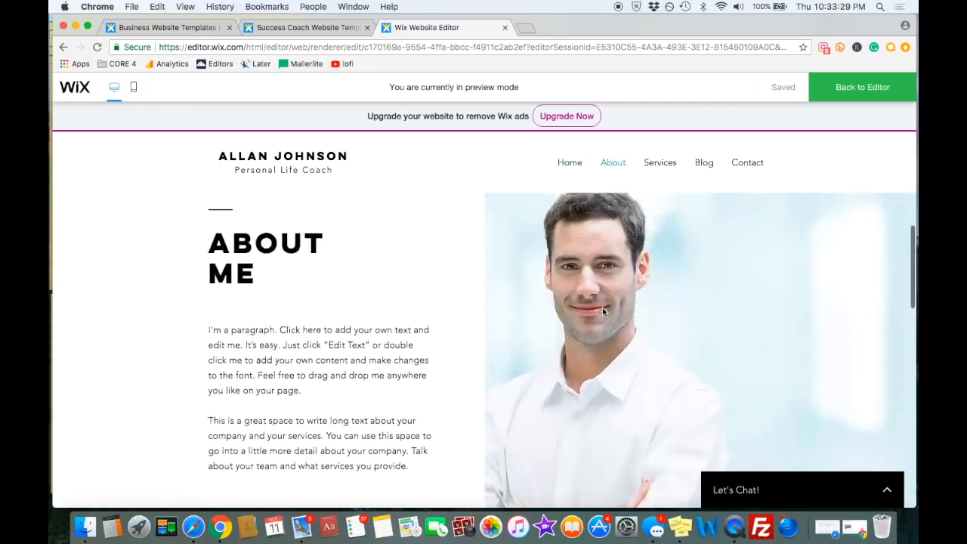
scroll(602, 307, up, 8)
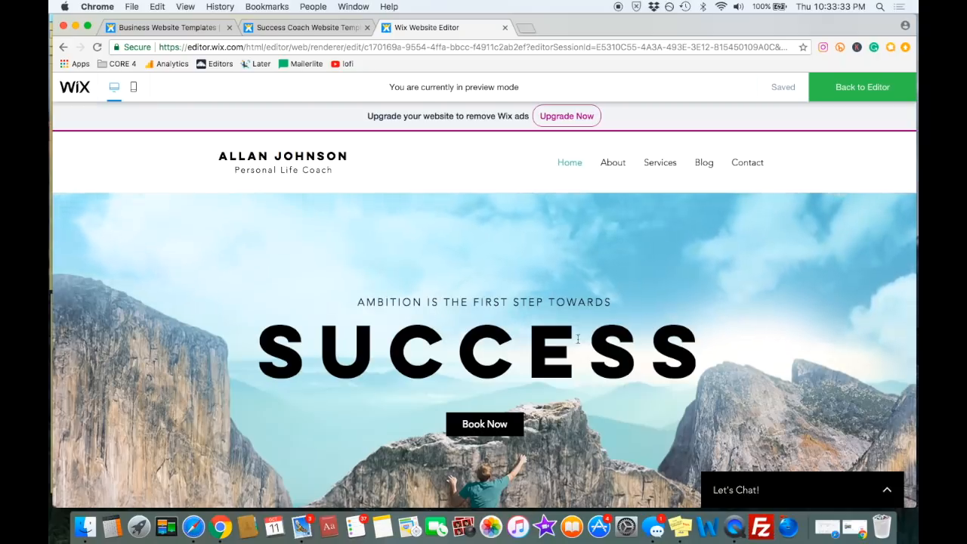
scroll(577, 339, down, 3)
scroll(577, 339, up, 3)
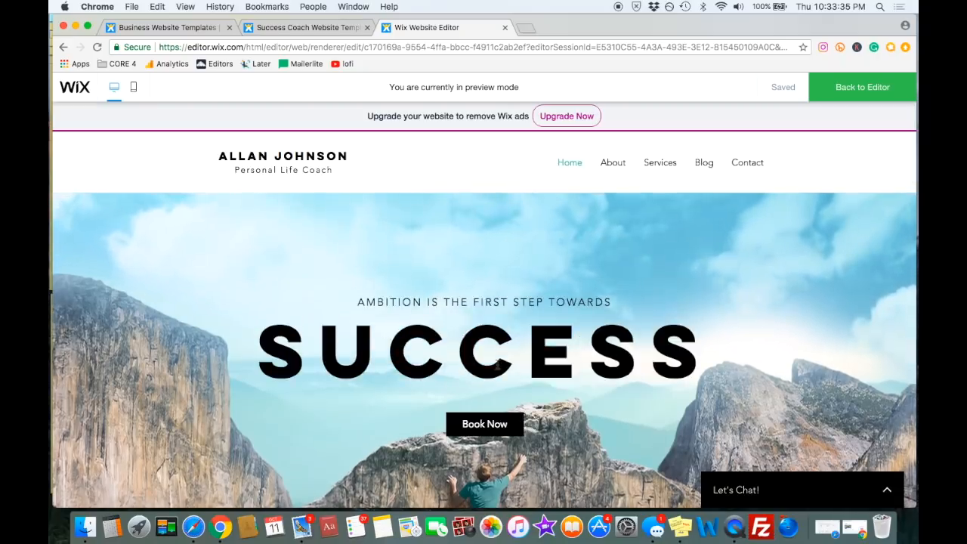
click(870, 88)
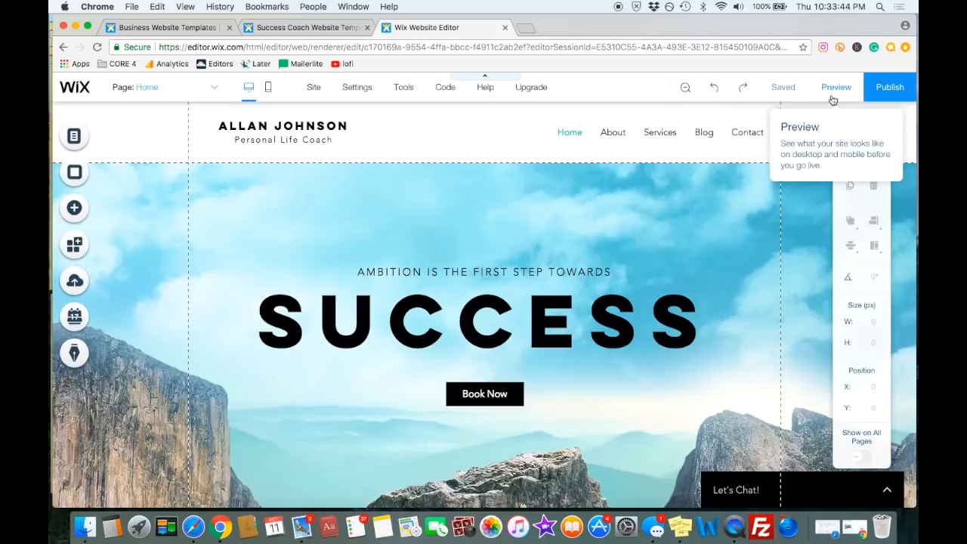
Publish the site, view the live version and its web address, and return to the editor
click(889, 94)
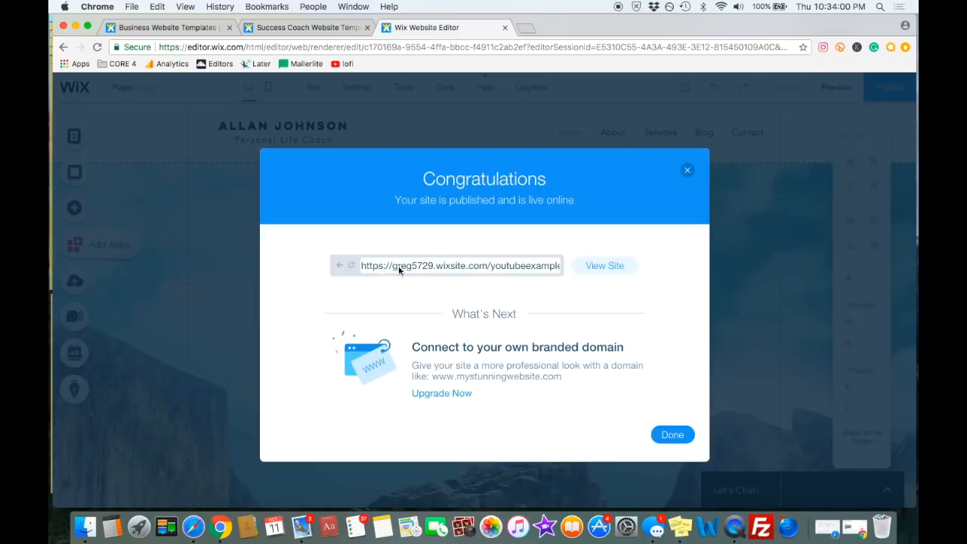
drag(495, 267, 547, 267)
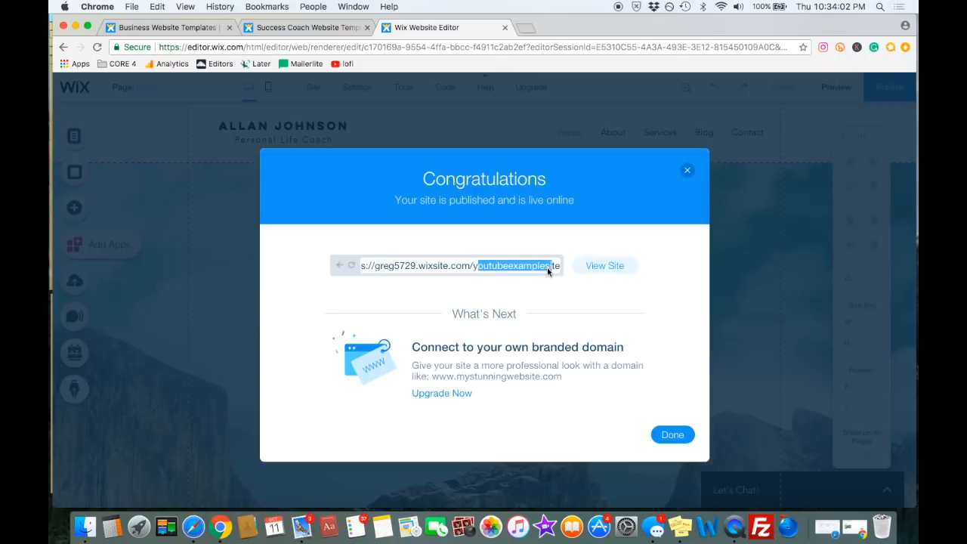
click(600, 267)
click(572, 28)
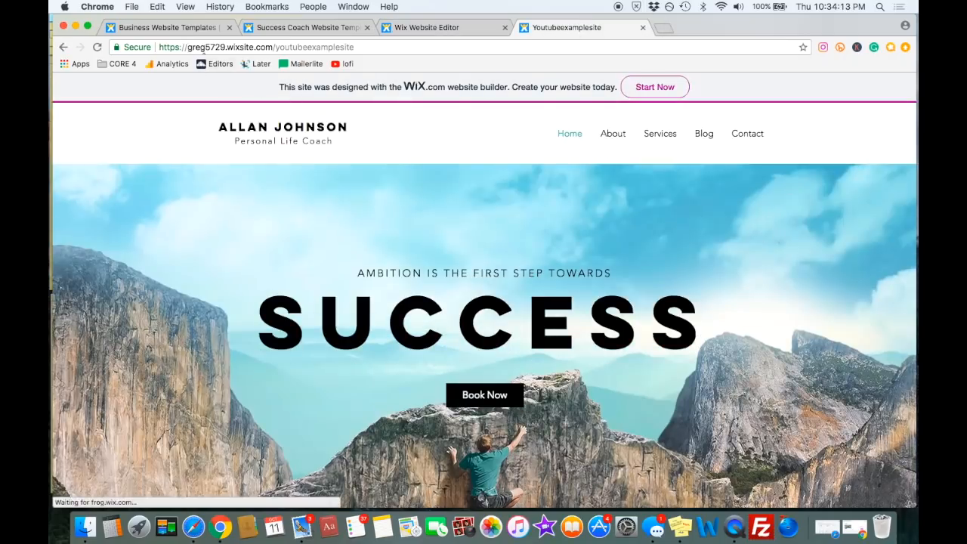
click(375, 47)
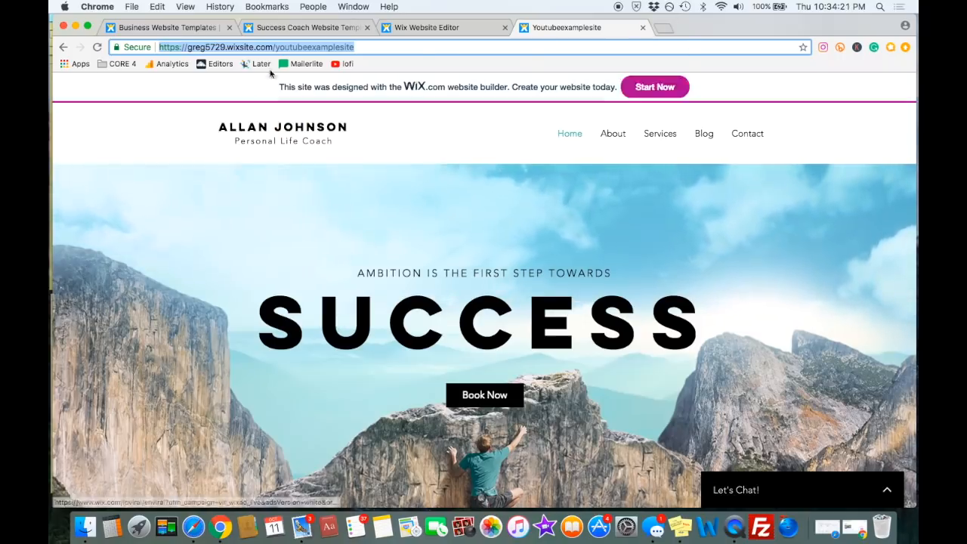
click(643, 28)
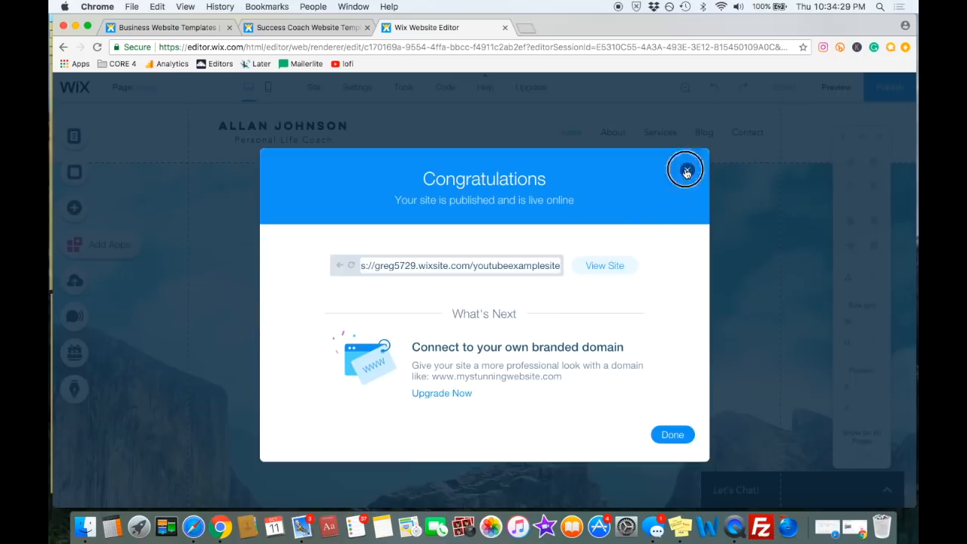
click(686, 169)
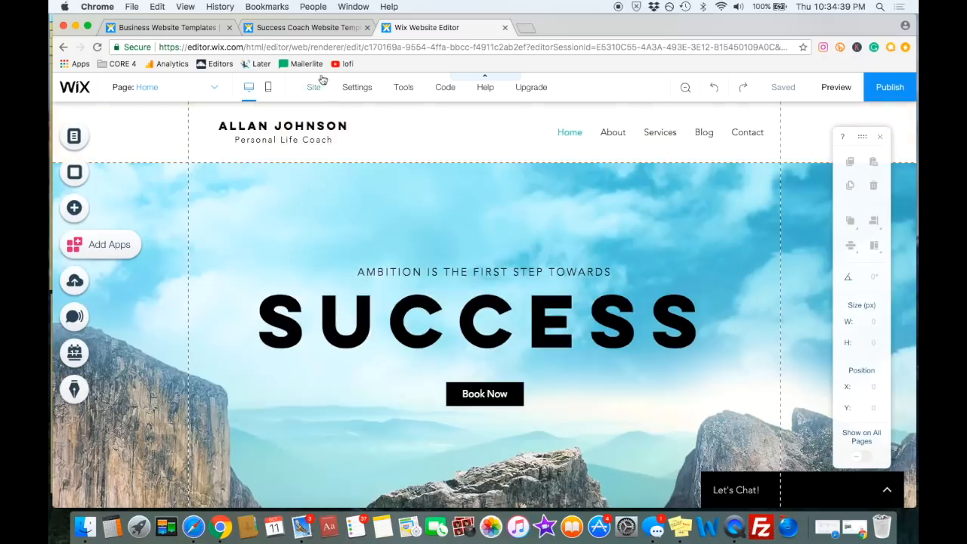
Review the site and settings options, and turn on the editor's rulers
mouse_move(311, 92)
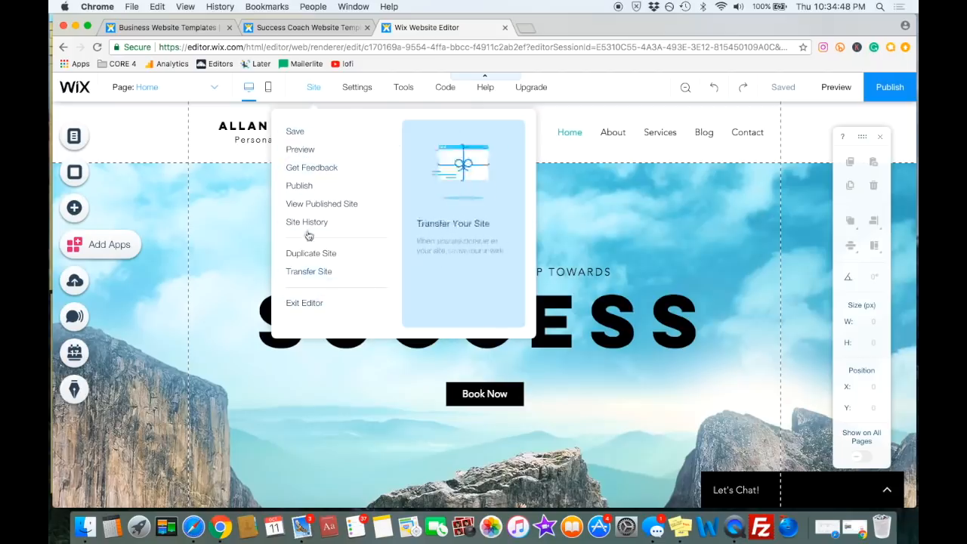
click(354, 89)
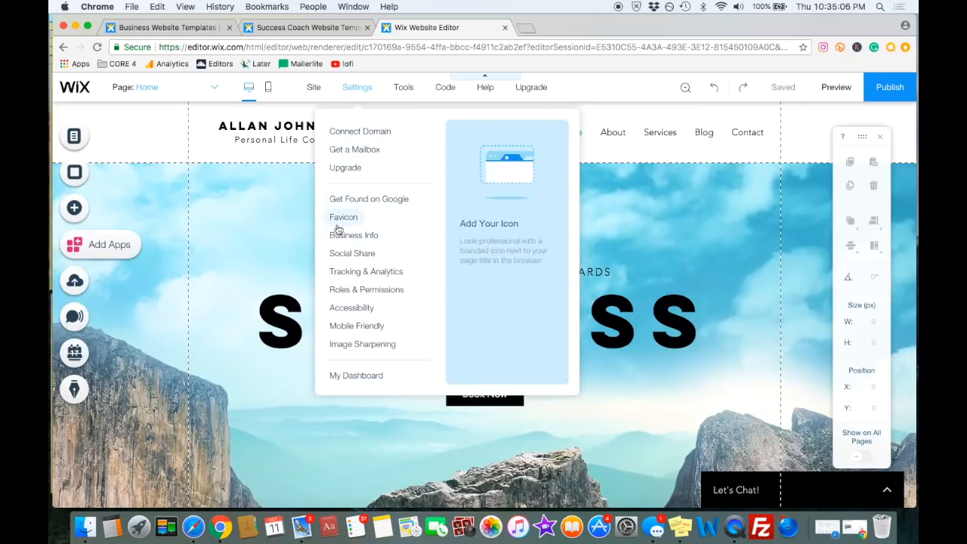
mouse_move(407, 88)
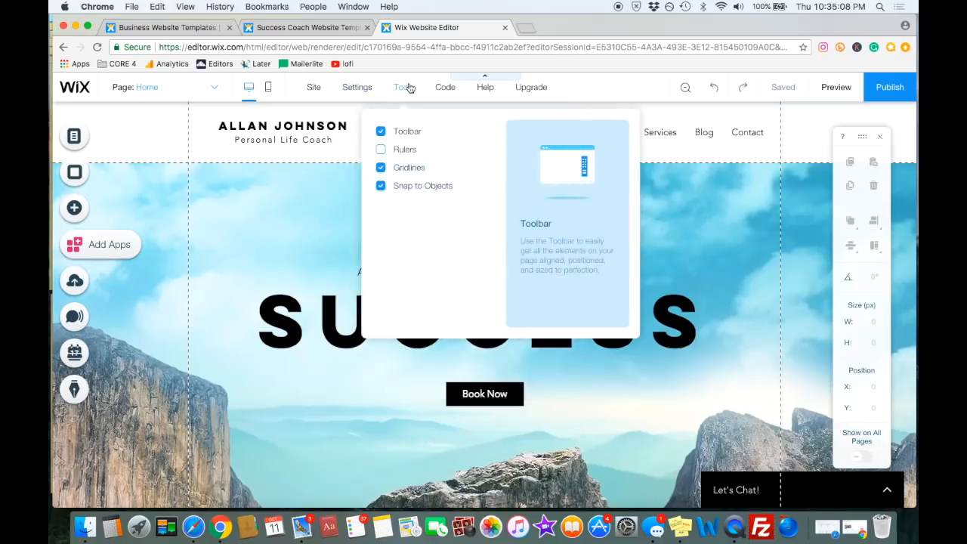
click(381, 150)
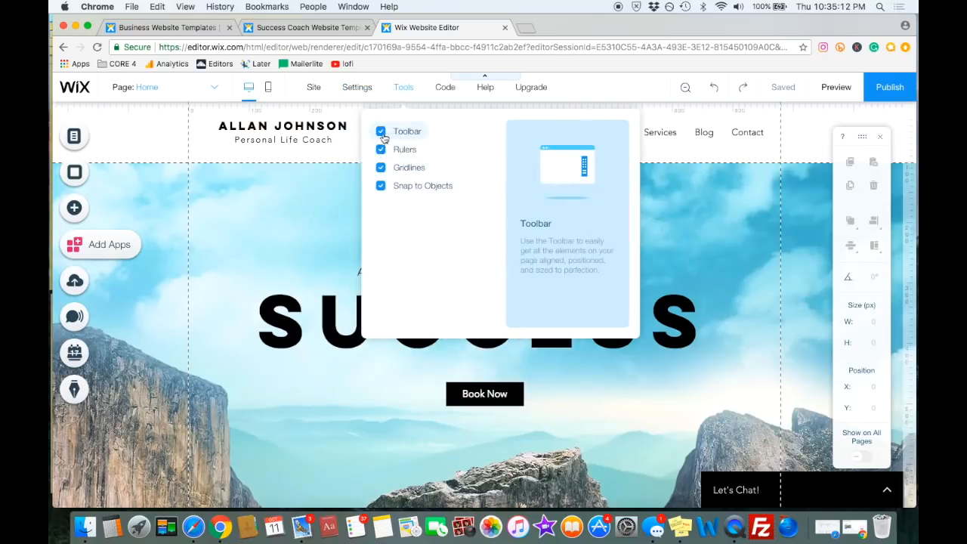
Hide the editor's toolbar and show it again to see what the option controls
click(381, 134)
click(381, 134)
click(382, 134)
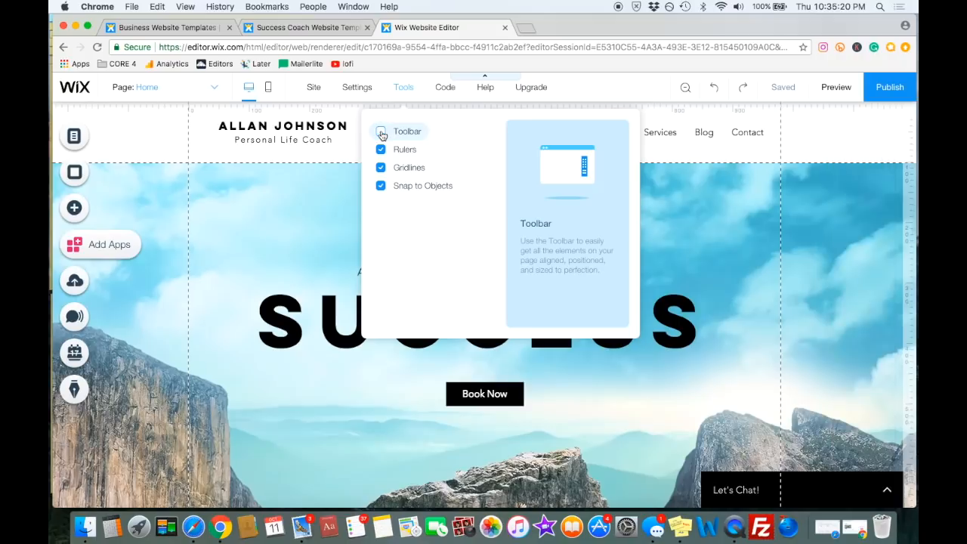
click(381, 134)
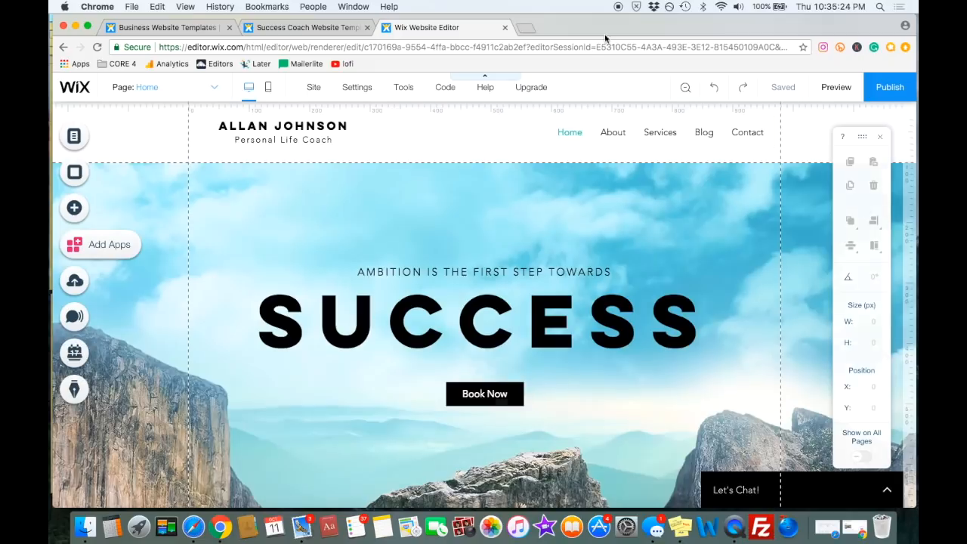
Switch the rulers off and back on to compare the canvas with and without them
mouse_move(408, 93)
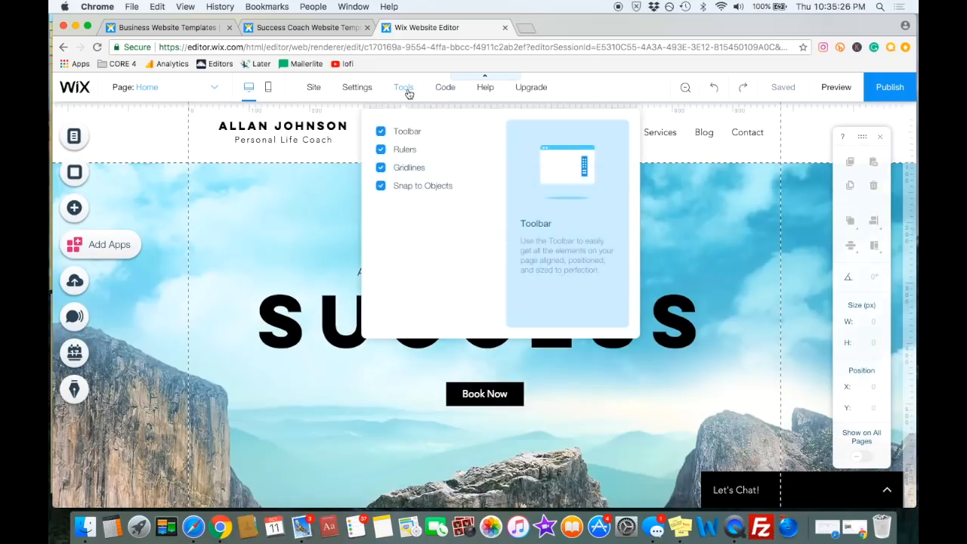
click(381, 150)
click(380, 150)
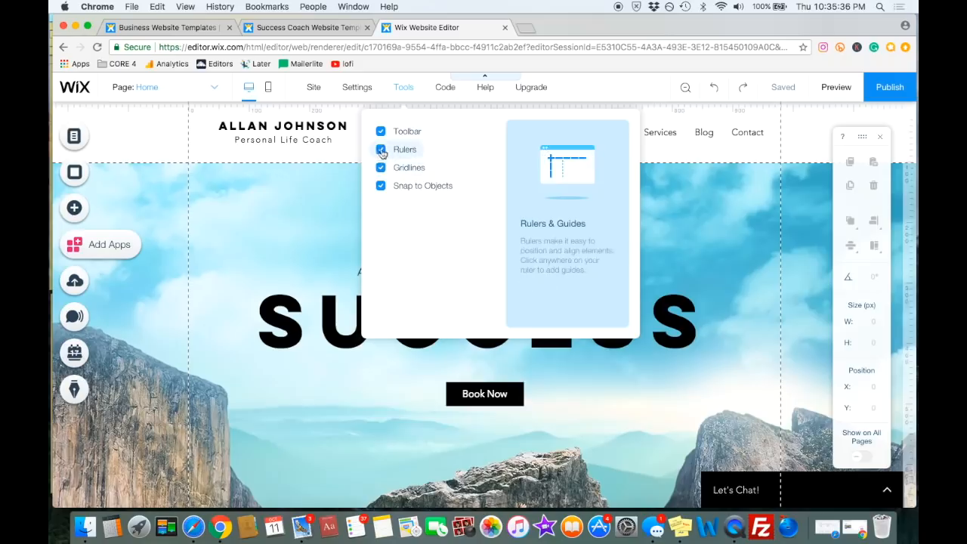
click(381, 151)
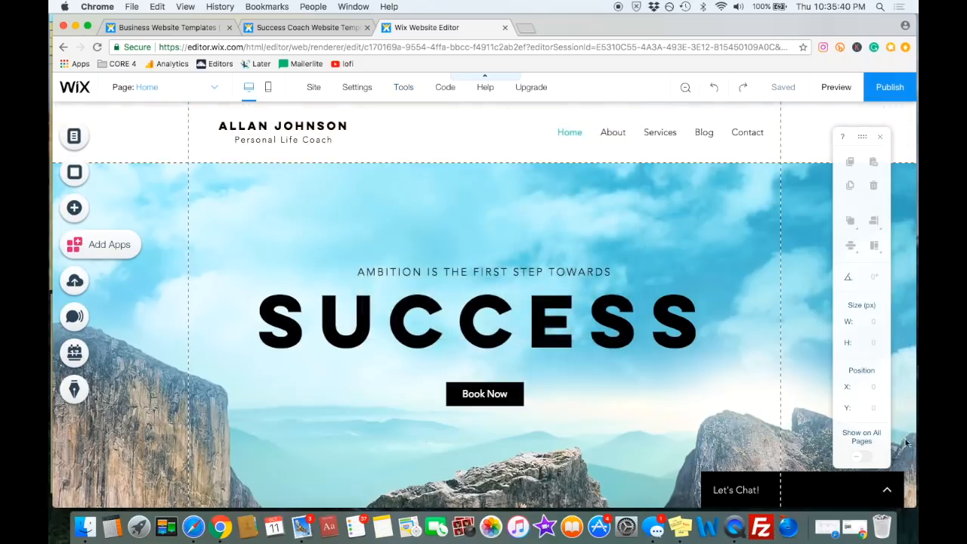
mouse_move(401, 87)
click(390, 150)
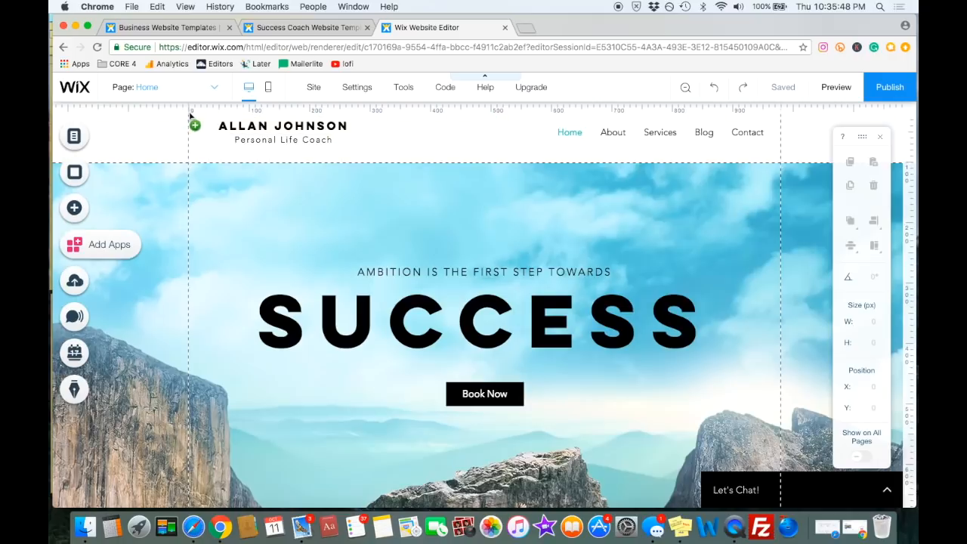
Add two vertical guides from the horizontal ruler, one at about 883 px and one at 500 px
click(777, 111)
drag(770, 108, 721, 109)
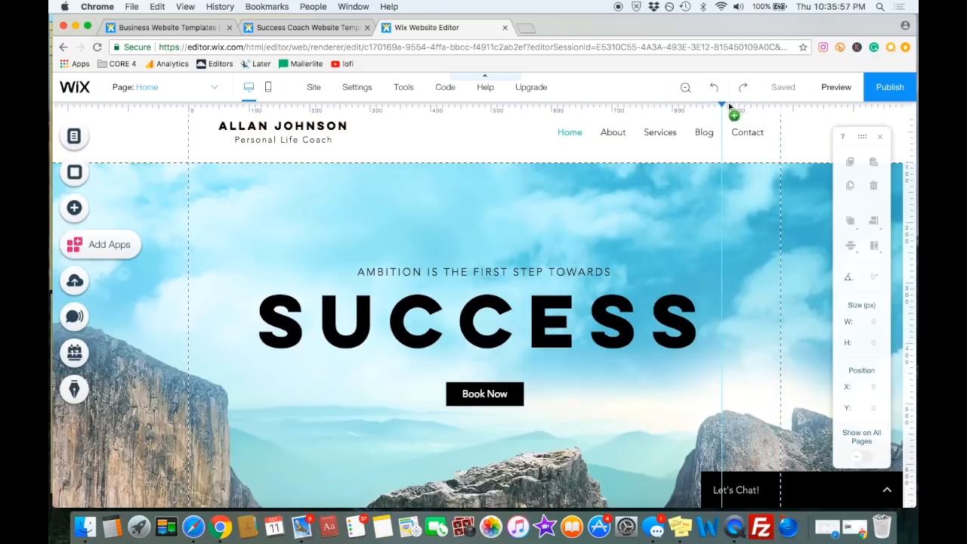
click(589, 111)
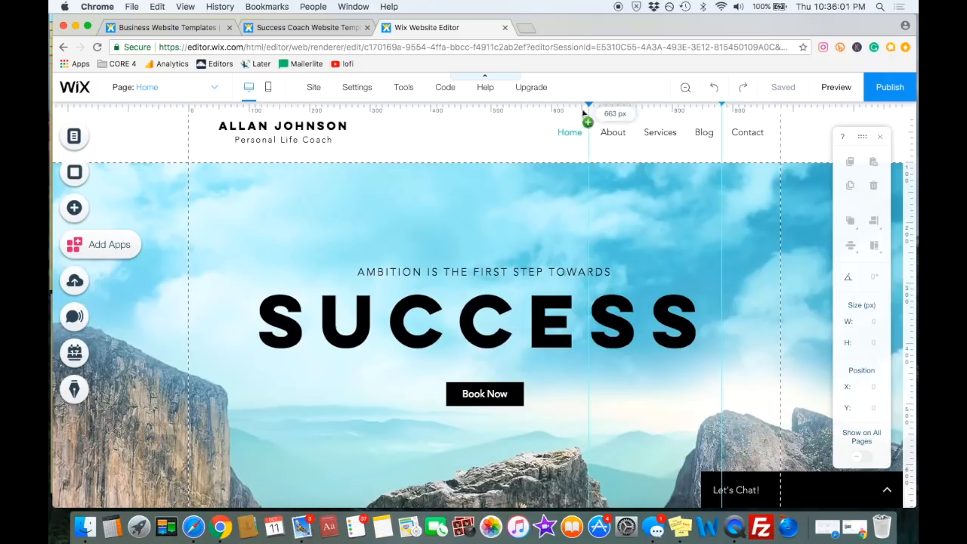
drag(587, 106, 490, 106)
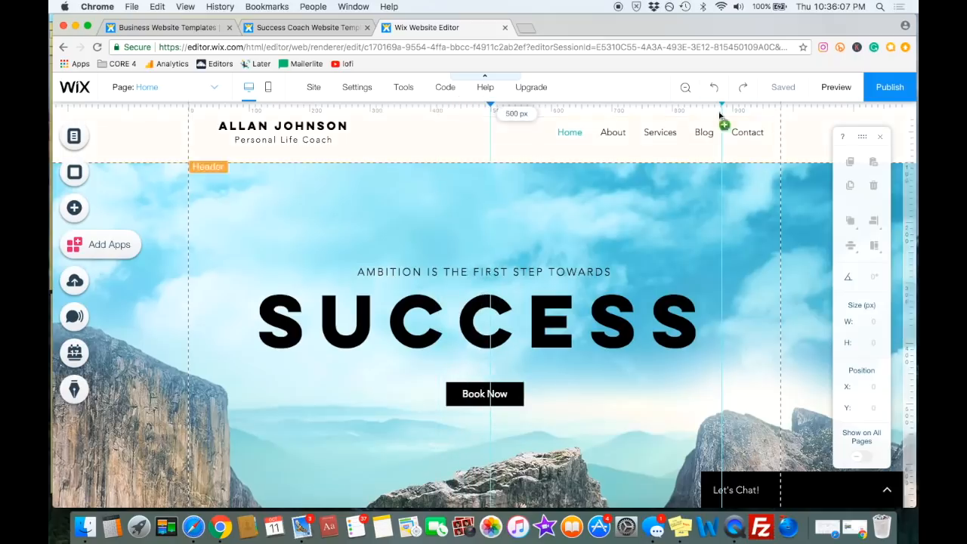
Delete the 883 px guide and shift the remaining guide to the middle of the Book Now button
click(746, 114)
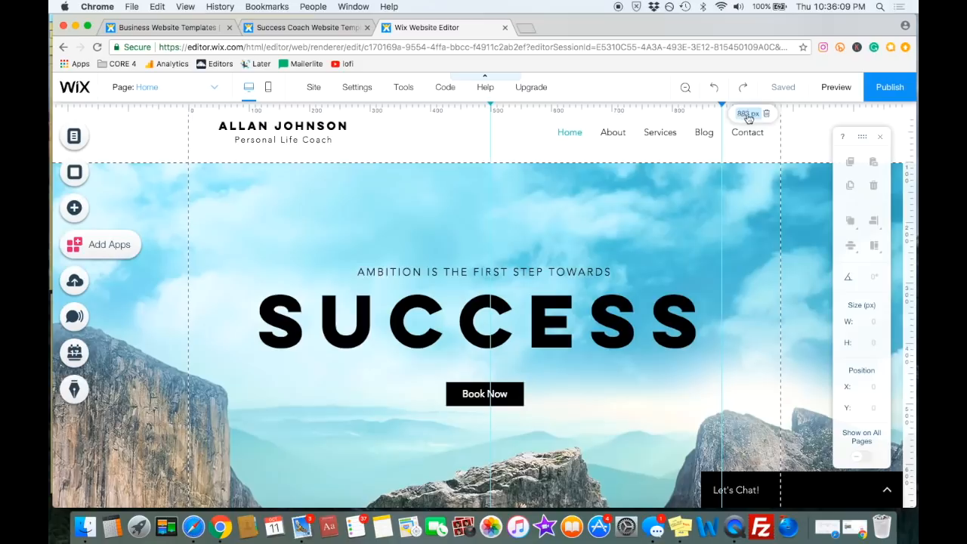
click(765, 113)
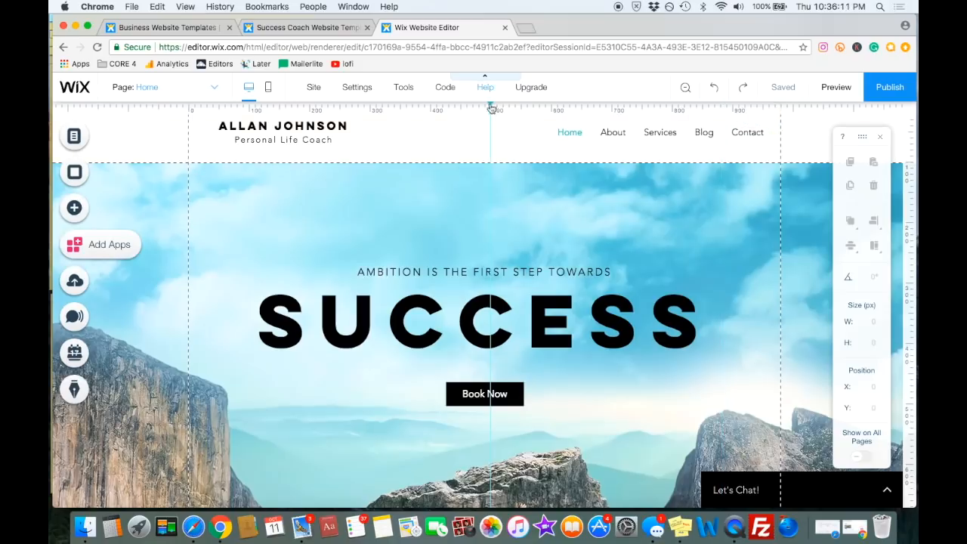
mouse_move(491, 106)
mouse_down()
mouse_move(464, 103)
mouse_move(479, 110)
mouse_up()
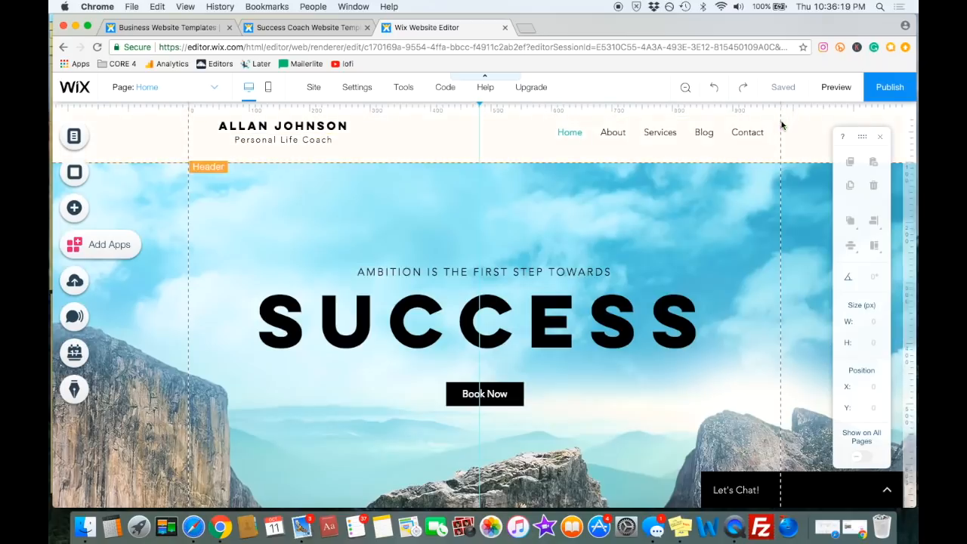
mouse_move(479, 106)
mouse_down()
mouse_move(626, 121)
mouse_move(483, 119)
mouse_up()
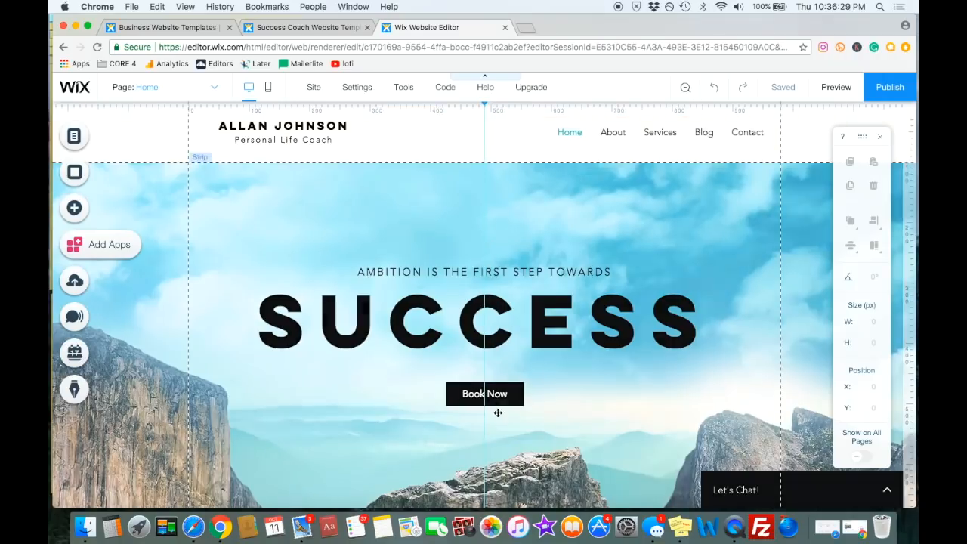
Move the Book Now button to X 425, Y 461, centred on the guide, and review the Snap to Objects option
mouse_move(484, 394)
mouse_down()
mouse_move(508, 394)
mouse_move(479, 393)
mouse_up()
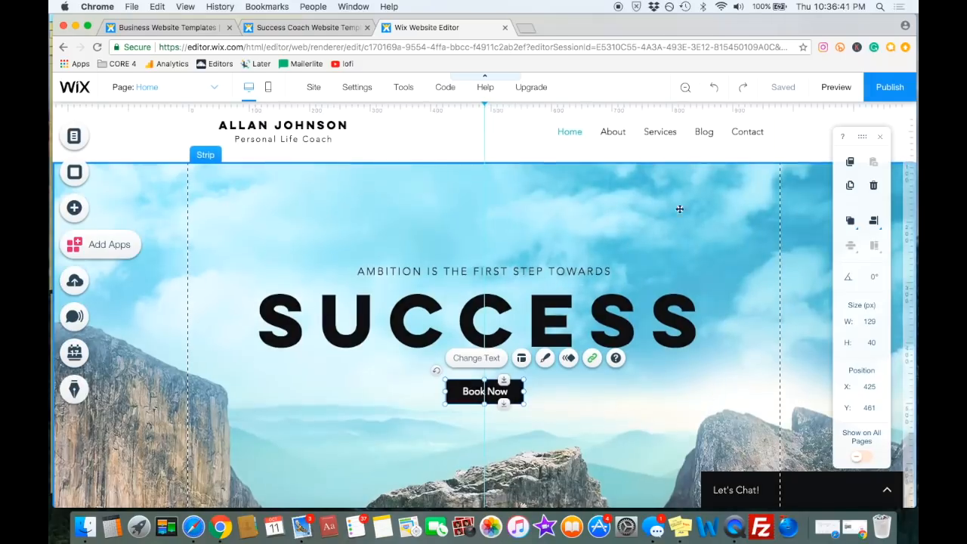
scroll(712, 280, down, 3)
scroll(712, 280, up, 3)
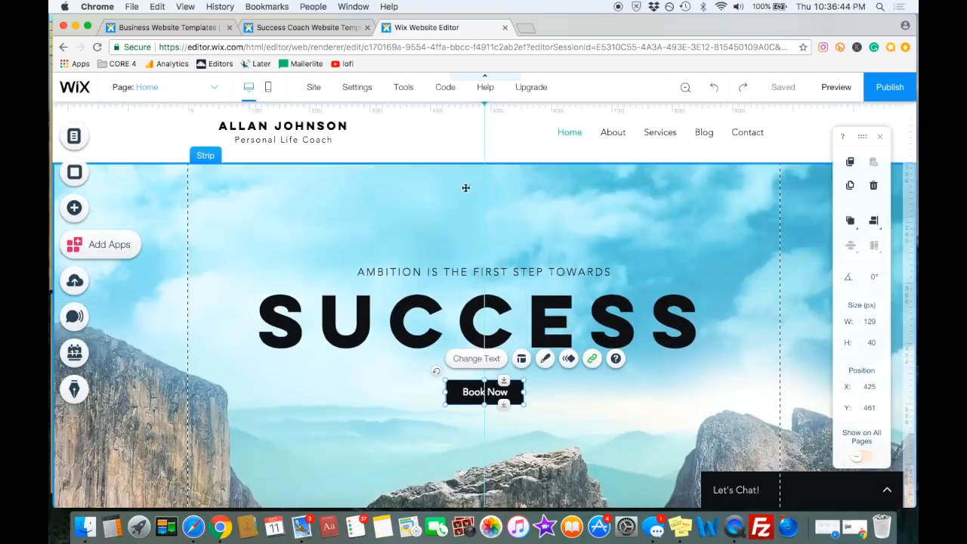
mouse_move(405, 91)
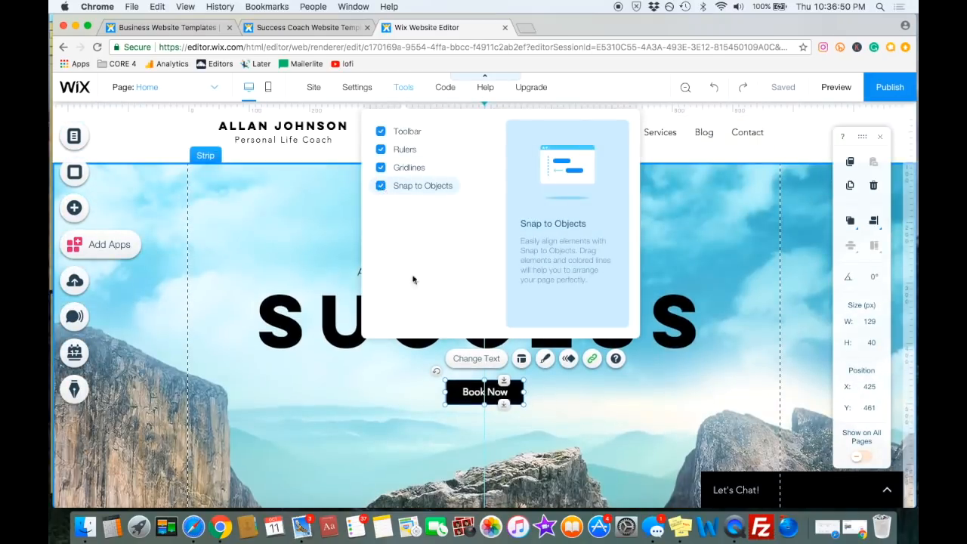
Move the Book Now button straight down the guide to Y 472 and review what Wix Code's developer tools offer
mouse_move(477, 398)
mouse_down()
mouse_move(208, 409)
mouse_move(477, 405)
mouse_up()
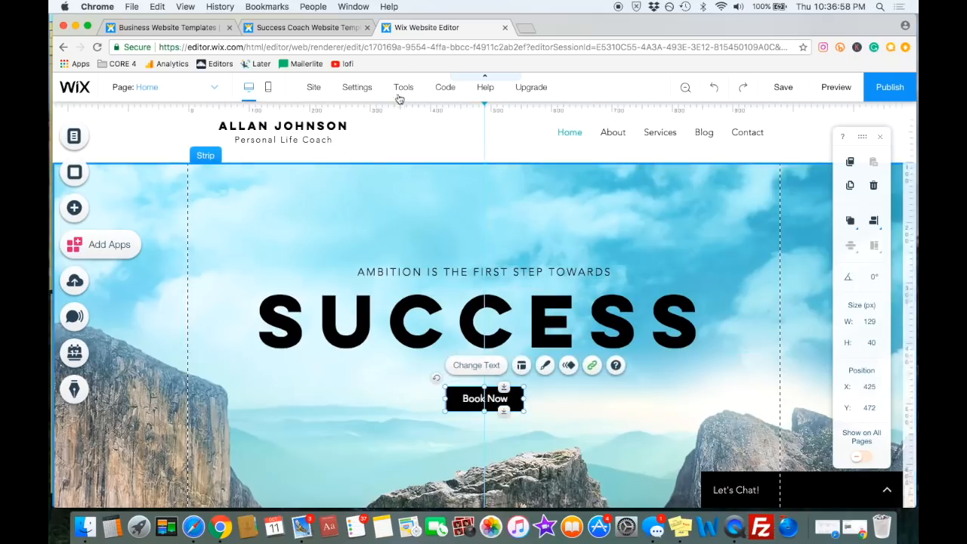
mouse_move(405, 93)
mouse_move(445, 93)
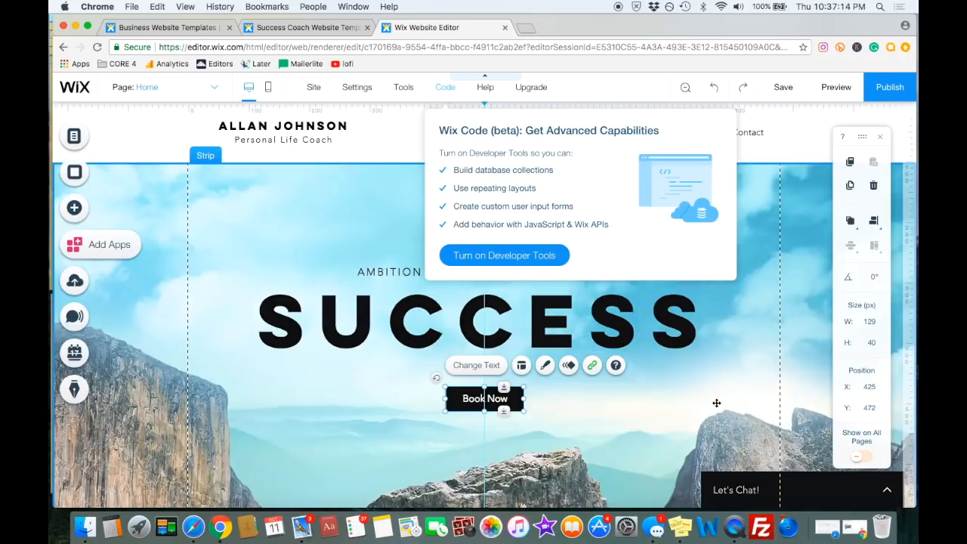
click(497, 279)
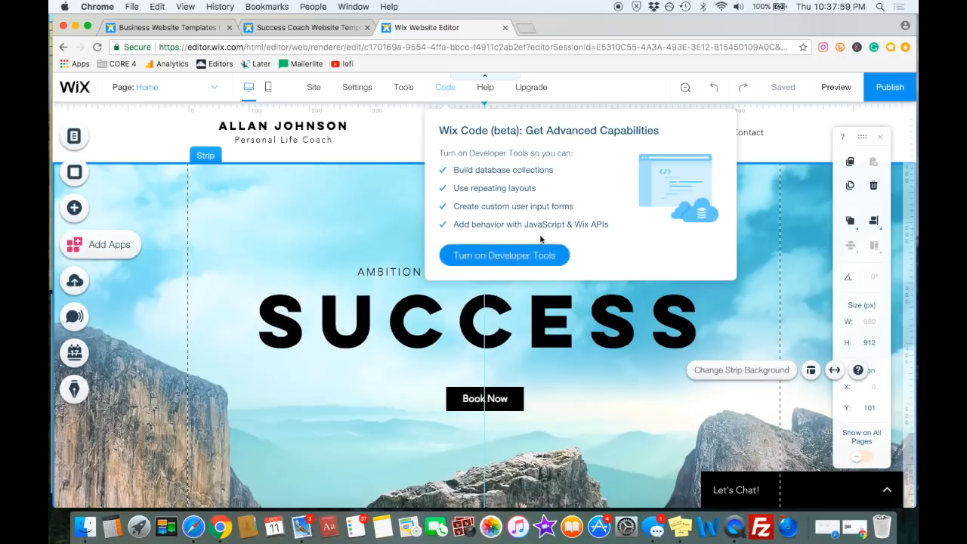
Review the editor's help resources and the yearly upgrade offer, and bring up the premium plan comparison page
mouse_move(486, 90)
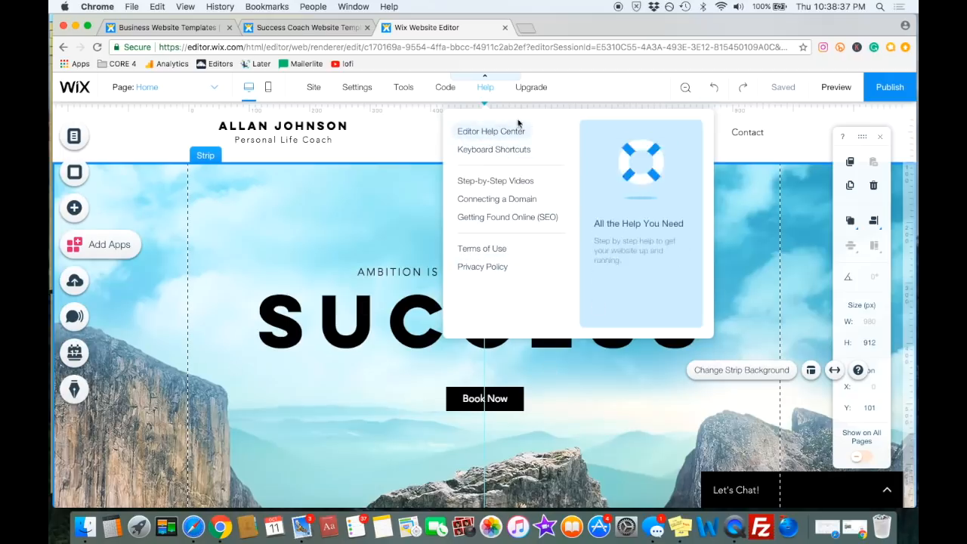
mouse_move(507, 104)
mouse_move(529, 89)
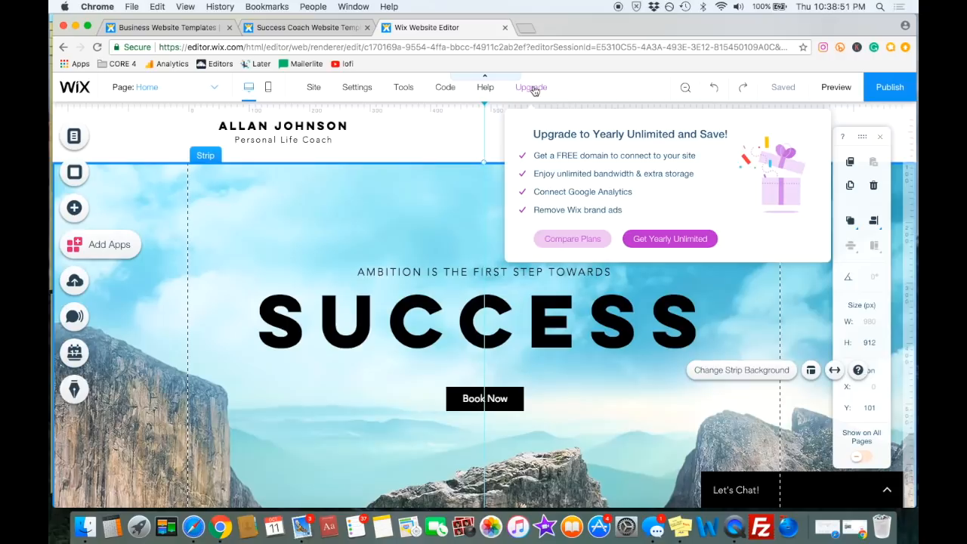
click(568, 247)
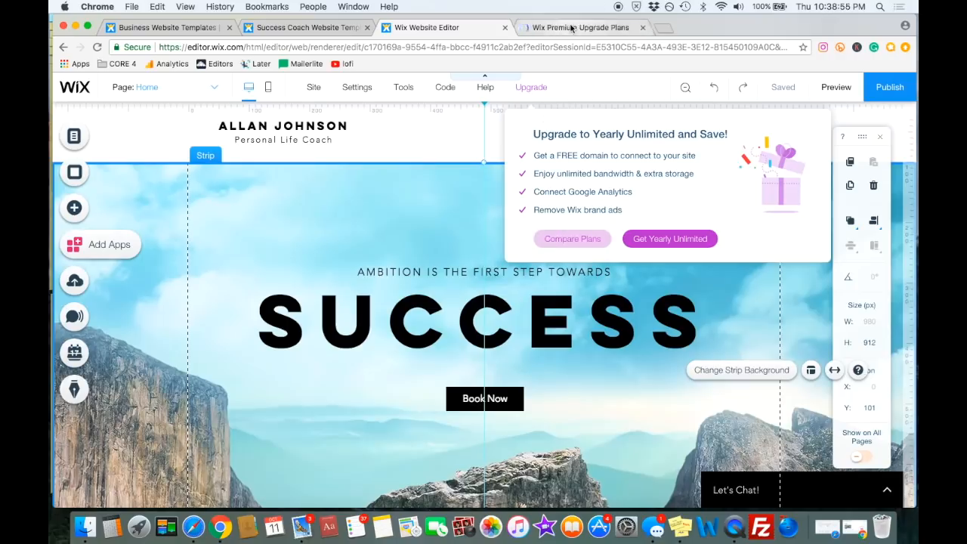
click(571, 28)
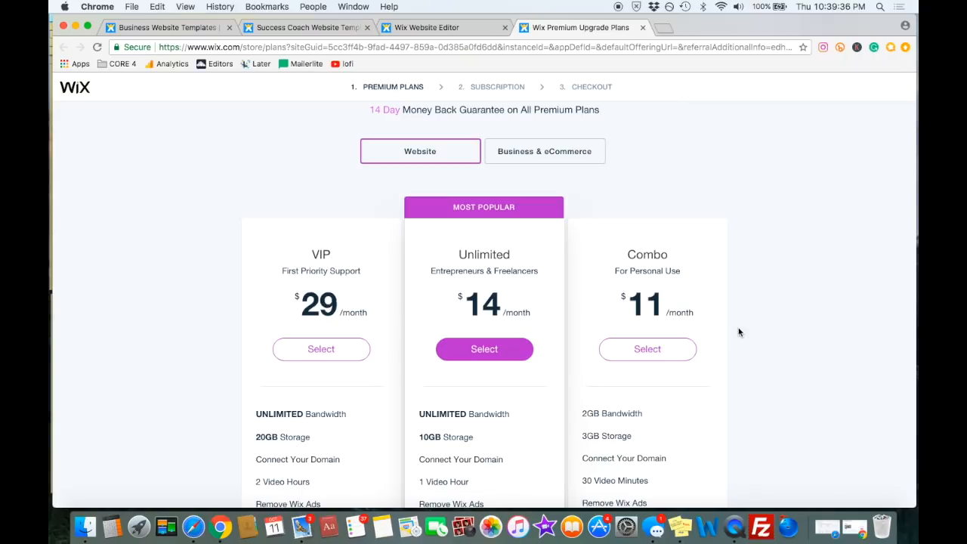
Examine the prices and included features of the VIP, Unlimited and Combo website plans
scroll(799, 136, down, 3)
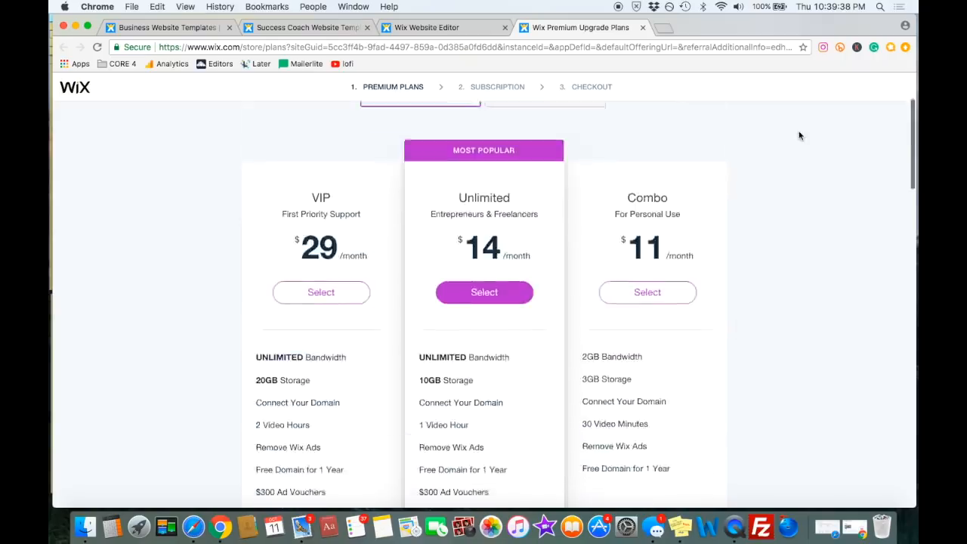
scroll(706, 237, up, 3)
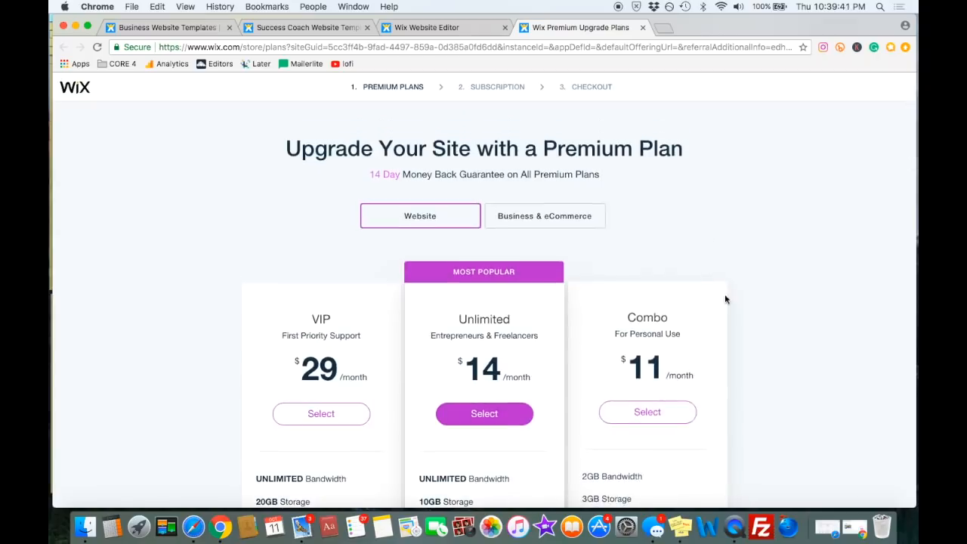
scroll(765, 374, down, 2)
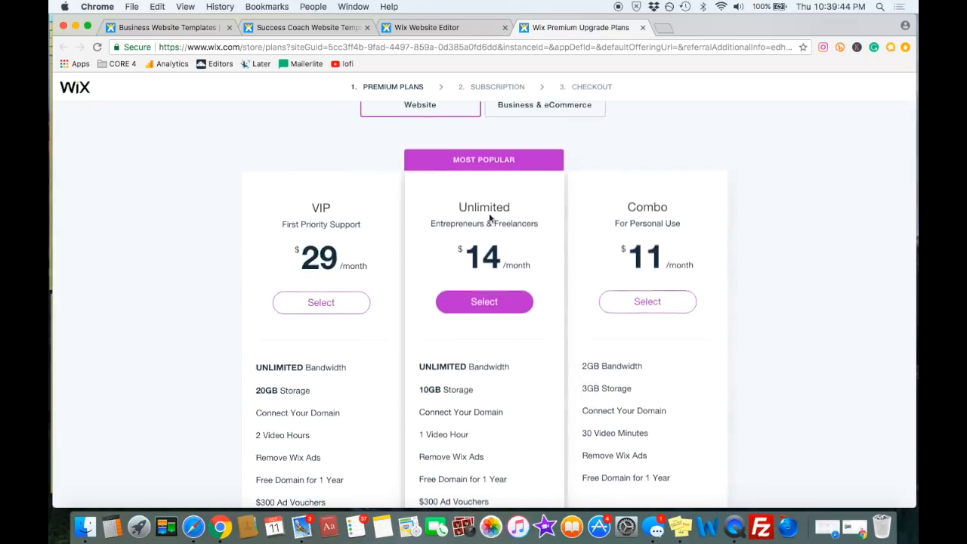
scroll(571, 230, down, 2)
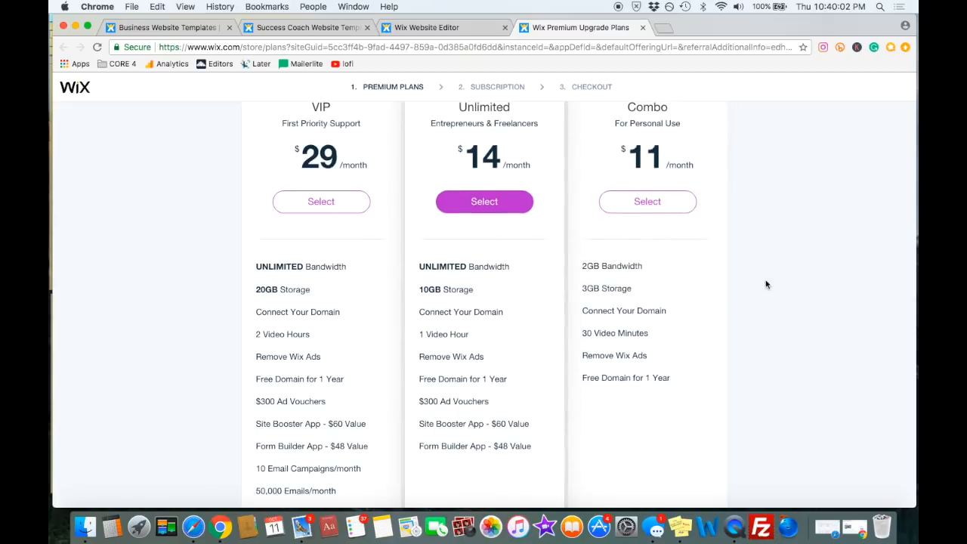
scroll(765, 284, down, 3)
scroll(761, 284, up, 5)
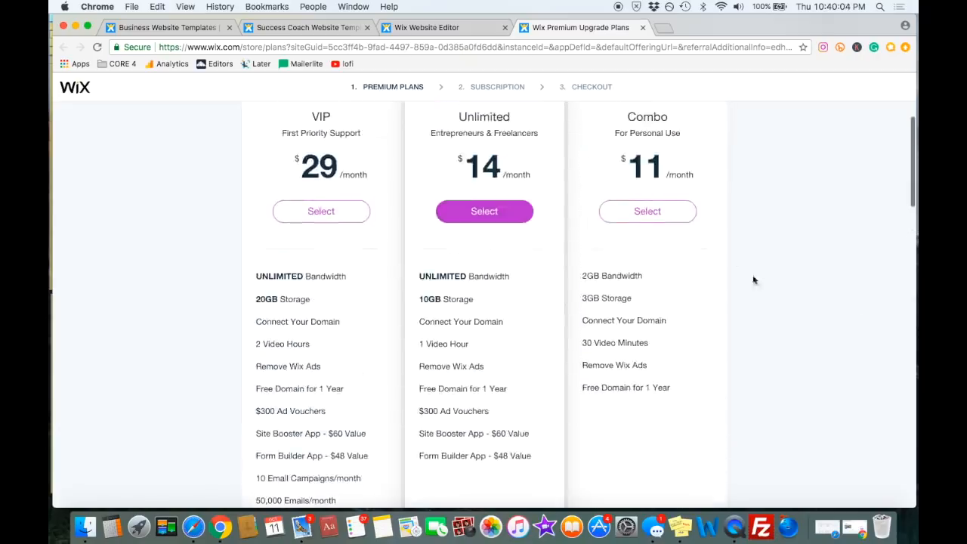
scroll(747, 355, down, 3)
mouse_move(614, 328)
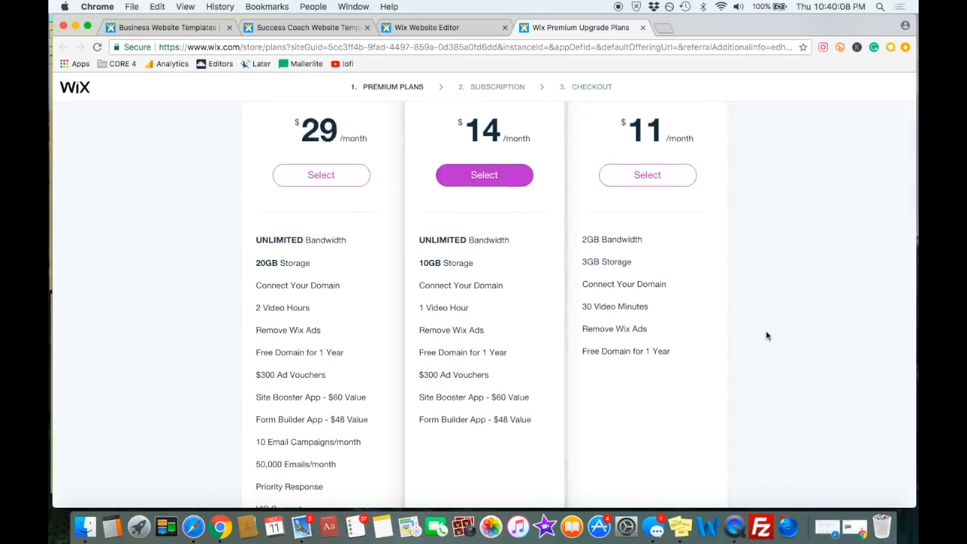
scroll(766, 336, up, 2)
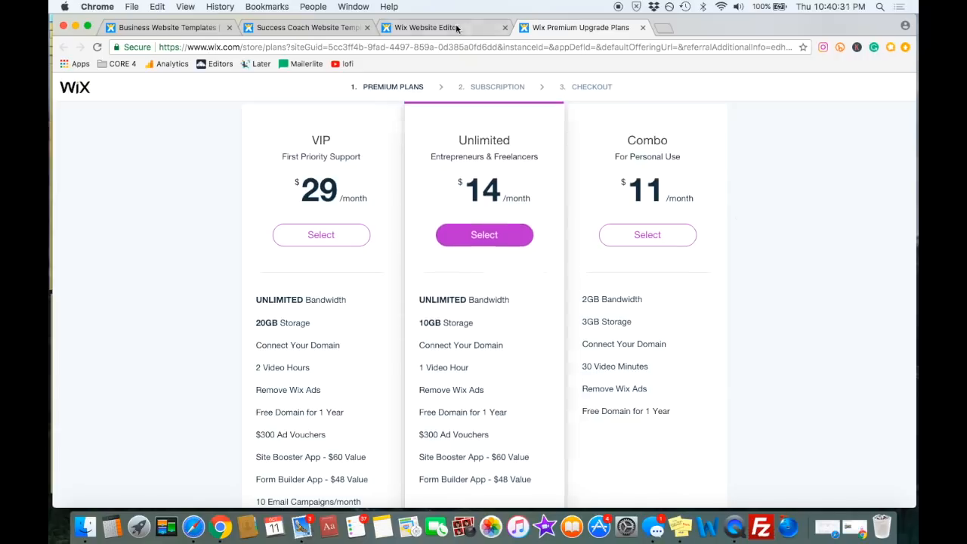
Show the Business & eCommerce premium plans and examine their prices and features
click(427, 28)
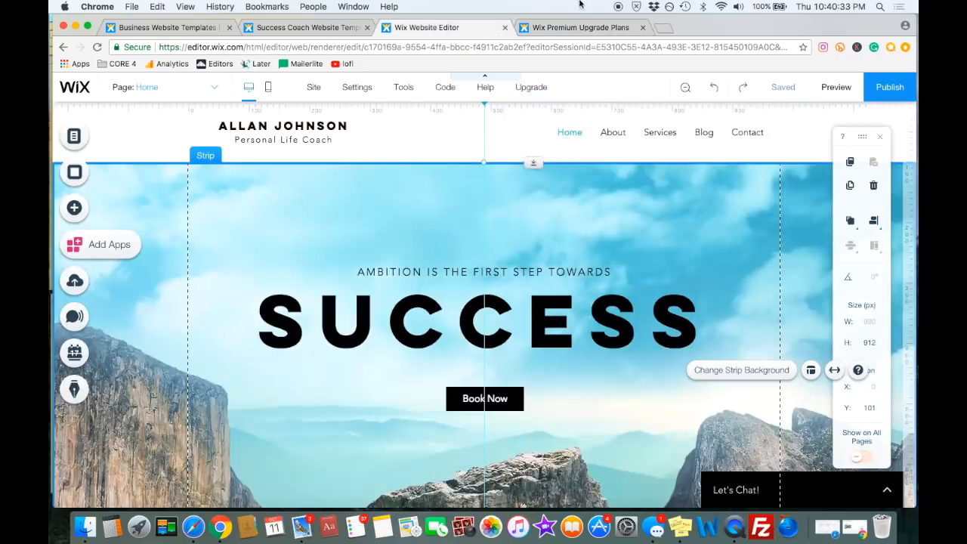
click(571, 28)
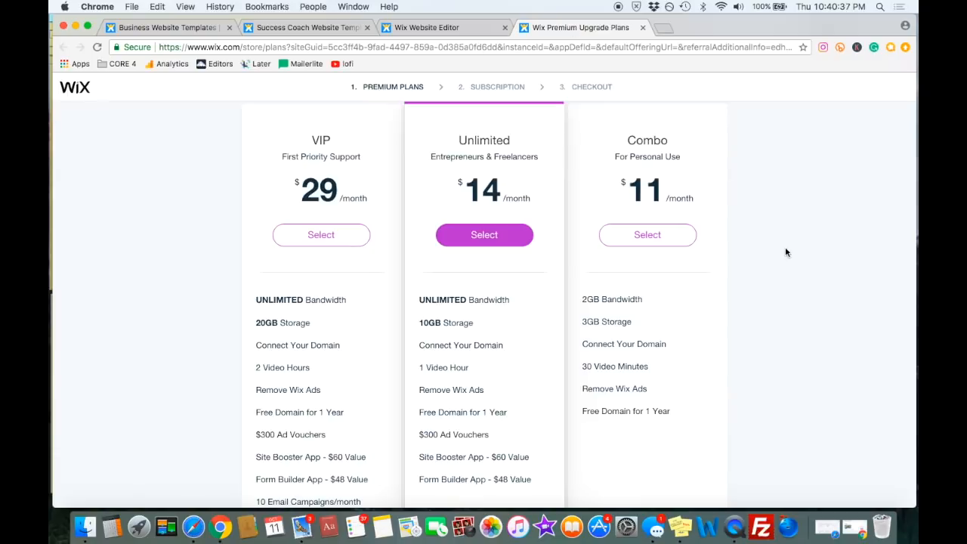
scroll(785, 246, up, 5)
click(551, 222)
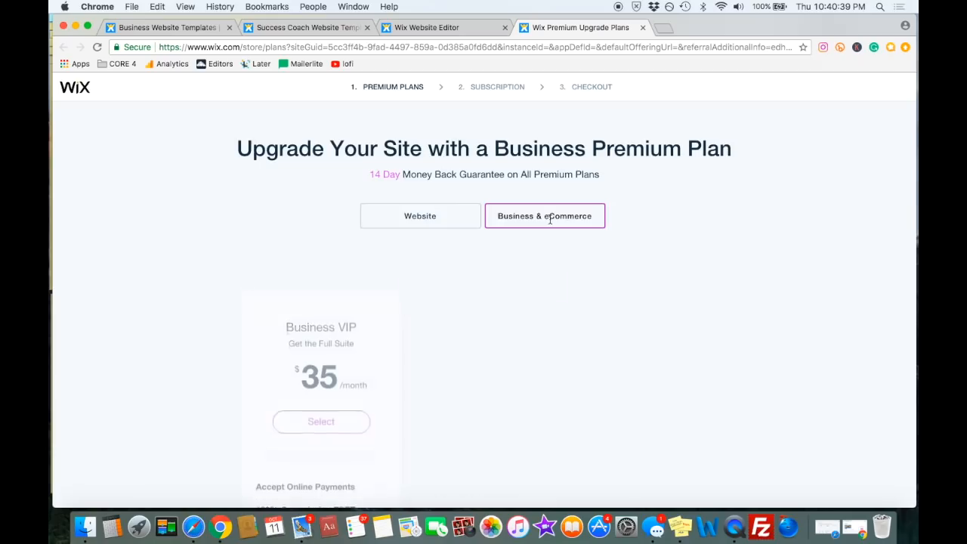
scroll(747, 259, down, 10)
scroll(747, 260, down, 2)
scroll(748, 259, up, 2)
scroll(747, 260, down, 5)
scroll(747, 260, up, 8)
scroll(749, 262, up, 5)
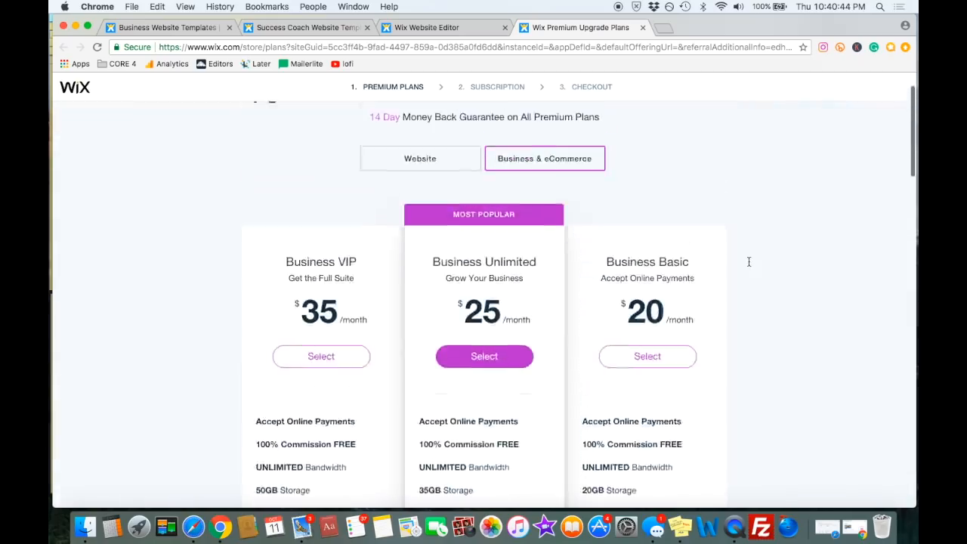
Return to the Website plans and compare their features, including ad removal, storage and the free domain
click(430, 213)
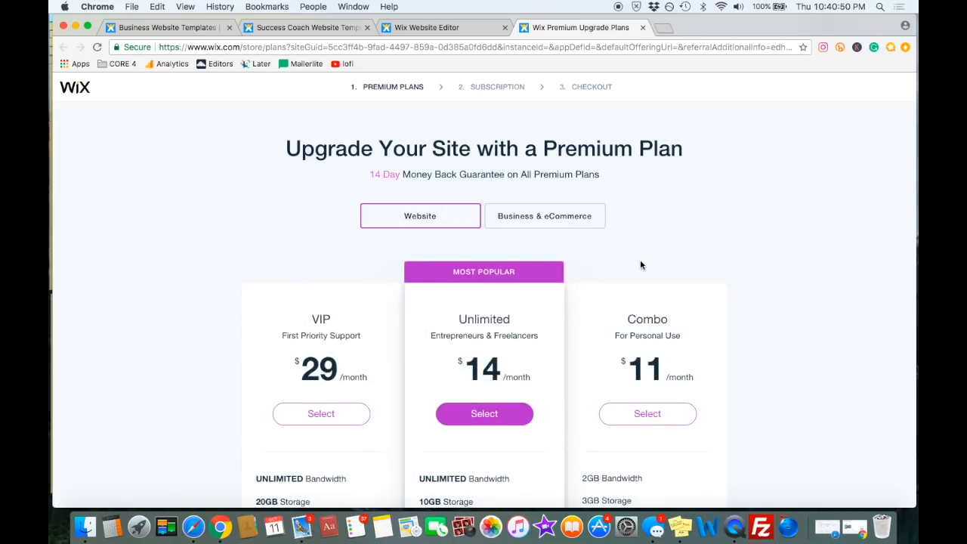
scroll(639, 265, down, 3)
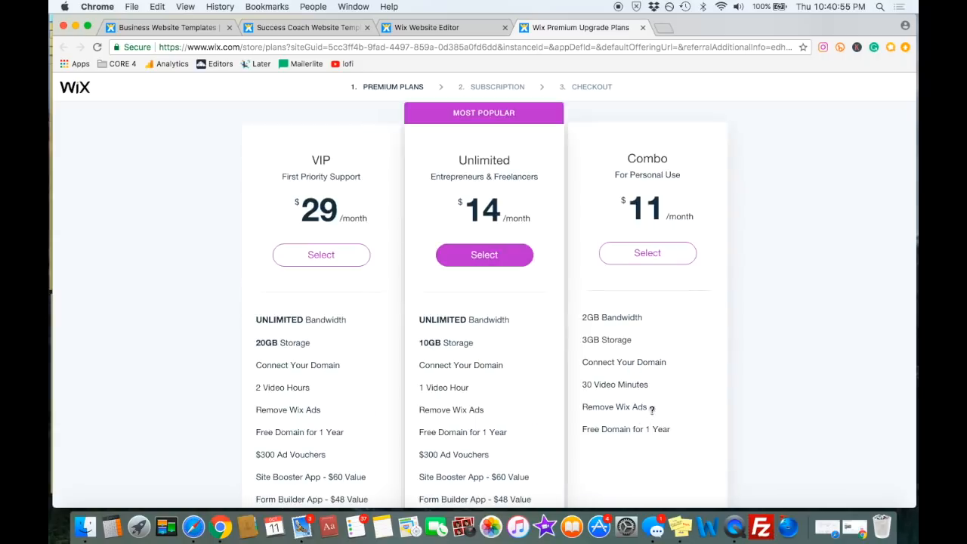
mouse_move(644, 408)
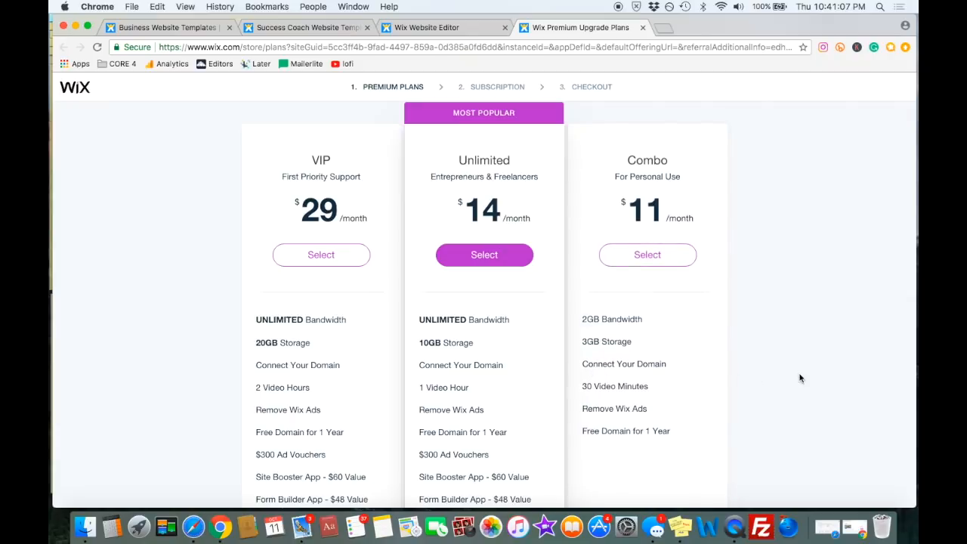
scroll(811, 302, up, 3)
scroll(811, 302, down, 2)
scroll(811, 302, down, 2)
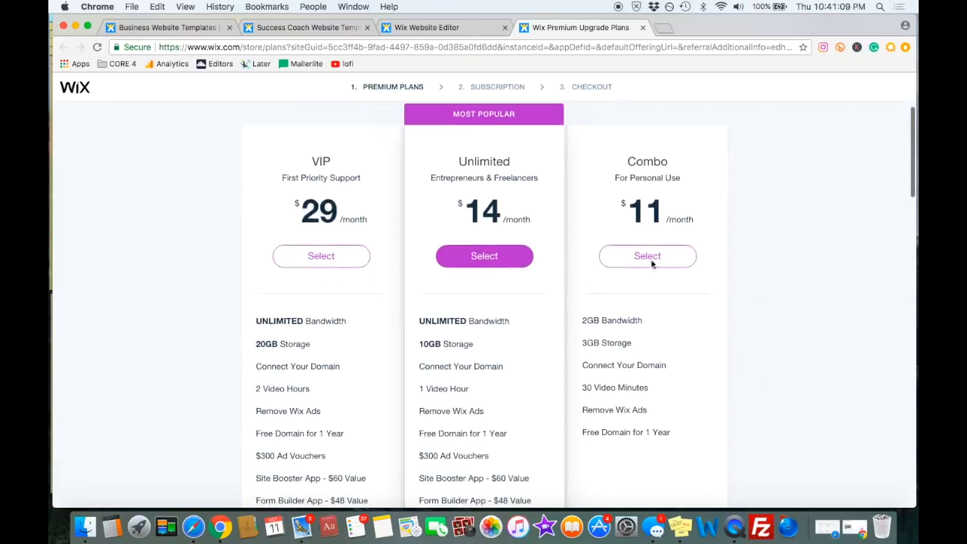
scroll(817, 312, up, 2)
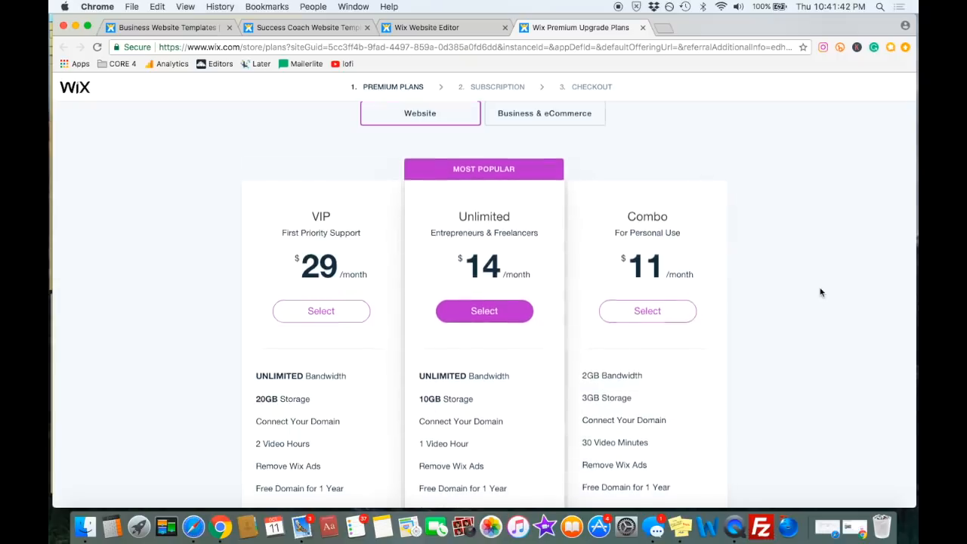
scroll(821, 292, down, 2)
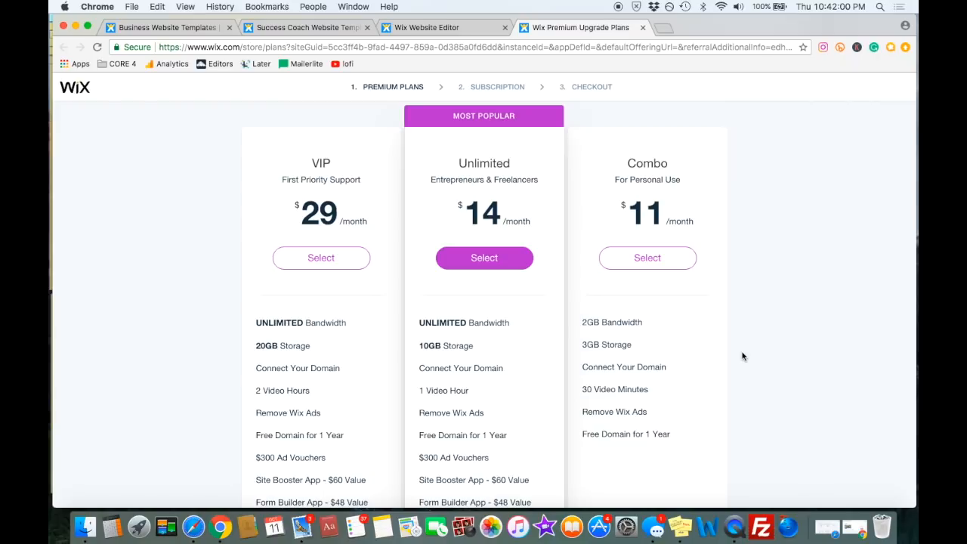
scroll(842, 284, down, 2)
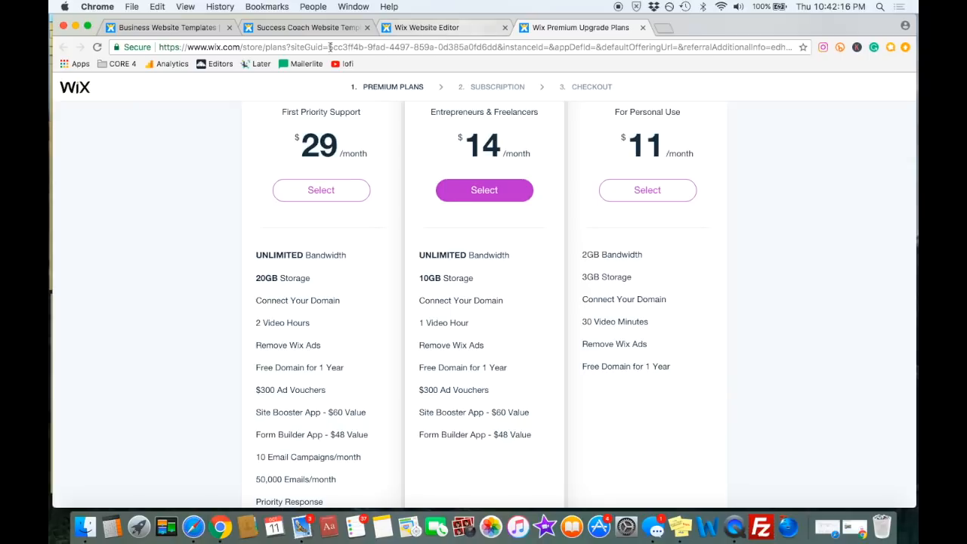
Search the web for "google domains" and open the Google Domains website, keeping the Wix plans page open
click(663, 28)
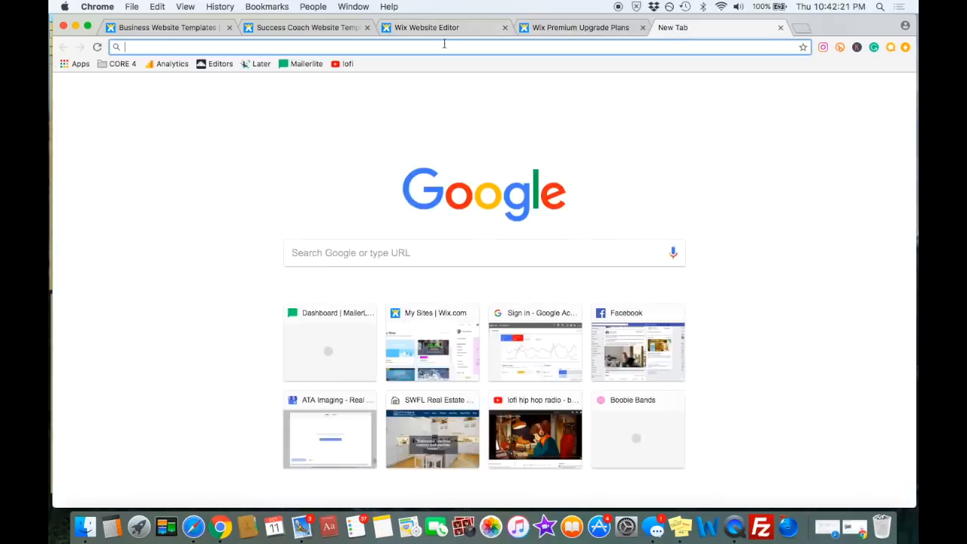
text(google domains)
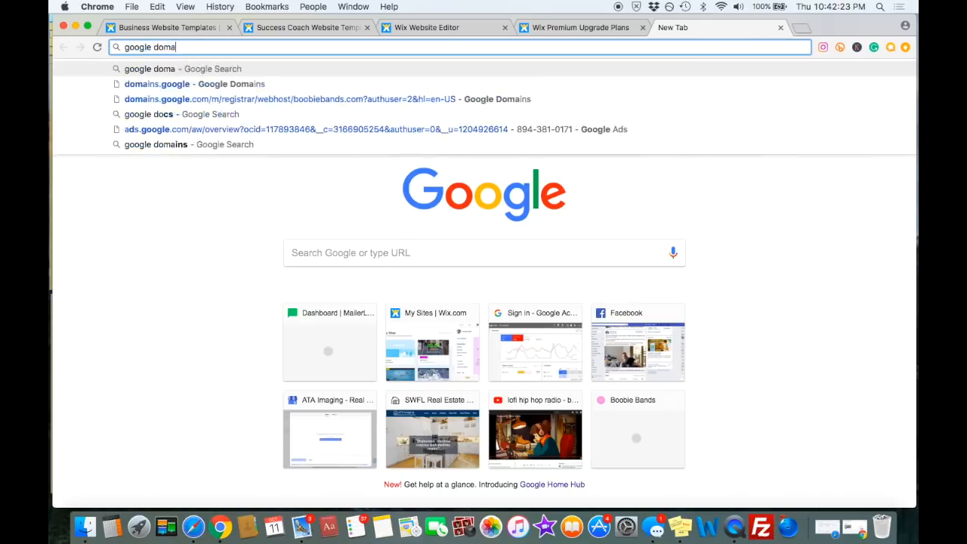
key(Return)
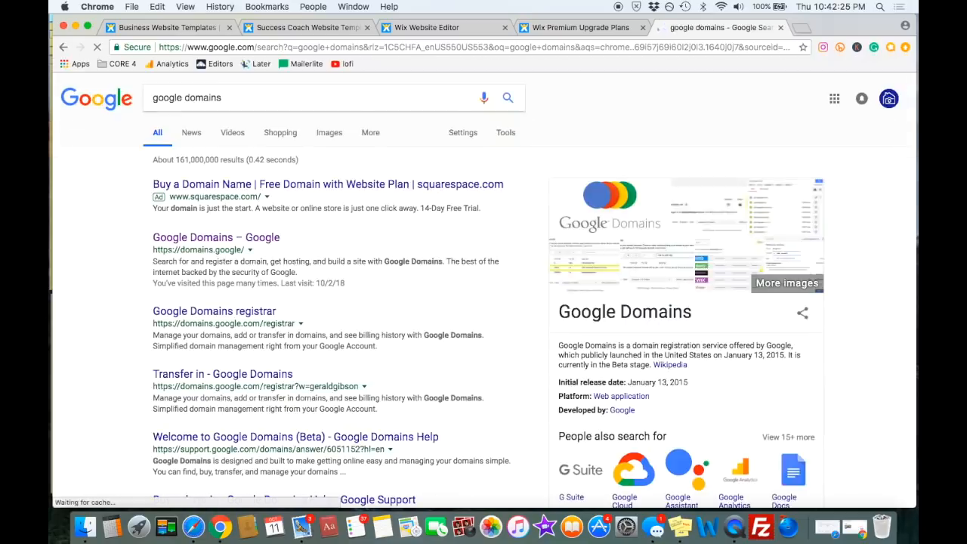
click(216, 239)
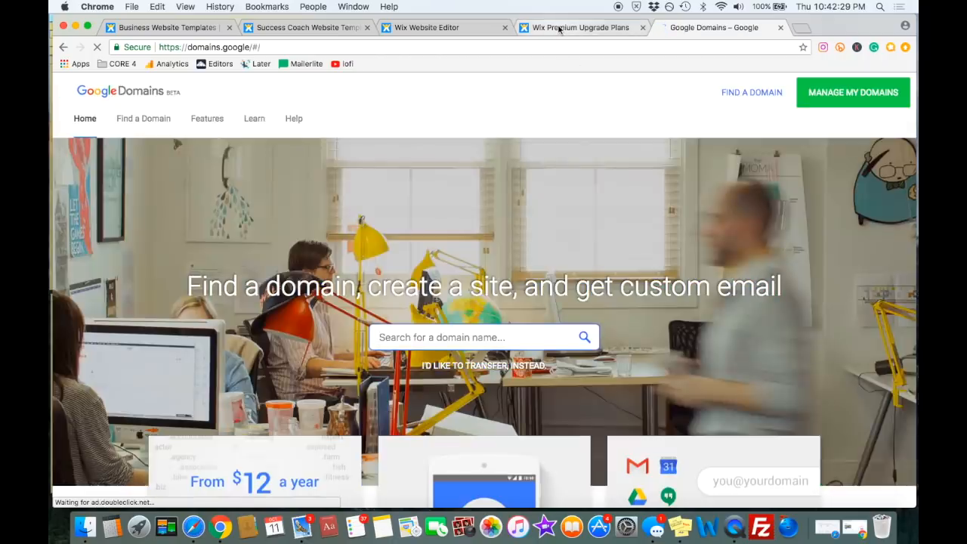
Go back to the Wix premium plans and check the free domain entry in the Combo and Unlimited plans
click(559, 29)
mouse_move(627, 367)
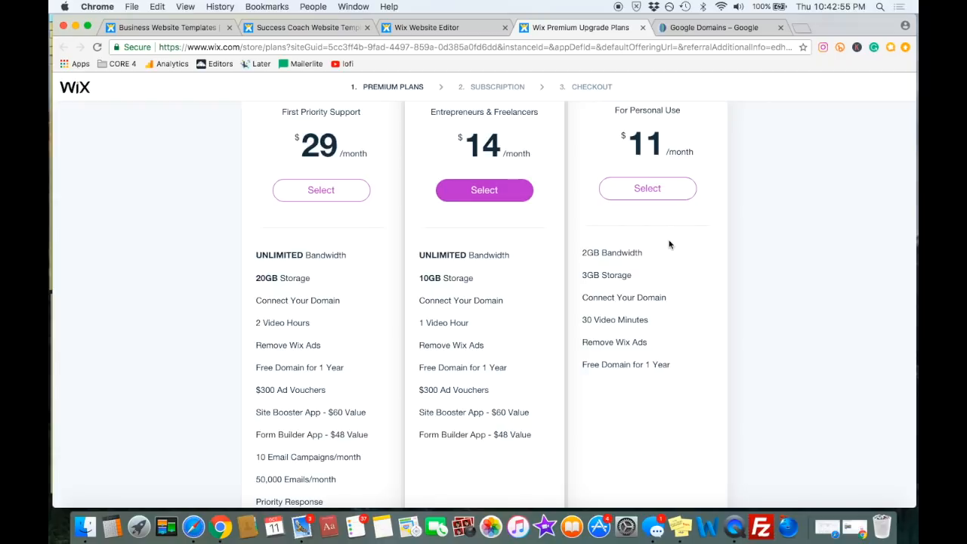
mouse_move(588, 364)
mouse_move(667, 367)
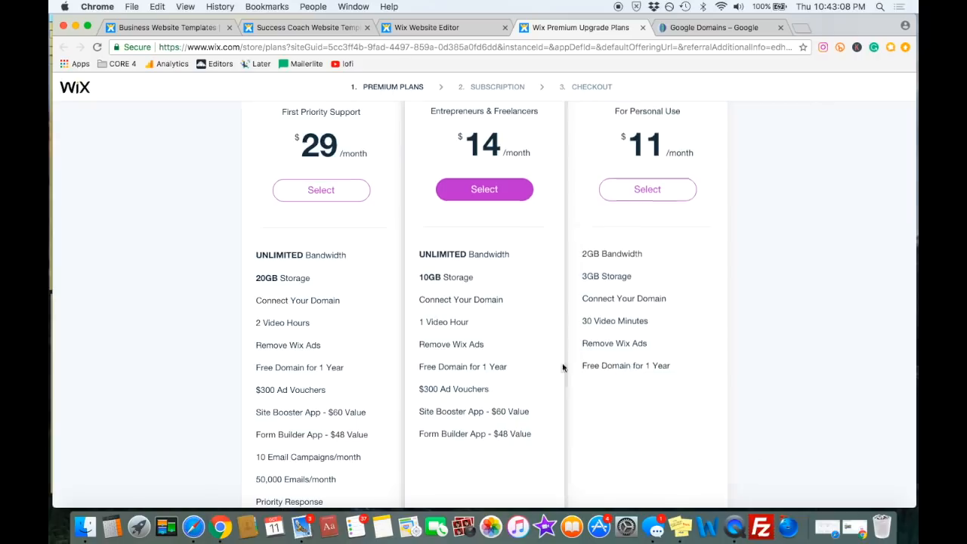
Switch to Google Domains, review the yearly pricing and search for the domain name "websiteexample"
click(701, 32)
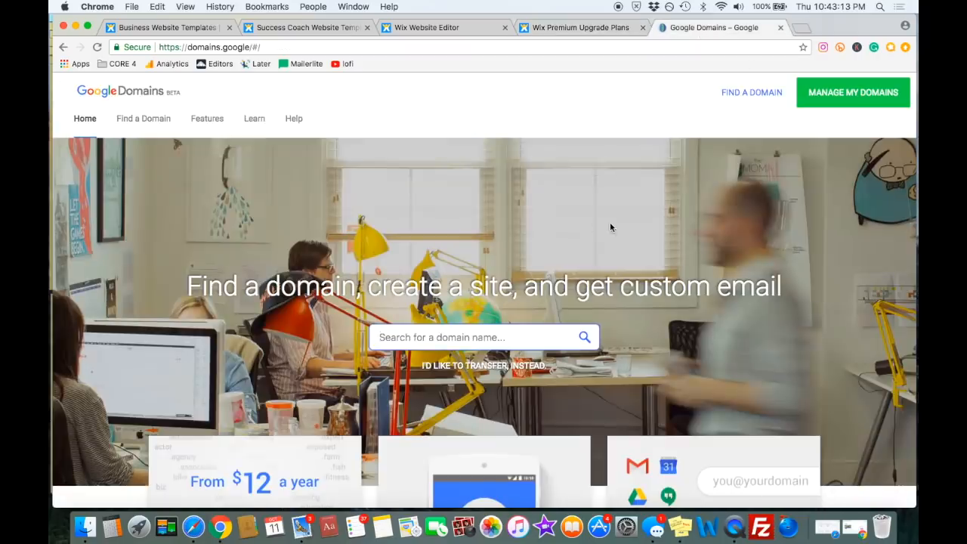
scroll(610, 221, down, 3)
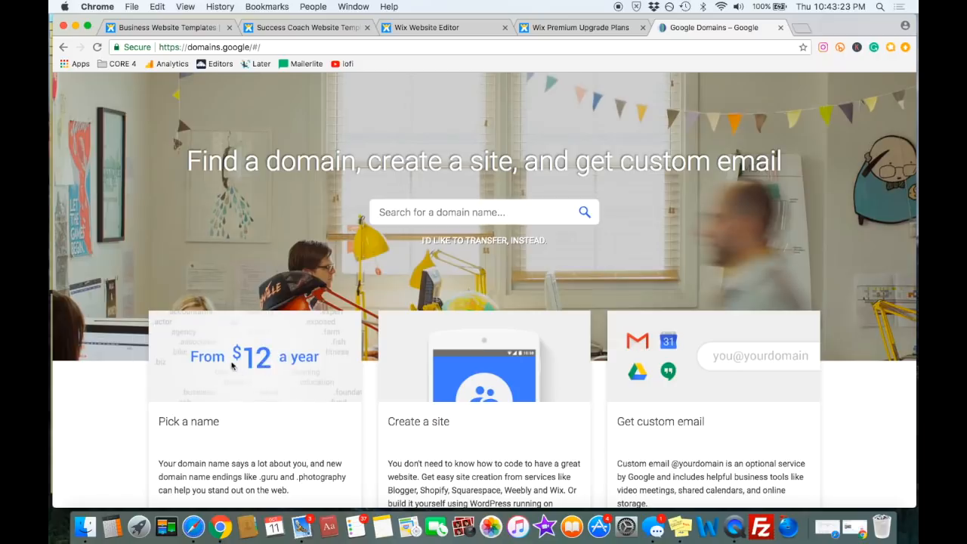
click(416, 209)
click(442, 167)
click(426, 214)
text(websiteexample)
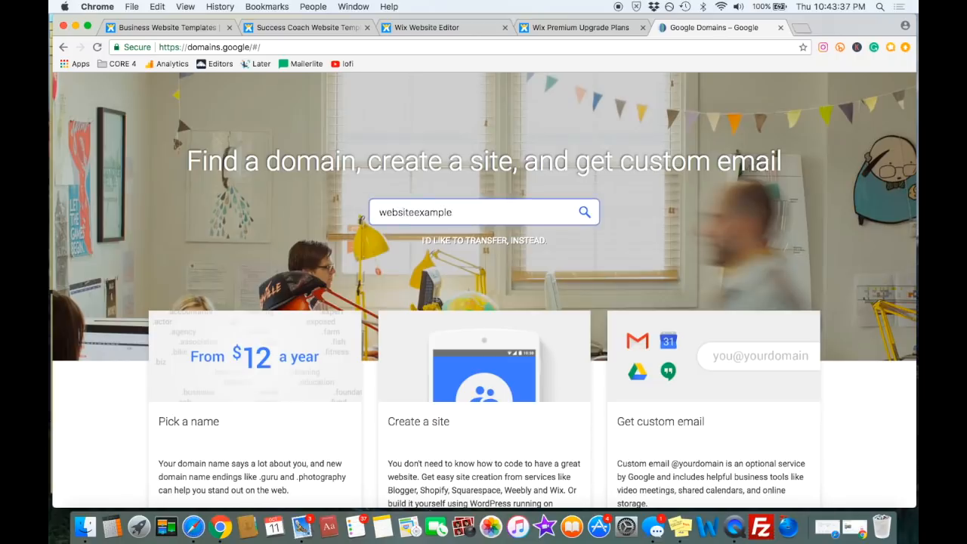
key(Return)
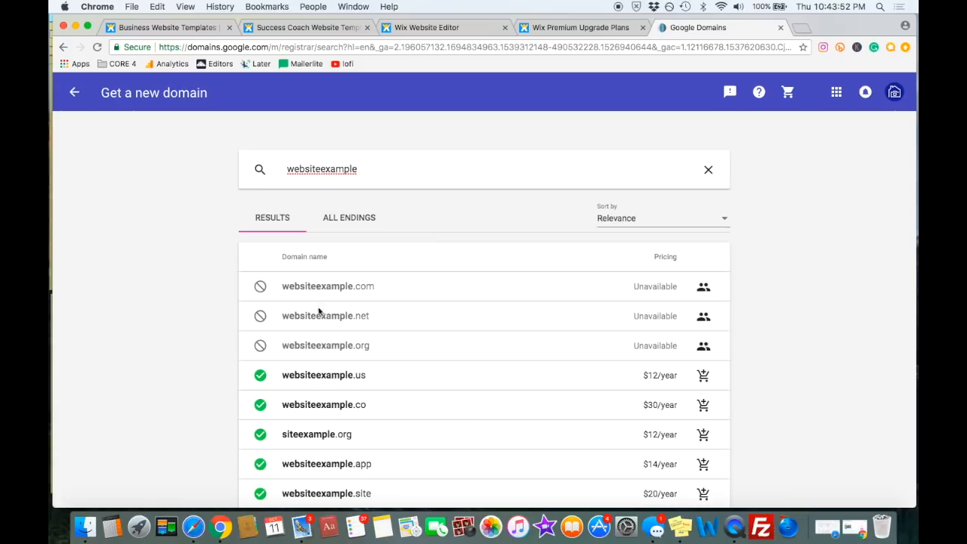
Compare all endings for "websiteexample", then return to the main results and examine the available alternatives and their yearly prices
click(342, 223)
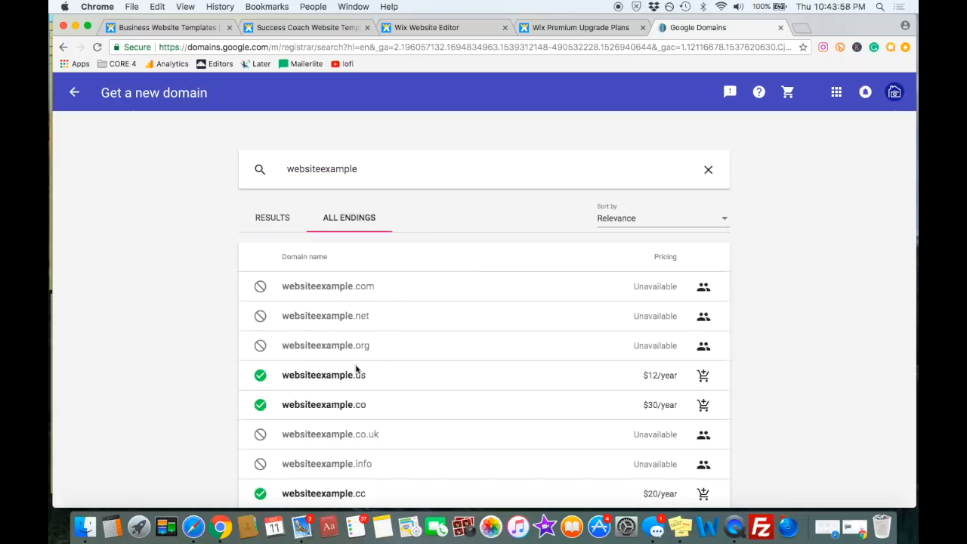
scroll(397, 448, down, 5)
scroll(397, 449, up, 5)
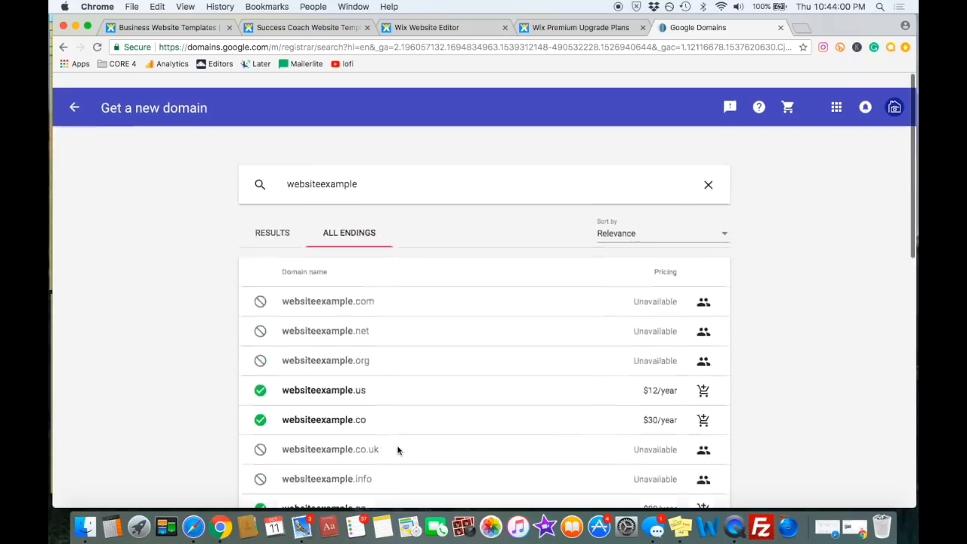
click(269, 218)
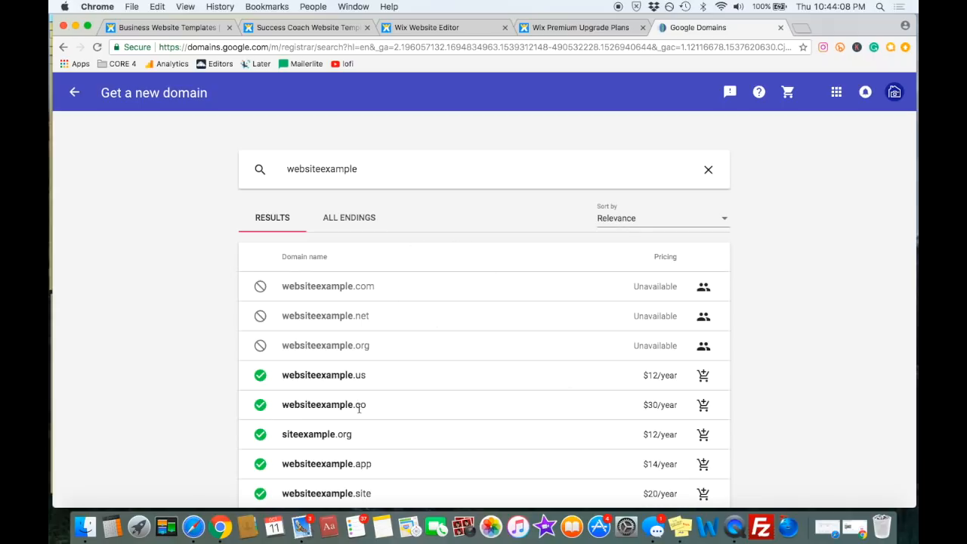
scroll(459, 362, down, 5)
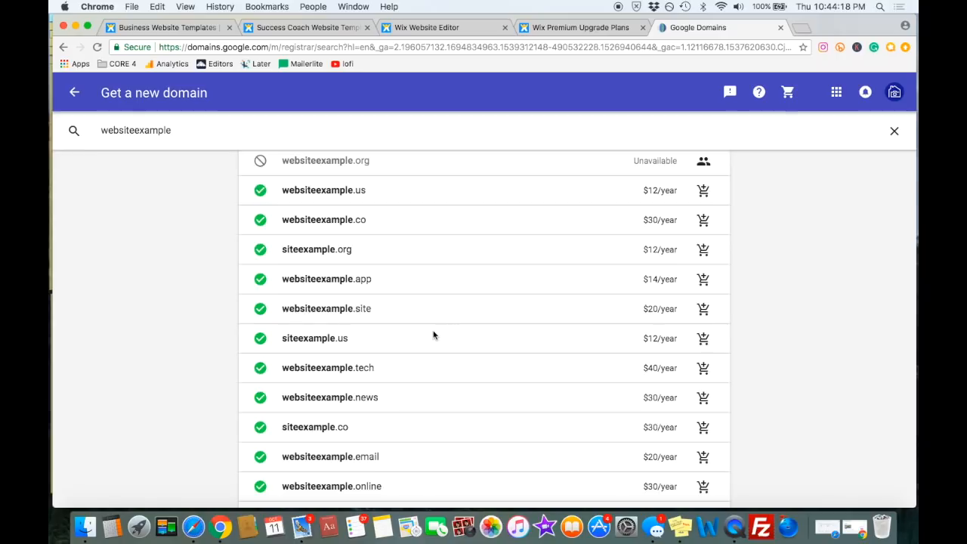
drag(372, 309, 352, 311)
click(383, 314)
scroll(383, 314, up, 3)
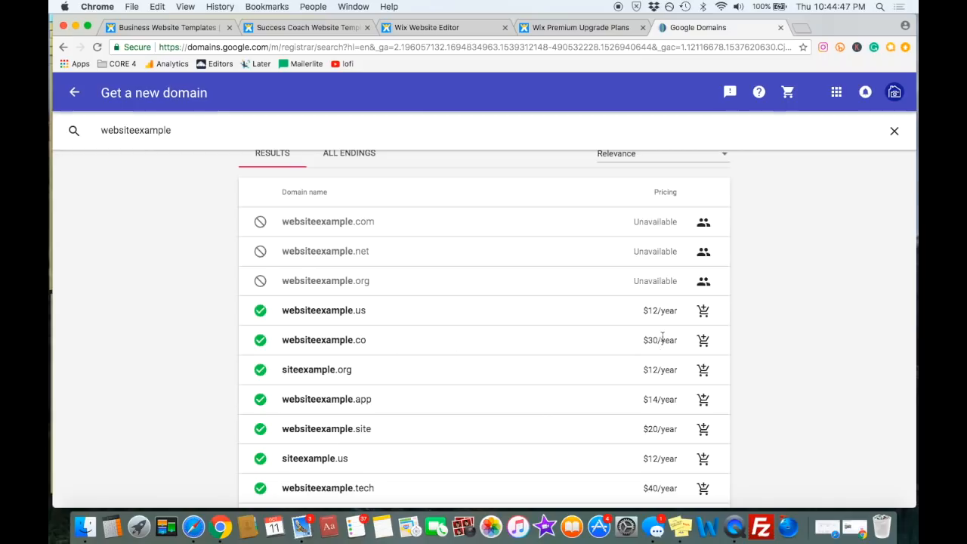
drag(647, 311, 677, 310)
Revisit the Wix premium plans, then close the Google Domains and plans pages and return to the website editor
click(585, 28)
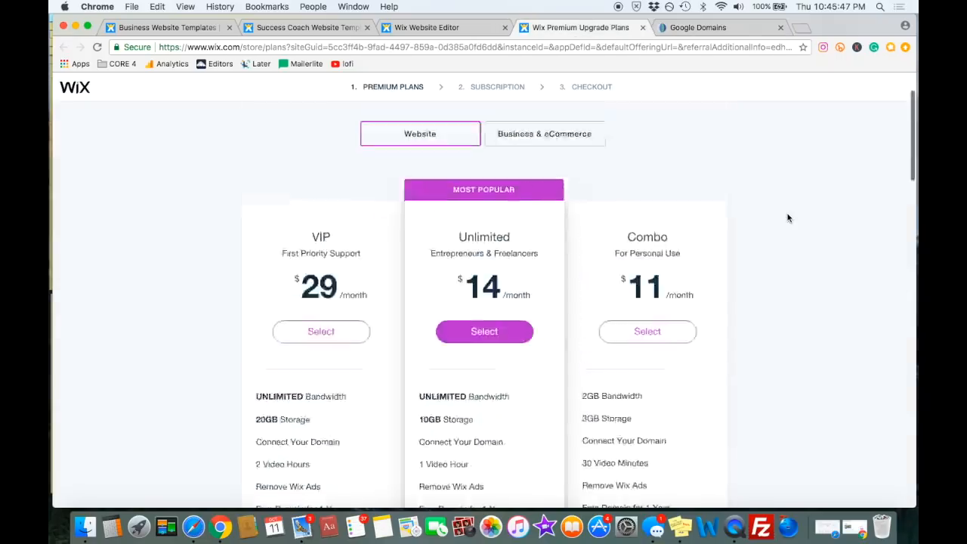
scroll(788, 219, up, 4)
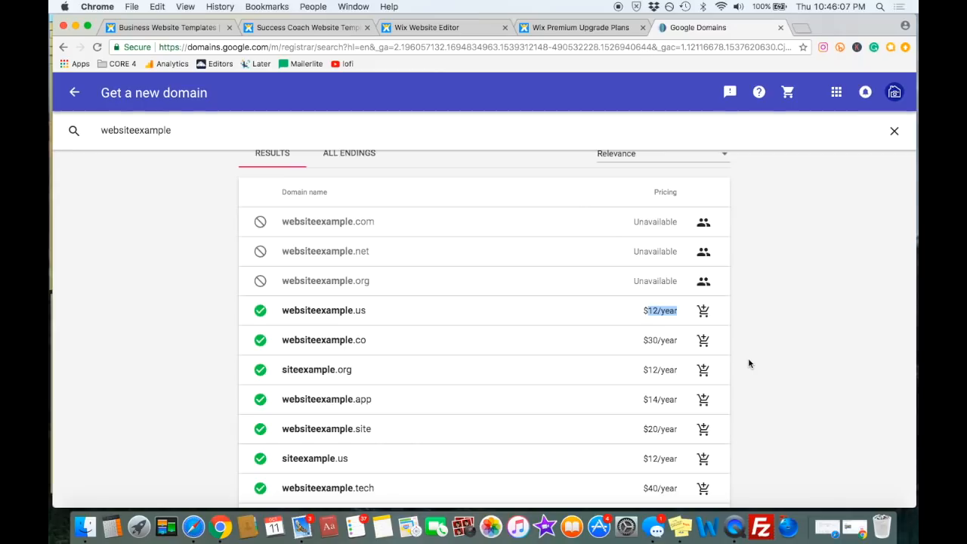
click(780, 27)
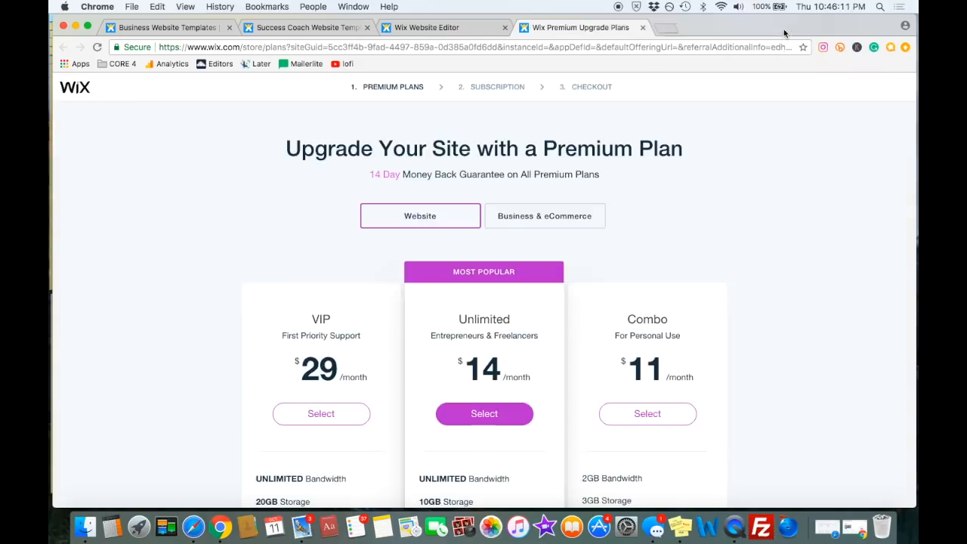
click(643, 28)
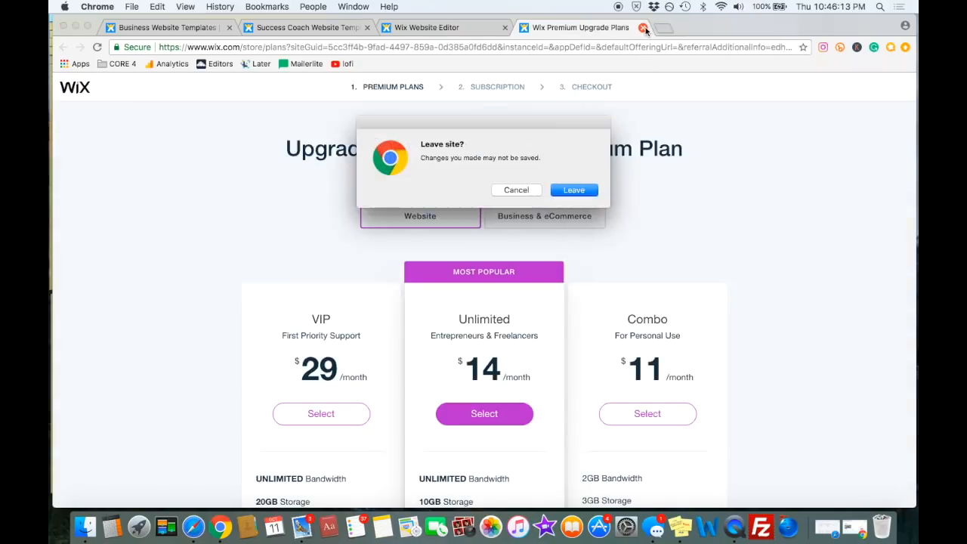
click(575, 189)
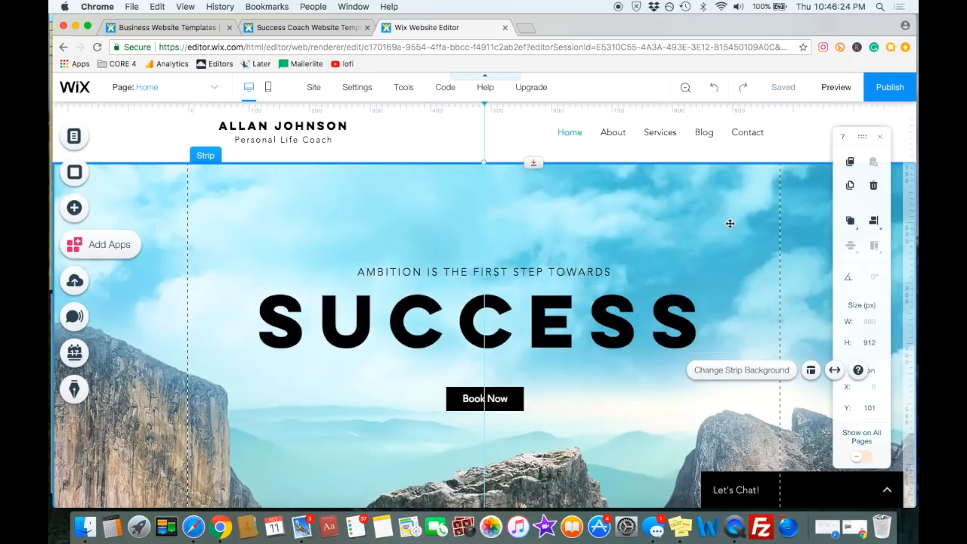
Move the "AMBITION IS THE FIRST STEP TOWARDS" tagline higher above the SUCCESS heading, to about Y 243
scroll(729, 224, down, 1)
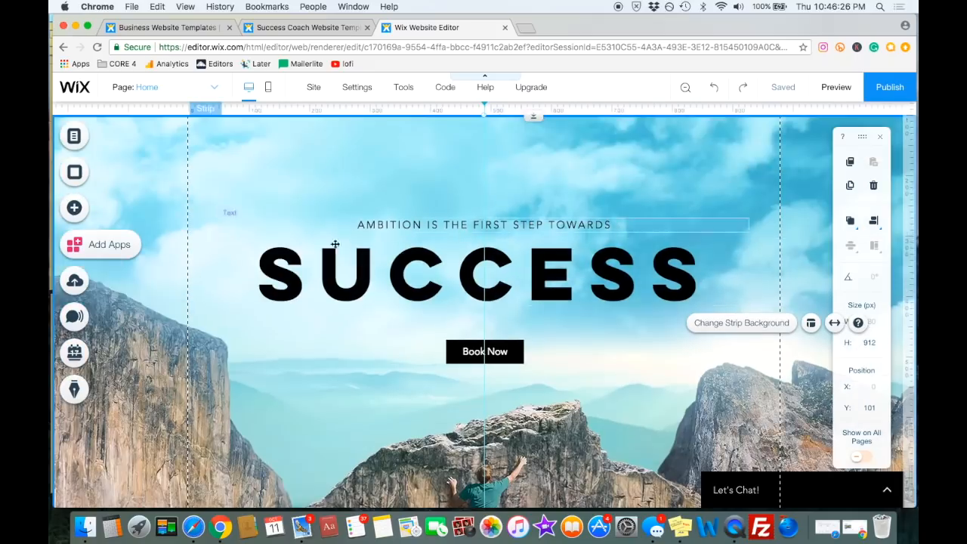
click(465, 223)
mouse_move(465, 223)
mouse_down()
mouse_move(460, 181)
mouse_move(443, 214)
mouse_move(478, 212)
mouse_move(464, 207)
mouse_up()
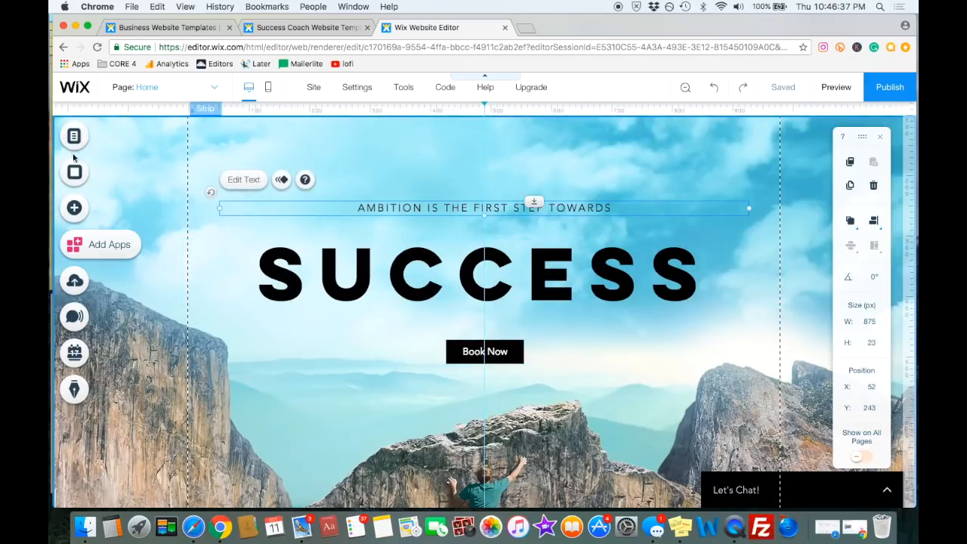
Browse the categories of elements that can be added, including text, shapes, interactive slideshows, members and contact tools, without adding any
click(74, 209)
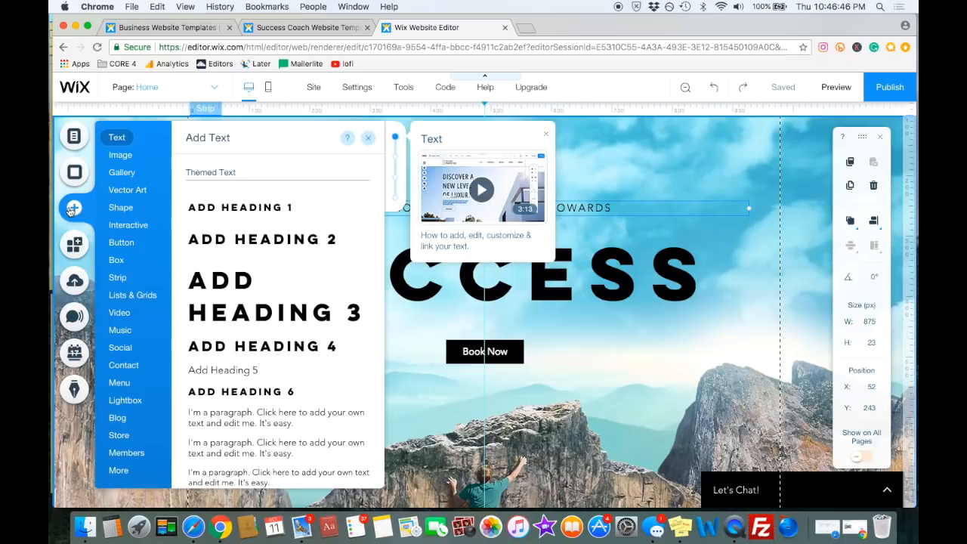
mouse_move(119, 157)
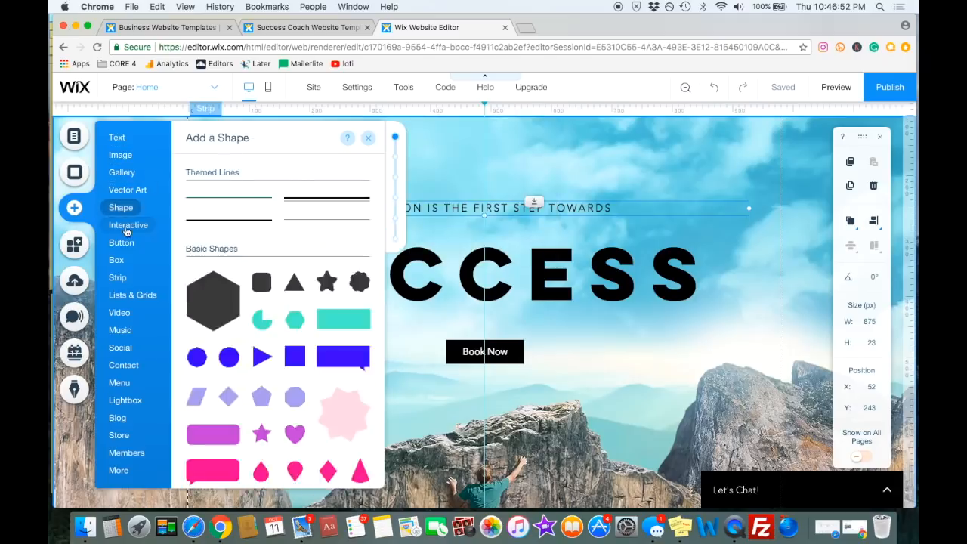
mouse_move(127, 231)
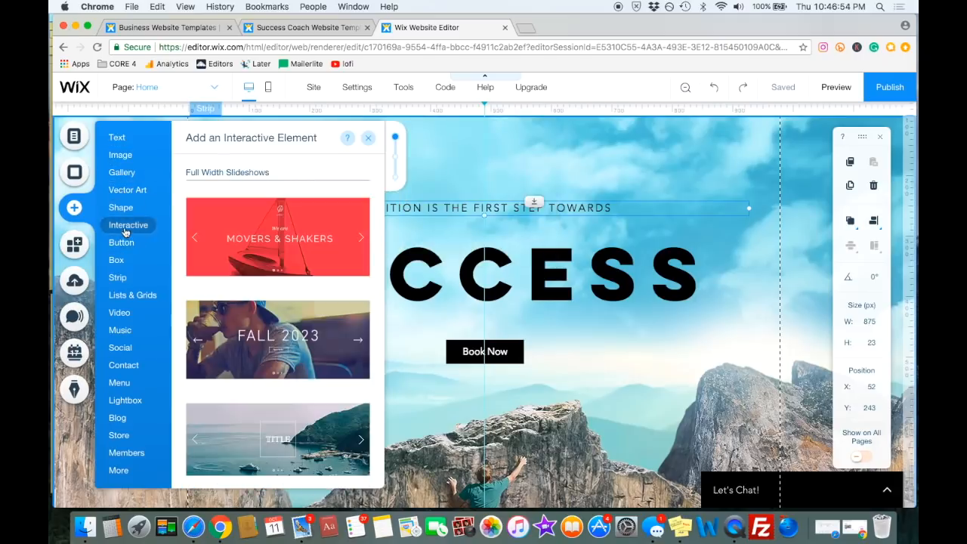
scroll(280, 236, down, 6)
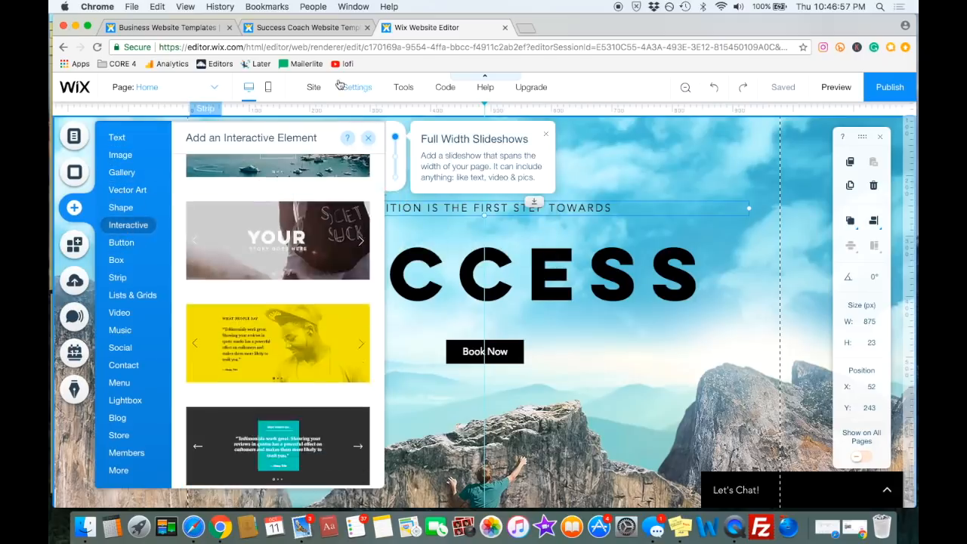
click(737, 387)
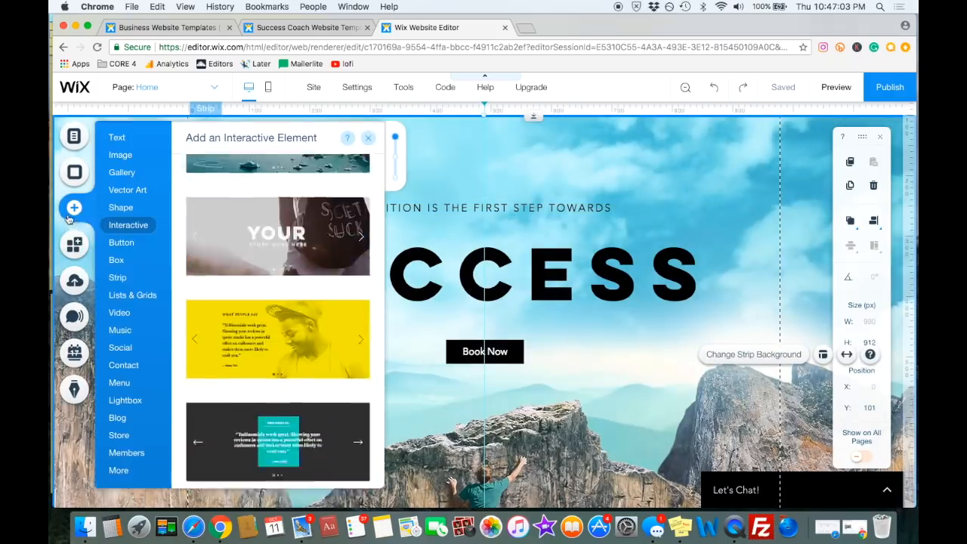
click(98, 219)
click(140, 452)
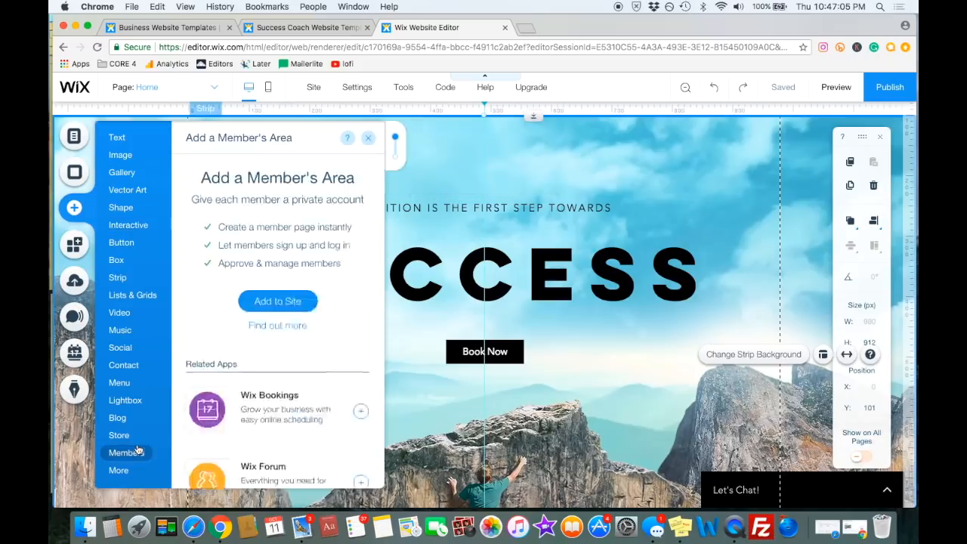
click(126, 400)
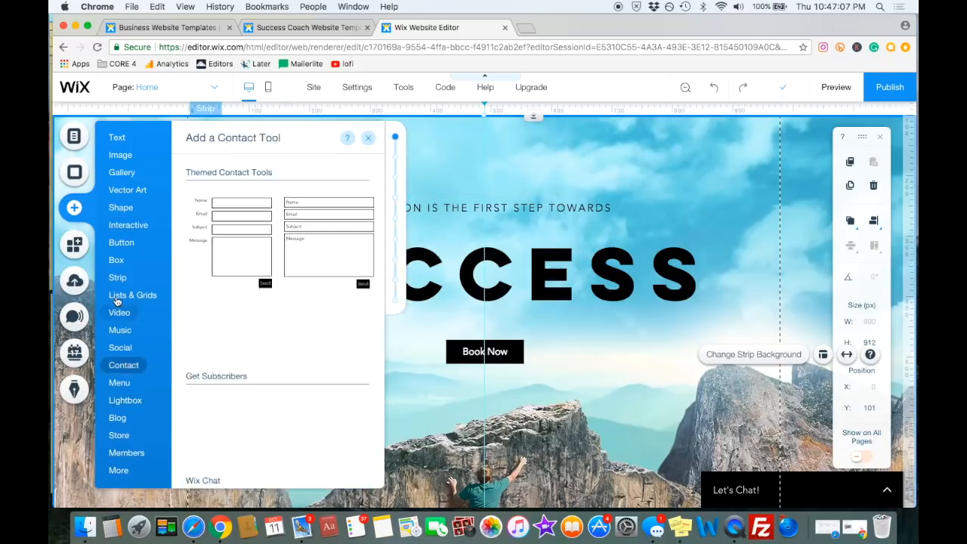
mouse_move(117, 299)
click(648, 239)
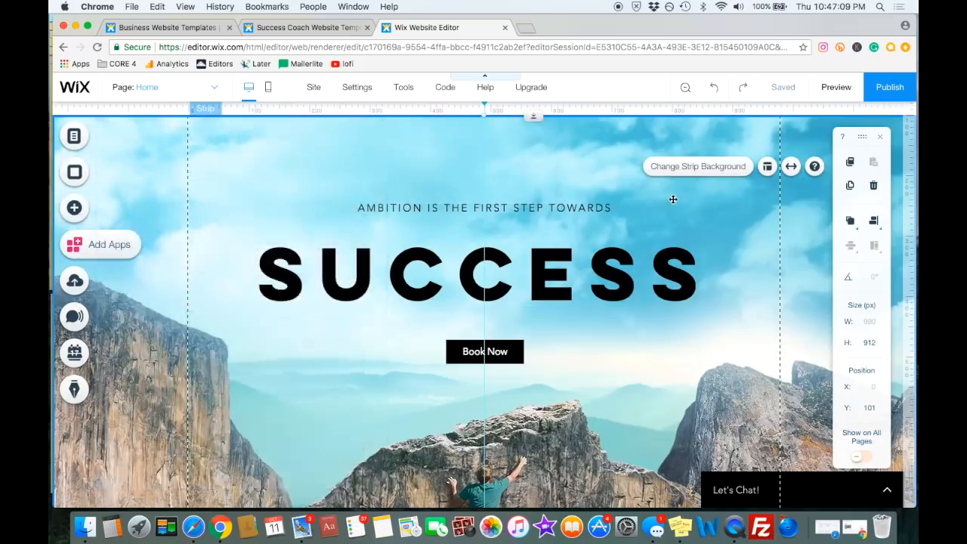
Replace the tagline above the SUCCESS heading with "YOUTUBE EXAMPLE WEBSITE"
double_click(461, 208)
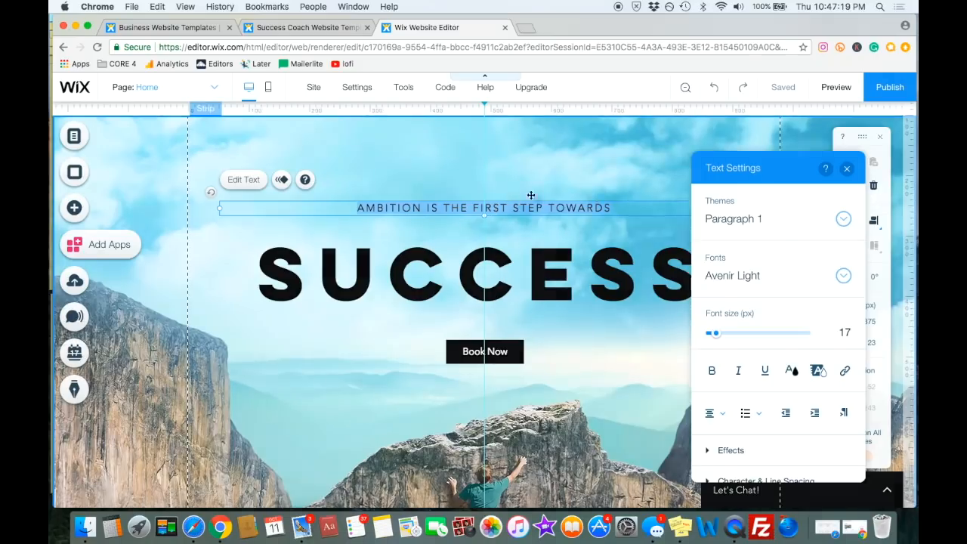
text(yoru ti)
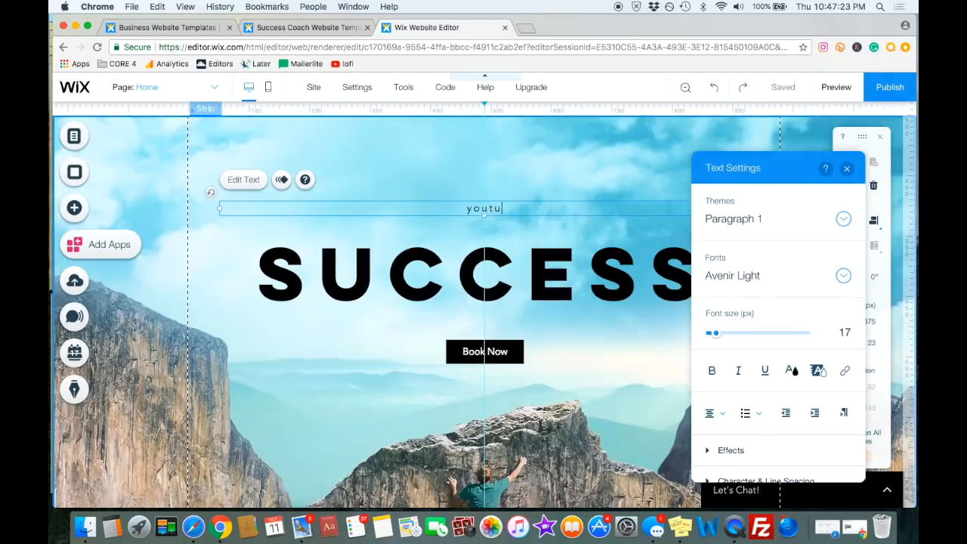
key(BackSpace)
key(BackSpace)
key(BackSpace)
key(BackSpace)
key(BackSpace)
text(youtube example website)
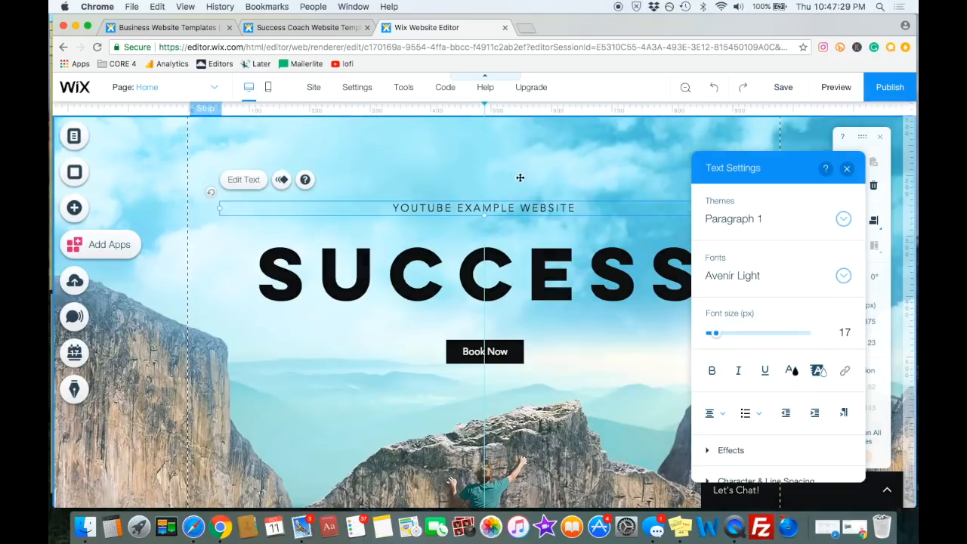
Apply the Paragraph 1 theme to the whole tagline, undo it, redo it and undo it again
triple_click(483, 211)
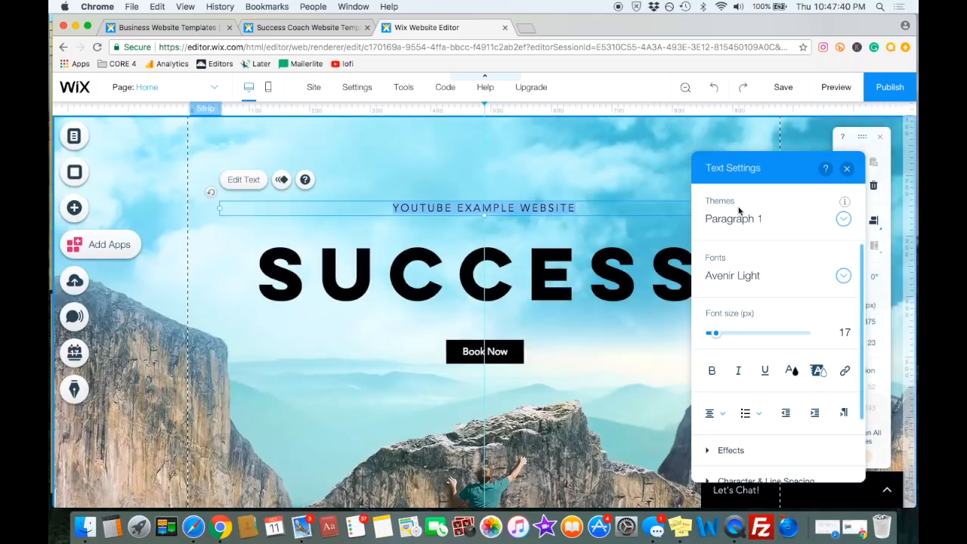
click(843, 218)
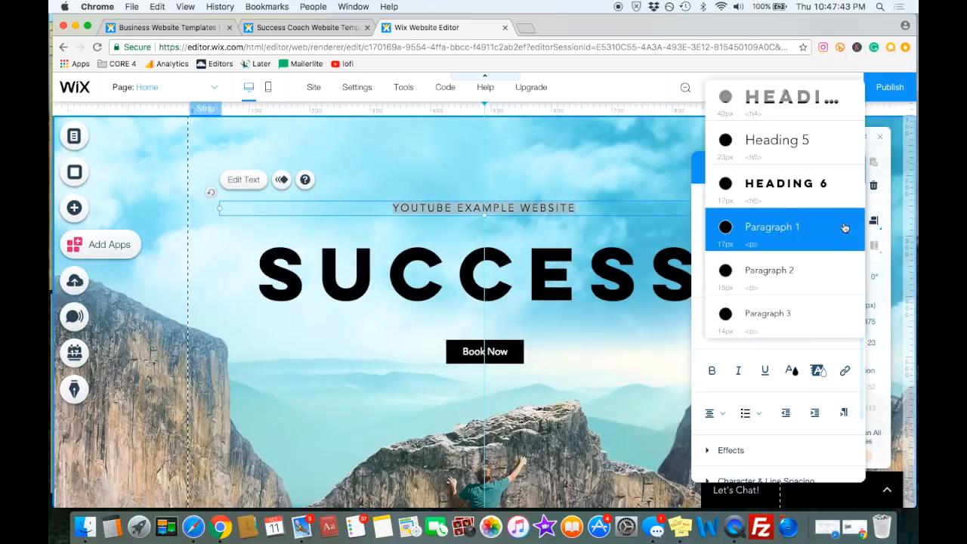
click(781, 228)
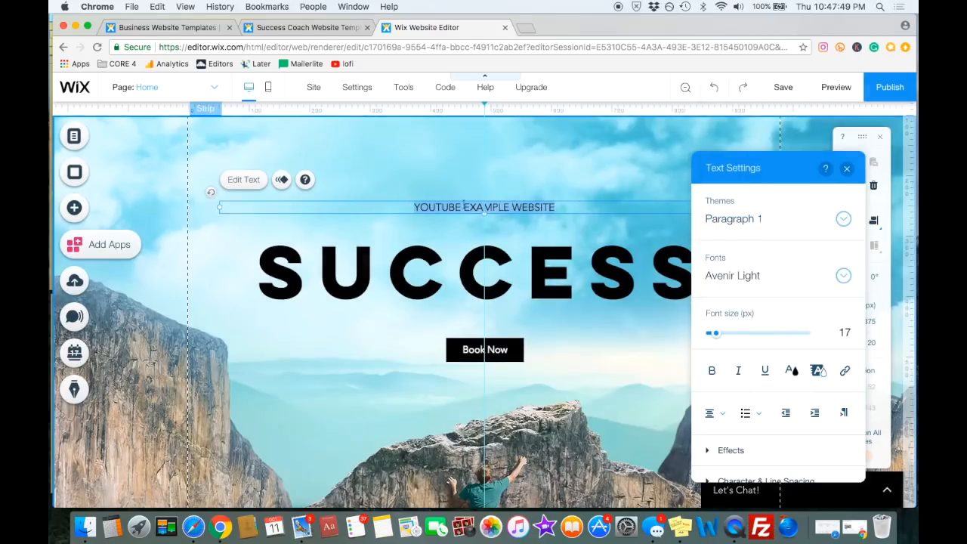
click(715, 89)
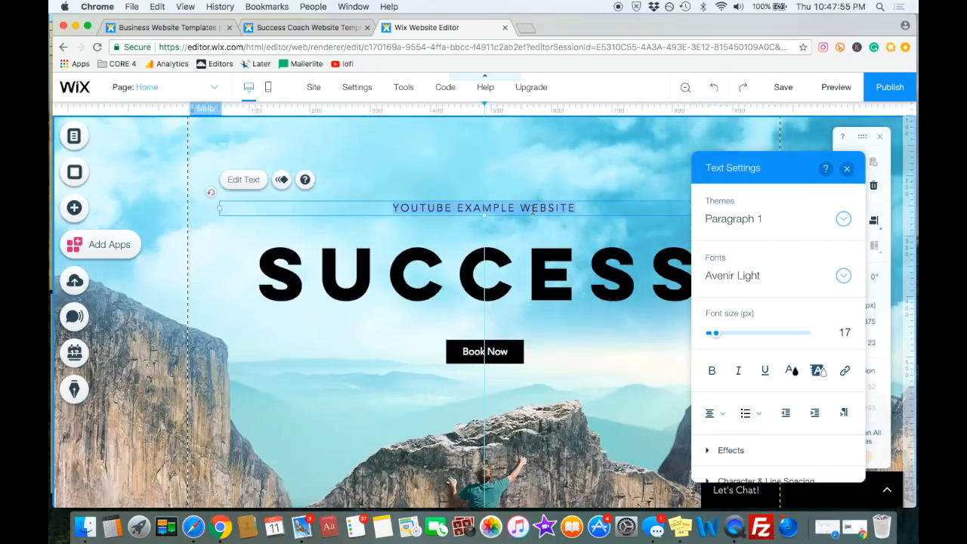
click(743, 89)
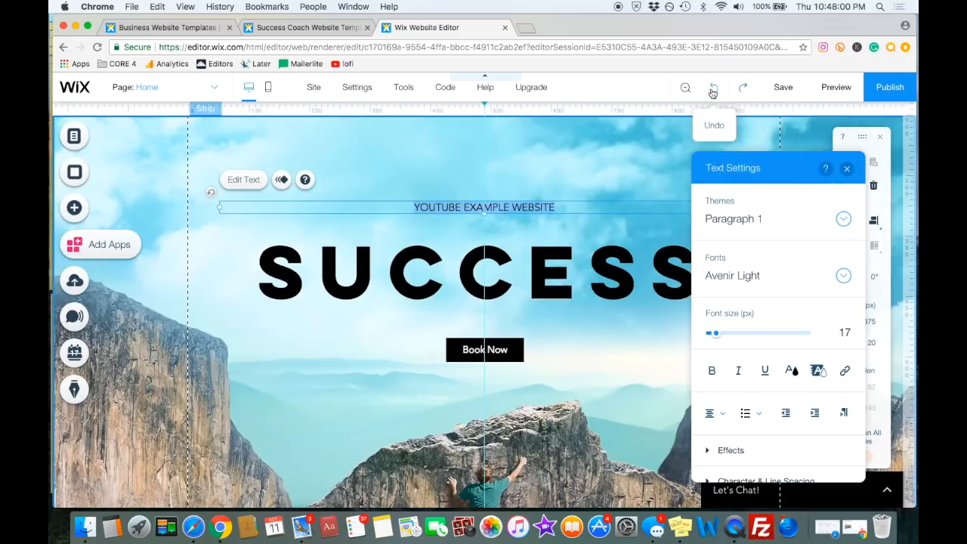
click(713, 89)
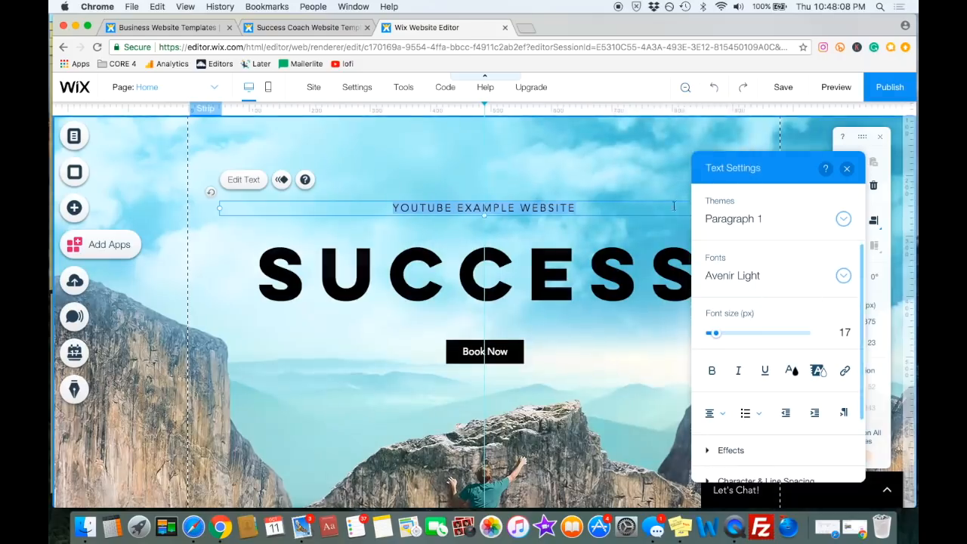
Browse the font list and set the tagline's font to Barlow Extra Light
click(842, 277)
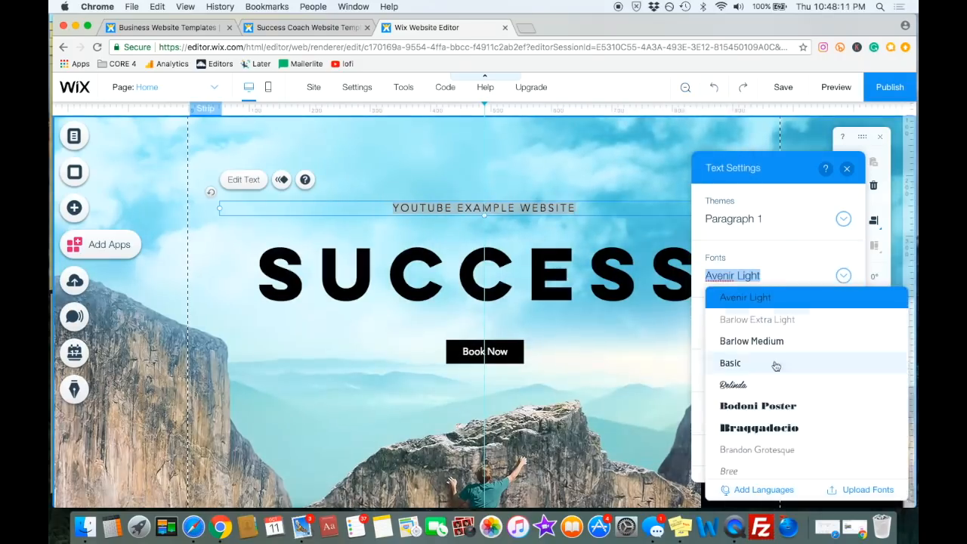
scroll(779, 377, up, 1)
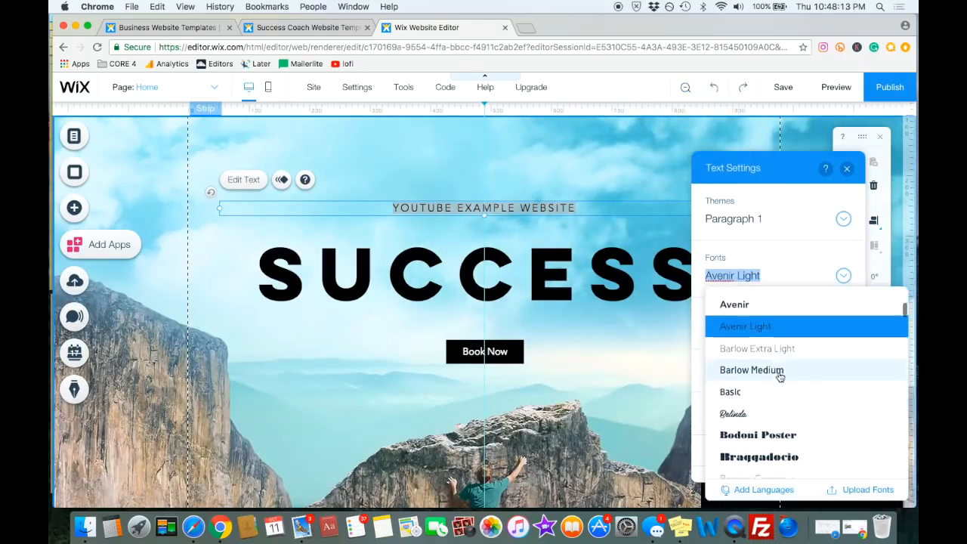
scroll(778, 376, down, 1)
scroll(779, 377, up, 1)
click(750, 322)
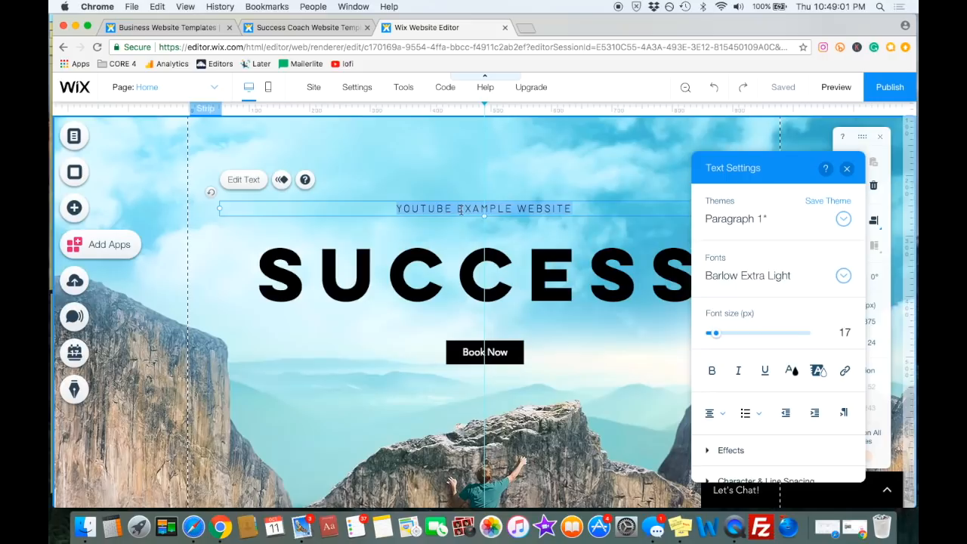
Set the tagline's font back to Avenir Light
click(801, 276)
scroll(763, 370, up, 2)
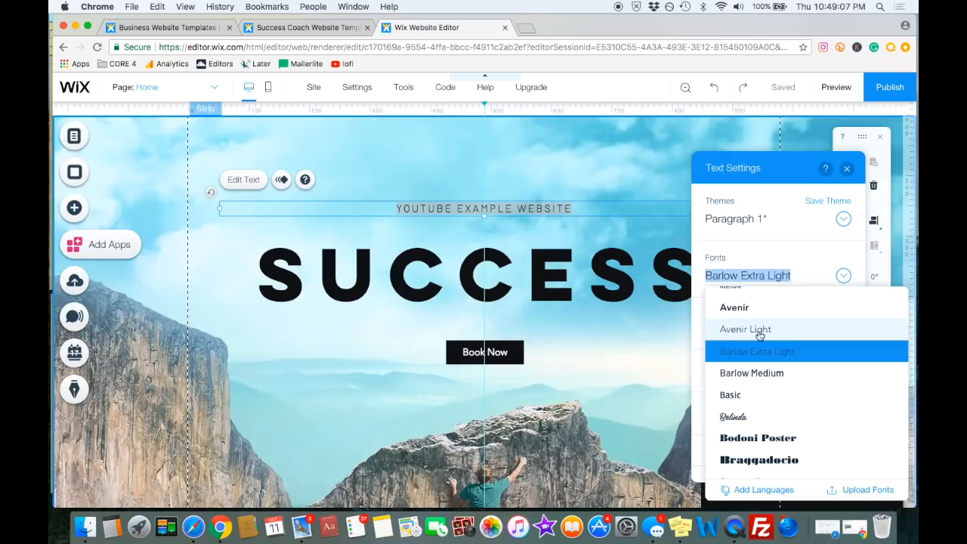
click(759, 332)
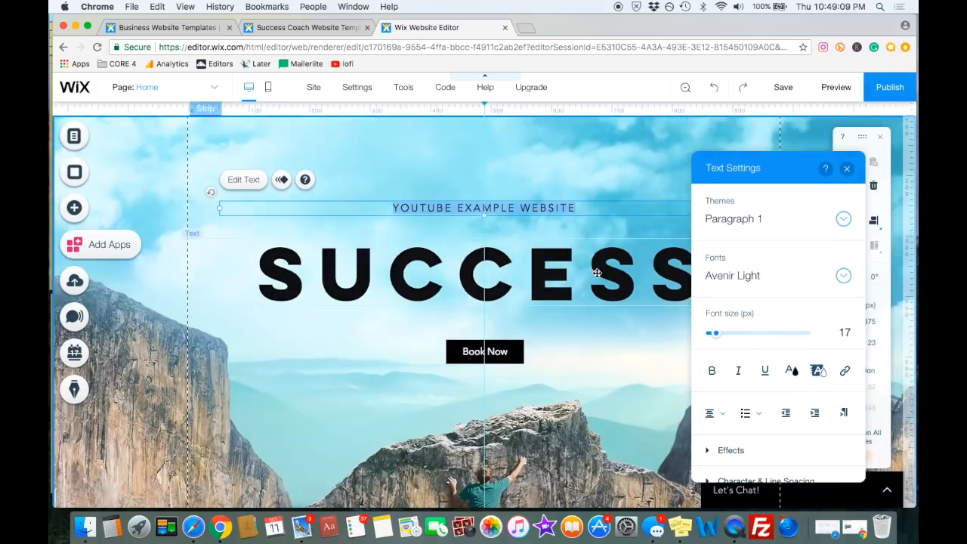
Try bold and italic formatting on the tagline, switching each on and off again
scroll(714, 354, down, 2)
click(712, 295)
click(712, 294)
click(738, 294)
click(739, 294)
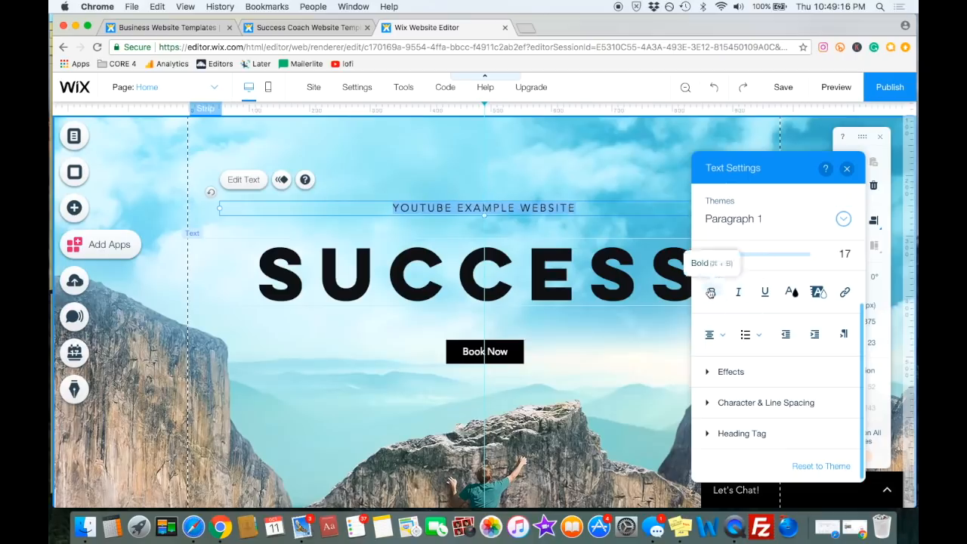
Try bold and underline on the tagline, switching each off again, and check its text colour options without changing the colour
click(712, 295)
click(714, 298)
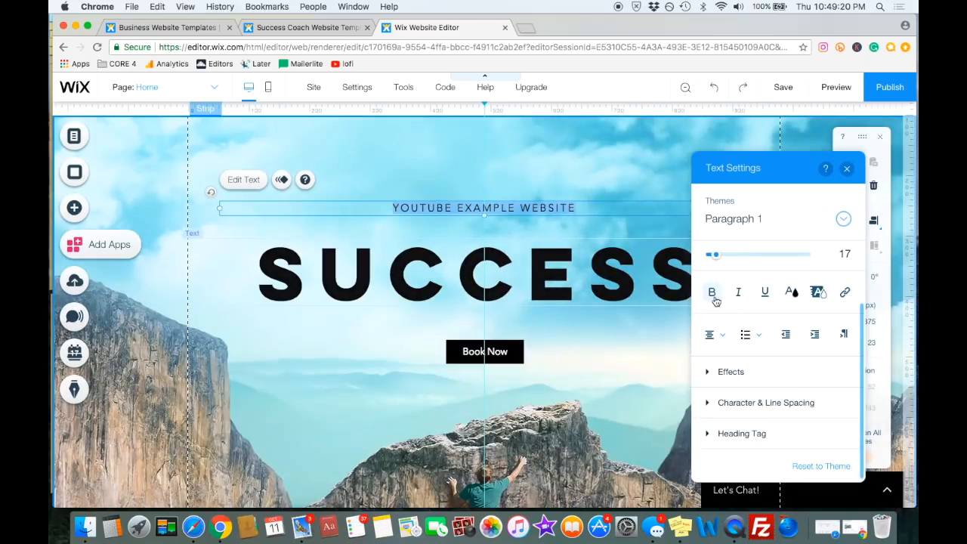
click(763, 294)
click(763, 295)
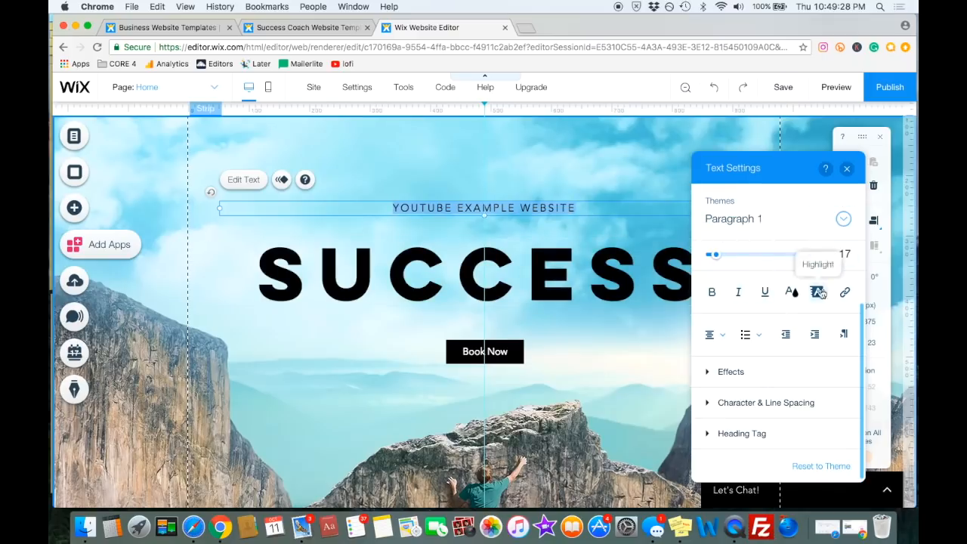
click(790, 292)
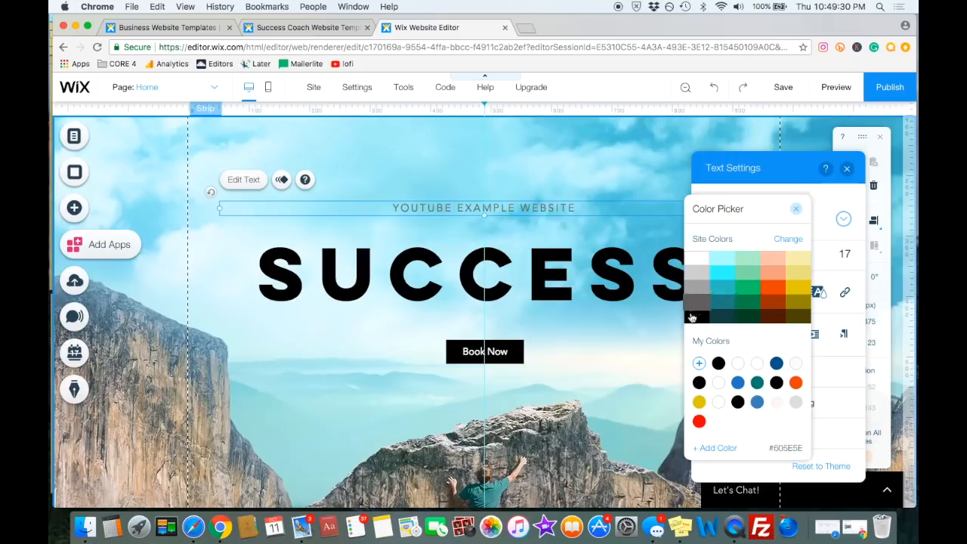
click(795, 209)
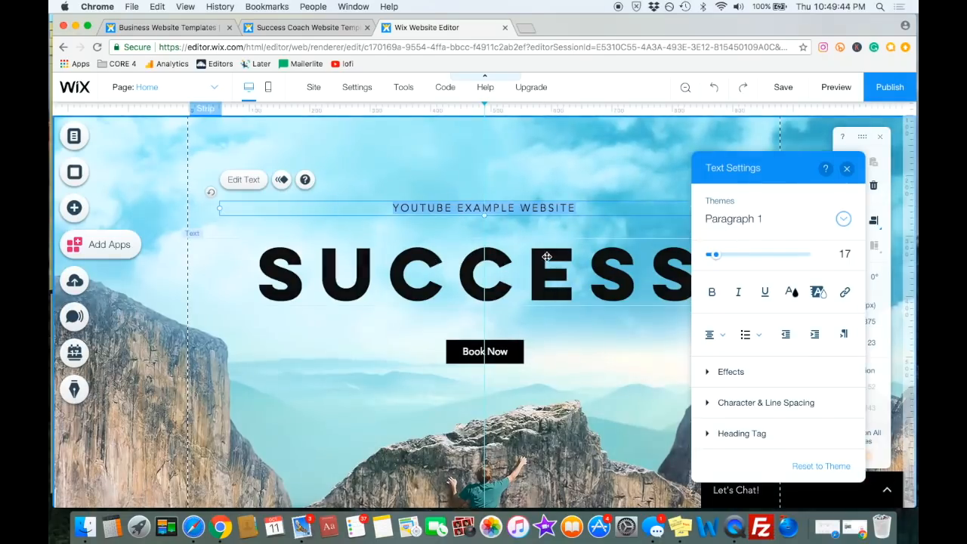
Review the tagline's link options, including the page list and the Web Address choice, without adding a link
click(844, 293)
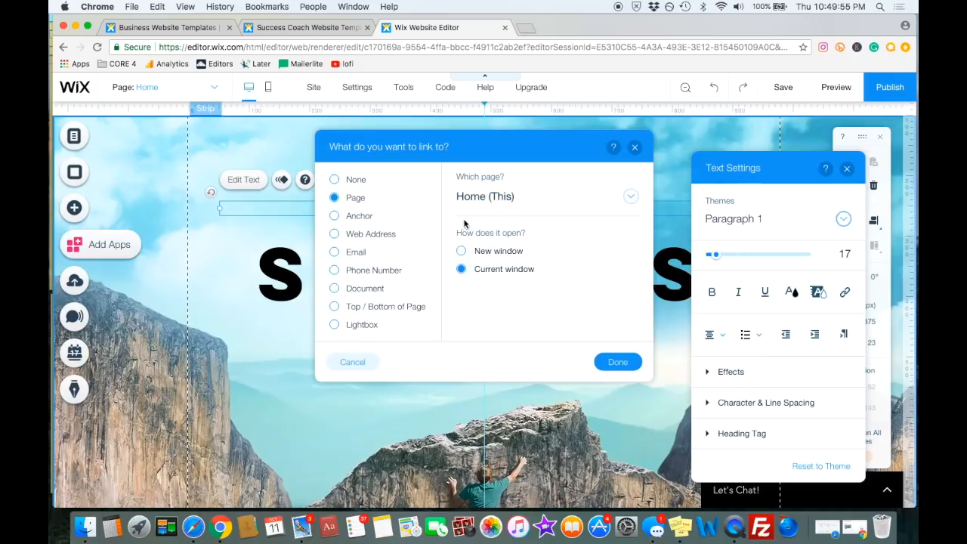
click(500, 197)
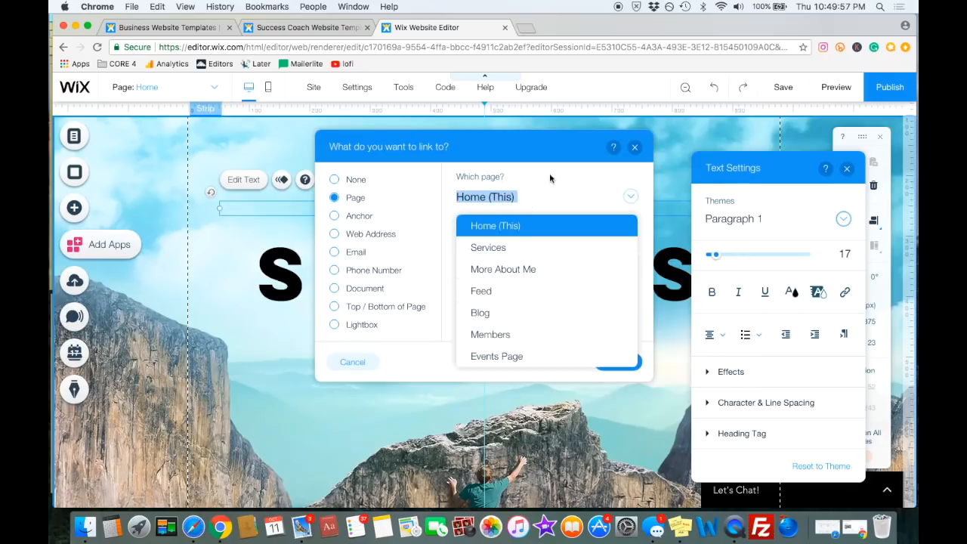
click(630, 196)
click(334, 234)
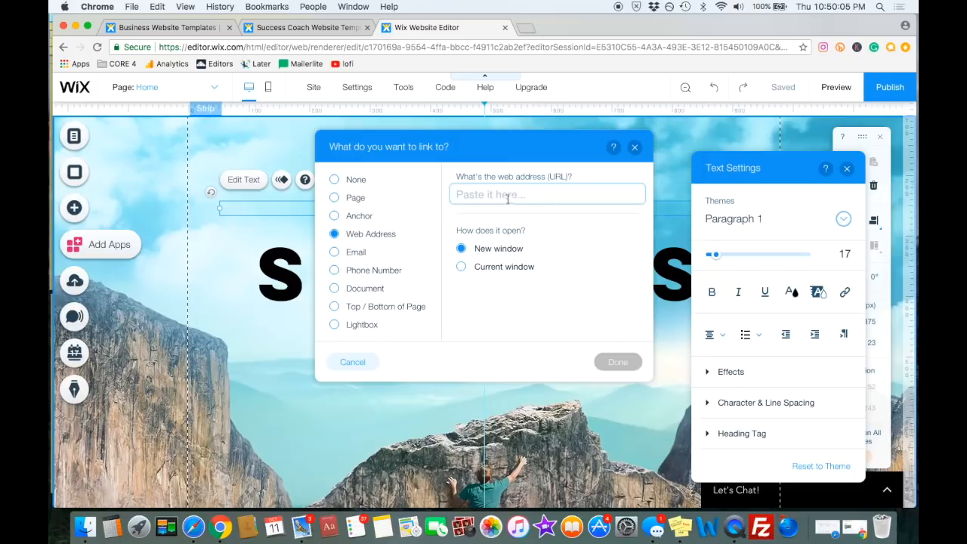
click(353, 363)
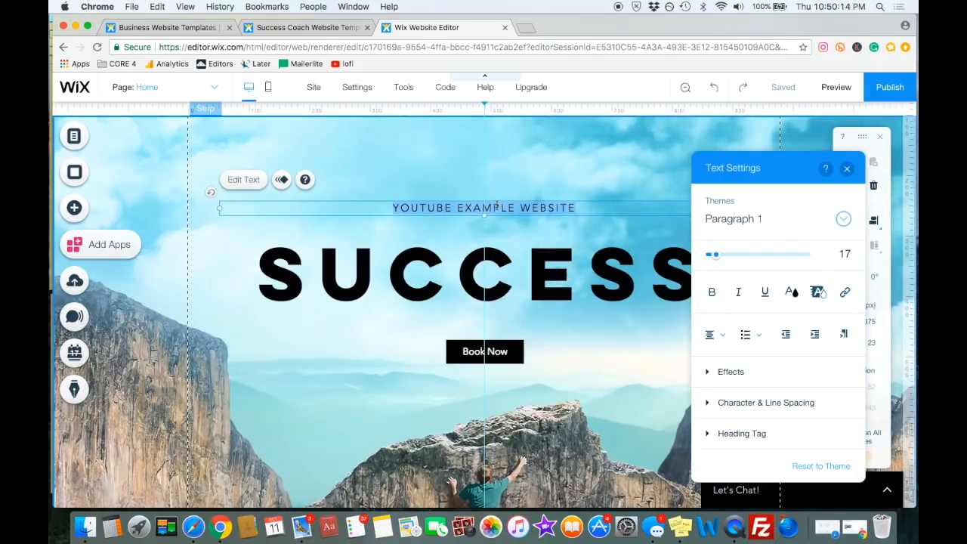
click(845, 293)
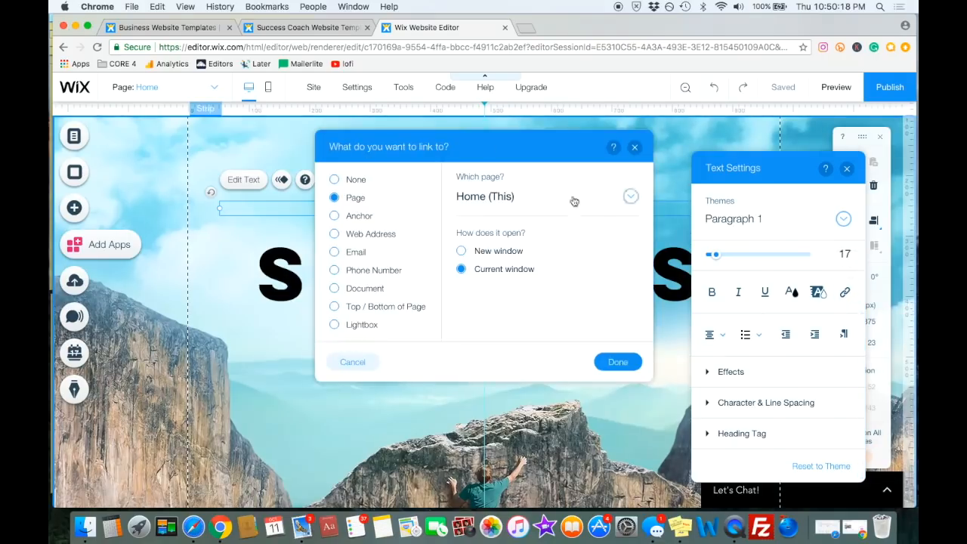
click(635, 147)
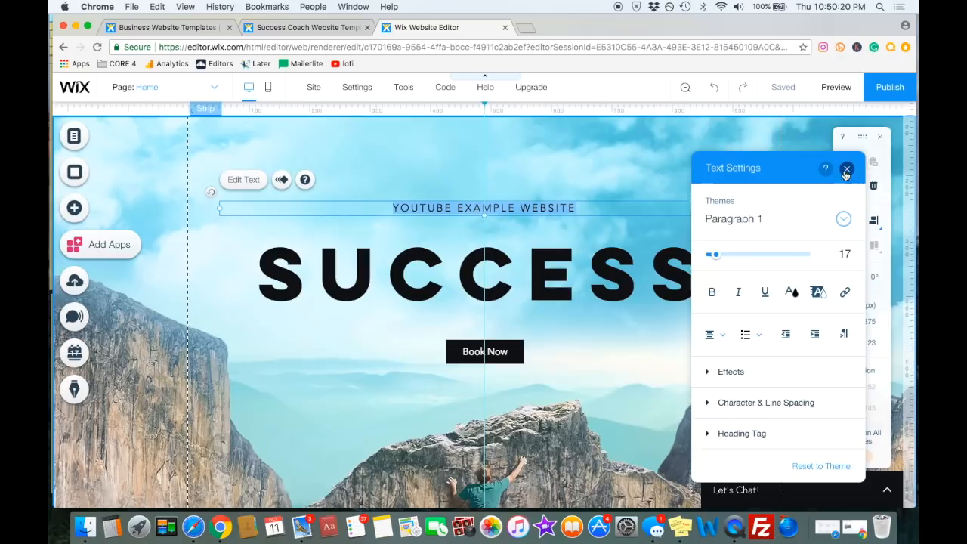
Close the tagline's text settings and move the tagline slightly down towards the SUCCESS heading
click(846, 173)
click(683, 158)
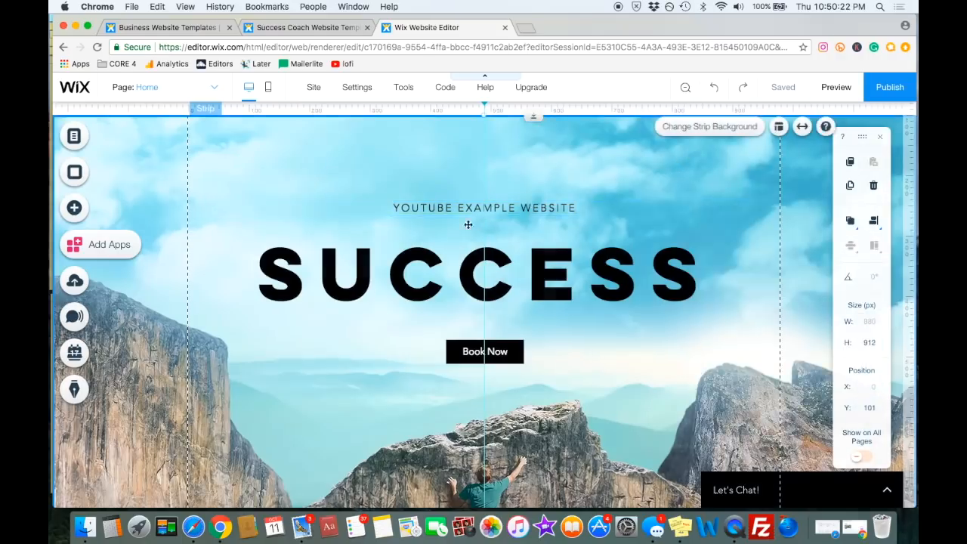
drag(507, 206, 508, 213)
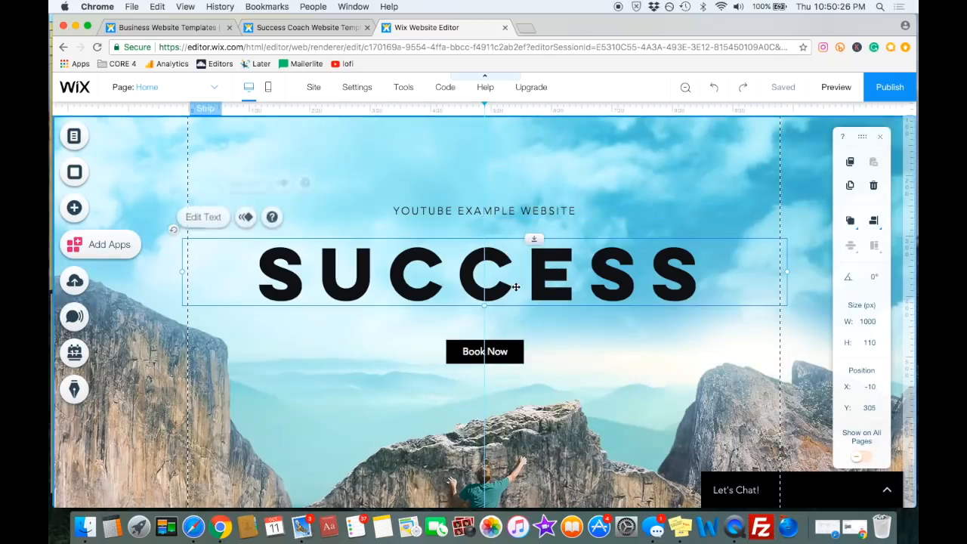
Try a slightly larger font size on the SUCCESS heading, set it back to 110 px and close the text settings
click(486, 279)
click(486, 280)
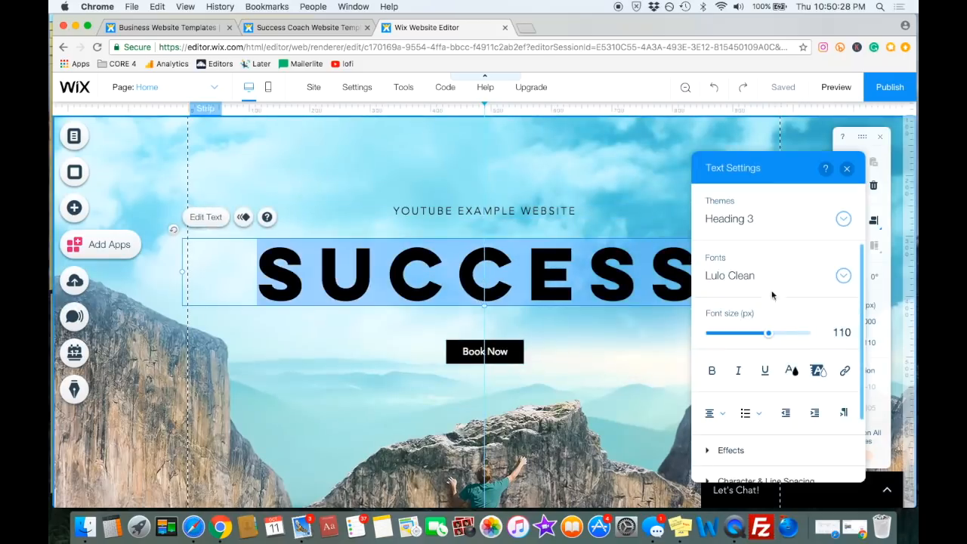
mouse_move(768, 335)
mouse_down()
mouse_move(752, 334)
mouse_move(769, 335)
mouse_up()
text(110)
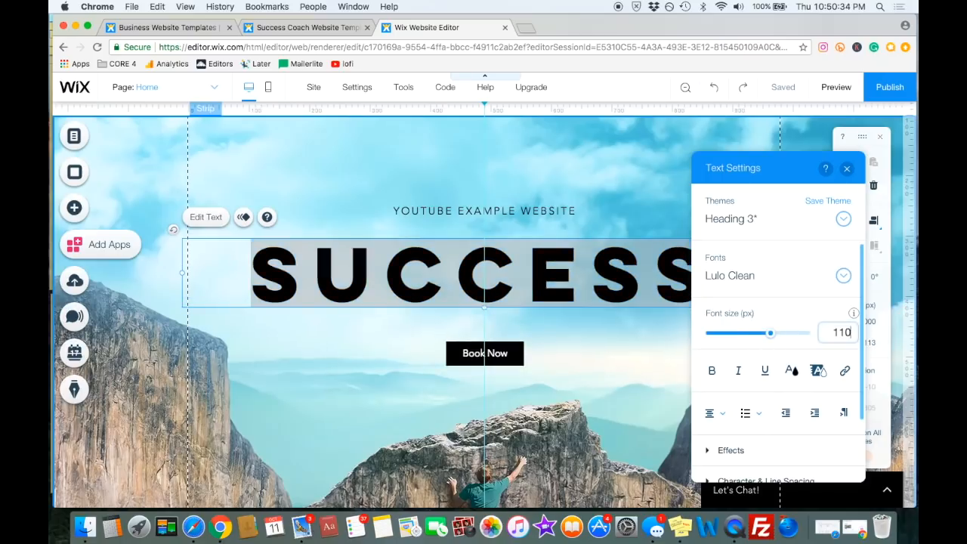
key(Return)
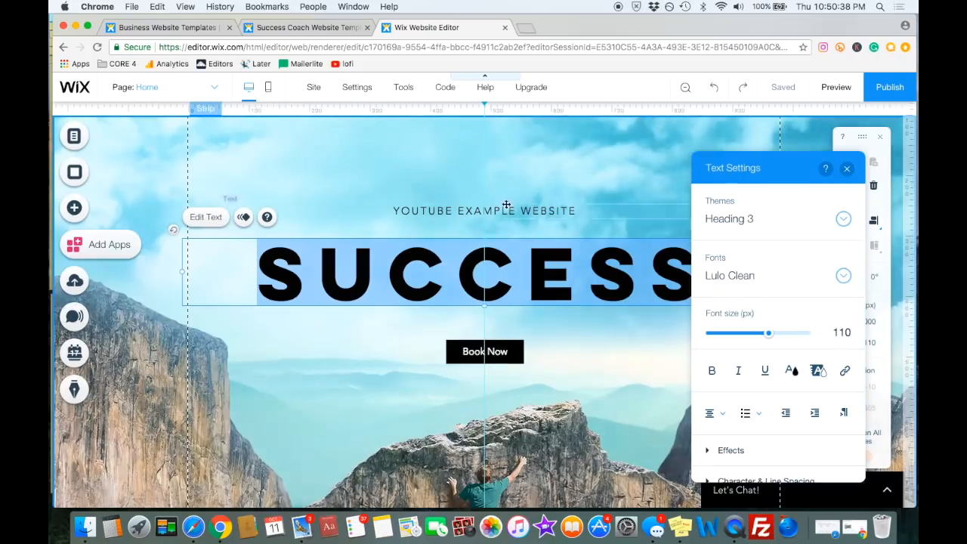
click(849, 172)
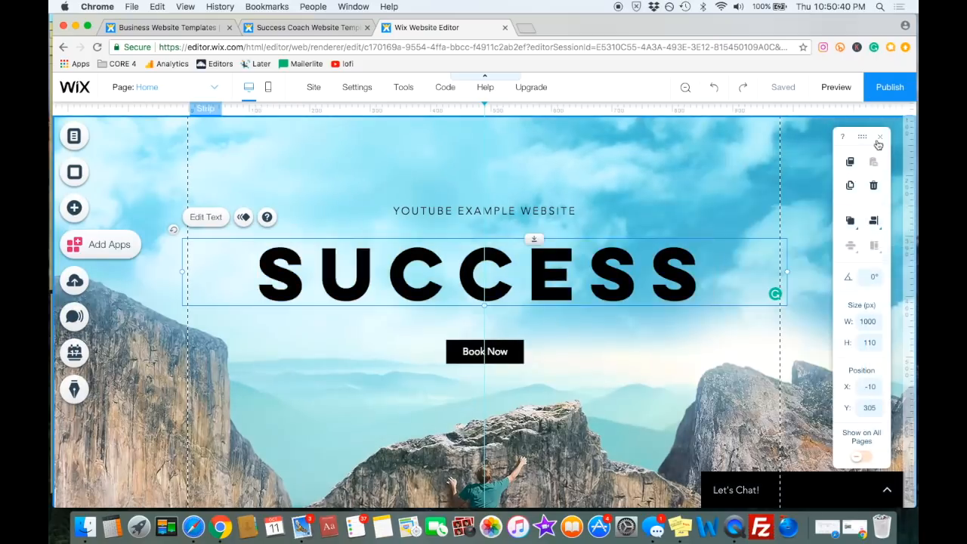
Check the Book Now button's link to the Services page, trying New window and confirming it with Current window
click(497, 354)
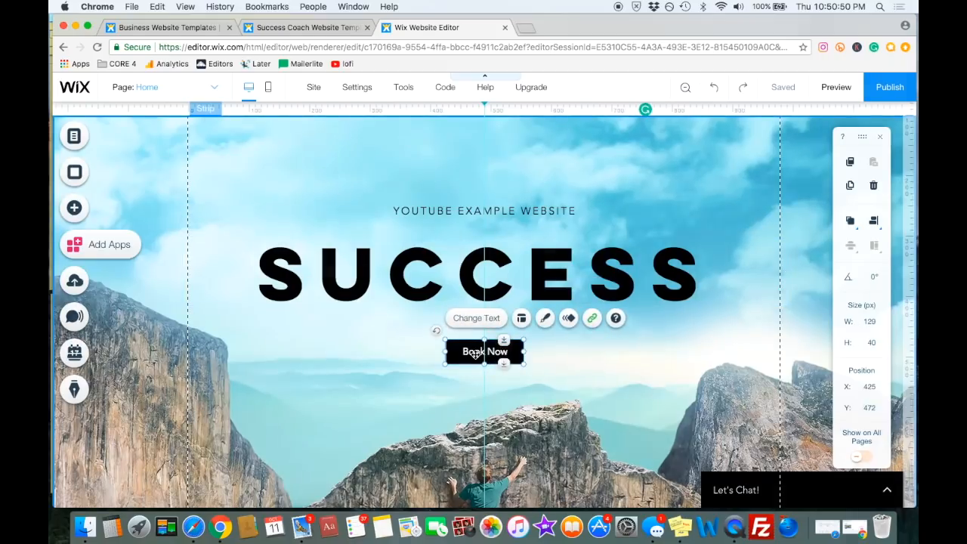
click(593, 319)
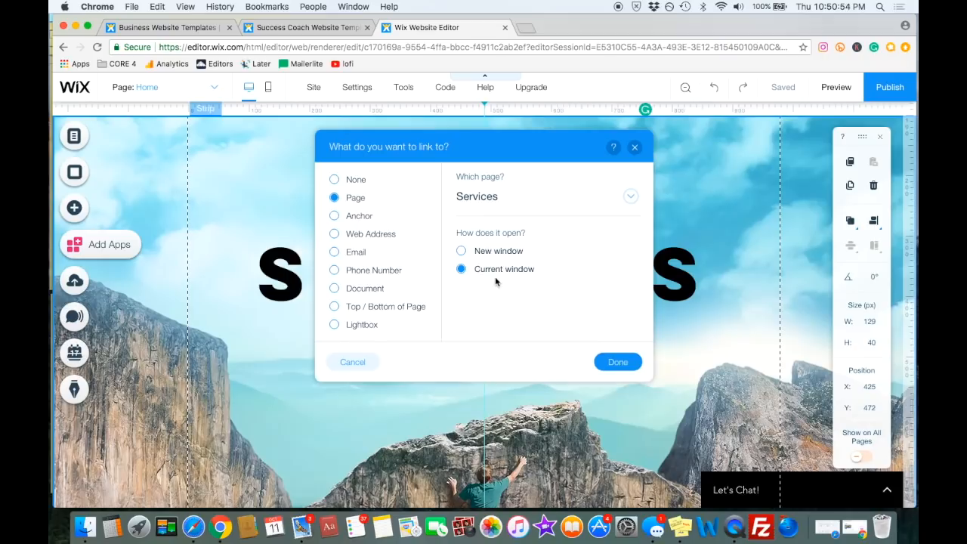
drag(515, 147, 759, 217)
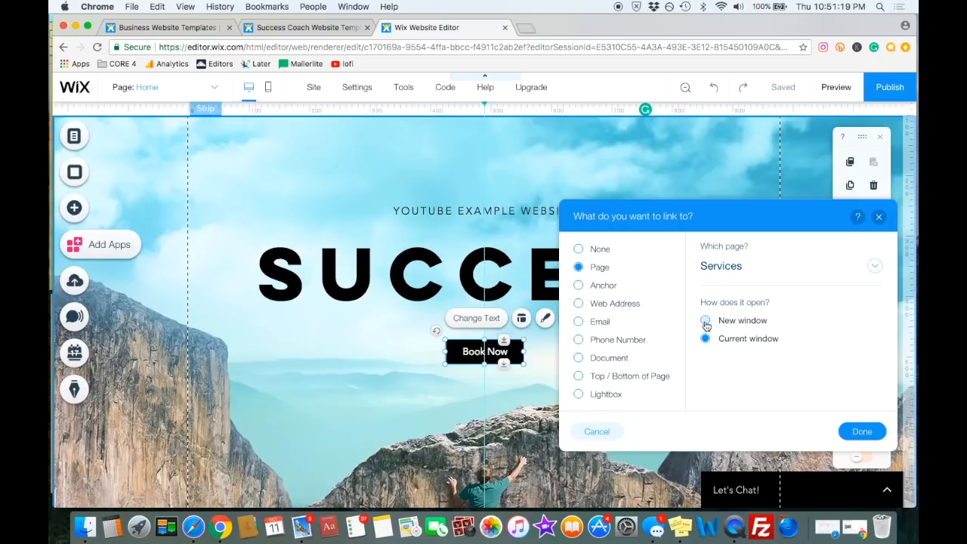
click(705, 321)
click(706, 341)
click(862, 431)
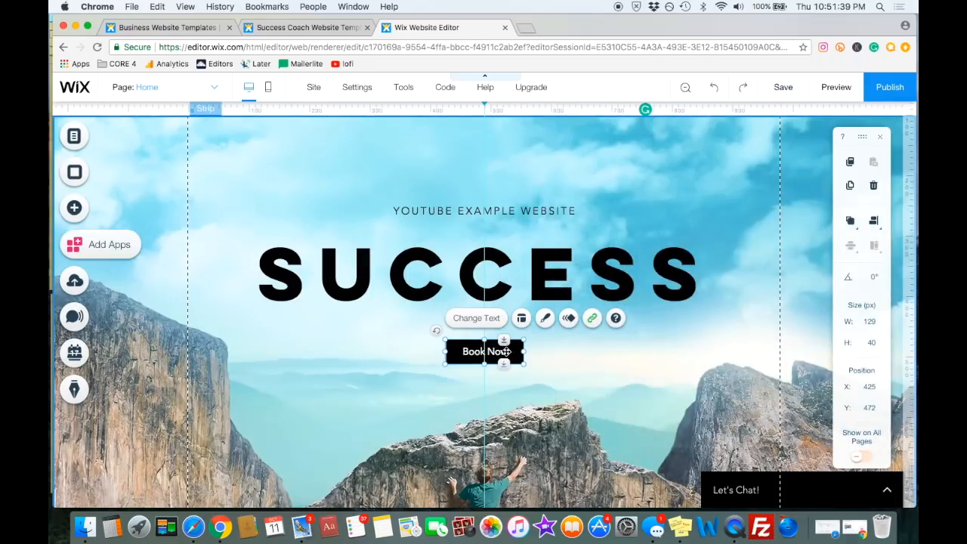
Change the Book Now button's text to SERVICES
click(476, 318)
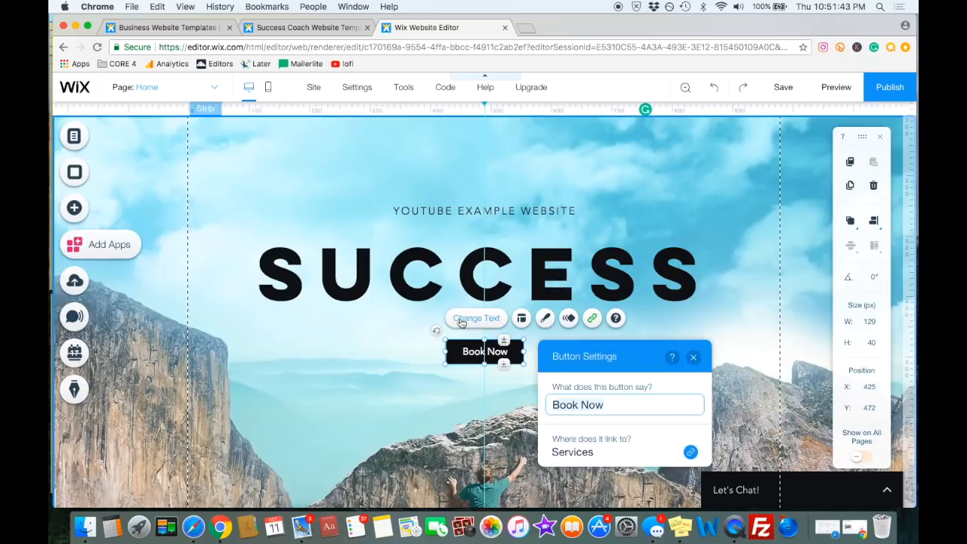
triple_click(622, 408)
text(sERVICES)
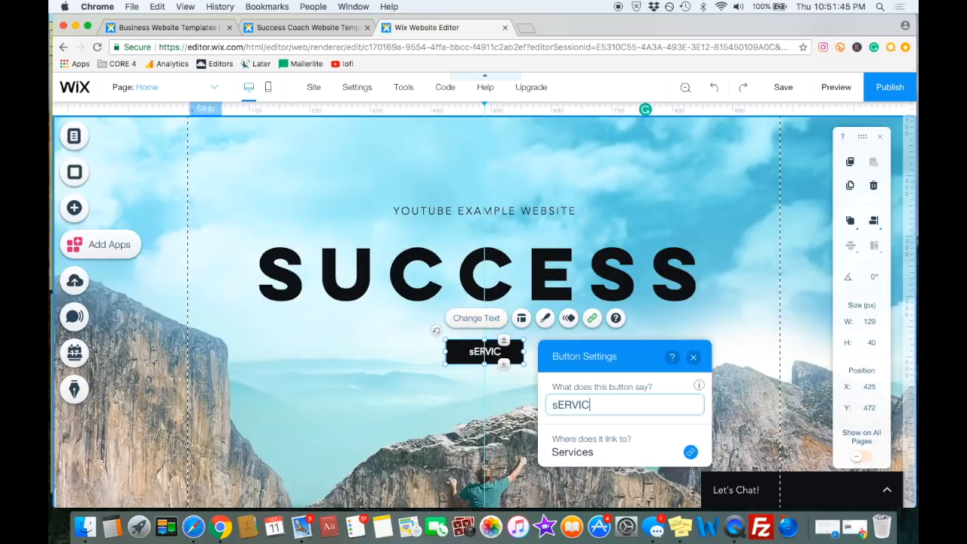
click(553, 405)
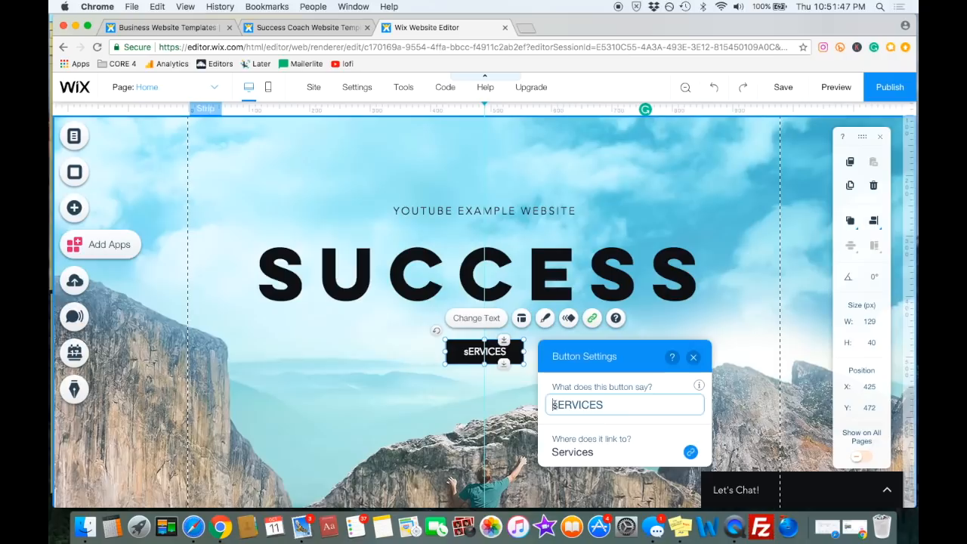
key(BackSpace)
text(S)
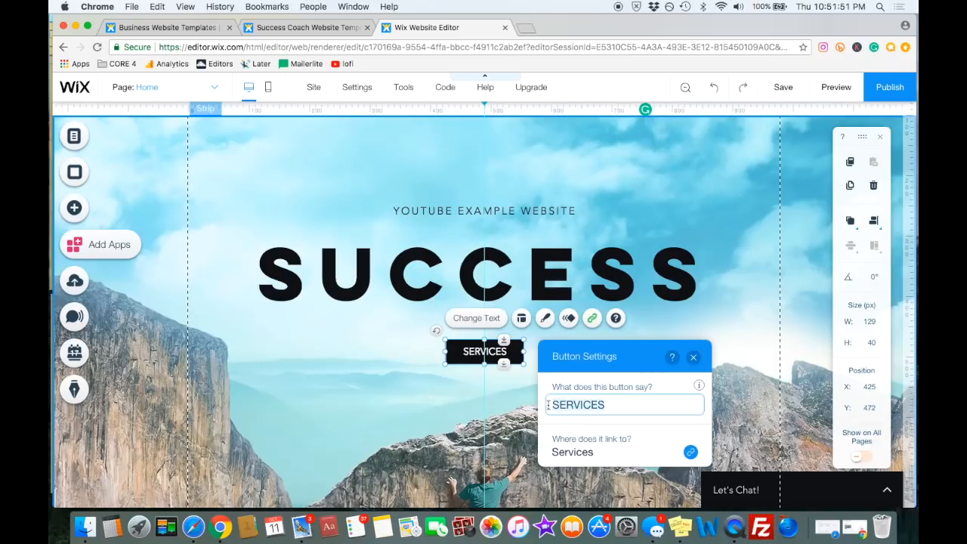
Undo the button text change and close the button settings
click(709, 87)
click(709, 88)
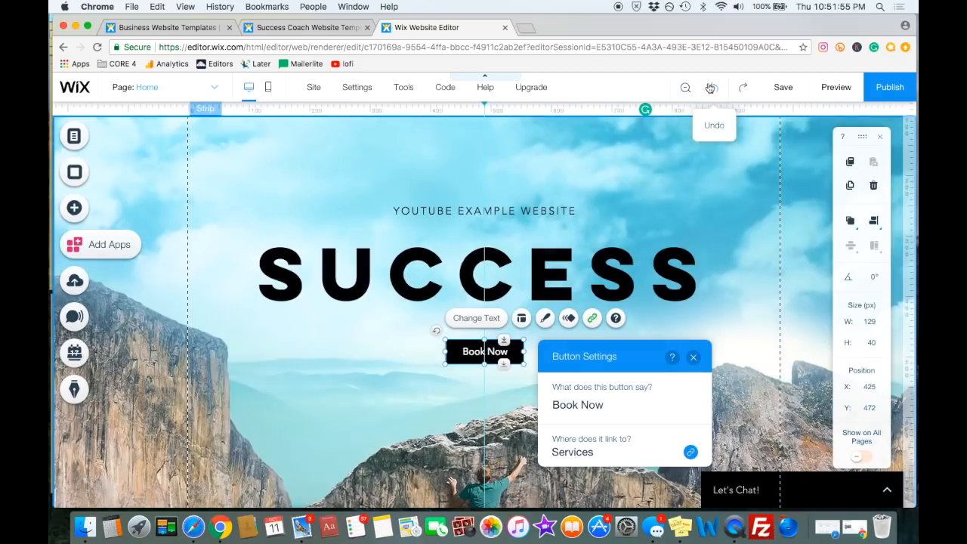
click(691, 359)
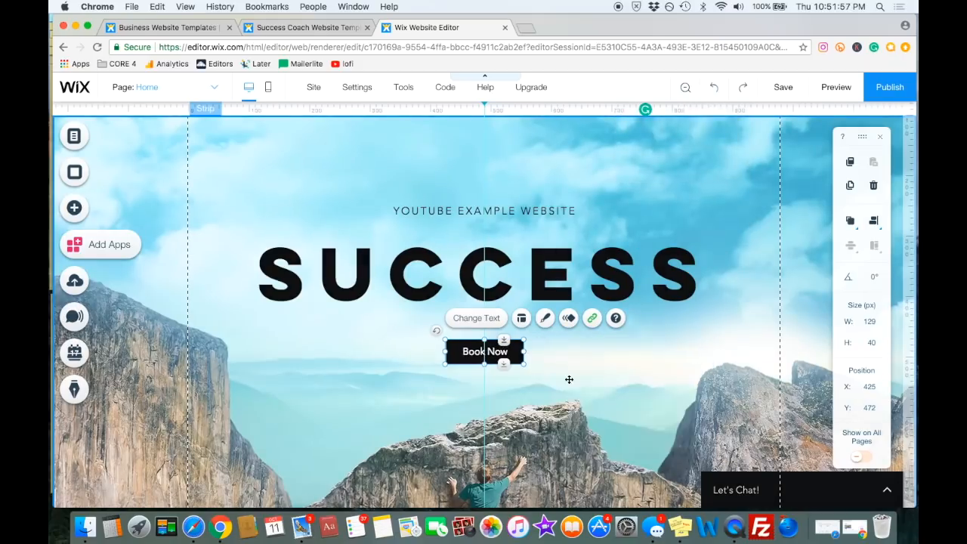
Select the hero strip with the mountain image and open the detailed settings of its background
click(500, 371)
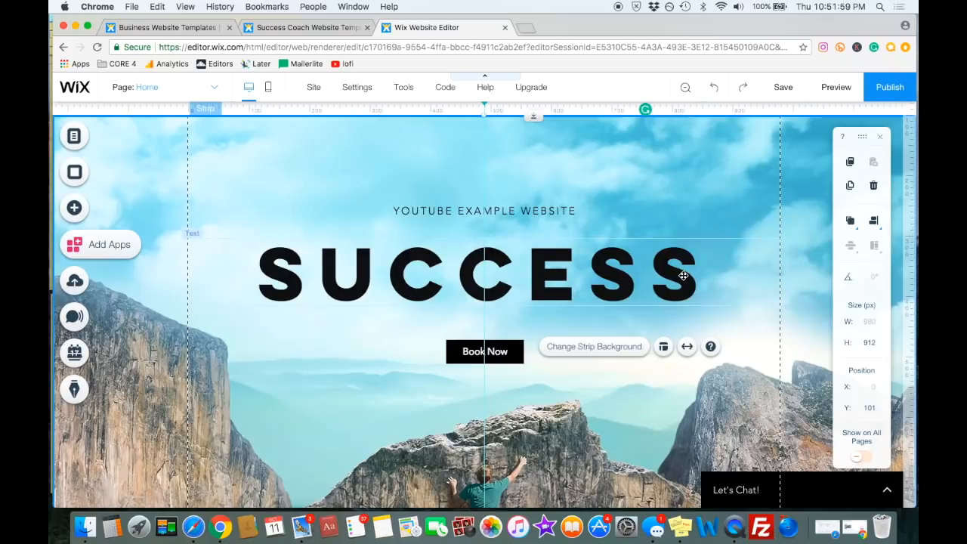
scroll(682, 276, down, 5)
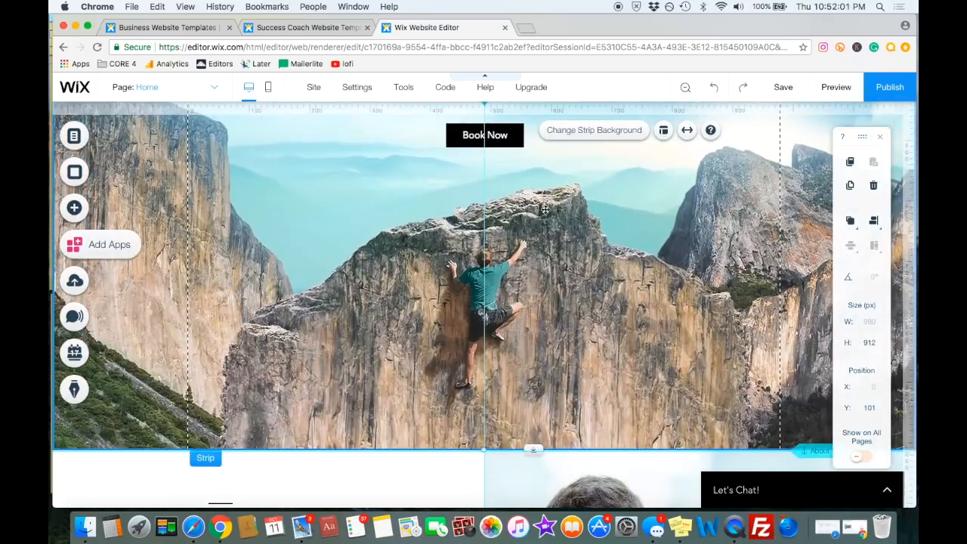
scroll(601, 224, up, 5)
scroll(641, 208, down, 4)
scroll(641, 206, up, 4)
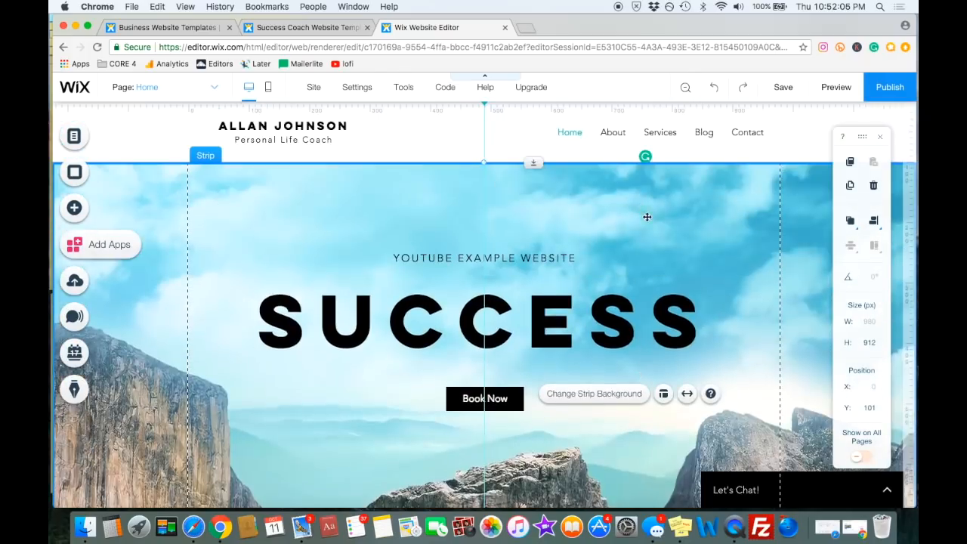
scroll(646, 216, down, 3)
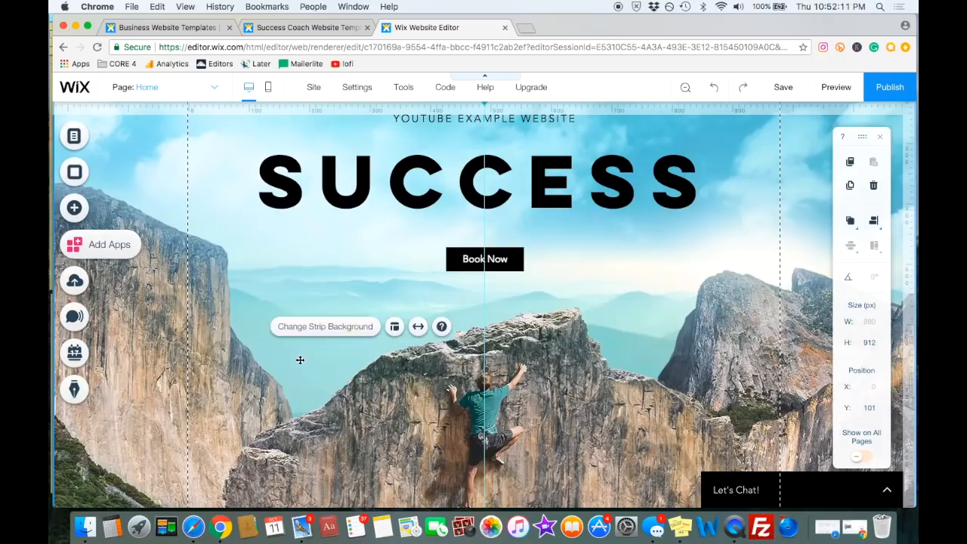
click(325, 328)
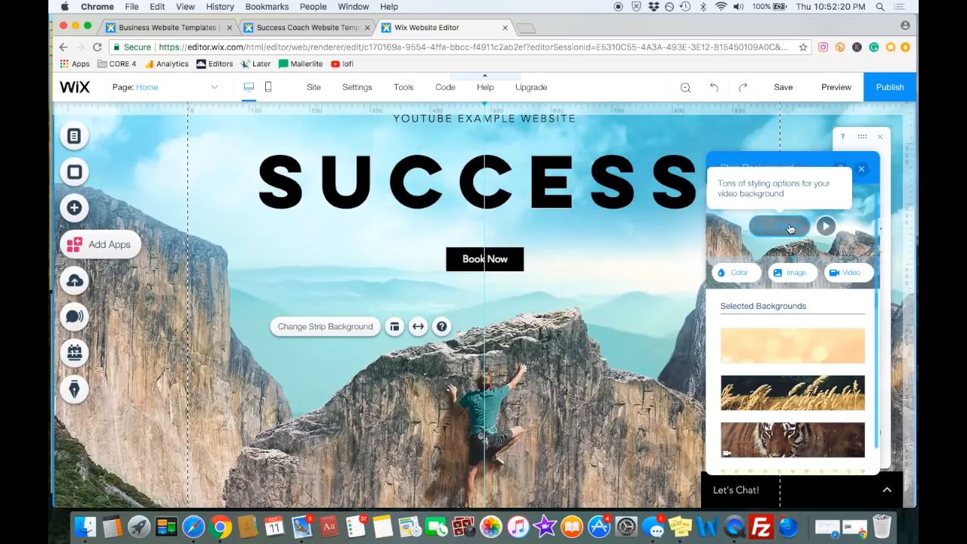
click(771, 226)
Try the dense grid overlay pattern on the strip background, set the pattern back to none and review the scroll effects
scroll(801, 328, down, 2)
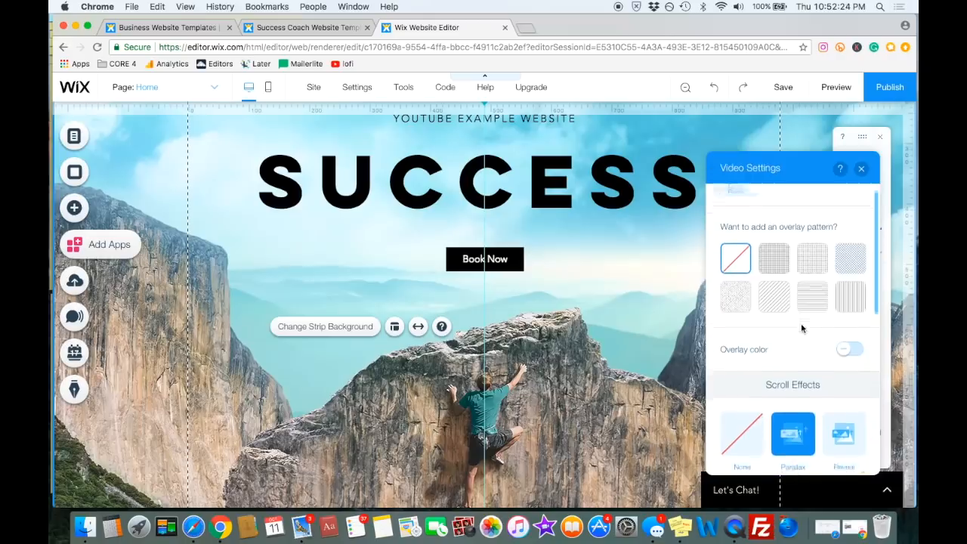
click(774, 250)
click(743, 246)
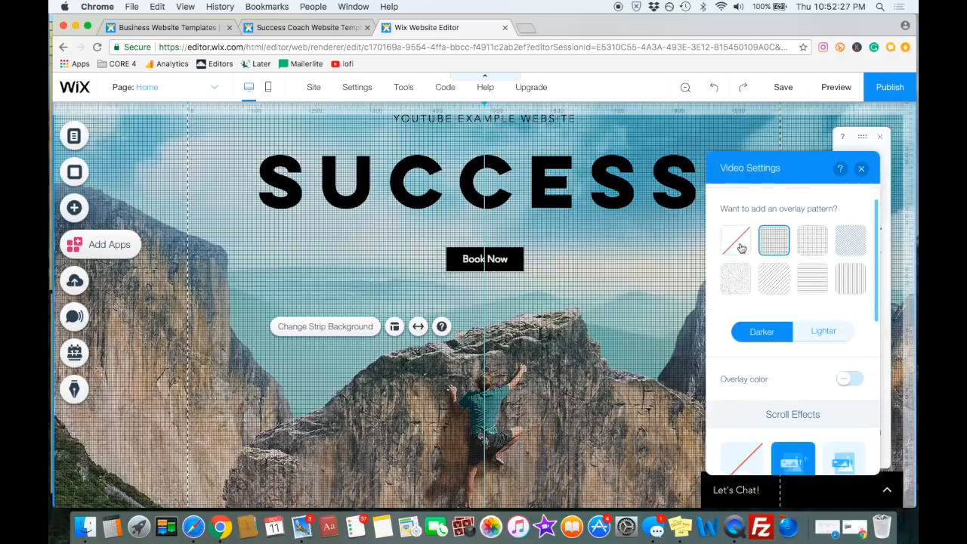
scroll(777, 257, down, 5)
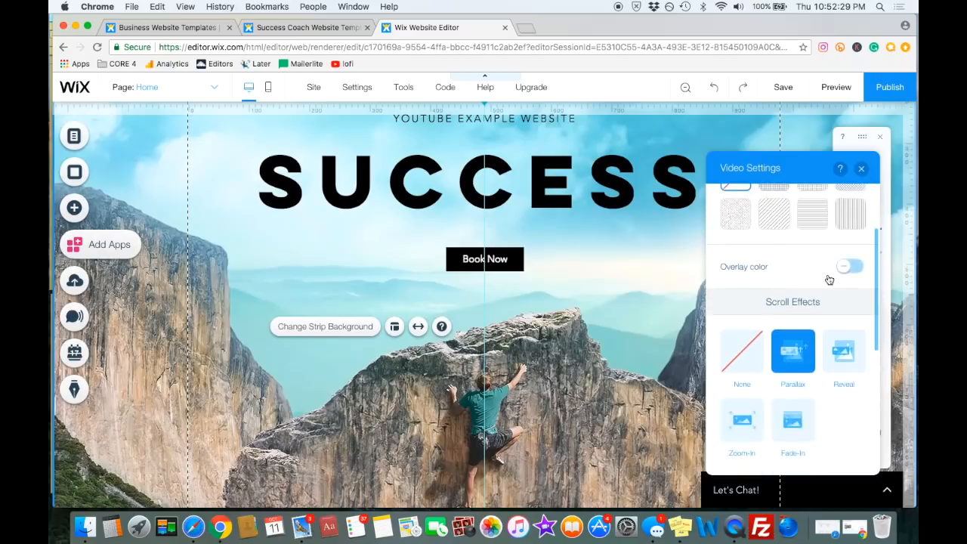
scroll(800, 339, up, 6)
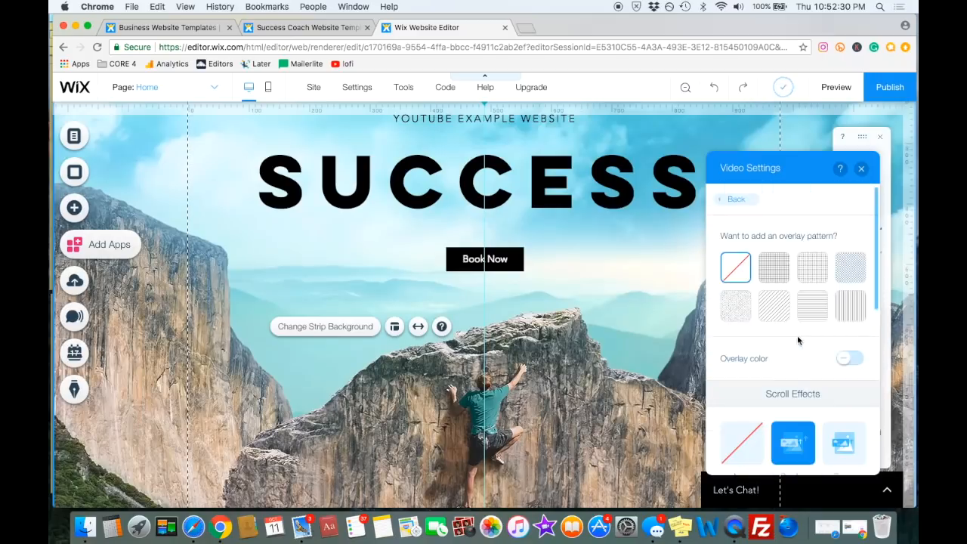
Leave the video settings and browse the free Wix images for a new hero strip background
click(731, 201)
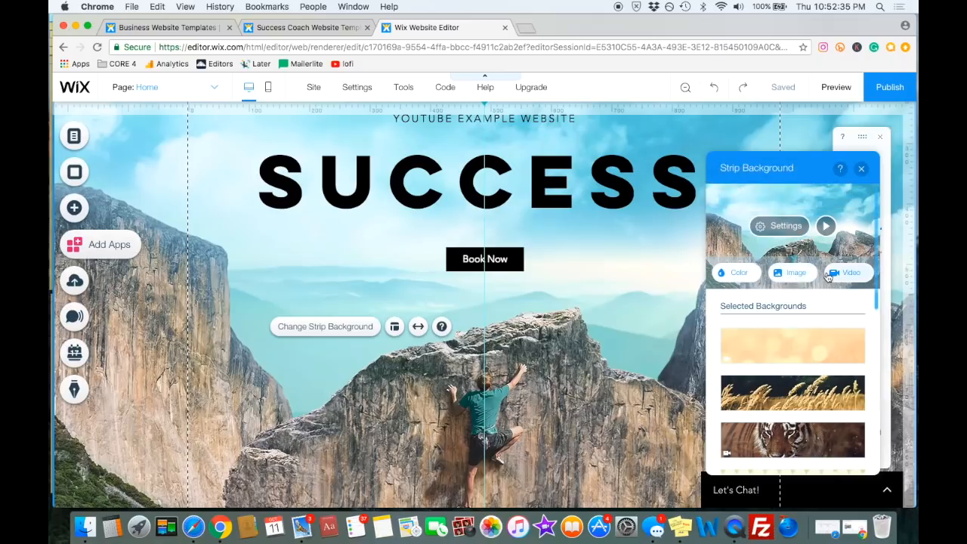
click(795, 277)
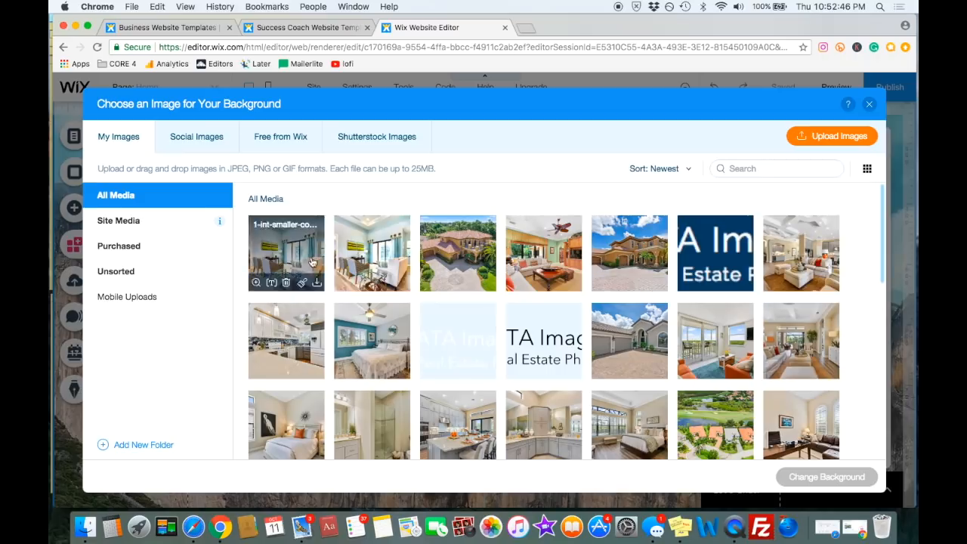
click(211, 144)
click(281, 141)
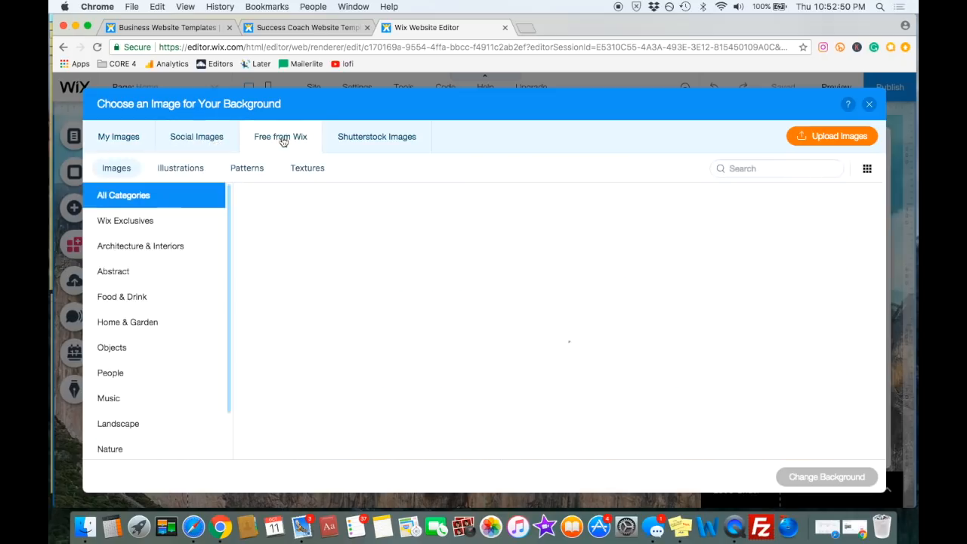
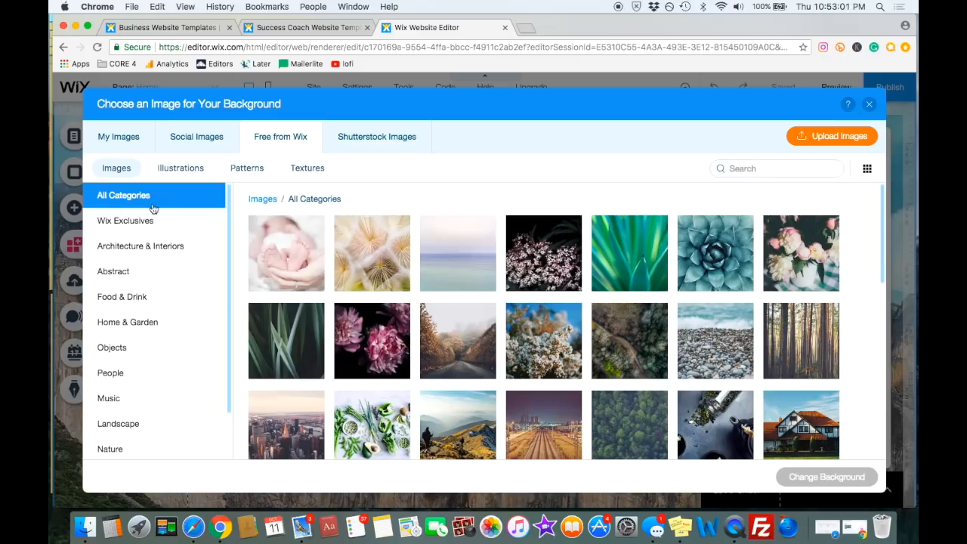
Search the free Wix images for rock climbing
click(774, 162)
text(rock climbin)
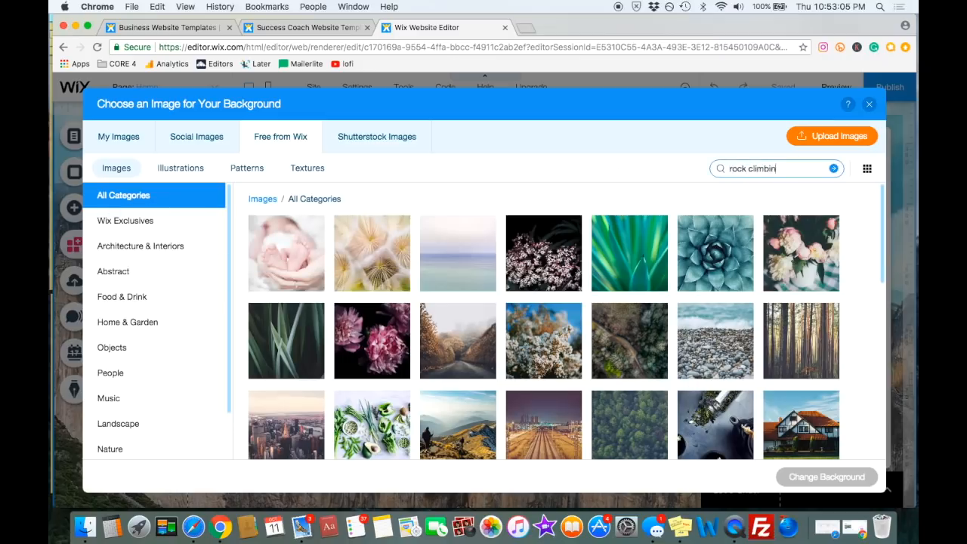
text(g)
key(Return)
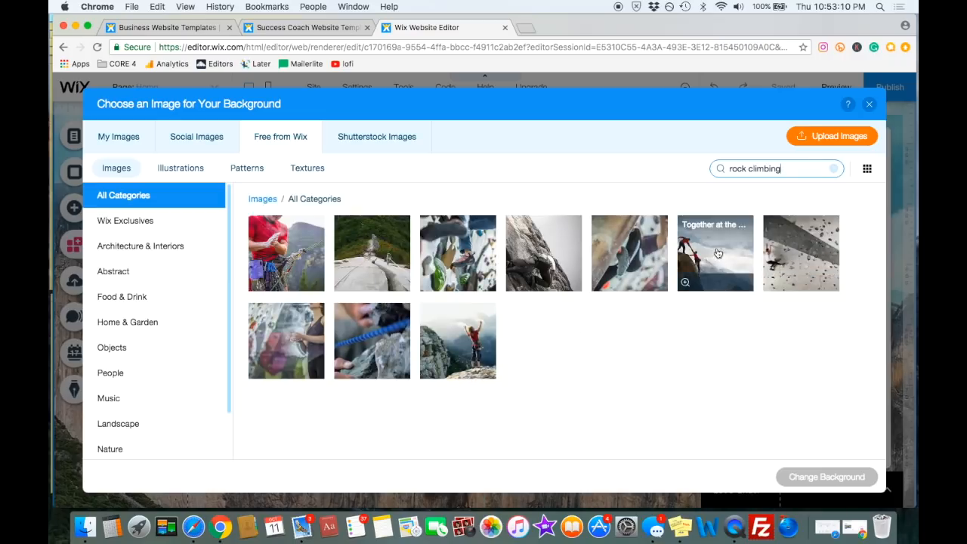
Apply the photo of the red-shirted climber with raised arms as the strip background and check it on the page
click(464, 337)
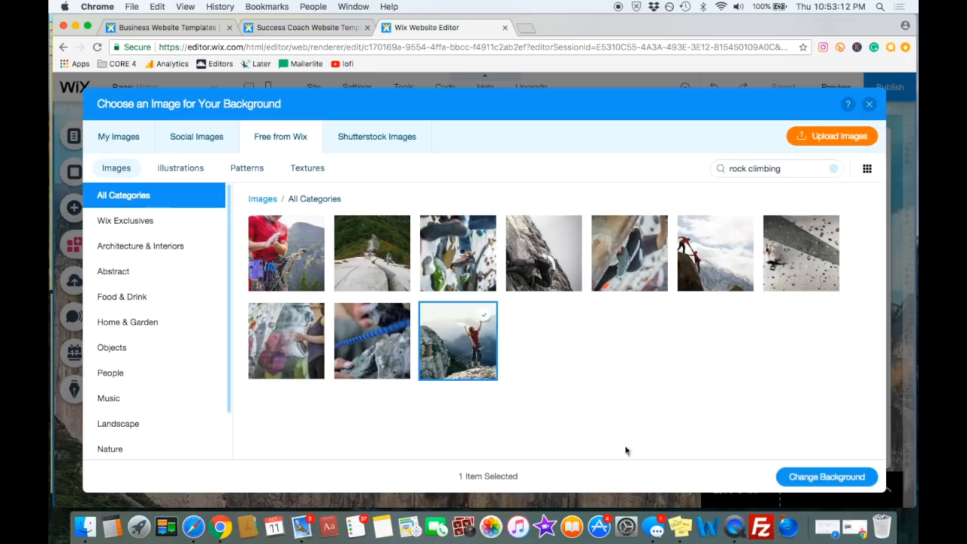
mouse_move(426, 375)
click(824, 477)
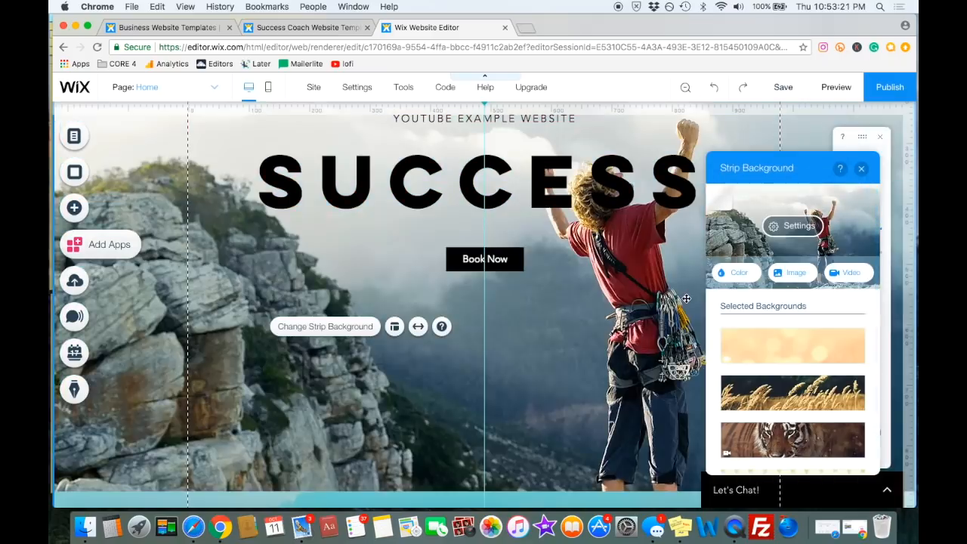
scroll(622, 354, up, 3)
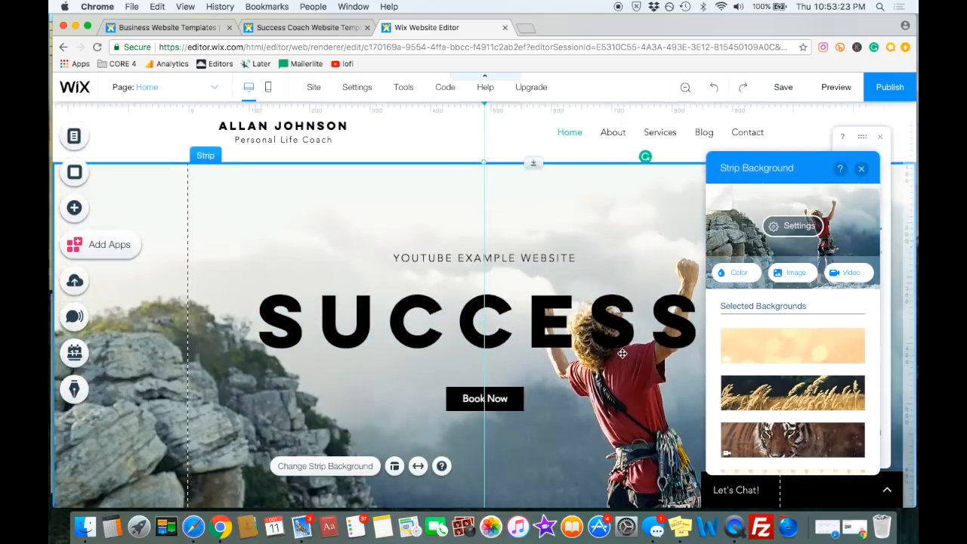
scroll(622, 353, down, 2)
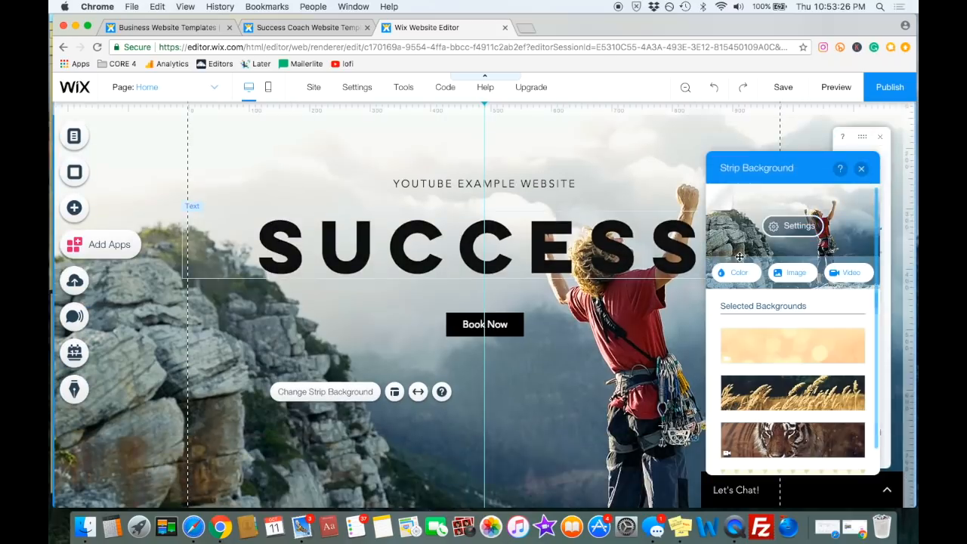
scroll(597, 289, down, 5)
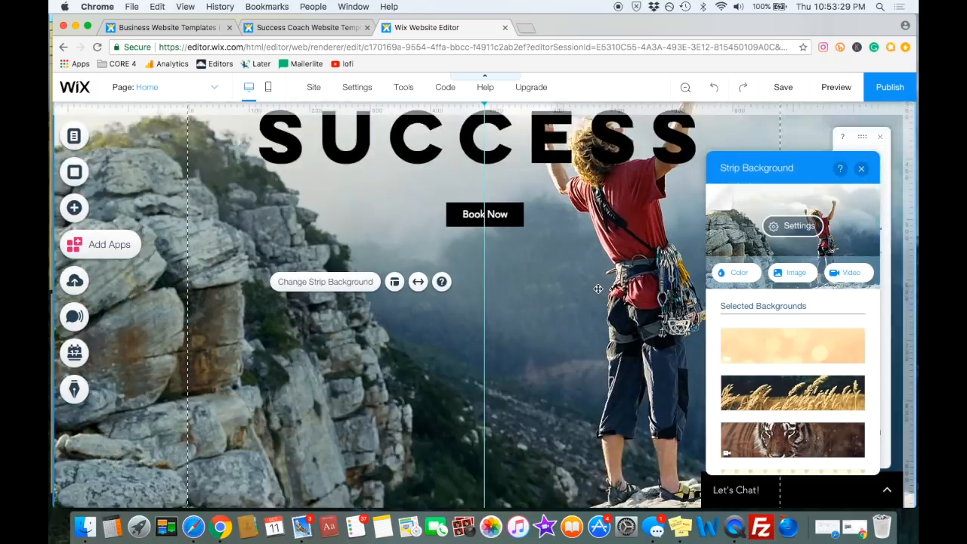
scroll(598, 288, up, 4)
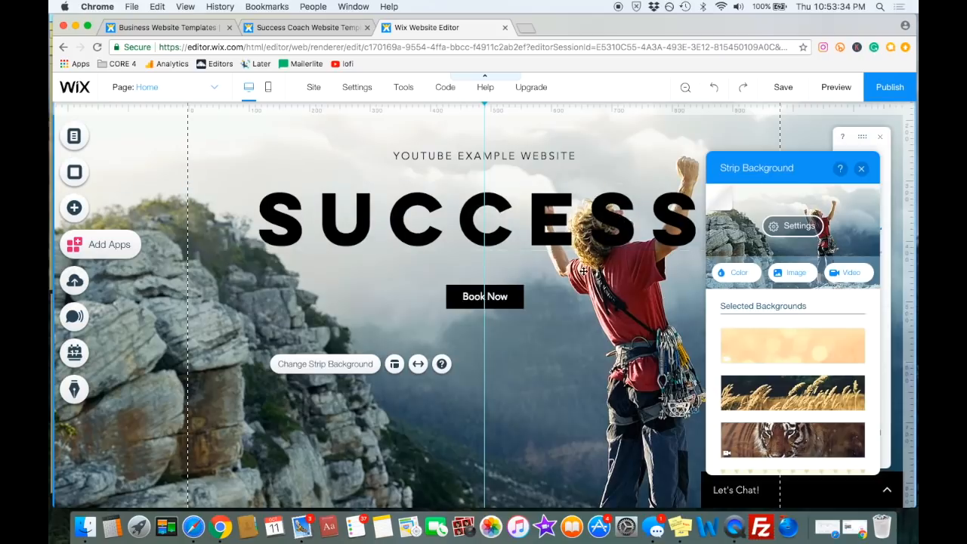
scroll(631, 228, up, 1)
Reopen the background image chooser, close it without choosing an image and undo the strip background image change
click(802, 274)
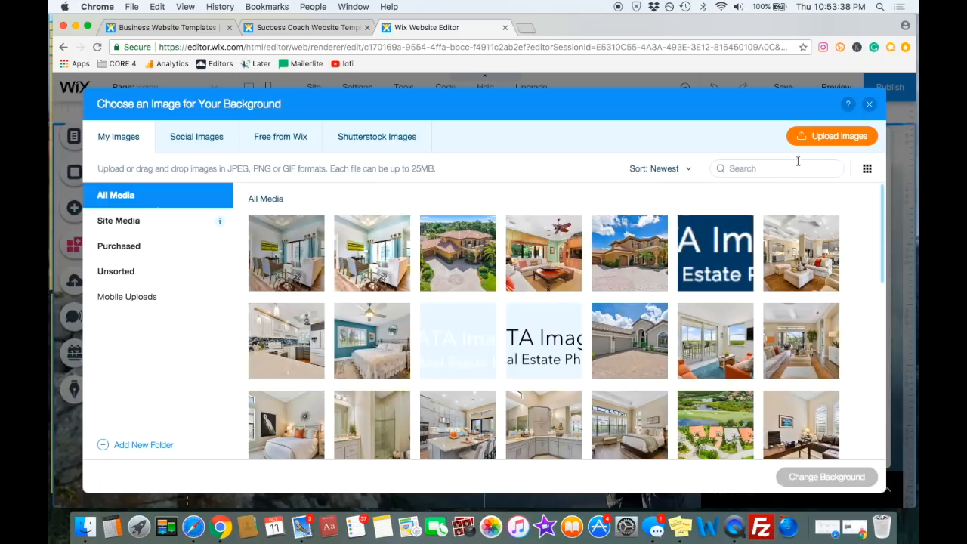
click(868, 104)
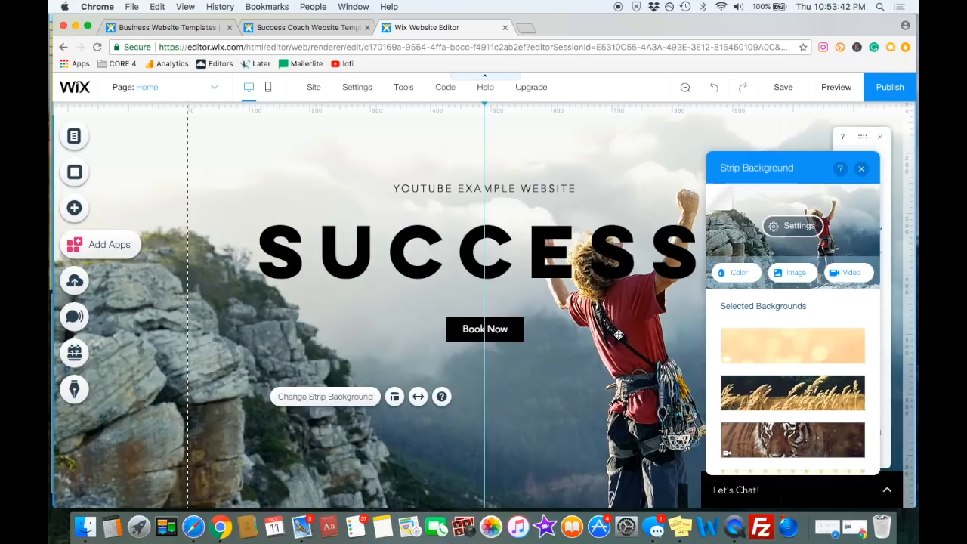
scroll(626, 302, up, 3)
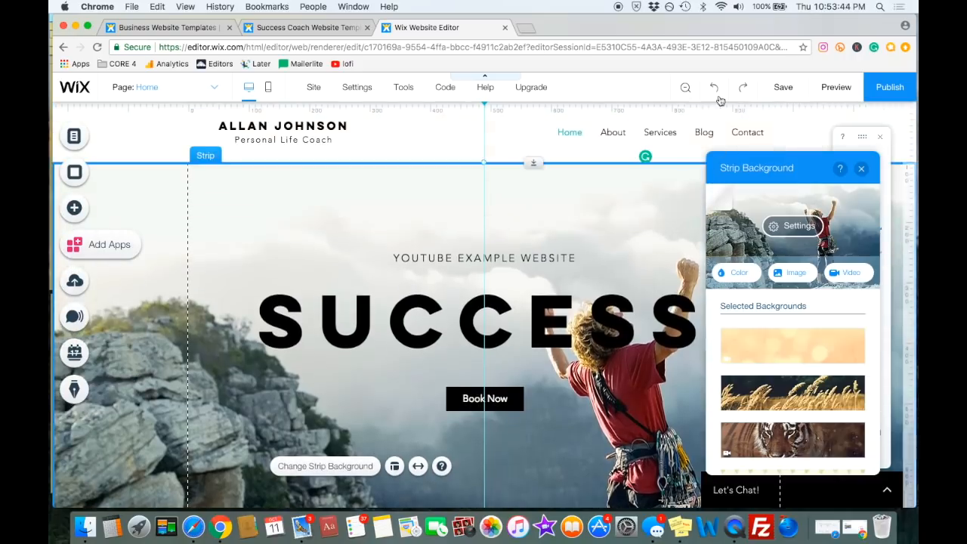
click(716, 87)
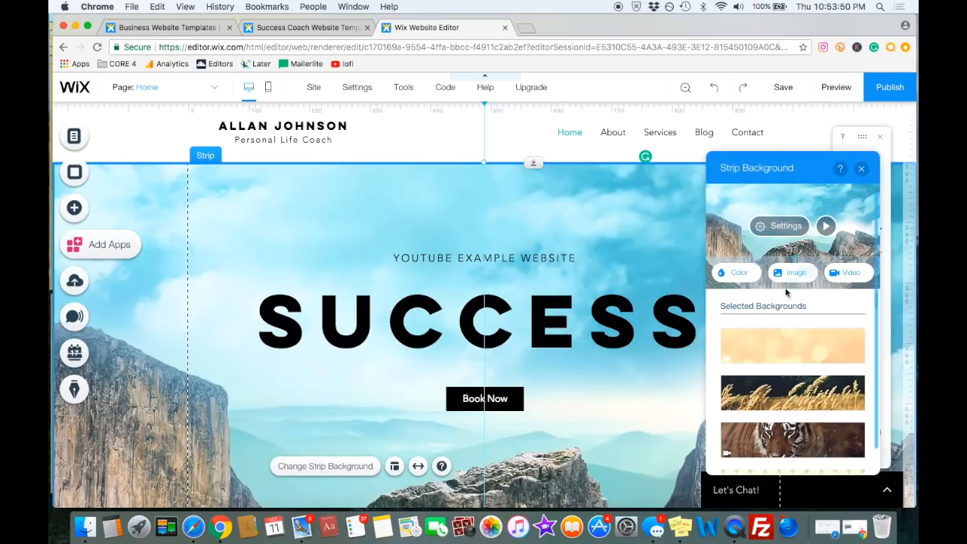
Try the solid grey #A0A09F as the strip background, close the background settings and undo the colour change
click(736, 273)
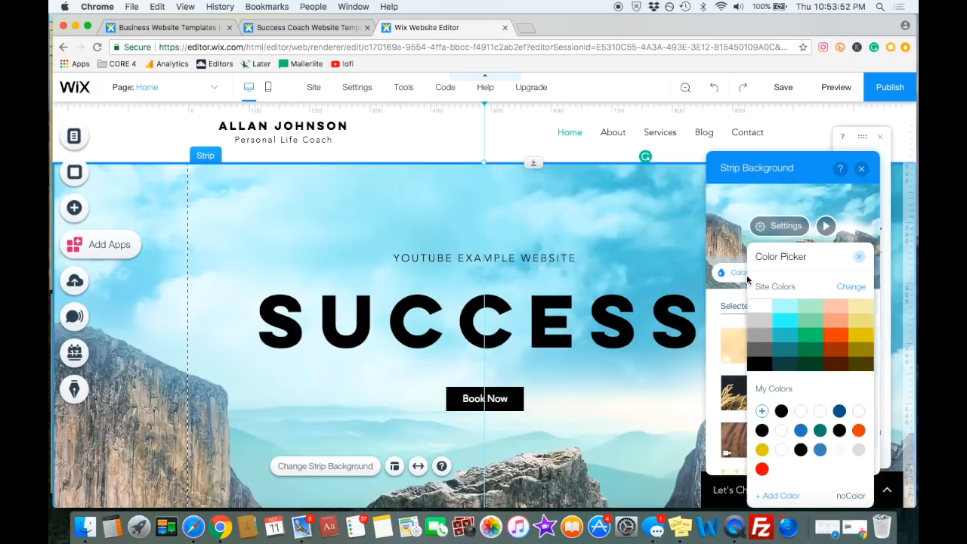
click(763, 340)
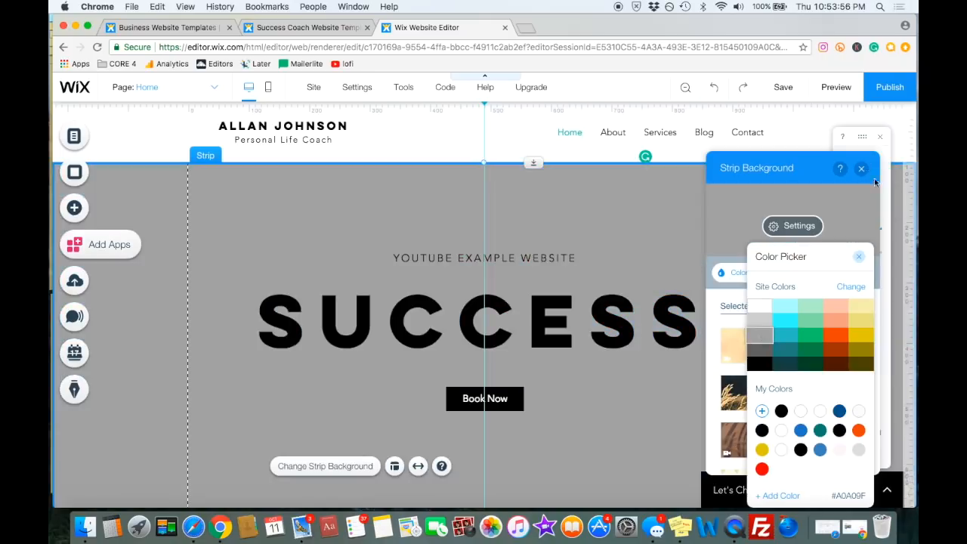
click(858, 256)
click(861, 169)
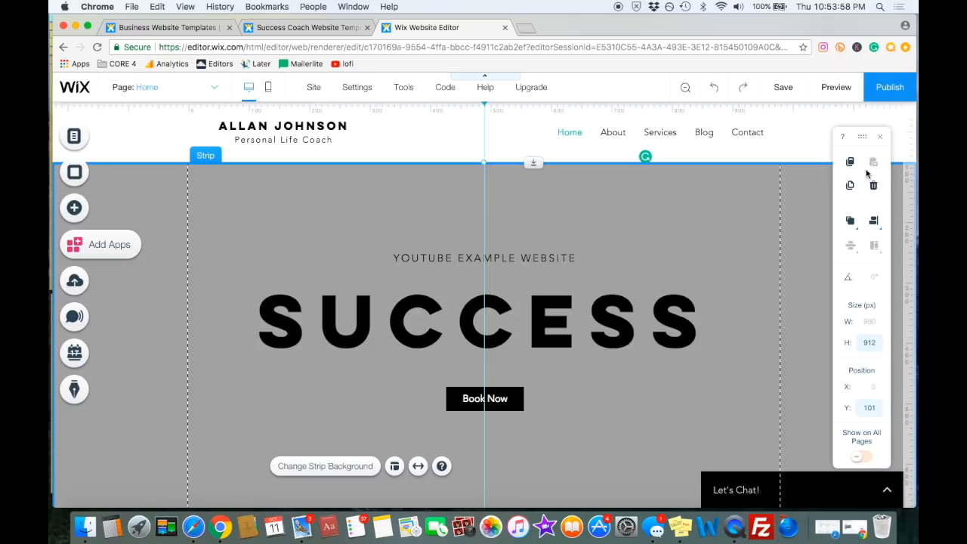
click(717, 90)
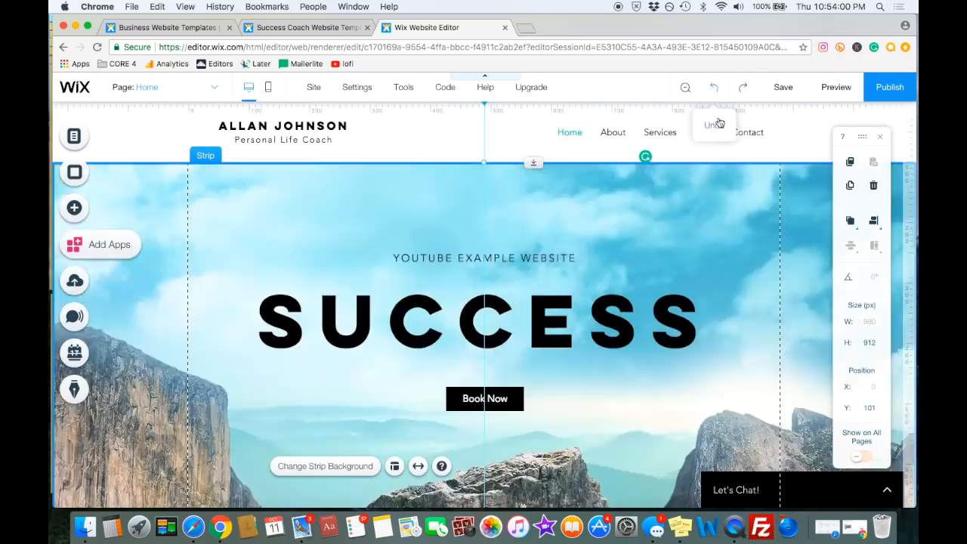
Move the floating editing toolbar clear of the About anchor above the About Me section and select the anchor
scroll(382, 233, down, 3)
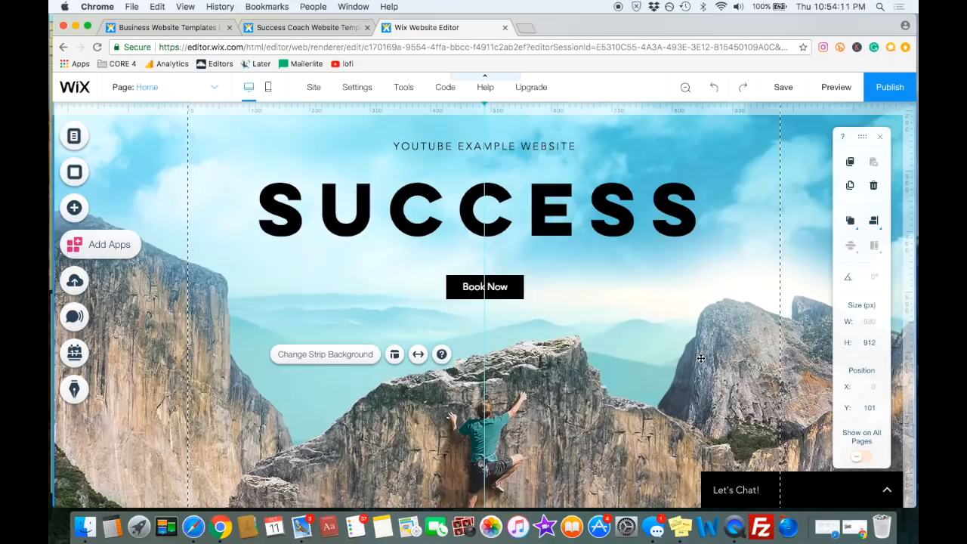
scroll(662, 274, down, 3)
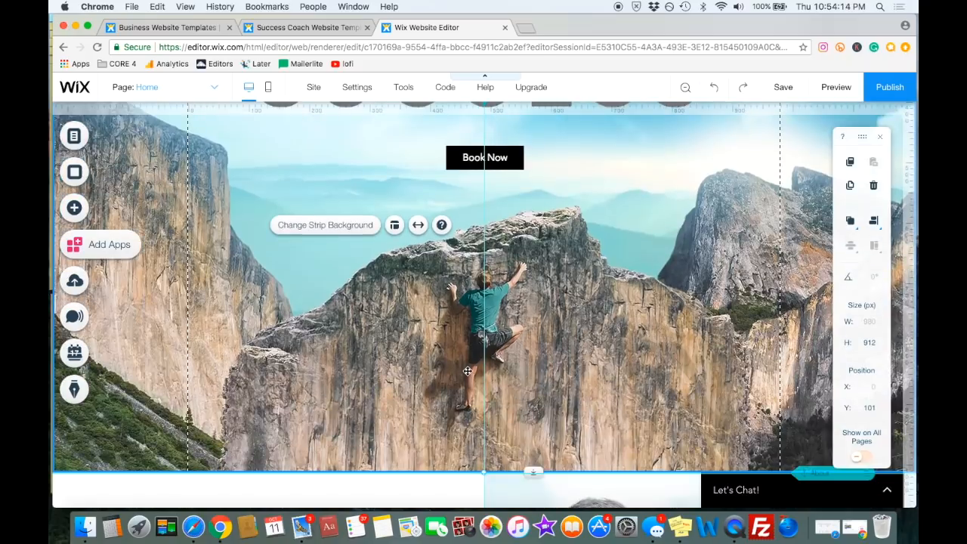
scroll(550, 382, down, 5)
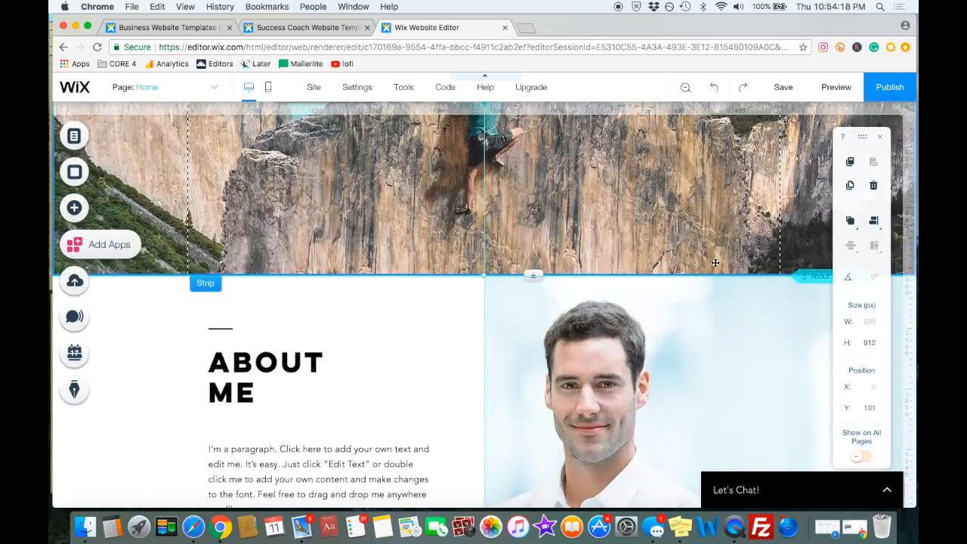
drag(861, 137, 690, 145)
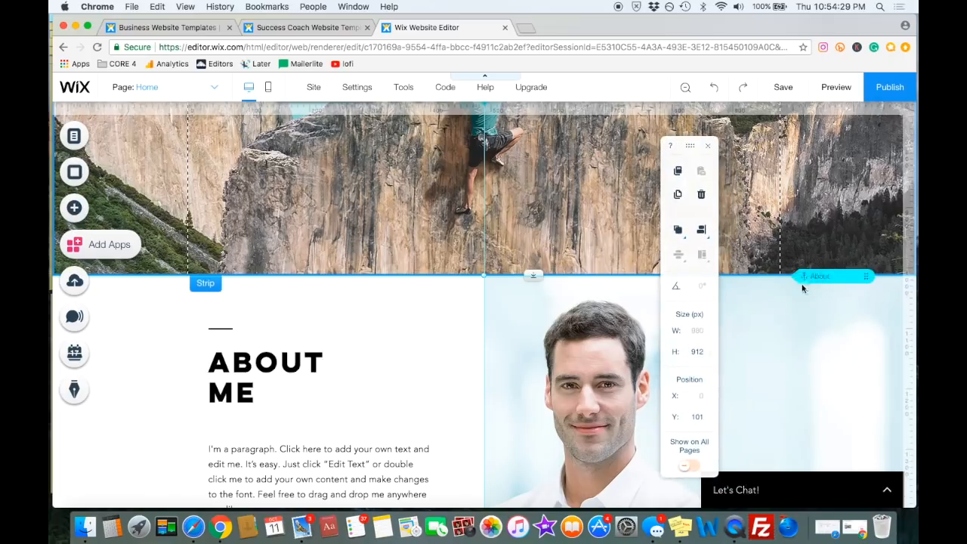
click(823, 276)
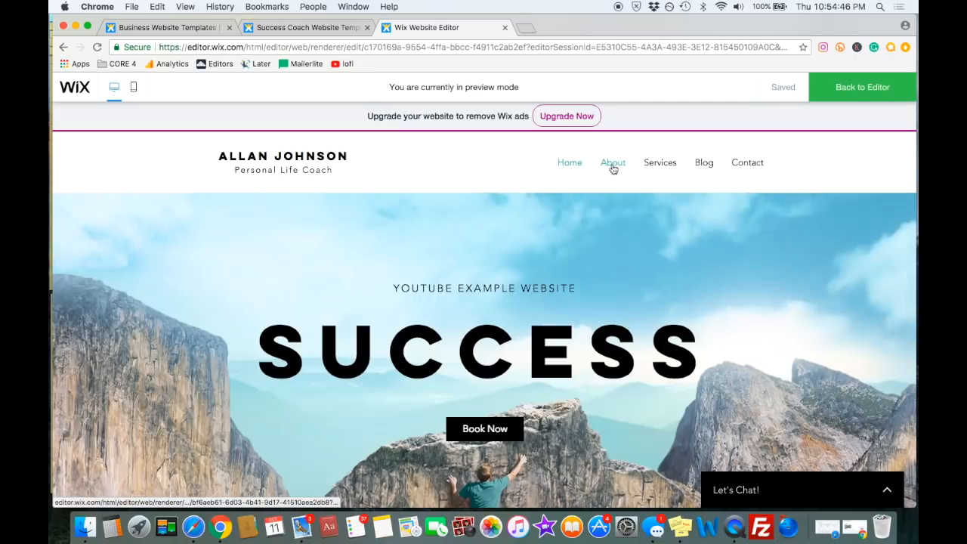
Test the About, Services and Home menu links in the site preview and return to the editor
click(608, 164)
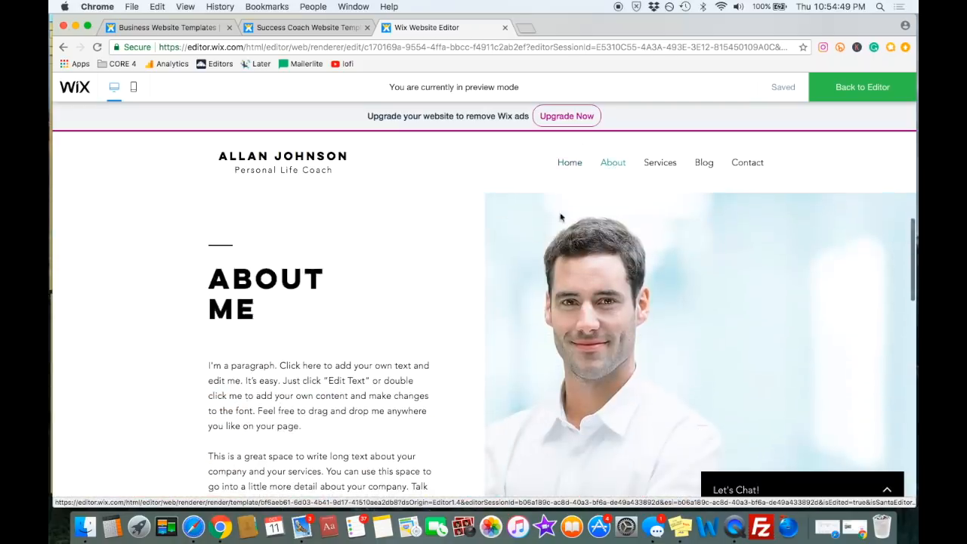
scroll(455, 225, up, 5)
click(657, 163)
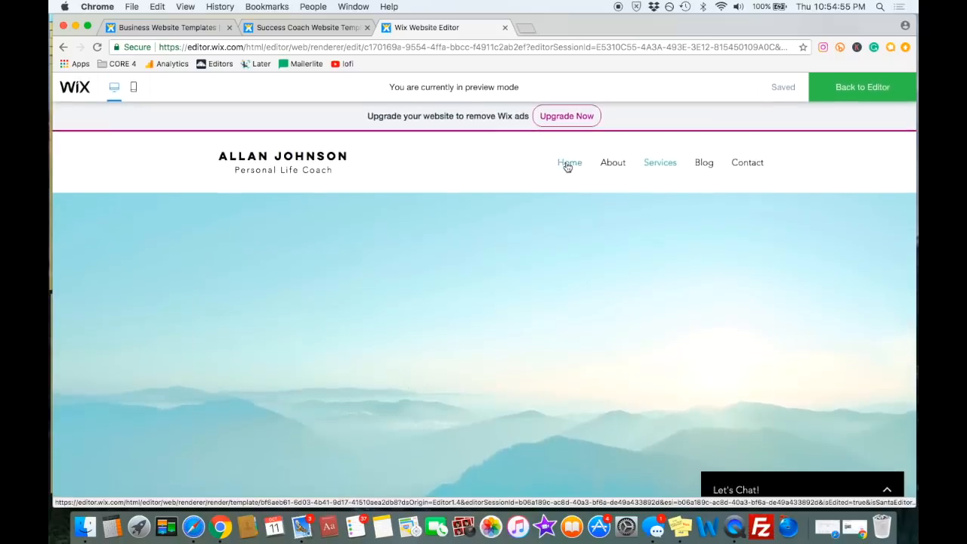
click(568, 164)
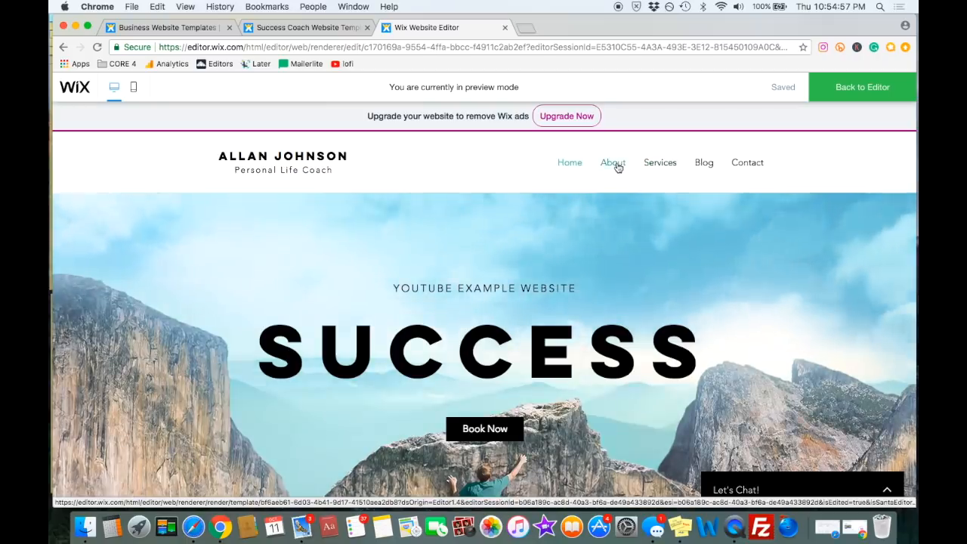
click(616, 163)
scroll(518, 254, down, 1)
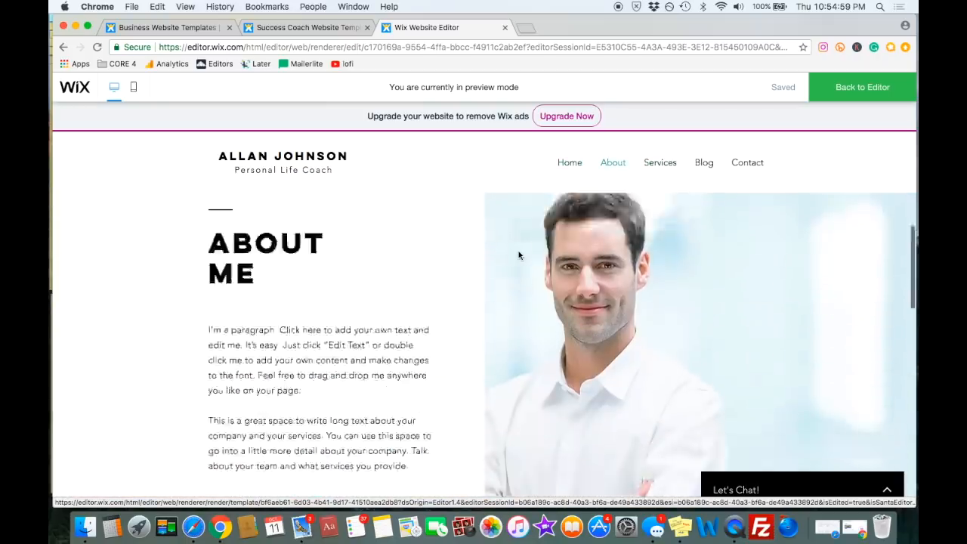
scroll(518, 254, up, 1)
click(868, 87)
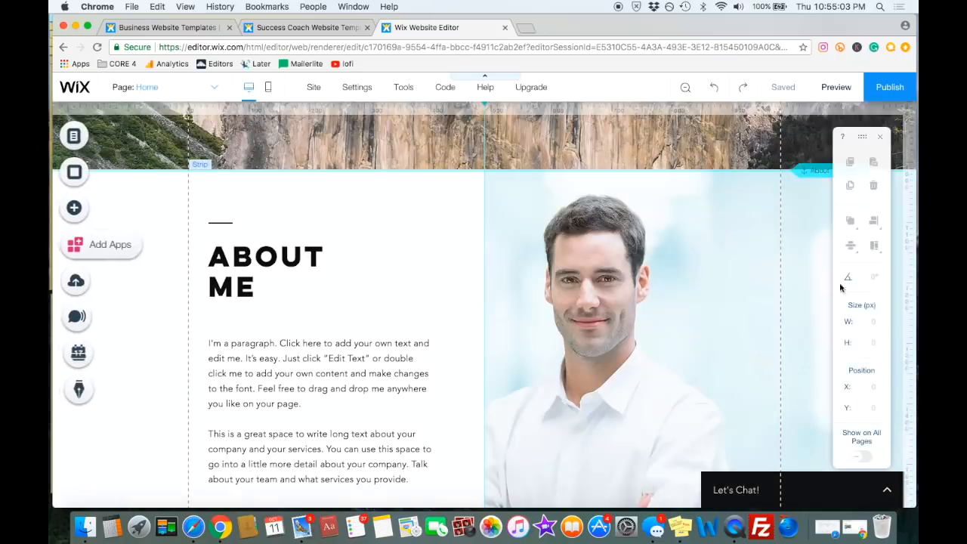
Select the About anchor and dismiss its introductory anchor tip with the option not to show it again
click(816, 171)
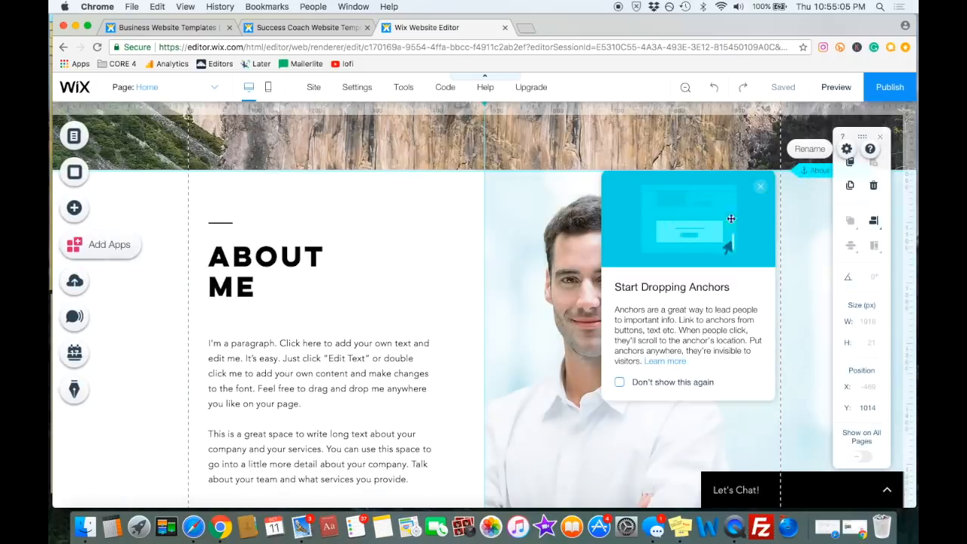
click(619, 382)
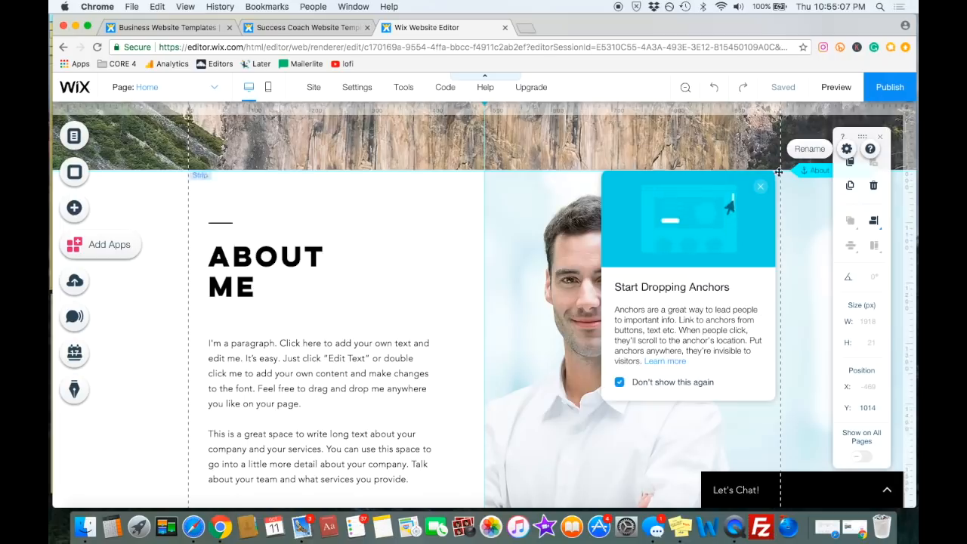
click(759, 186)
scroll(261, 241, up, 2)
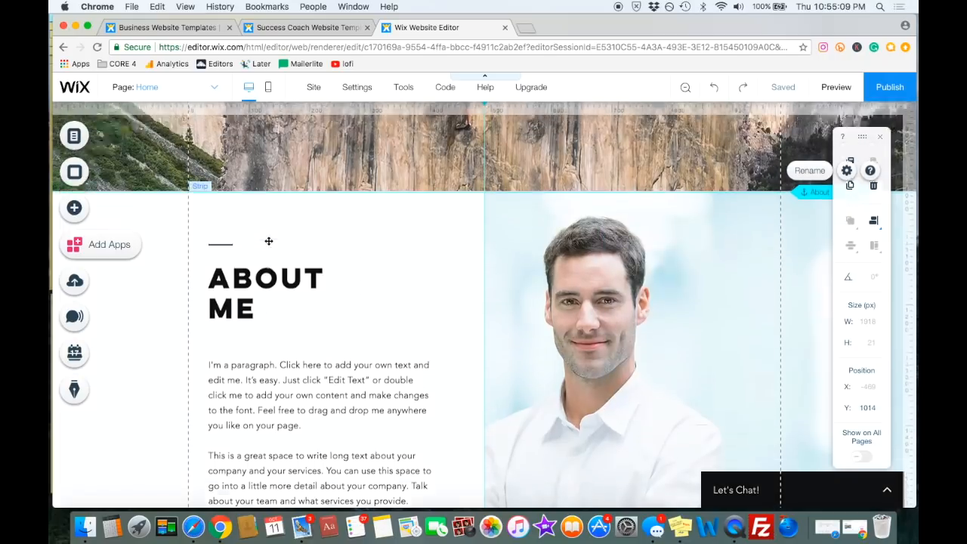
Add a new anchor to the page, position it just below the About anchor, and close the floating editing toolbar
click(75, 208)
mouse_move(122, 475)
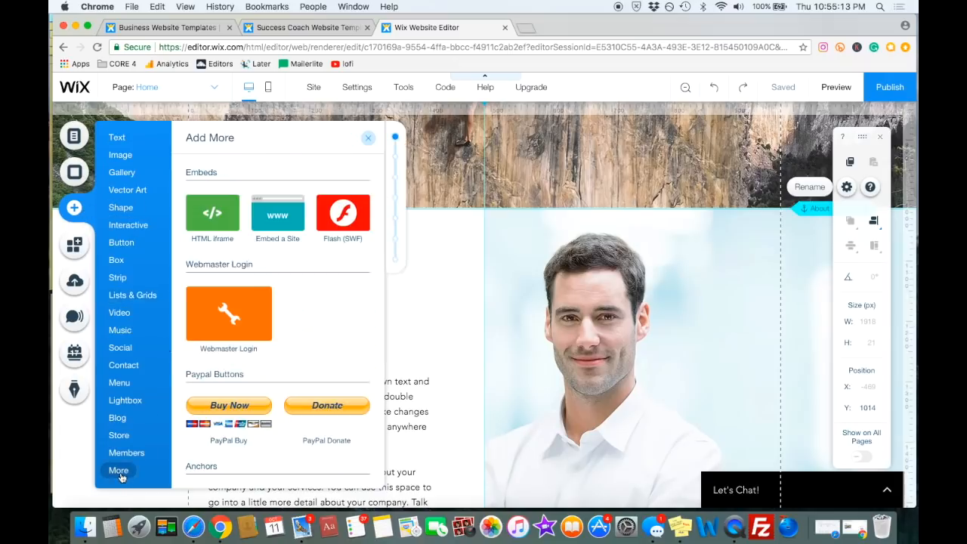
scroll(325, 324, down, 5)
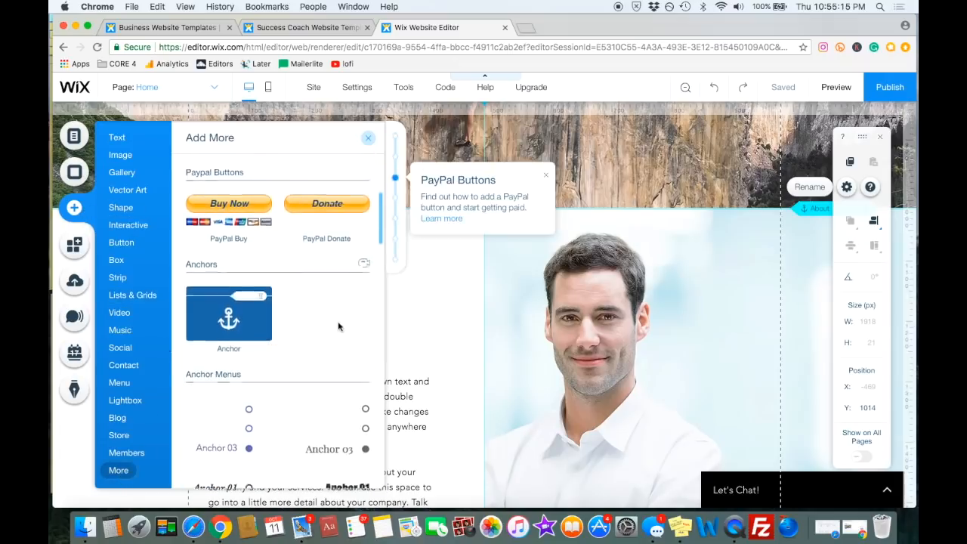
click(229, 311)
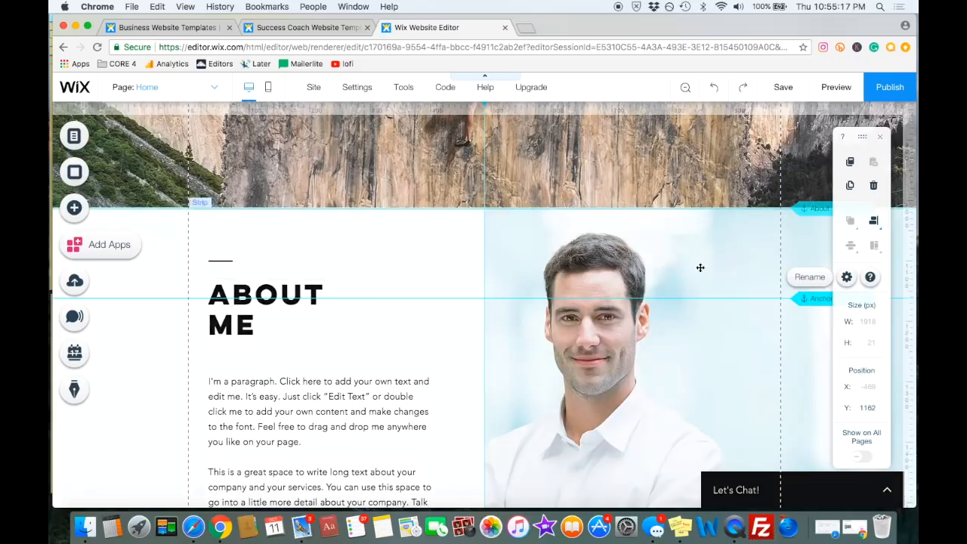
drag(811, 289, 802, 224)
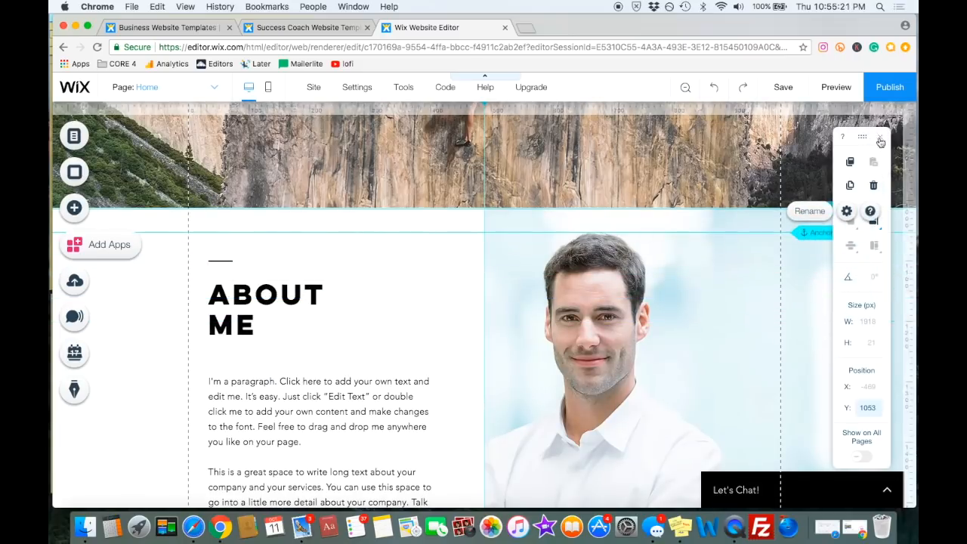
click(880, 142)
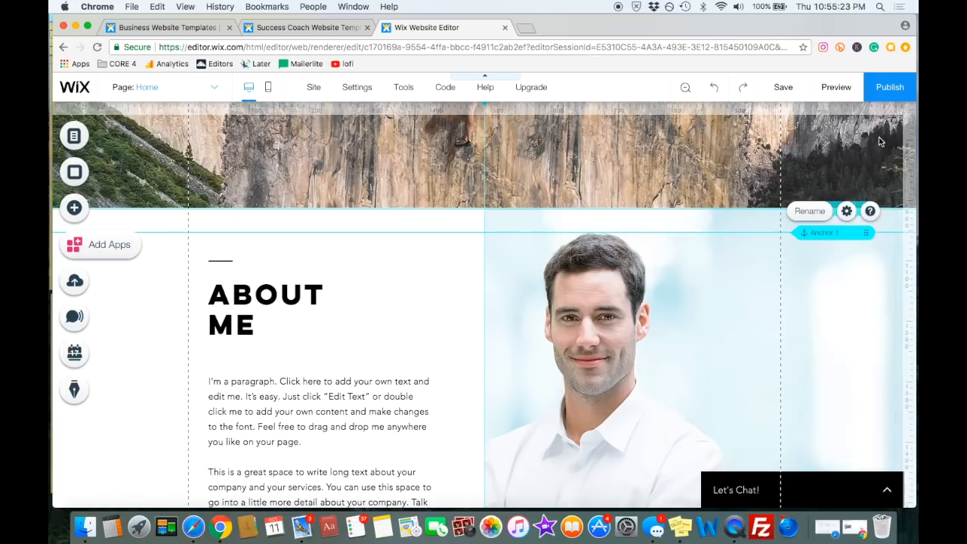
drag(819, 233, 816, 246)
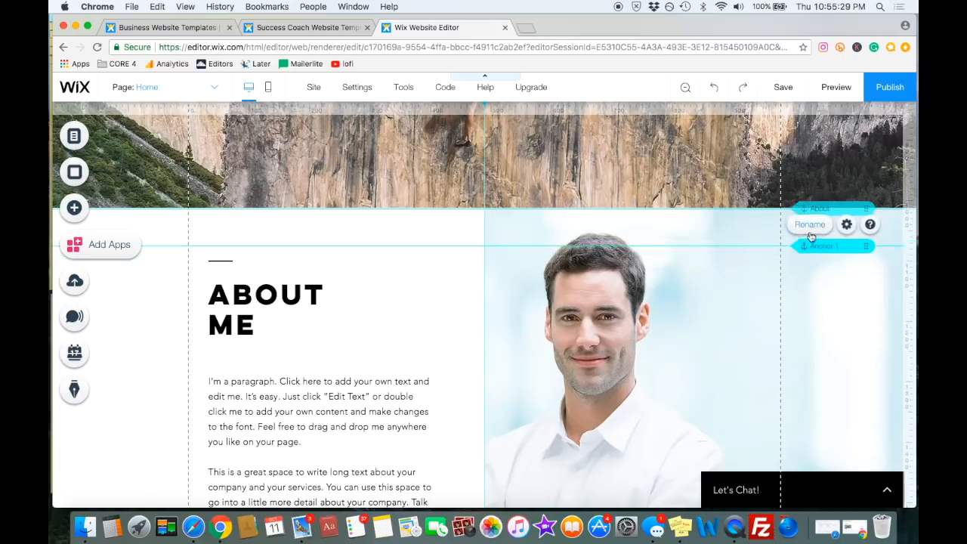
Return to the top of the Home page and open the Site Menu page manager
scroll(715, 176, up, 3)
scroll(716, 176, up, 5)
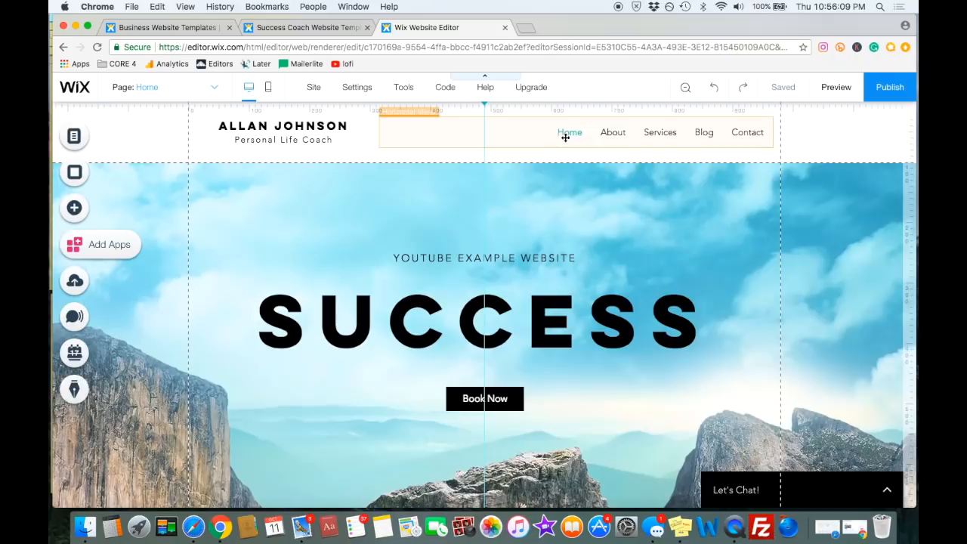
scroll(679, 159, down, 1)
scroll(702, 173, up, 1)
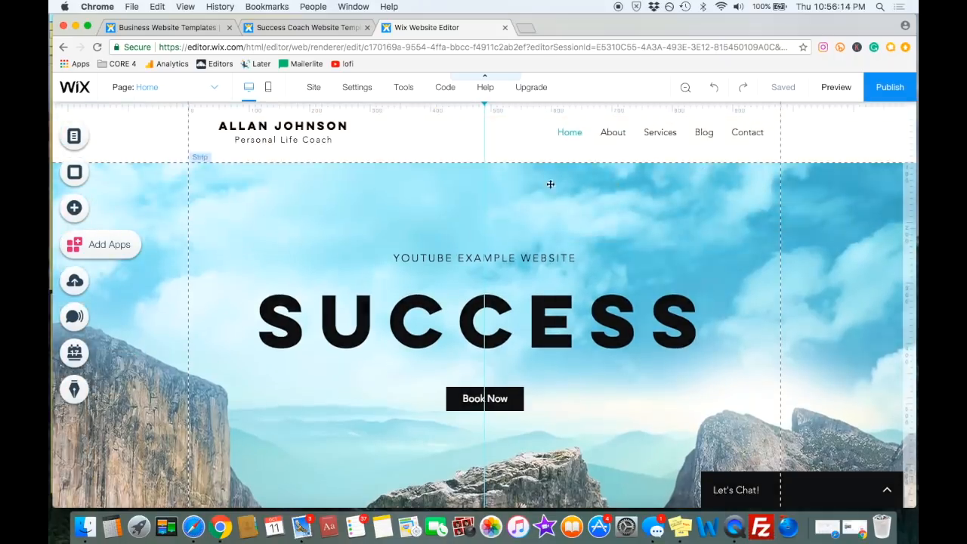
click(212, 89)
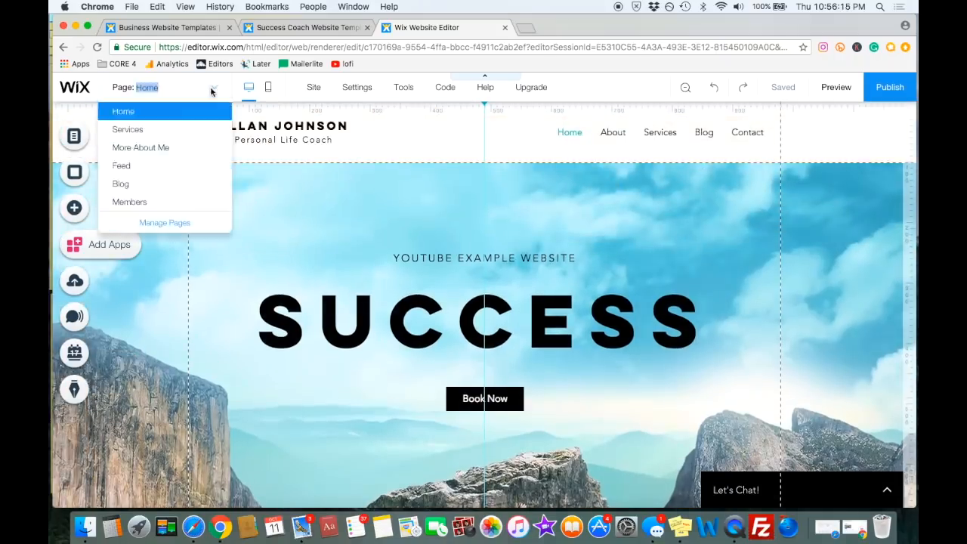
click(169, 224)
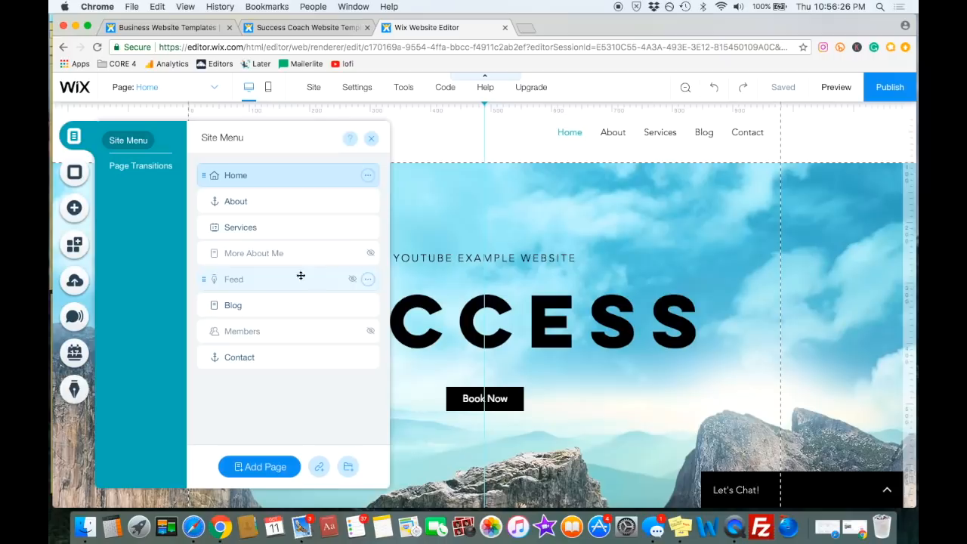
Review the About menu item's anchor link target on the Home page, and check the About anchor's name in its settings
click(284, 204)
click(367, 202)
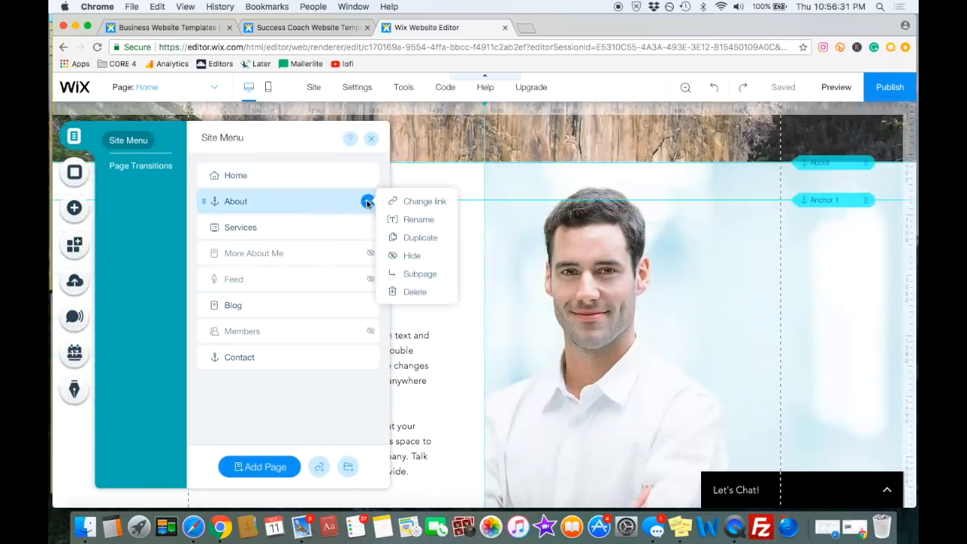
click(435, 206)
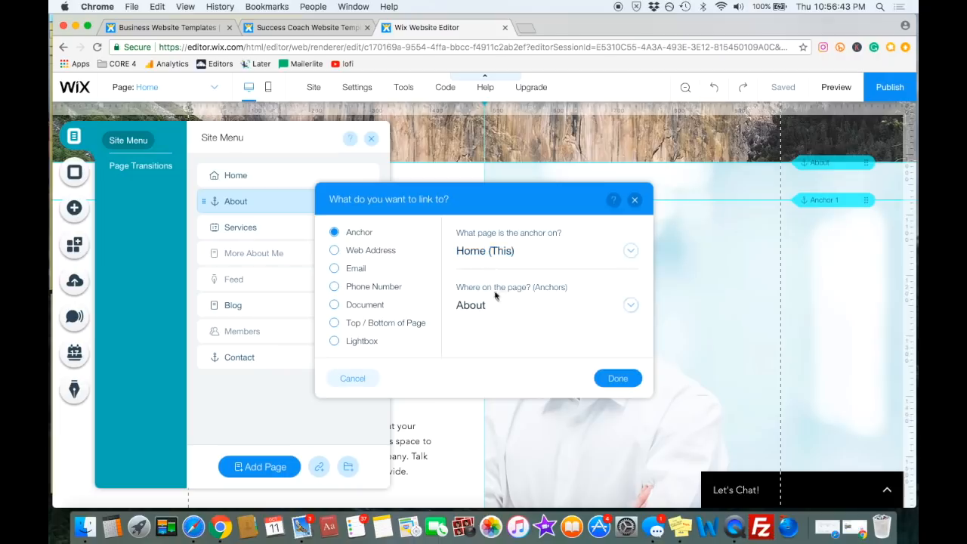
click(519, 315)
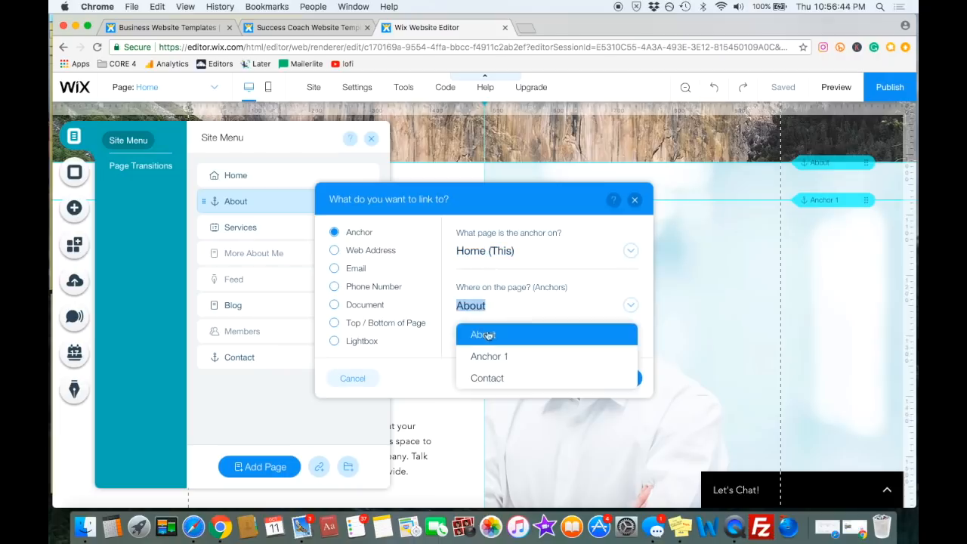
click(487, 337)
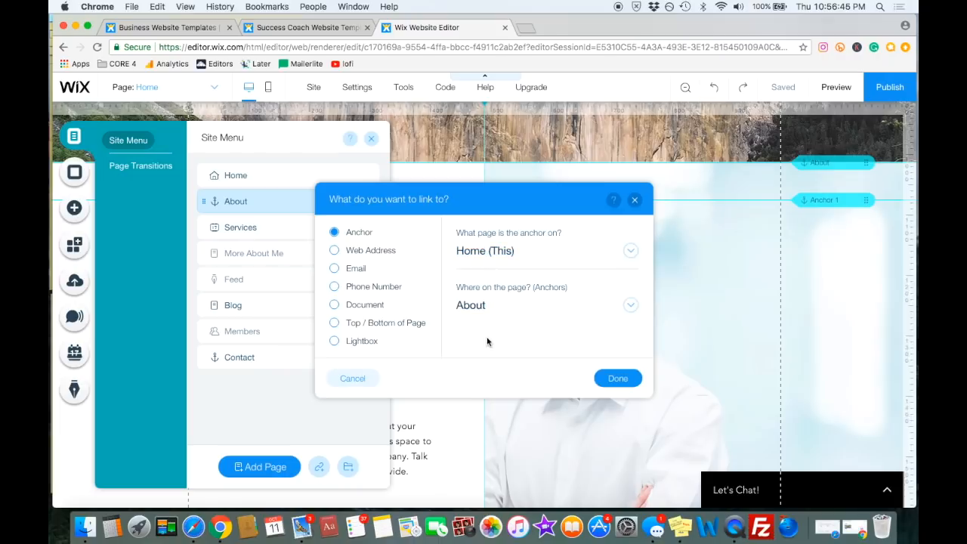
click(634, 201)
click(827, 162)
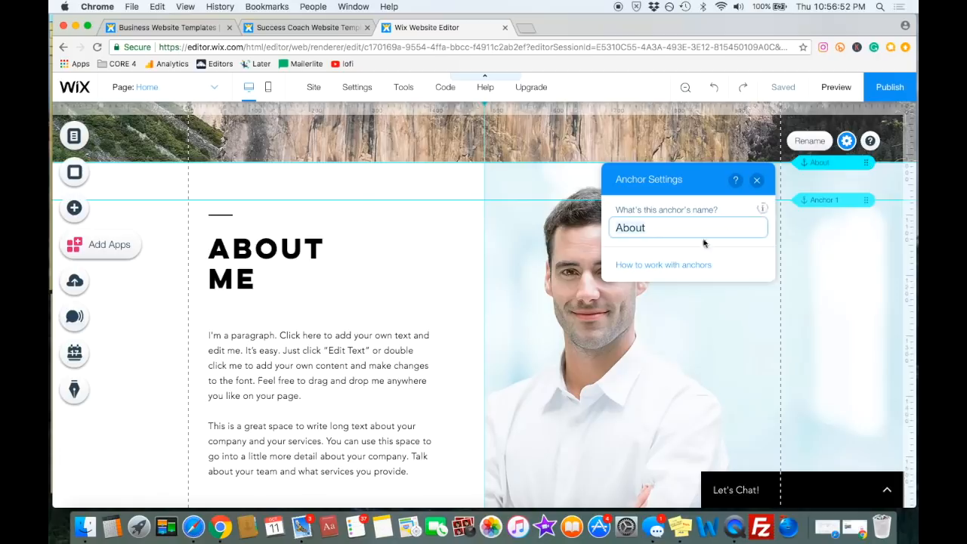
click(757, 182)
Try the Anchor link type for the hero's Book Now button, list the Home page's anchors, and close the link settings without applying
scroll(805, 237, up, 2)
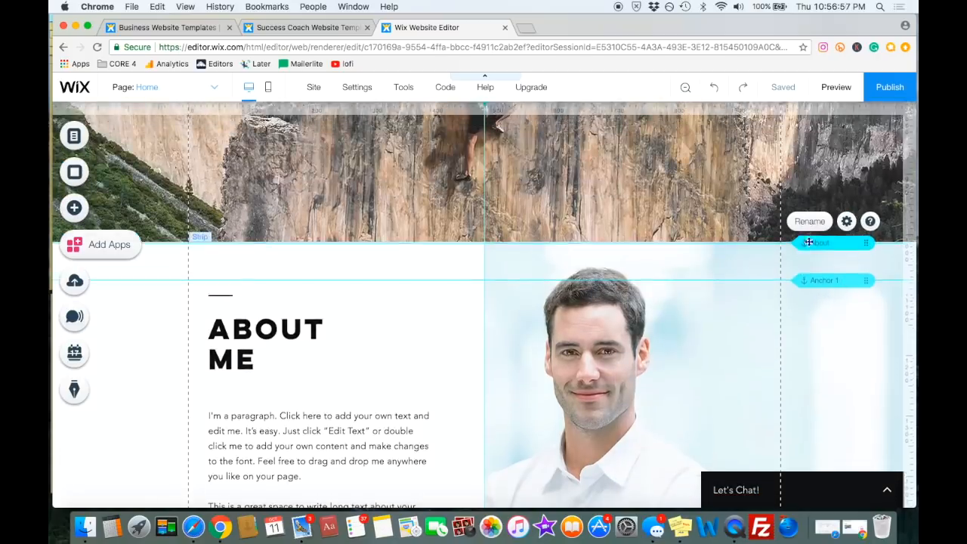
scroll(835, 295, up, 6)
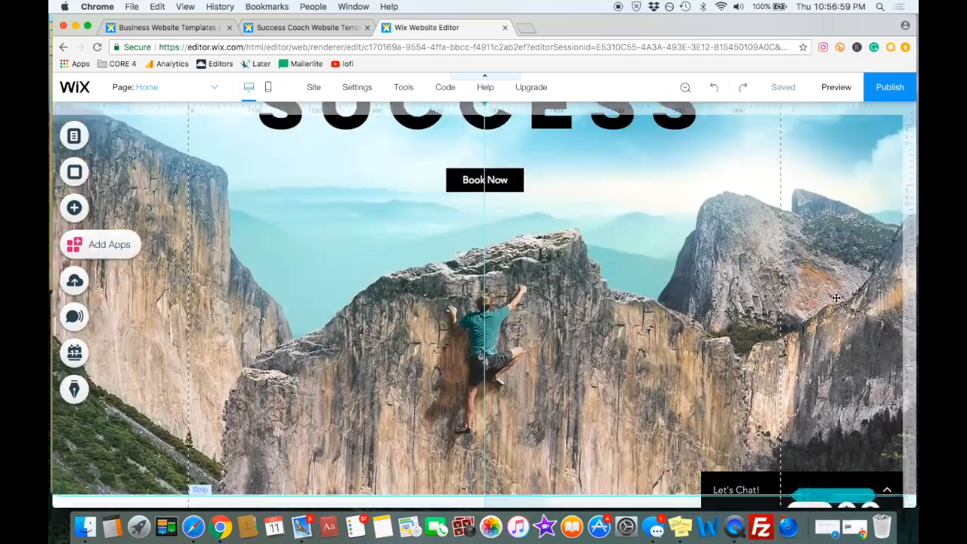
scroll(836, 298, up, 1)
click(484, 219)
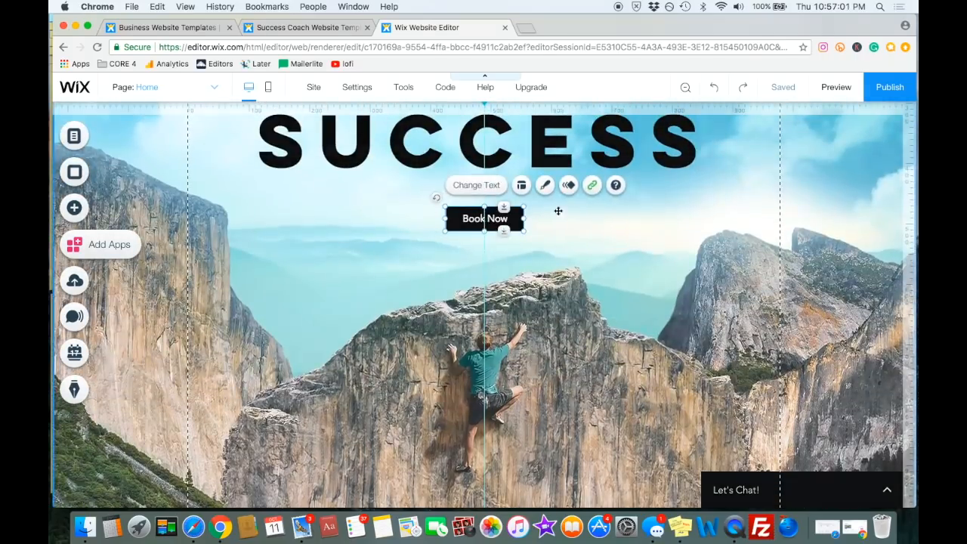
click(590, 186)
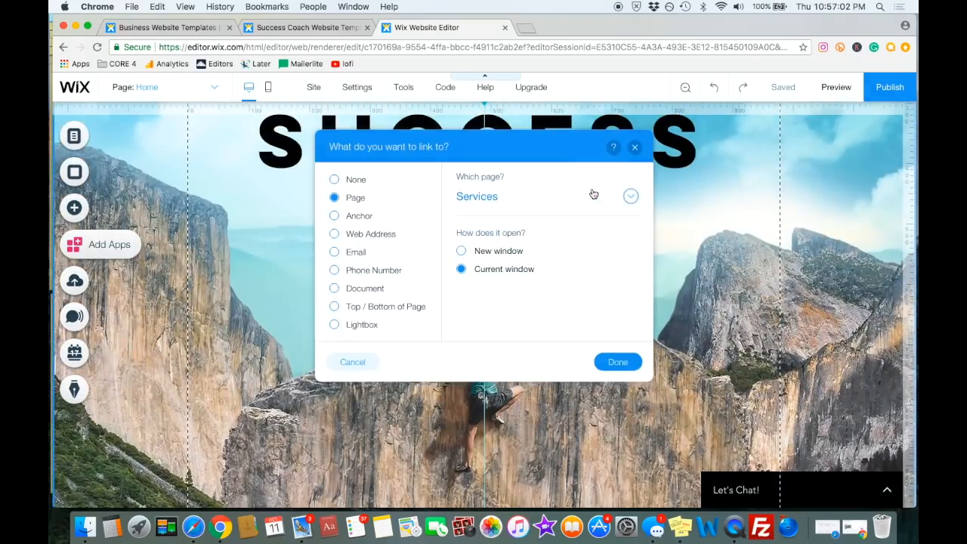
click(334, 216)
click(631, 253)
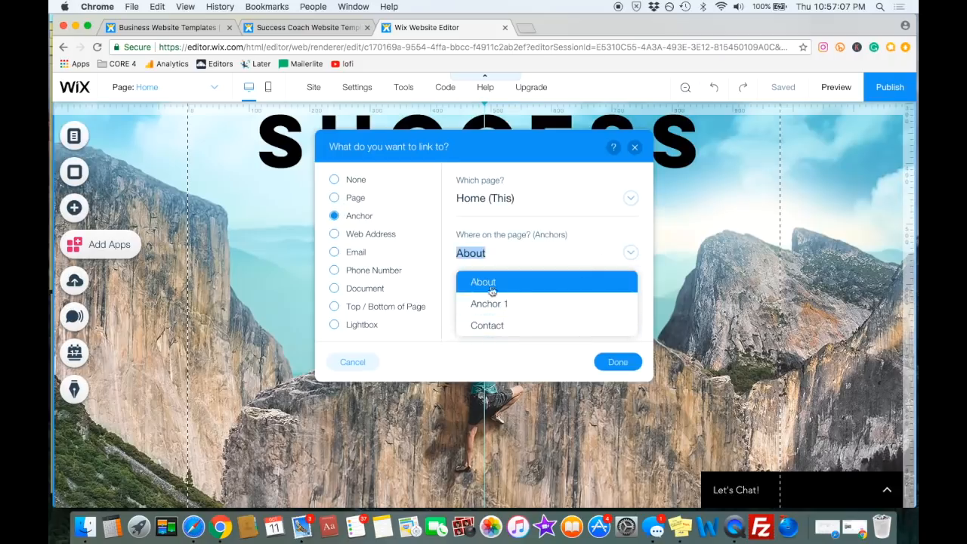
click(636, 149)
click(635, 147)
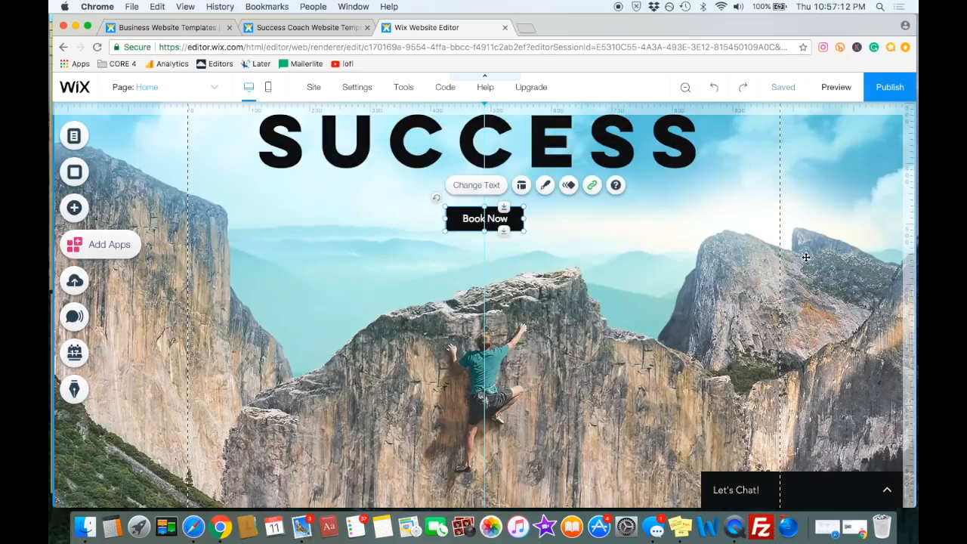
Delete the Anchor 1 anchor below the About anchor in the About Me section
scroll(826, 309, down, 8)
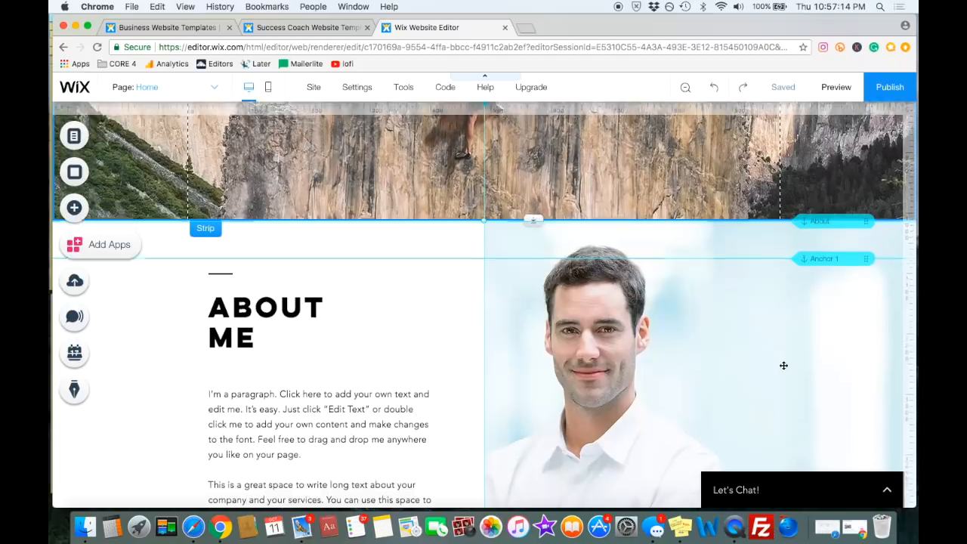
scroll(649, 313, up, 3)
scroll(649, 313, down, 3)
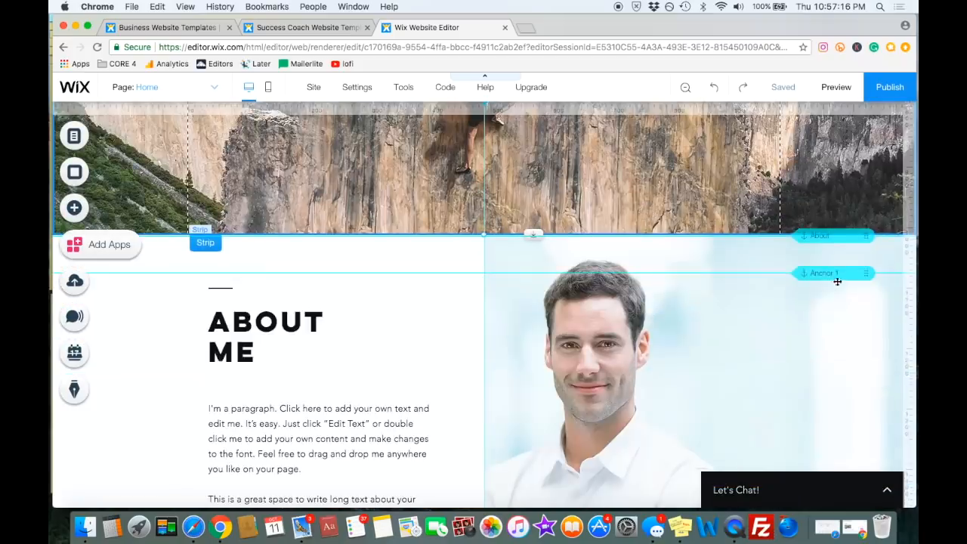
click(866, 276)
click(835, 276)
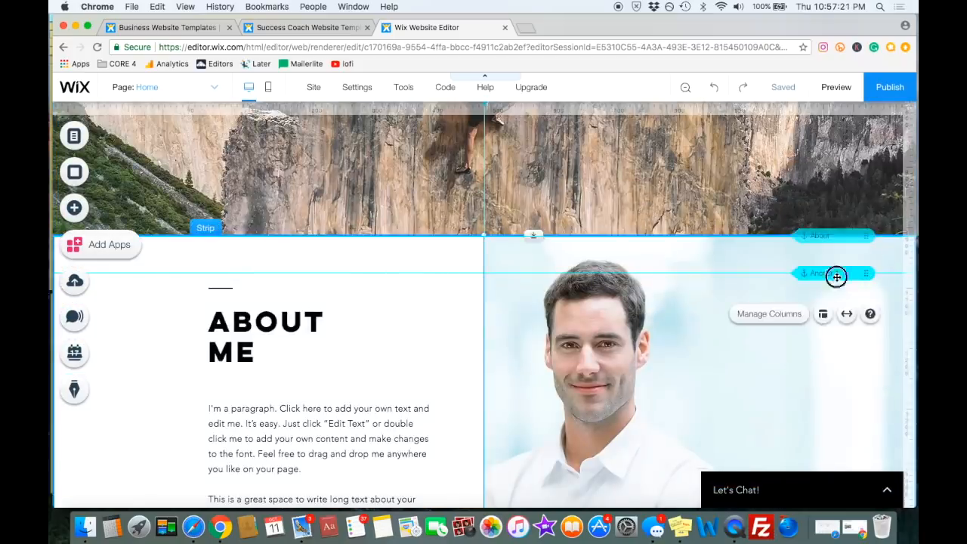
right_click(826, 276)
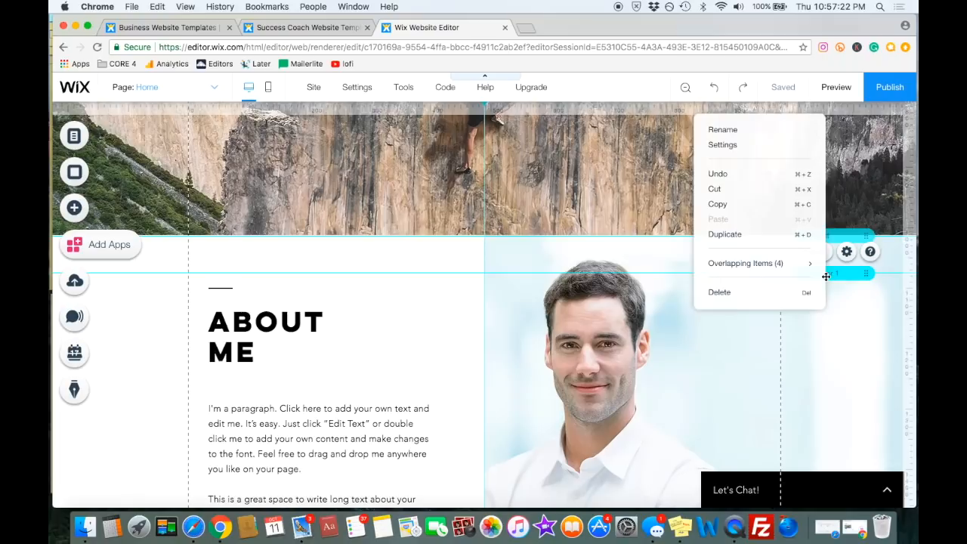
click(721, 293)
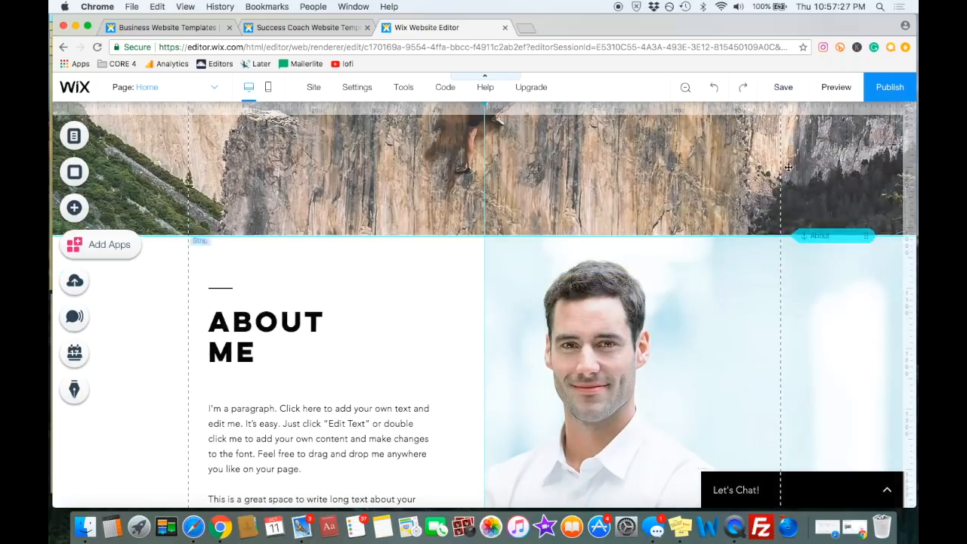
Check the link settings of the Read More button in the About Me section, close them and dismiss the saving error dialog
scroll(685, 289, up, 10)
scroll(797, 281, down, 10)
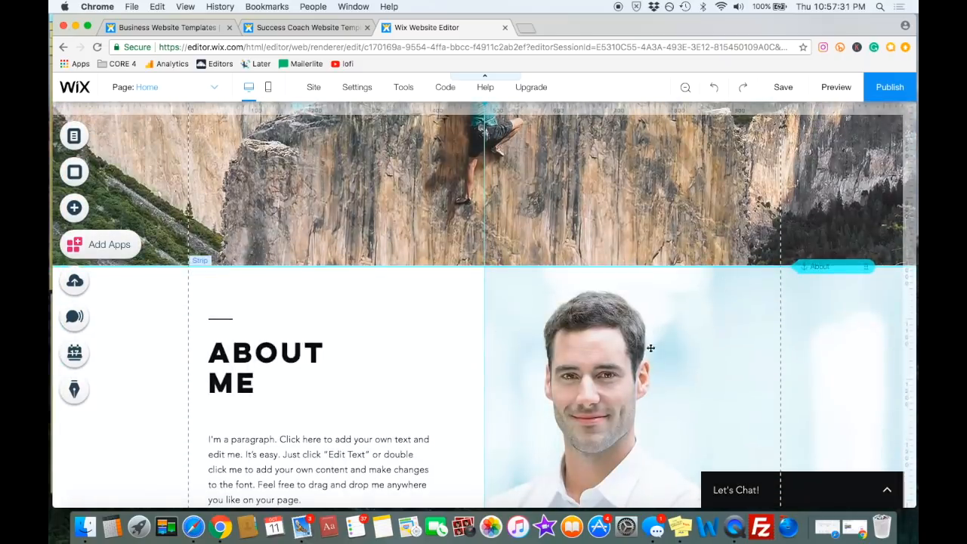
scroll(749, 196, down, 2)
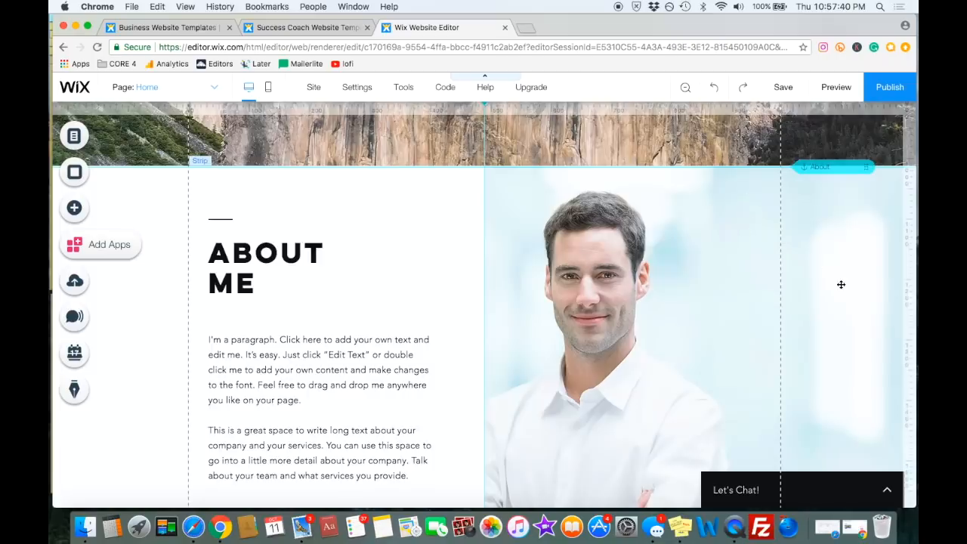
scroll(841, 285, down, 2)
scroll(840, 285, up, 1)
scroll(841, 285, down, 1)
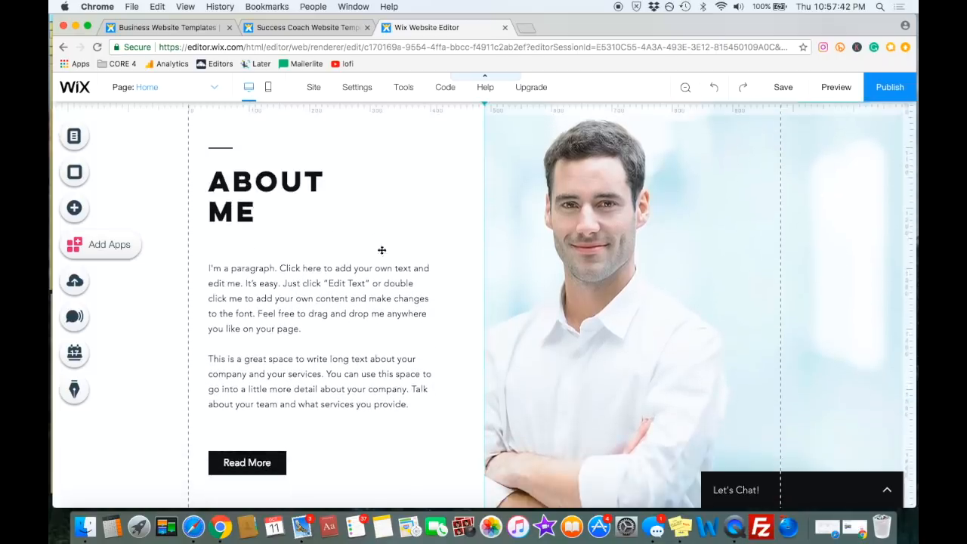
click(309, 212)
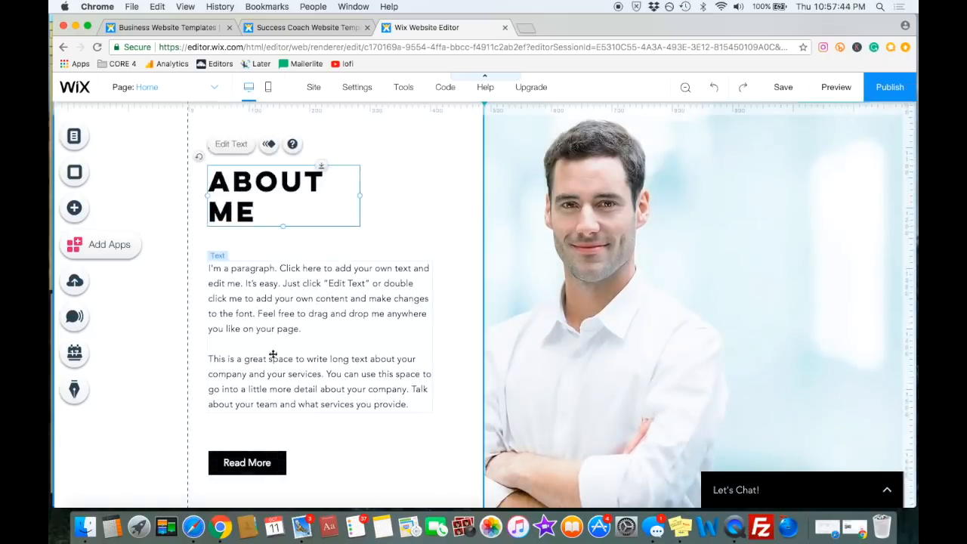
scroll(262, 333, down, 3)
click(231, 340)
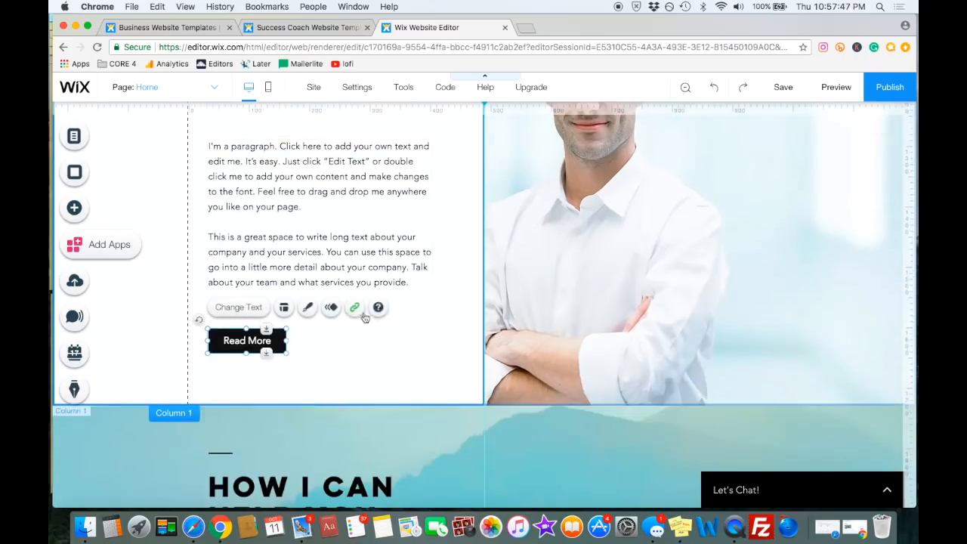
click(354, 307)
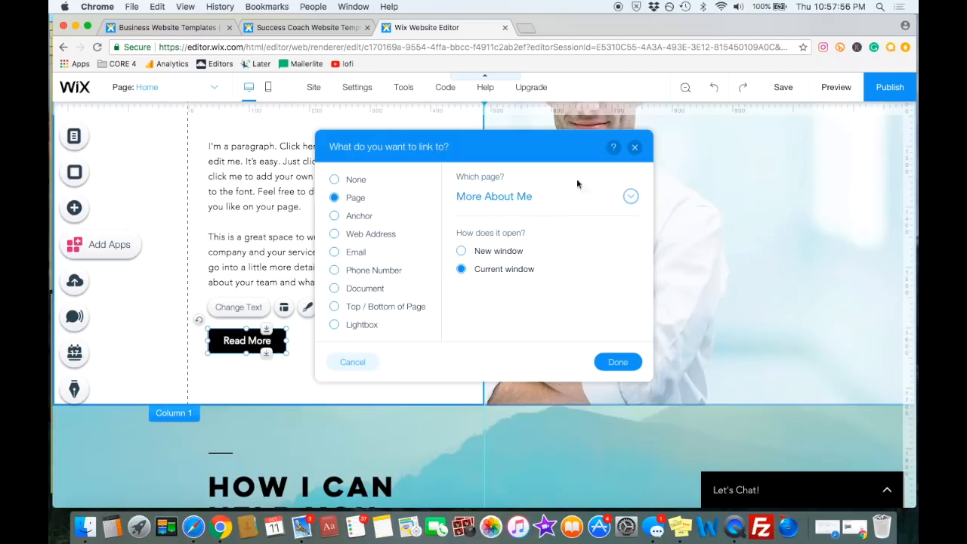
click(634, 146)
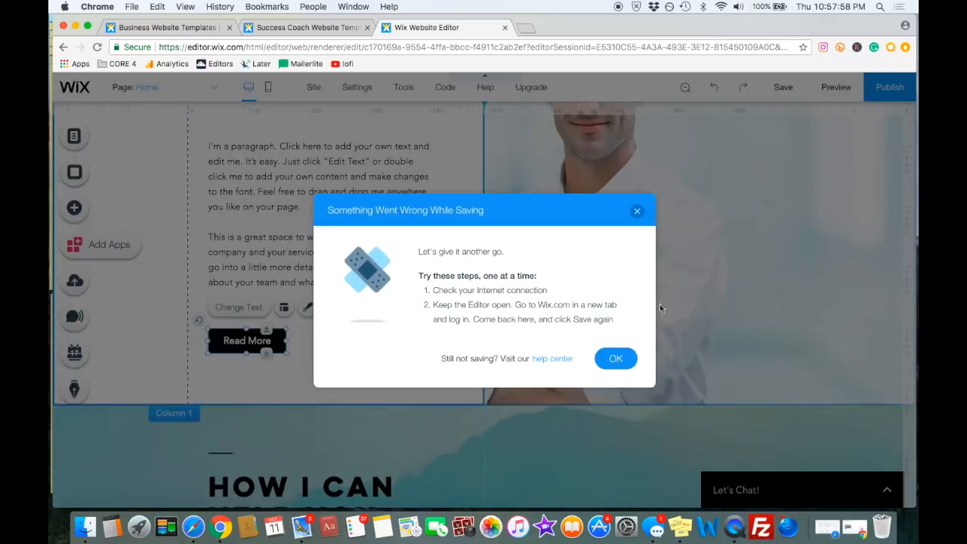
click(636, 215)
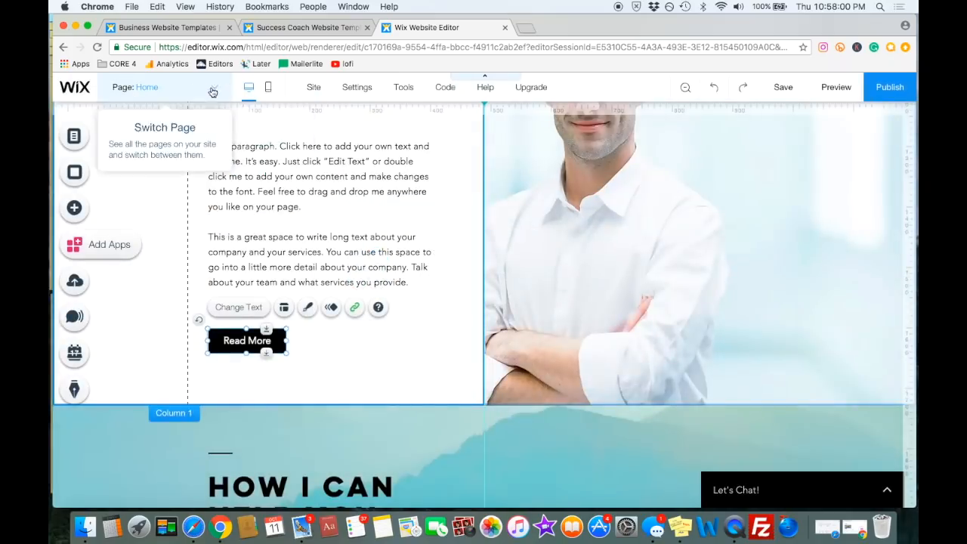
Switch to the More About Me page and look through its content down to the Certifications and Qualifications sections
click(213, 89)
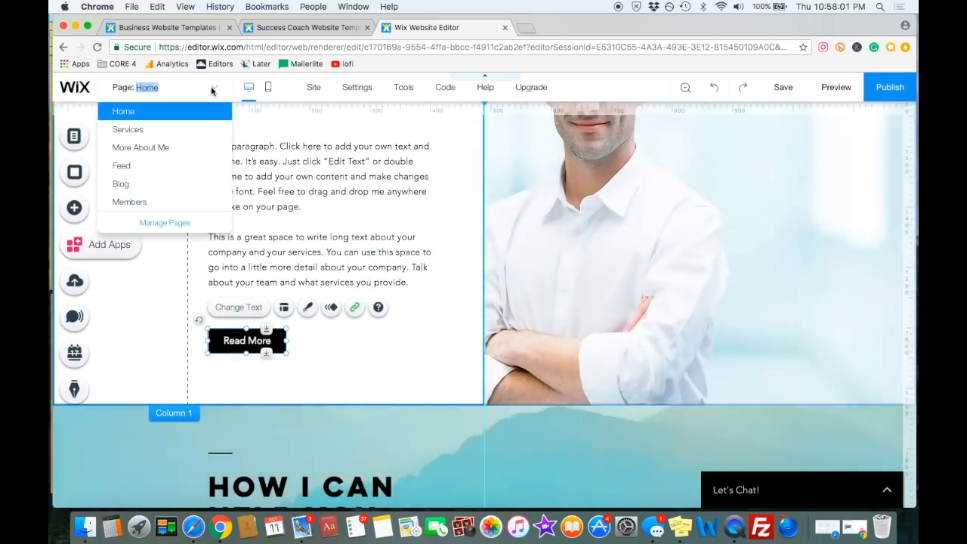
click(135, 154)
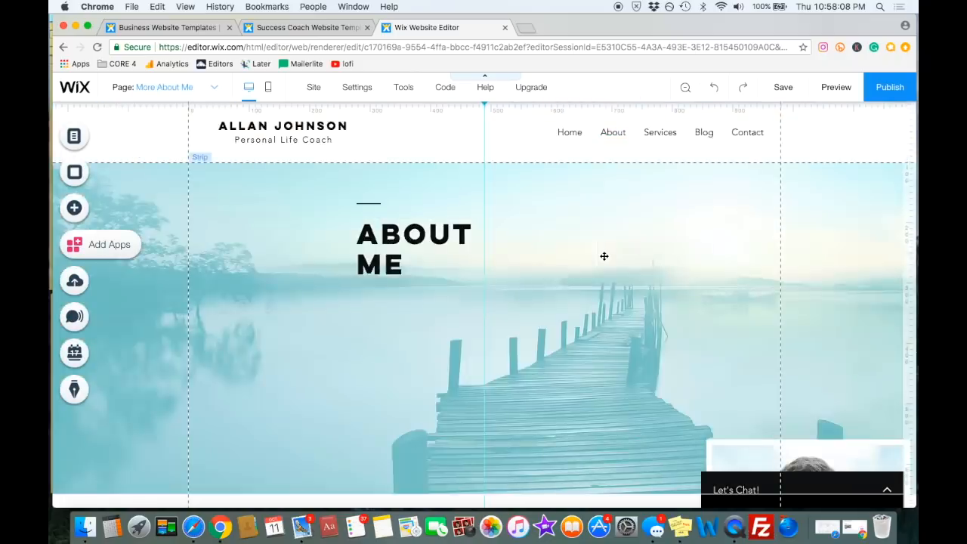
scroll(604, 256, down, 5)
scroll(744, 350, down, 9)
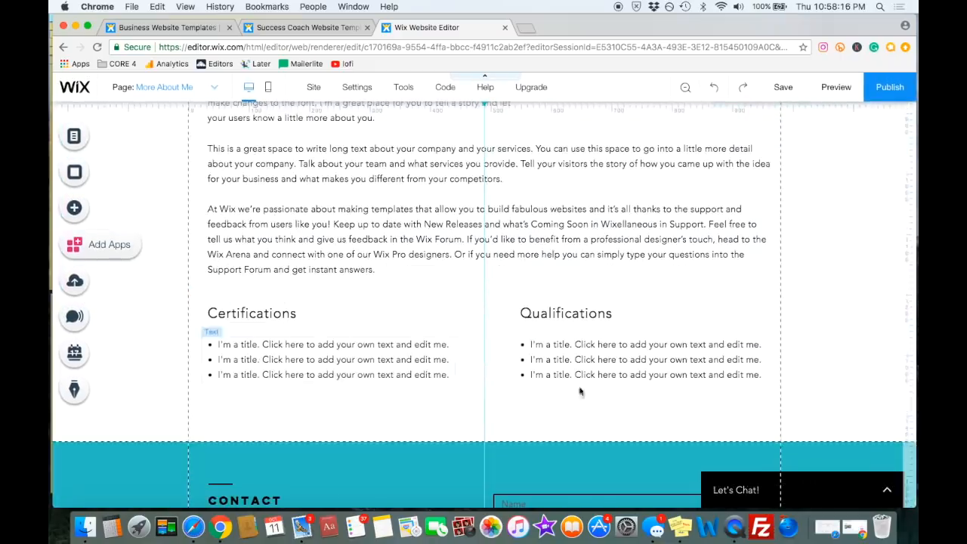
scroll(490, 254, up, 10)
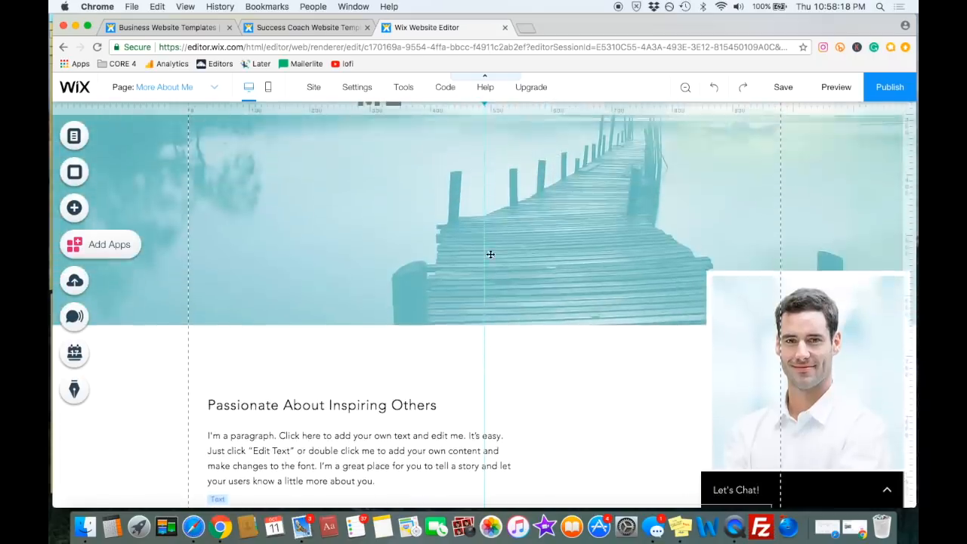
scroll(742, 284, up, 5)
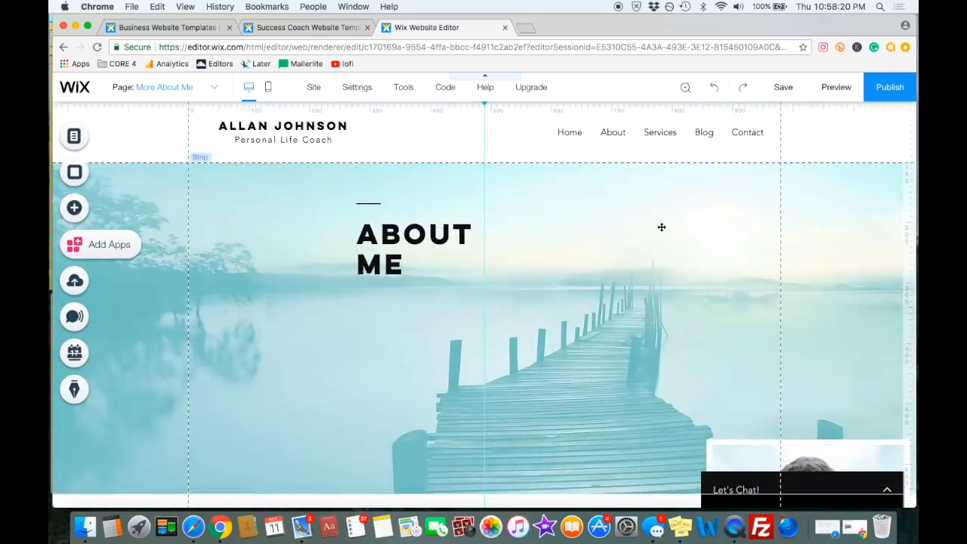
Return to the Home page and check the link settings of the Read More button in the About Me section
click(209, 87)
click(126, 111)
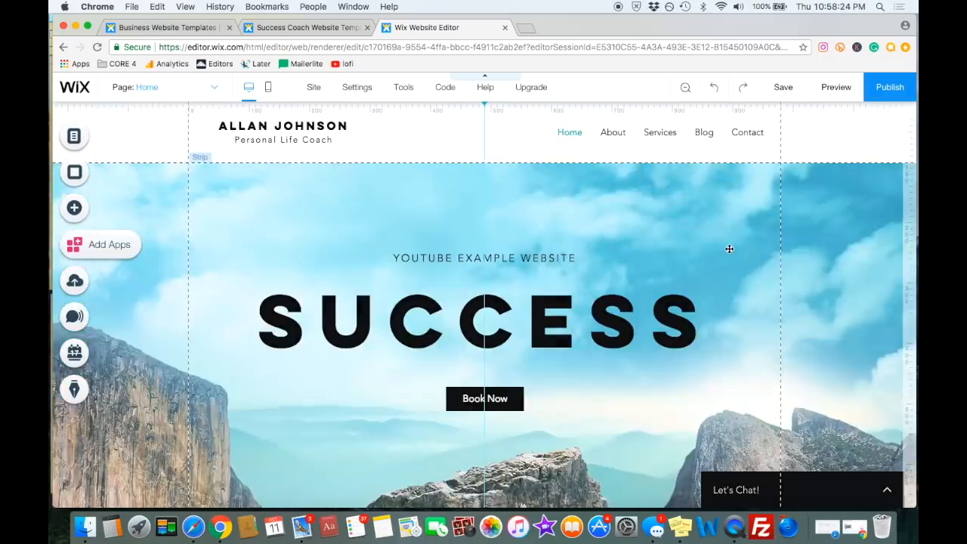
scroll(728, 248, down, 10)
scroll(729, 249, down, 1)
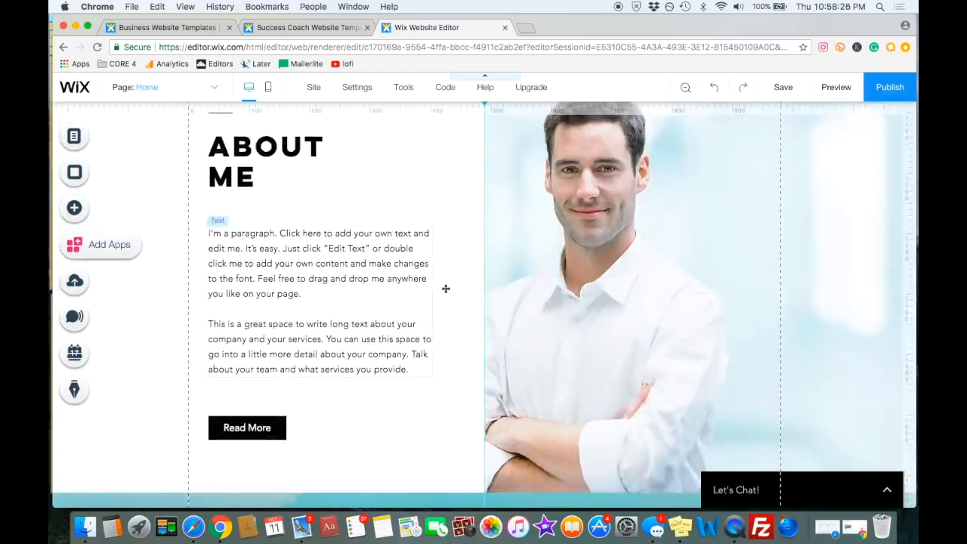
scroll(675, 254, up, 3)
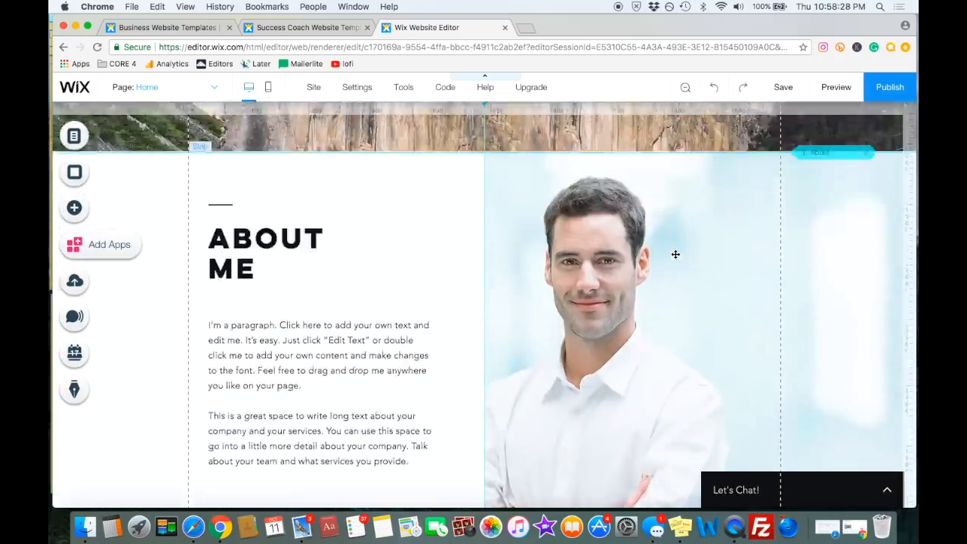
scroll(676, 254, down, 2)
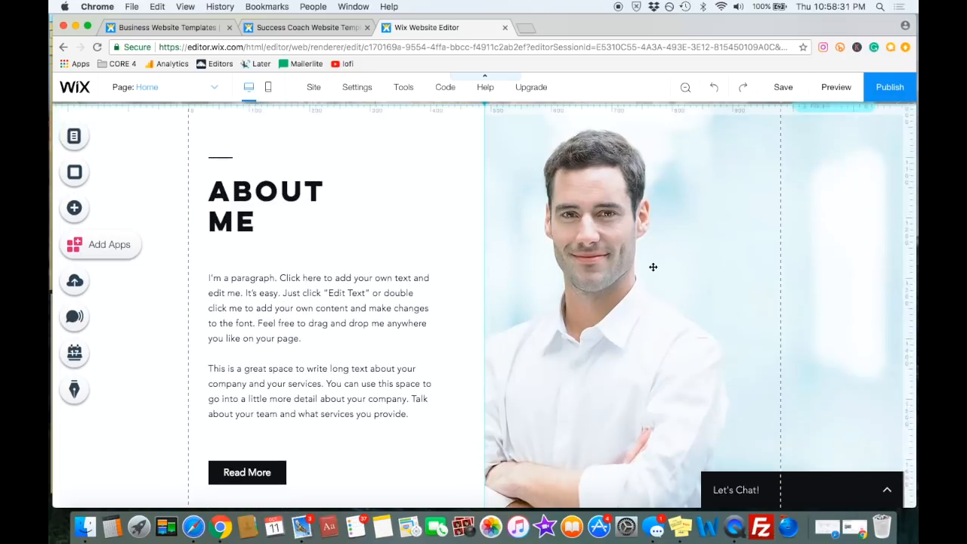
click(240, 471)
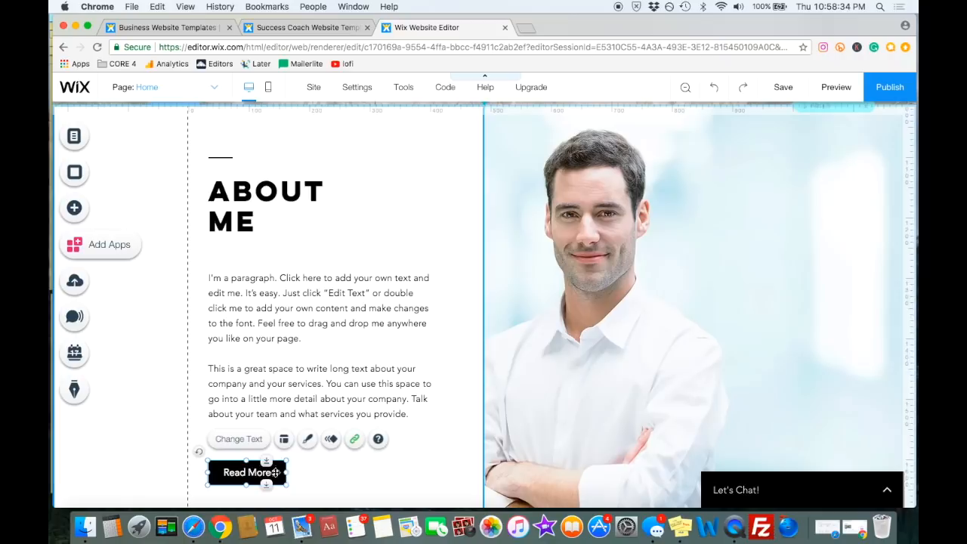
click(355, 441)
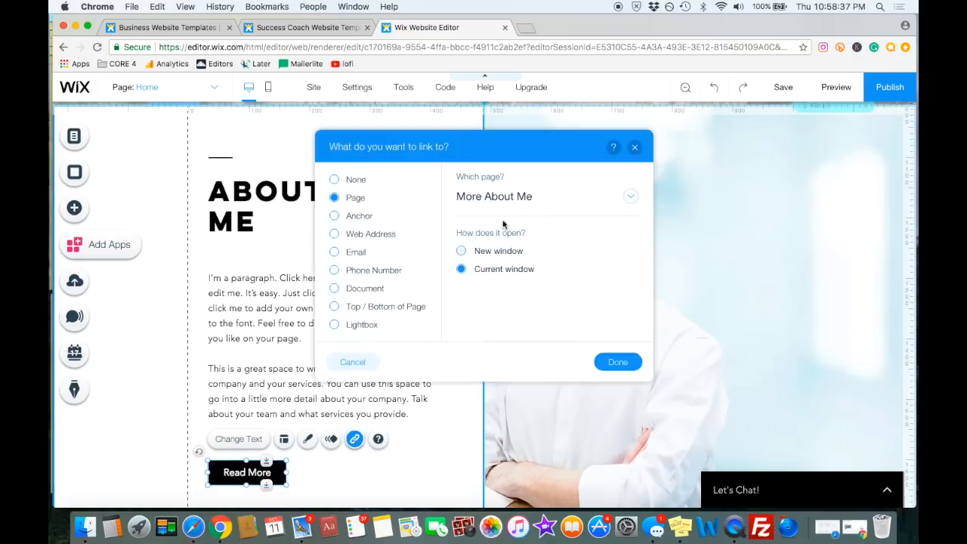
click(634, 147)
View the background image choices for the photo column beside About Me, closing them without replacing the image
click(640, 268)
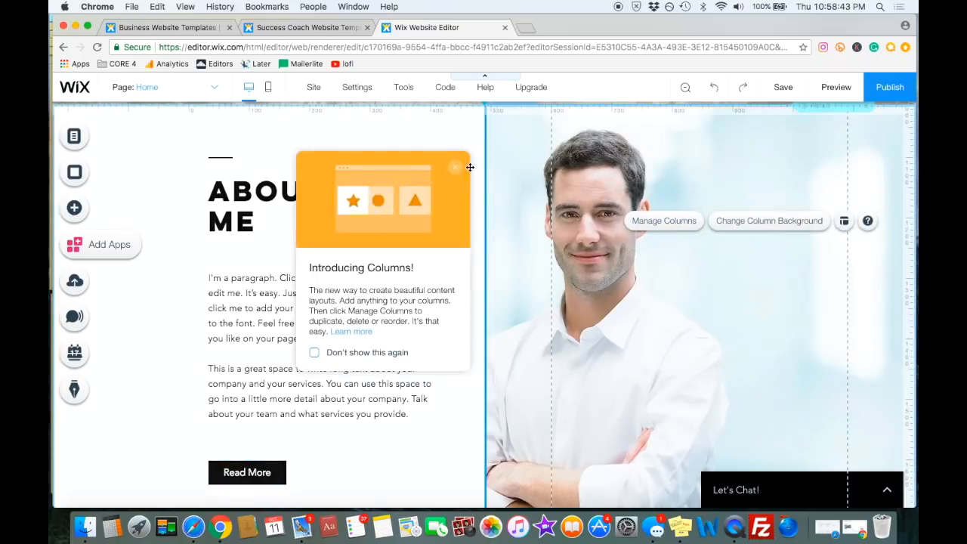
scroll(543, 209, up, 2)
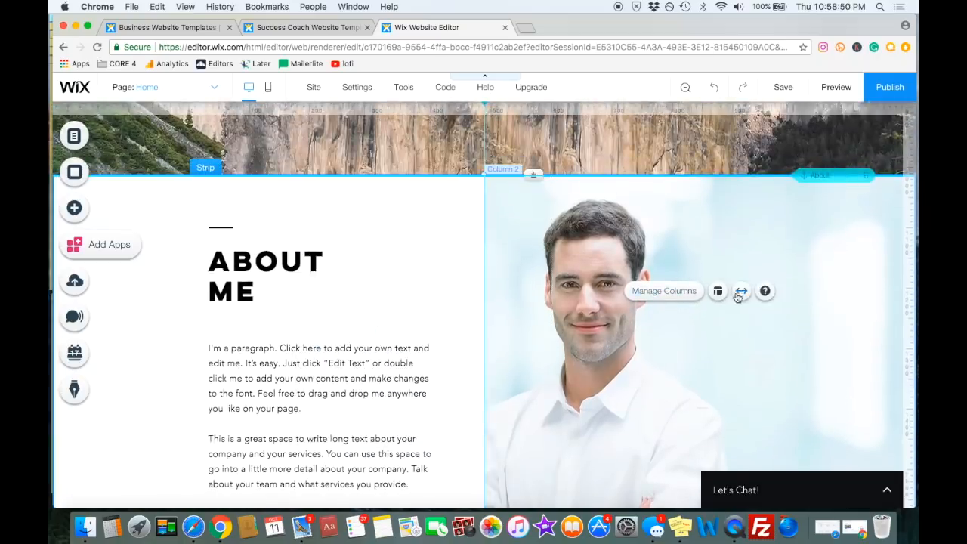
click(738, 297)
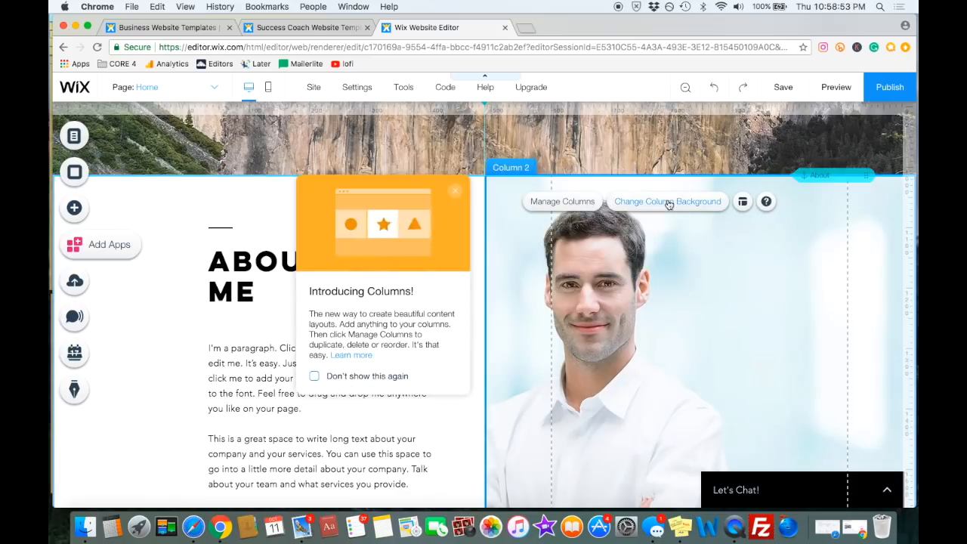
click(668, 202)
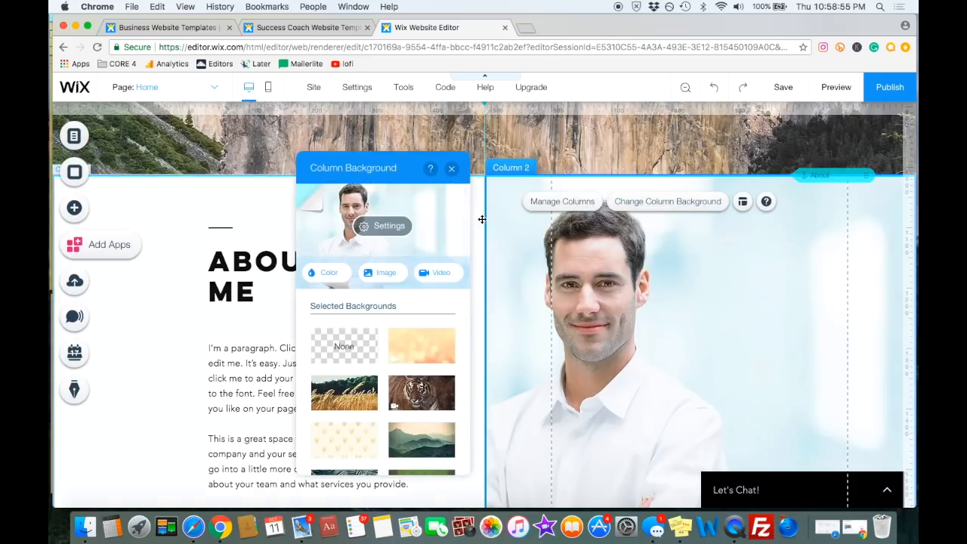
drag(415, 168, 473, 413)
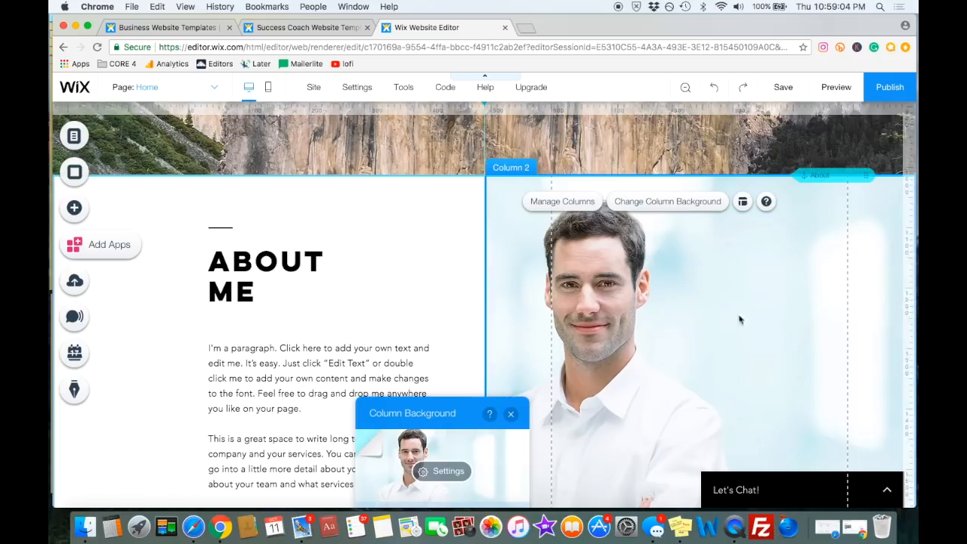
drag(440, 415, 412, 198)
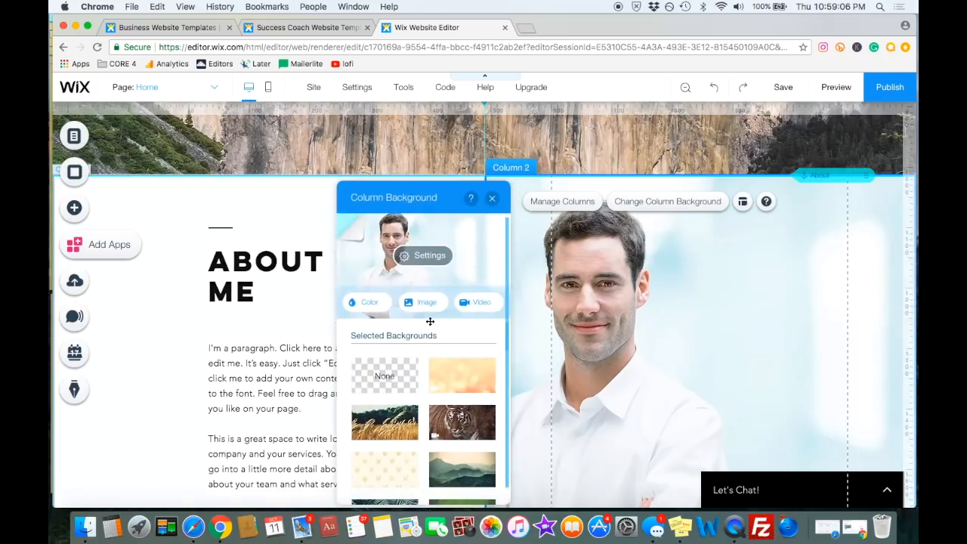
click(419, 303)
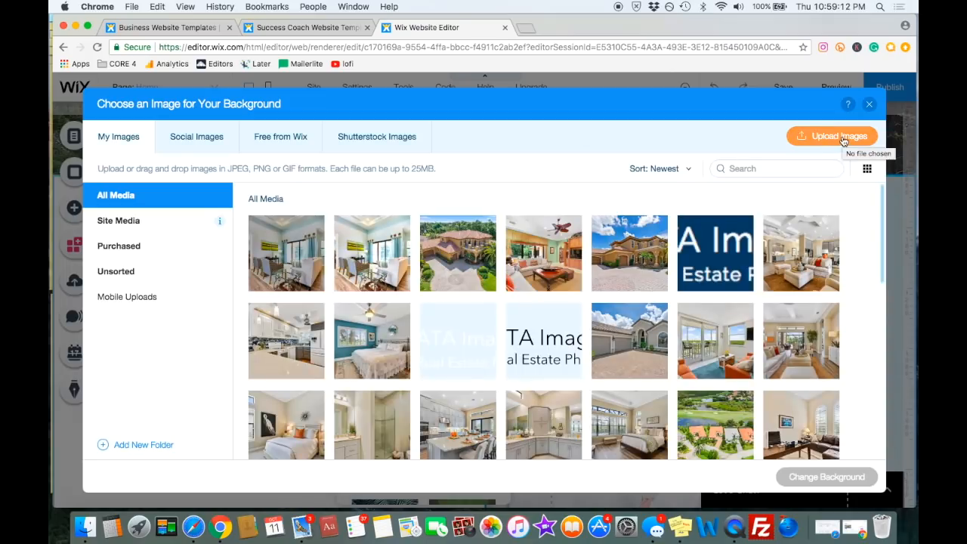
click(869, 103)
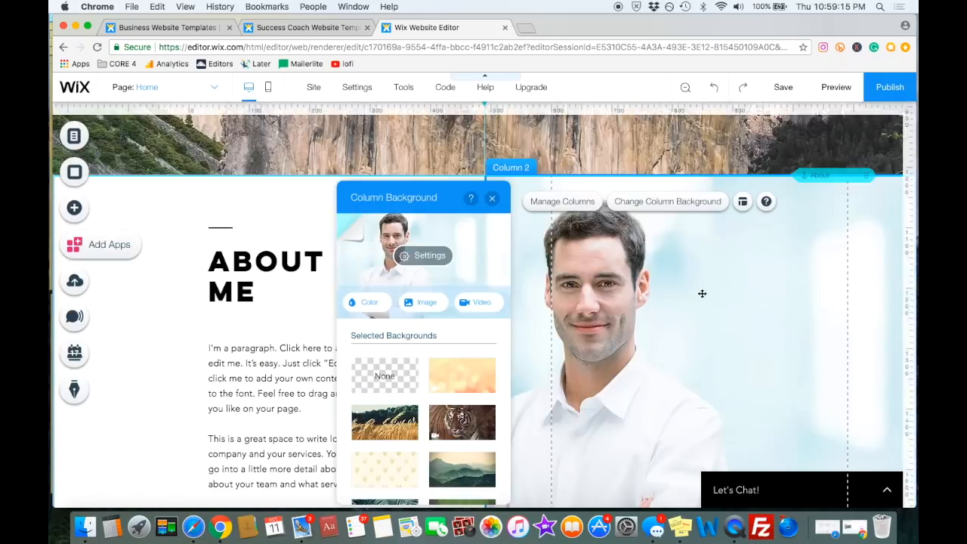
click(492, 199)
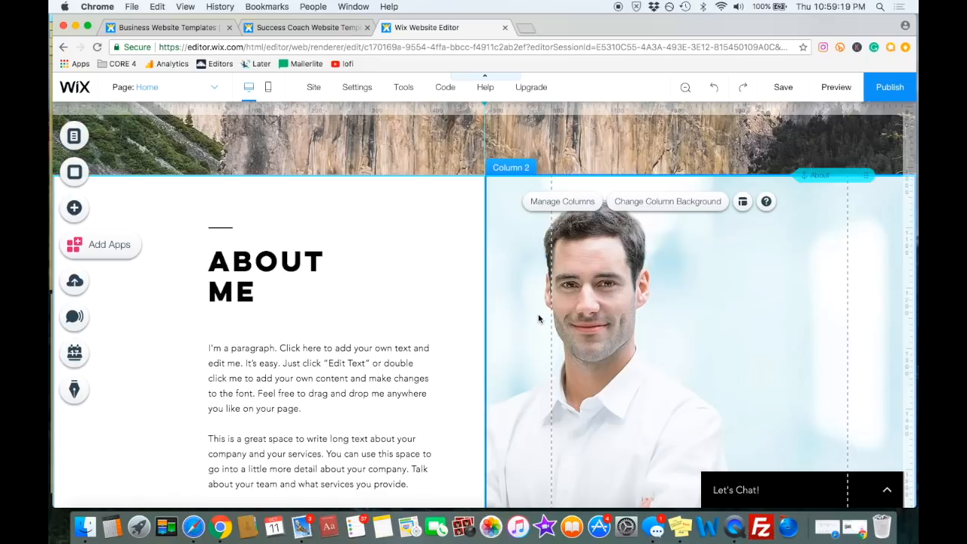
Examine the How I Can Help You section on the Home page, including its service widget and More services button
scroll(538, 318, down, 3)
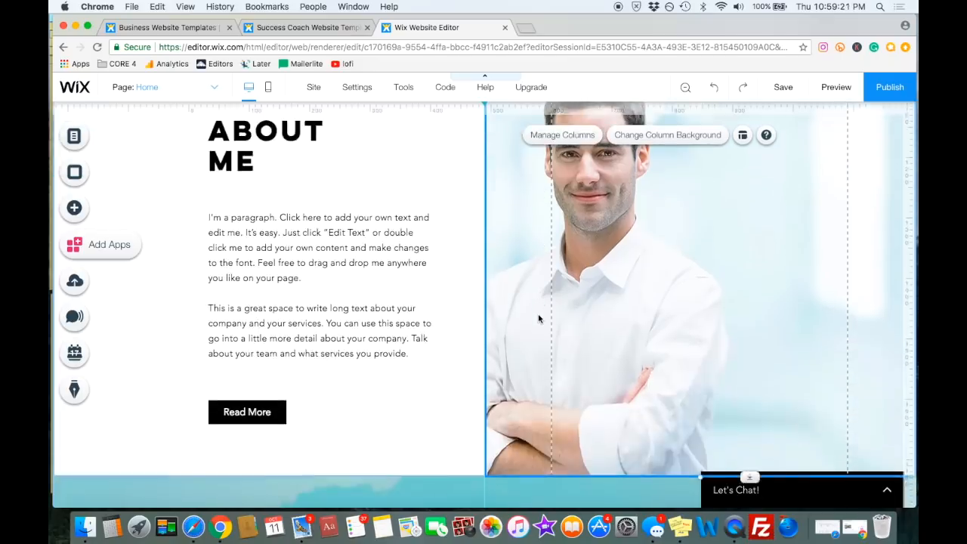
scroll(438, 342, down, 4)
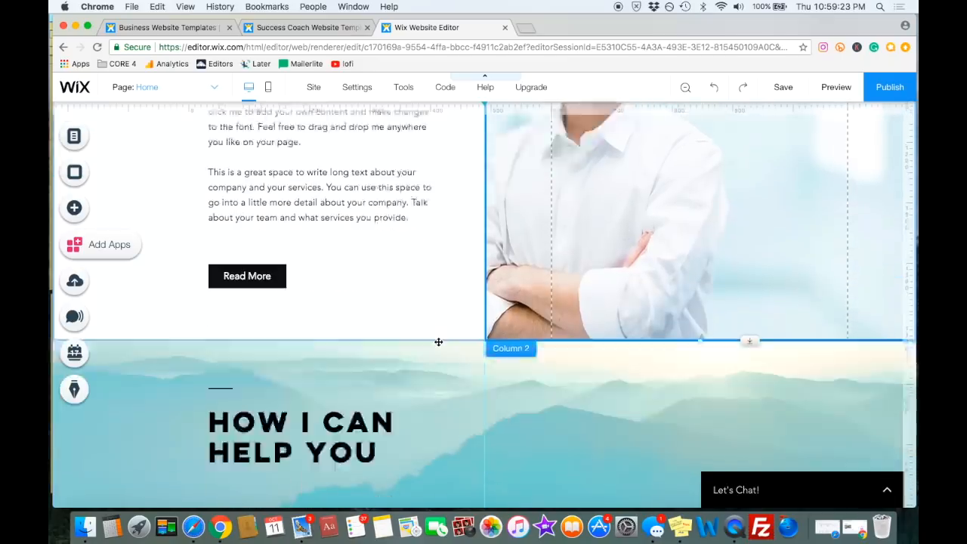
scroll(438, 341, down, 4)
scroll(431, 237, up, 2)
scroll(431, 237, down, 1)
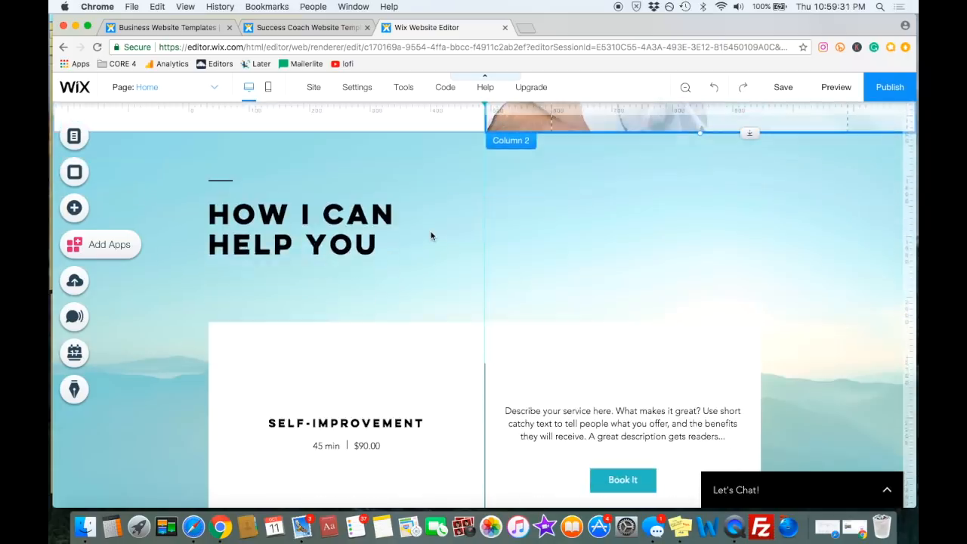
scroll(585, 202, down, 6)
scroll(722, 288, up, 2)
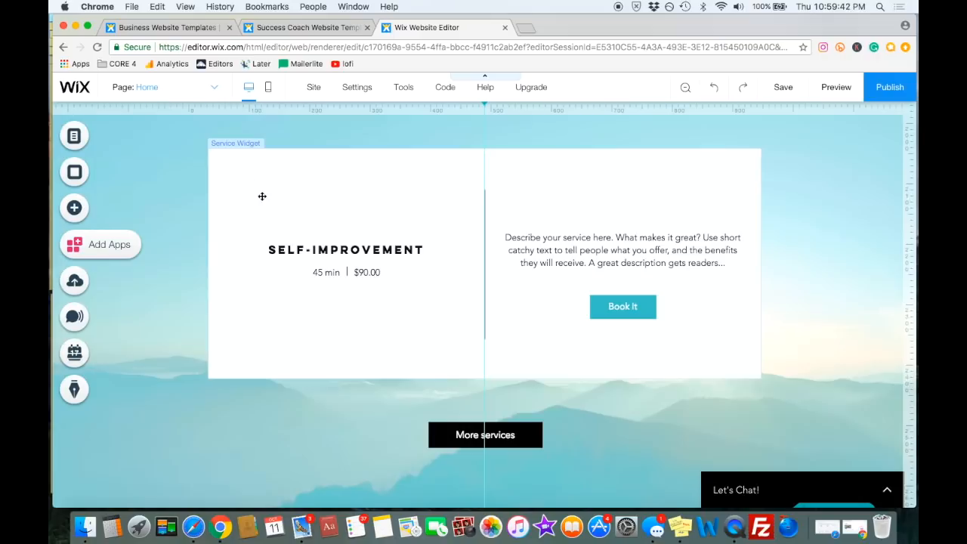
scroll(337, 229, up, 3)
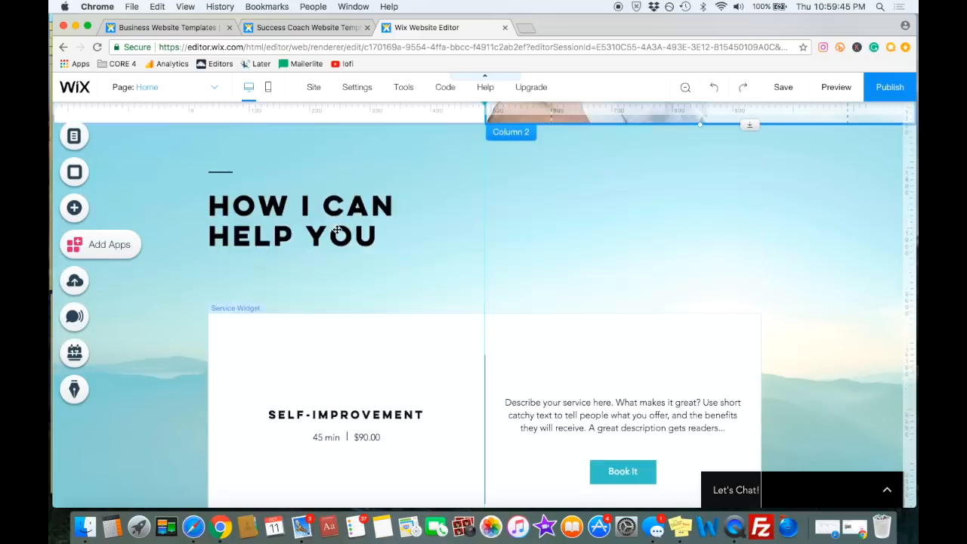
scroll(425, 248, down, 2)
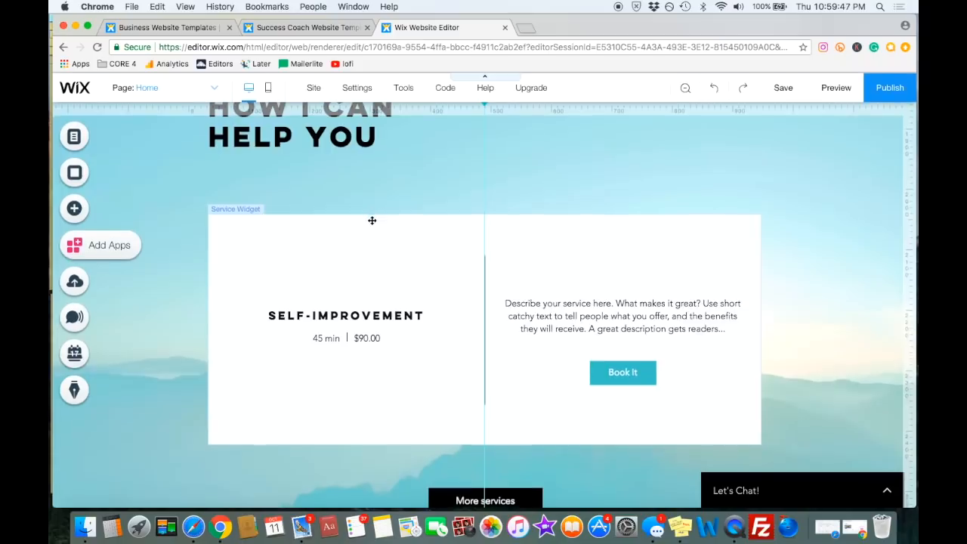
scroll(423, 279, up, 1)
scroll(408, 274, down, 2)
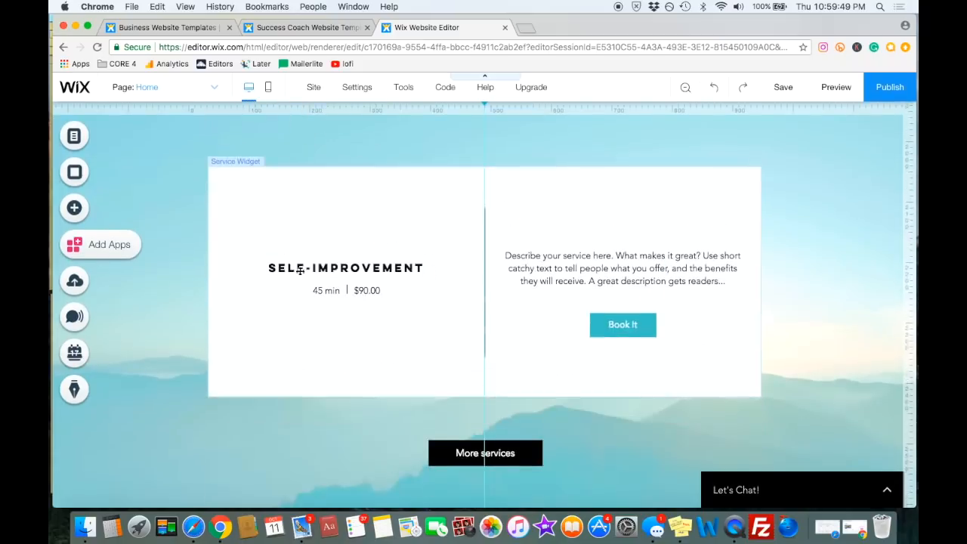
Preview the site, follow the Self-Improvement service's Book It link and look over the Services page
click(633, 326)
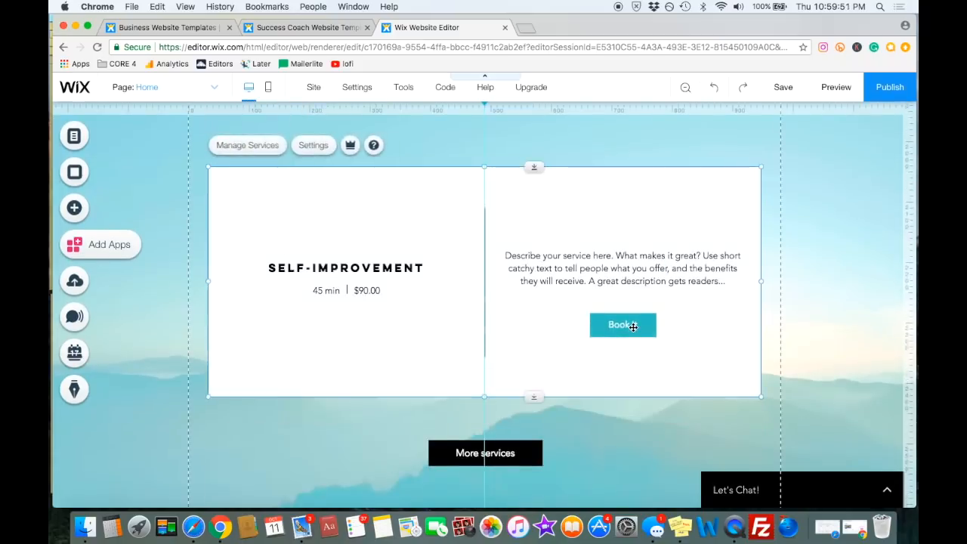
click(626, 360)
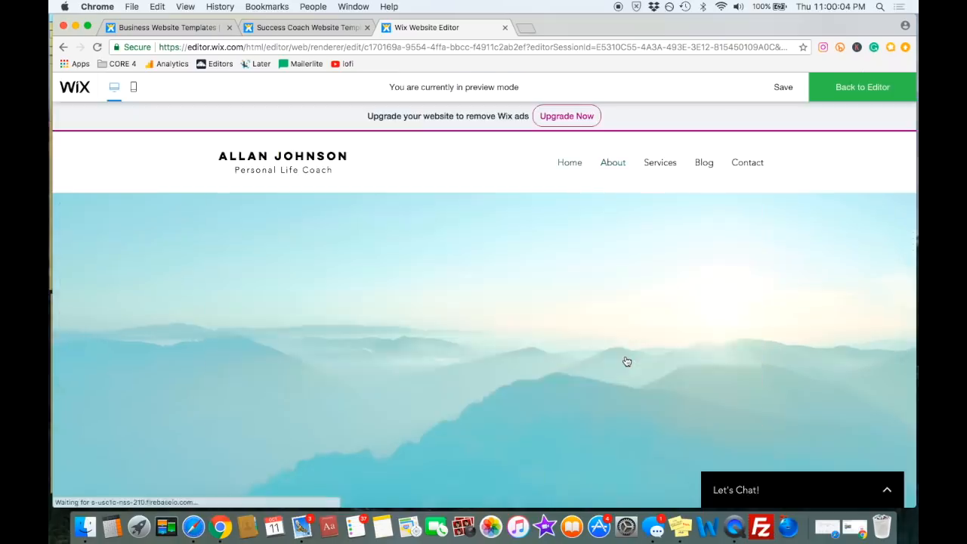
scroll(716, 273, down, 2)
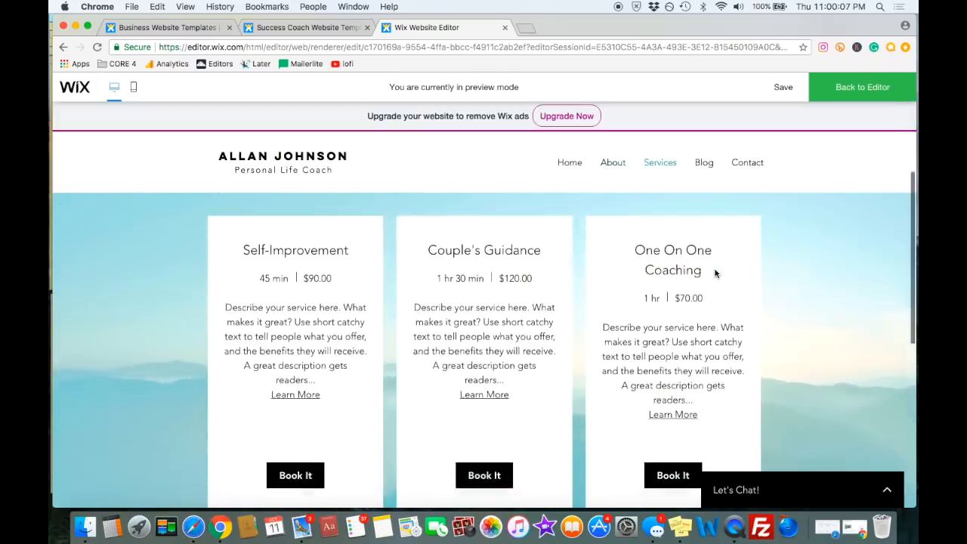
scroll(483, 272, up, 2)
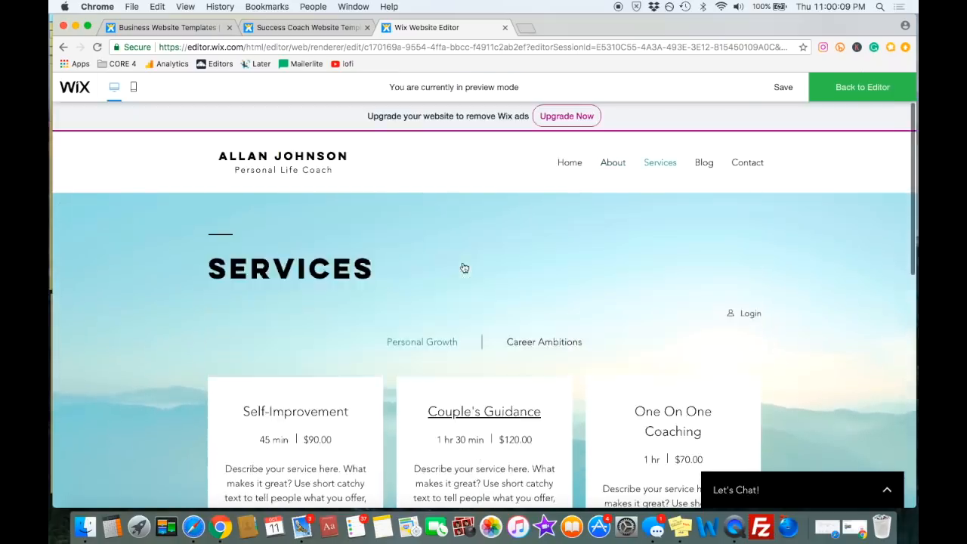
Go back to the Home page in the preview and review the How I Can Help You section down to More services
click(570, 162)
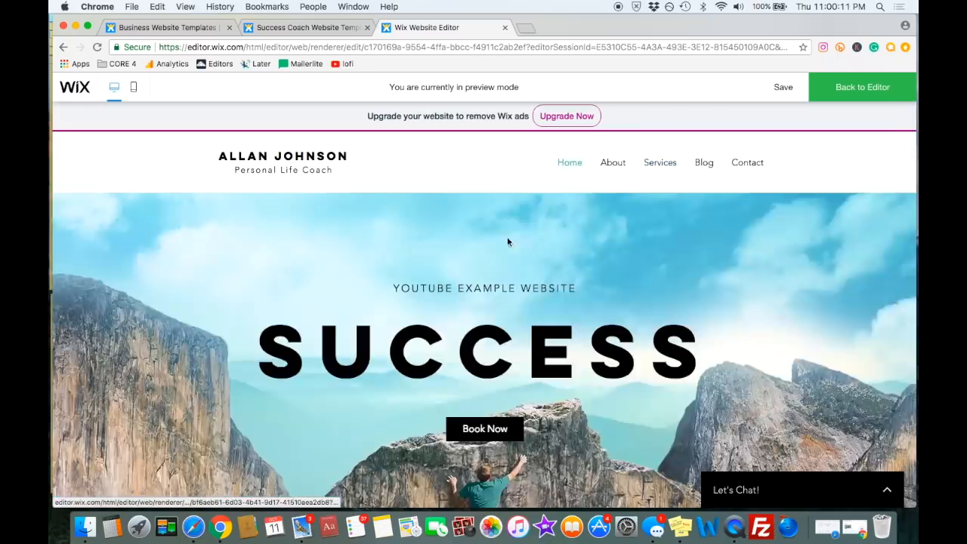
scroll(505, 237, down, 6)
scroll(545, 356, down, 5)
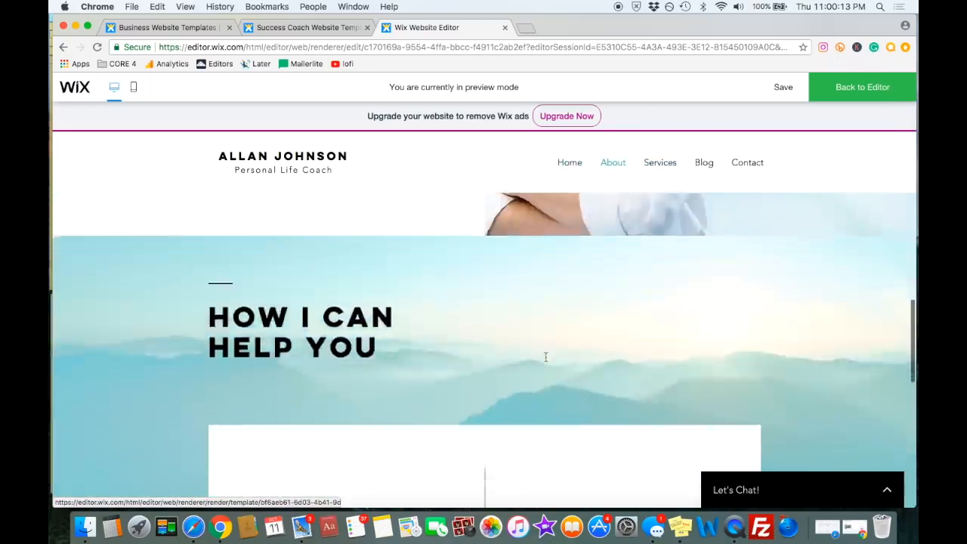
scroll(546, 359, up, 1)
scroll(546, 361, down, 2)
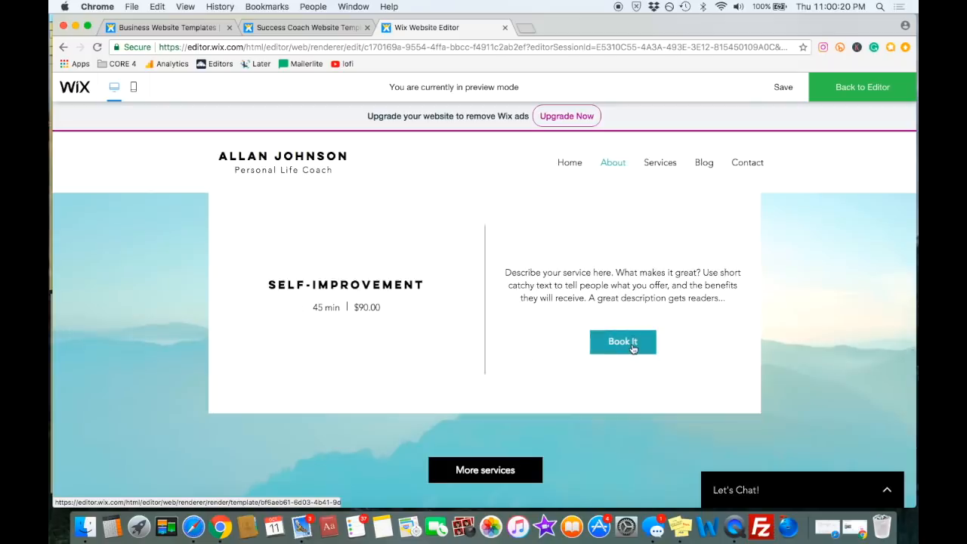
scroll(633, 348, down, 1)
scroll(545, 380, down, 1)
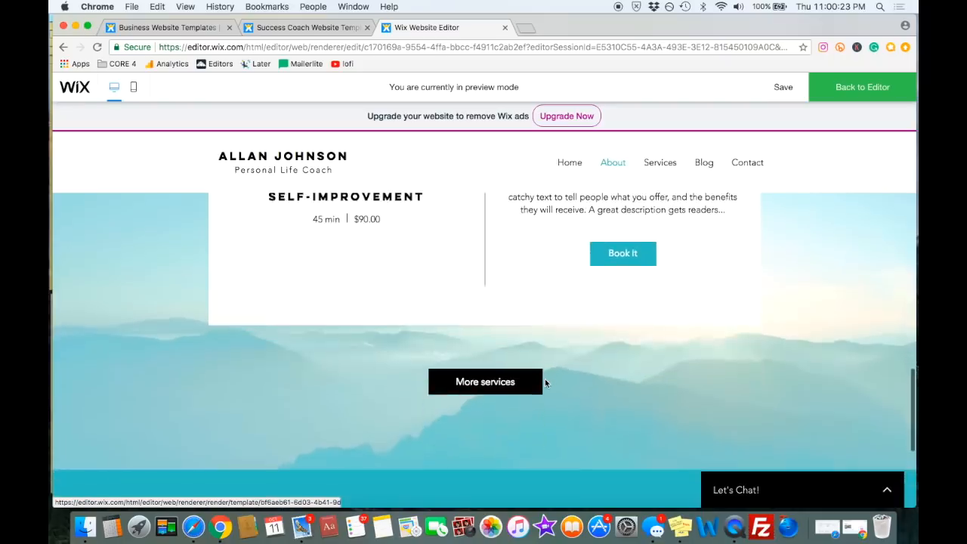
Follow the More services button in the preview, look over the Services page and return to the Home page
click(468, 383)
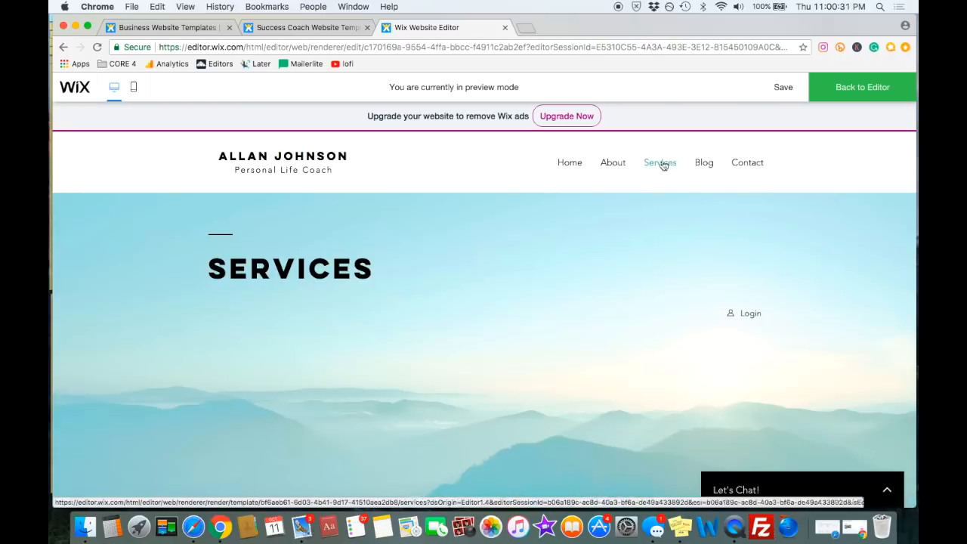
scroll(822, 229, down, 5)
scroll(820, 225, up, 5)
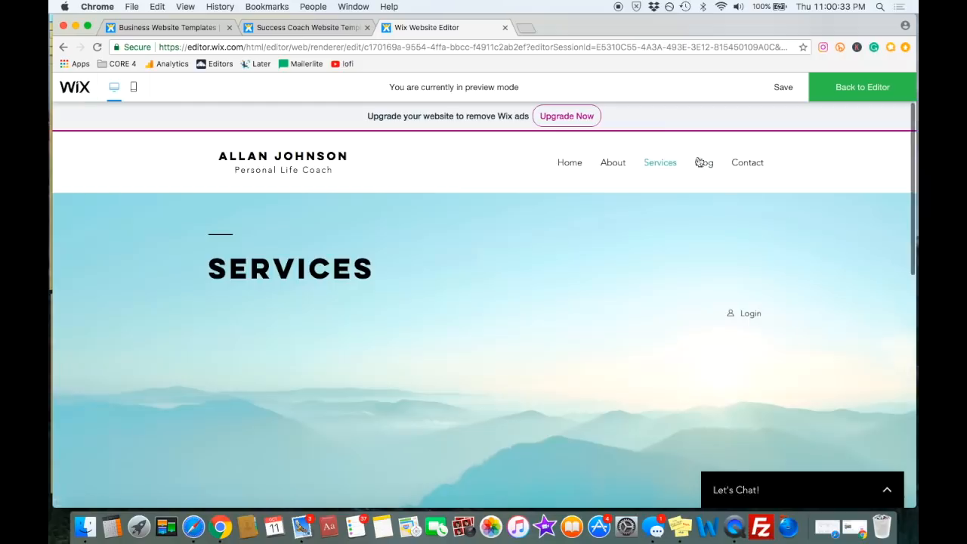
click(565, 163)
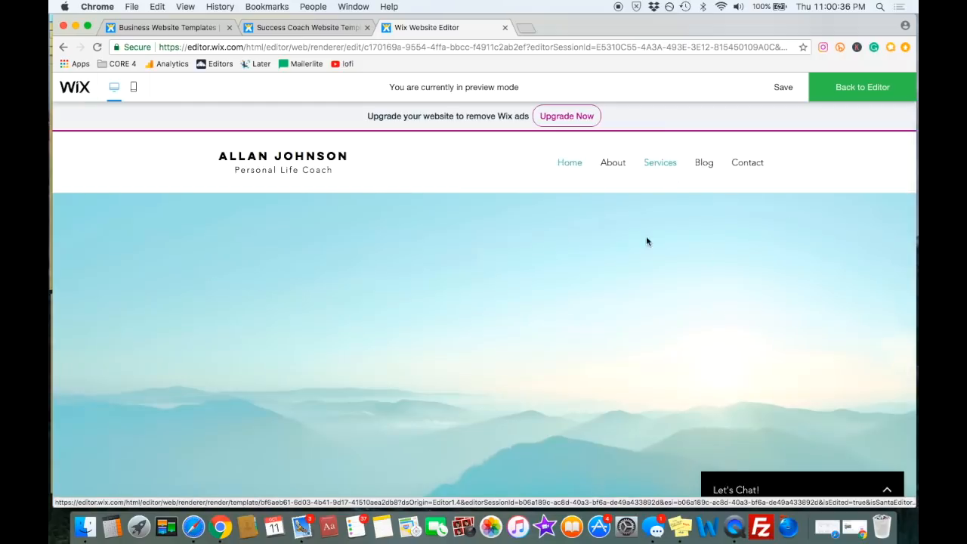
click(659, 162)
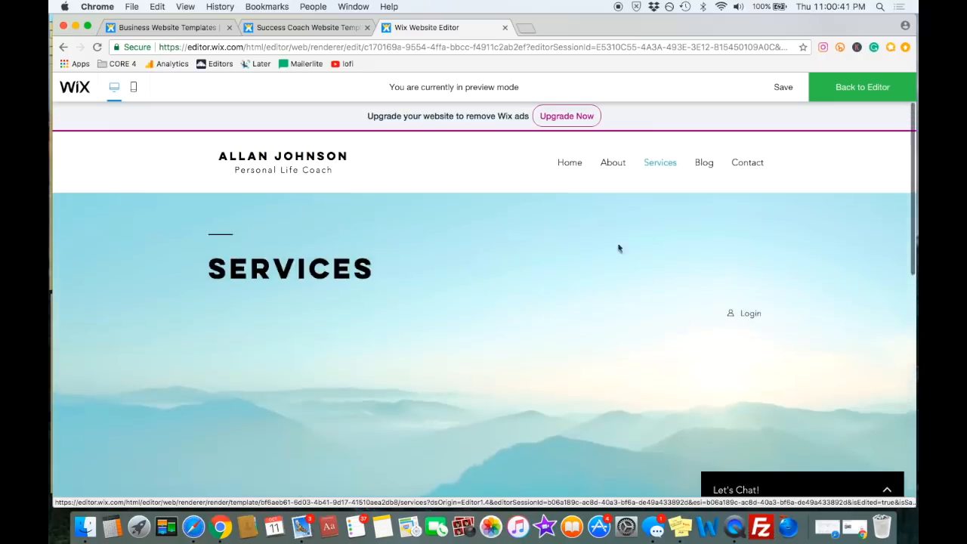
click(563, 165)
Return to the editor and review the Home page down to the Contact section and its form
click(863, 89)
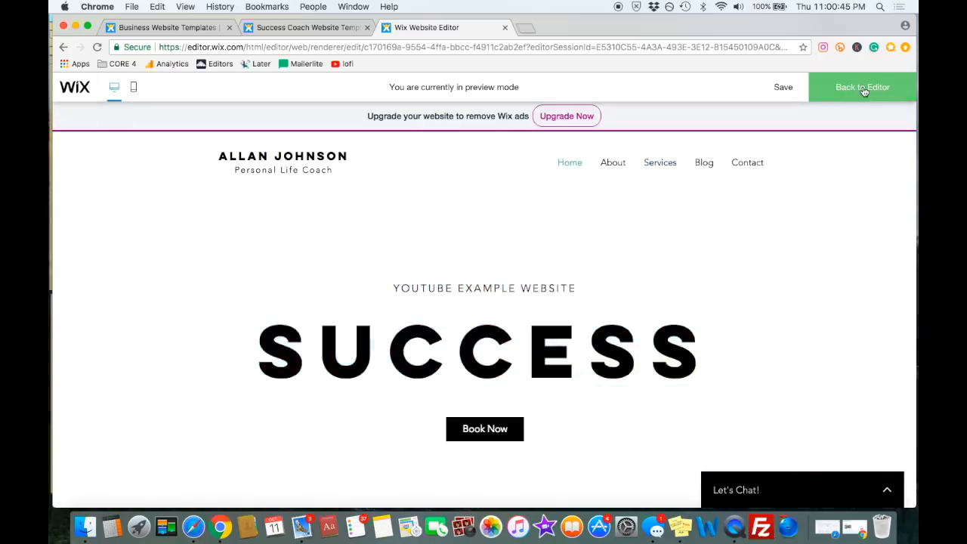
scroll(778, 325, down, 15)
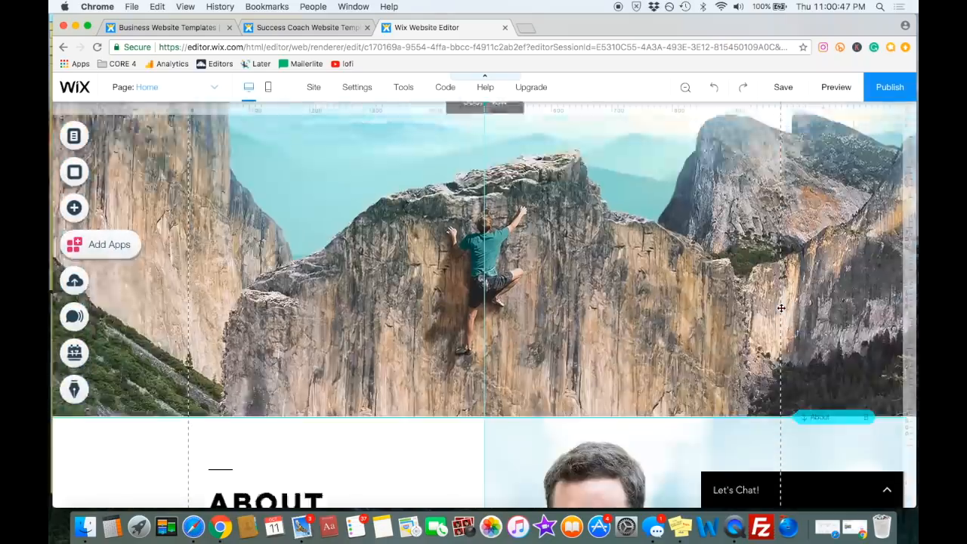
scroll(820, 355, down, 12)
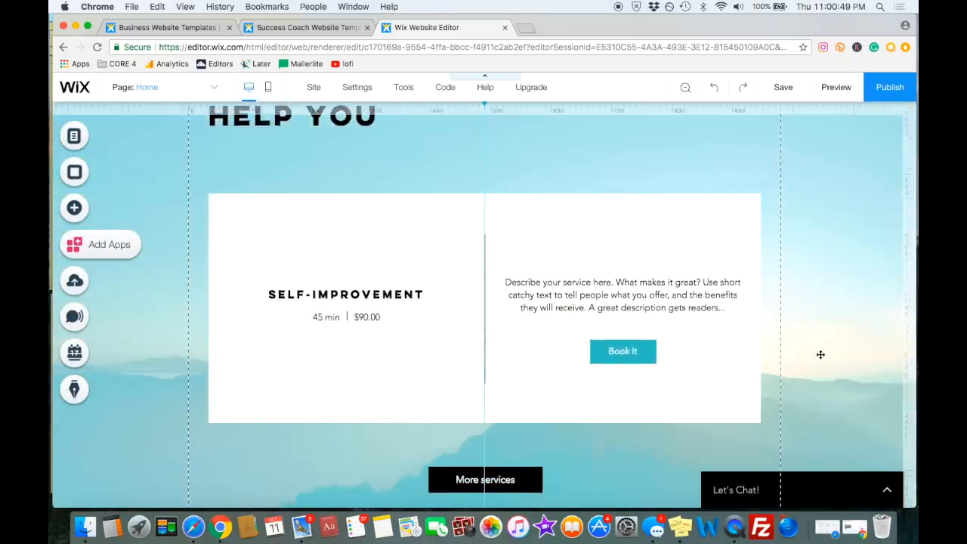
scroll(820, 354, down, 1)
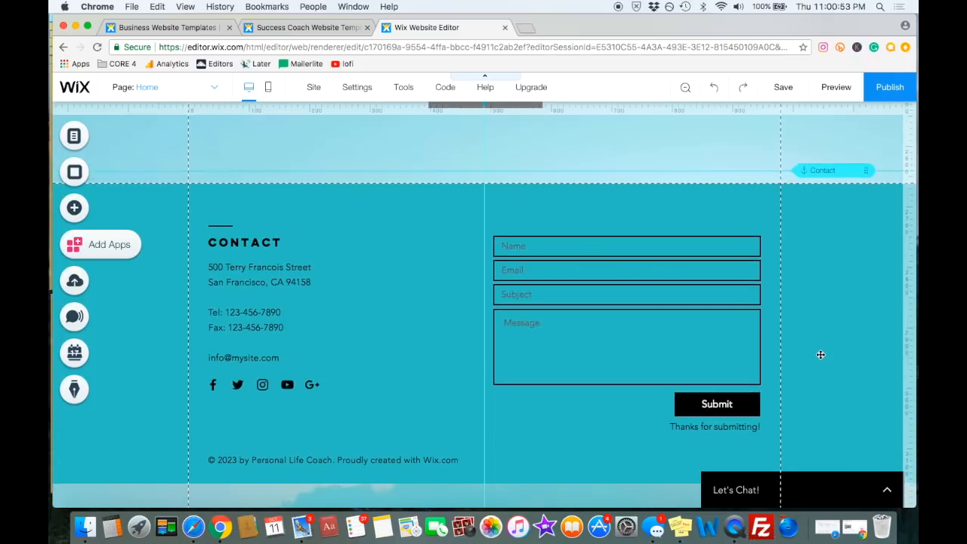
scroll(444, 388, down, 1)
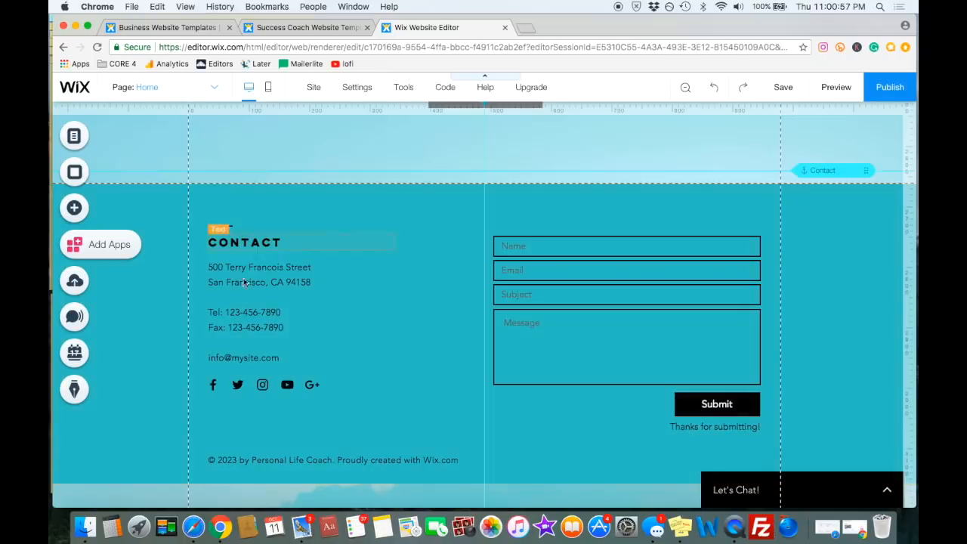
Try removing the Google+ icon from the Contact section's social links, view the icons available to add, and discard the changes
click(231, 385)
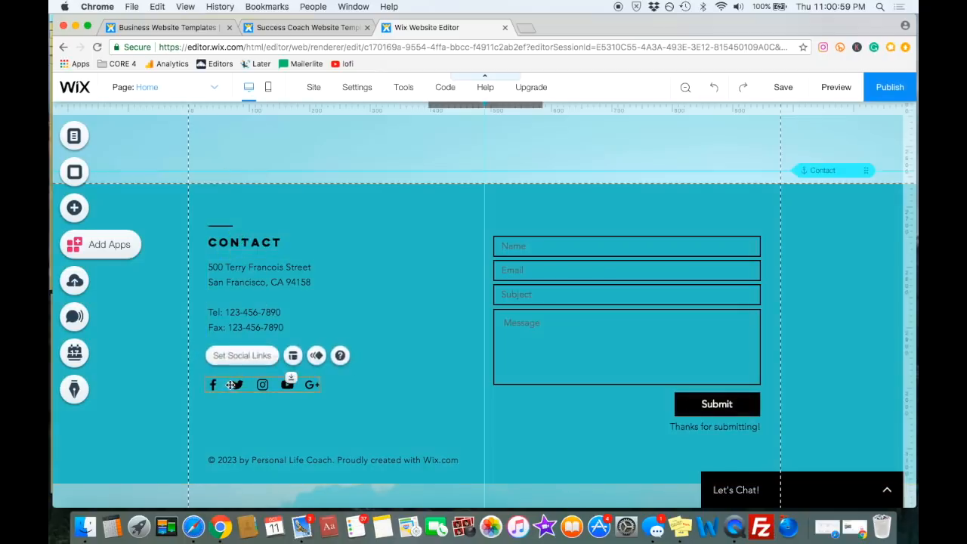
click(241, 355)
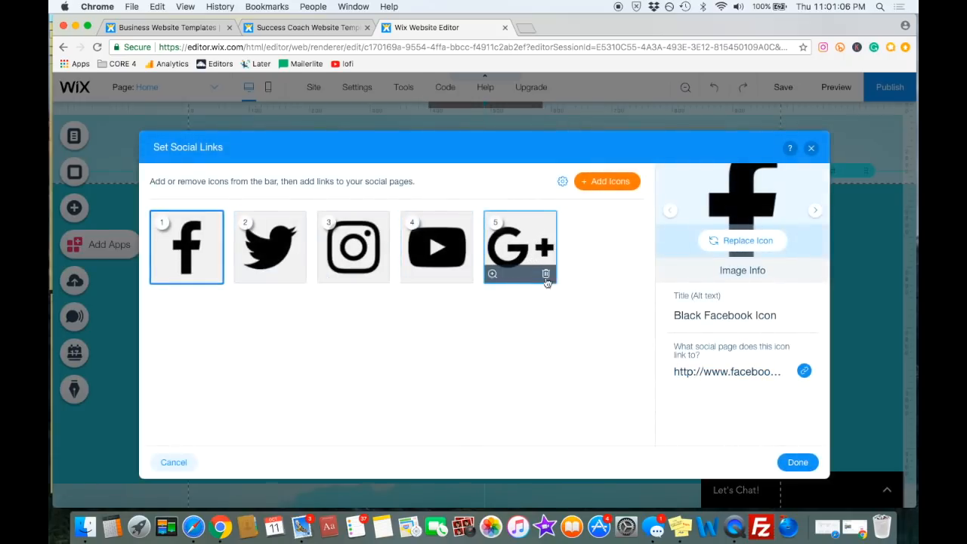
click(545, 278)
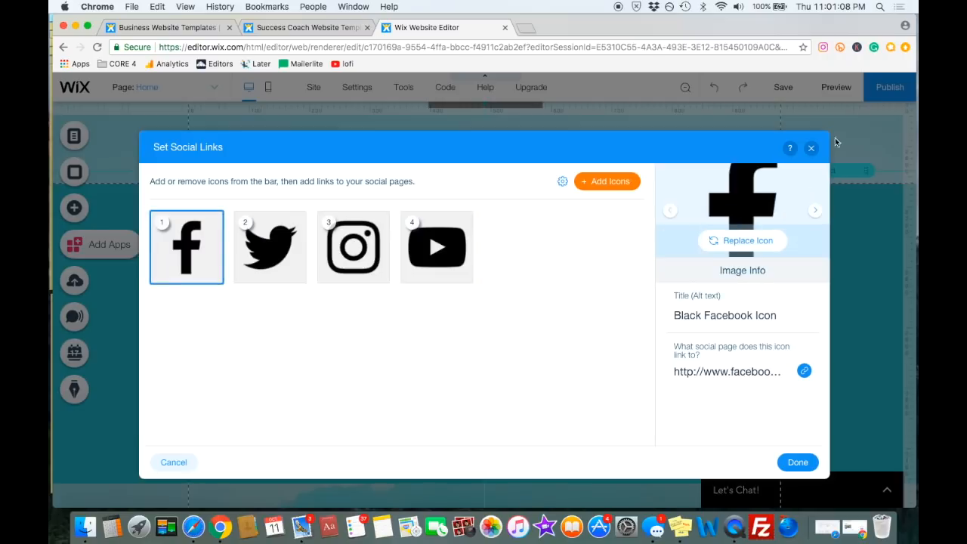
click(810, 149)
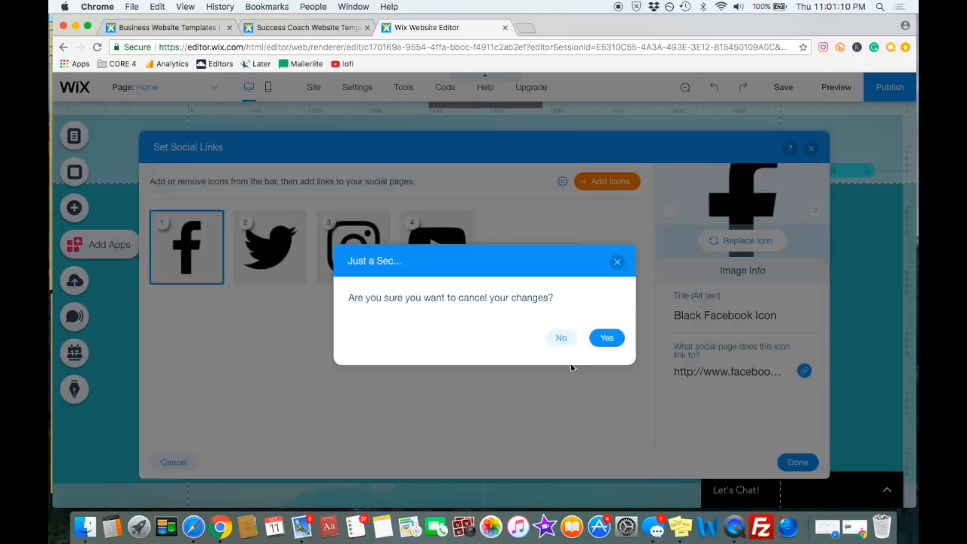
click(560, 339)
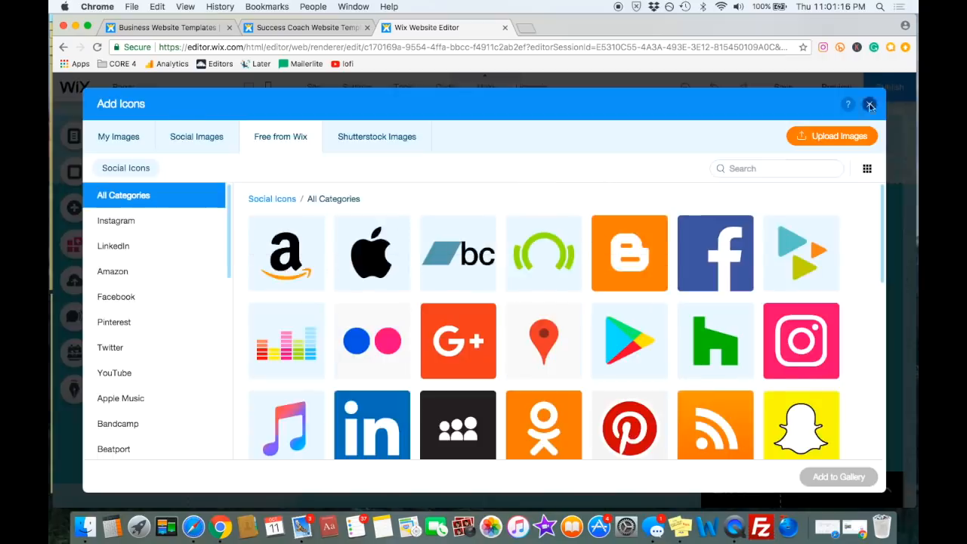
click(869, 105)
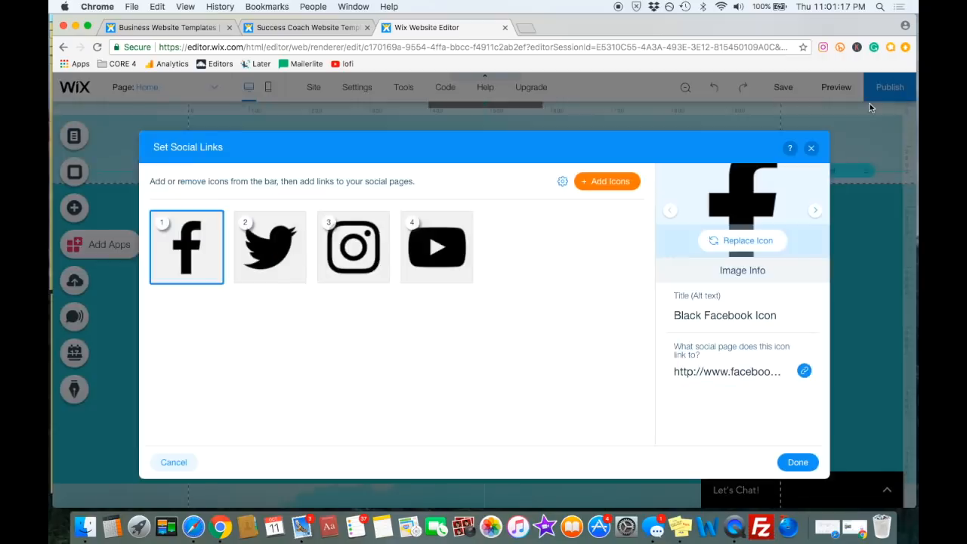
click(812, 147)
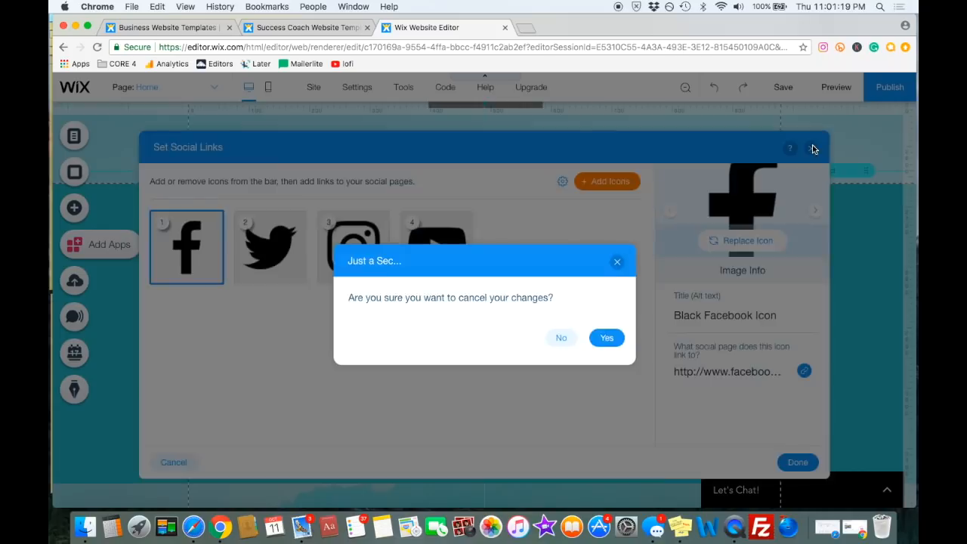
click(607, 338)
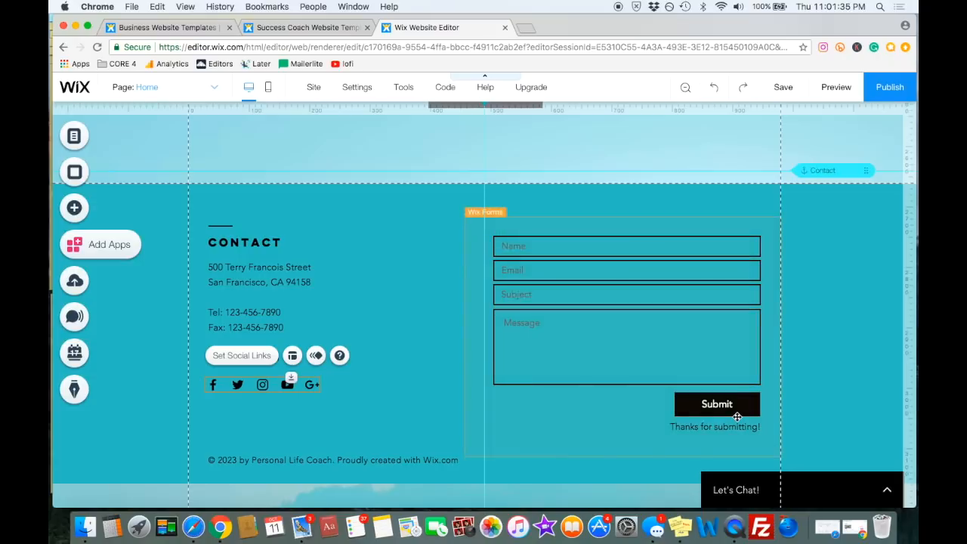
Manage the contact form's fields and delete the Subject field
click(552, 406)
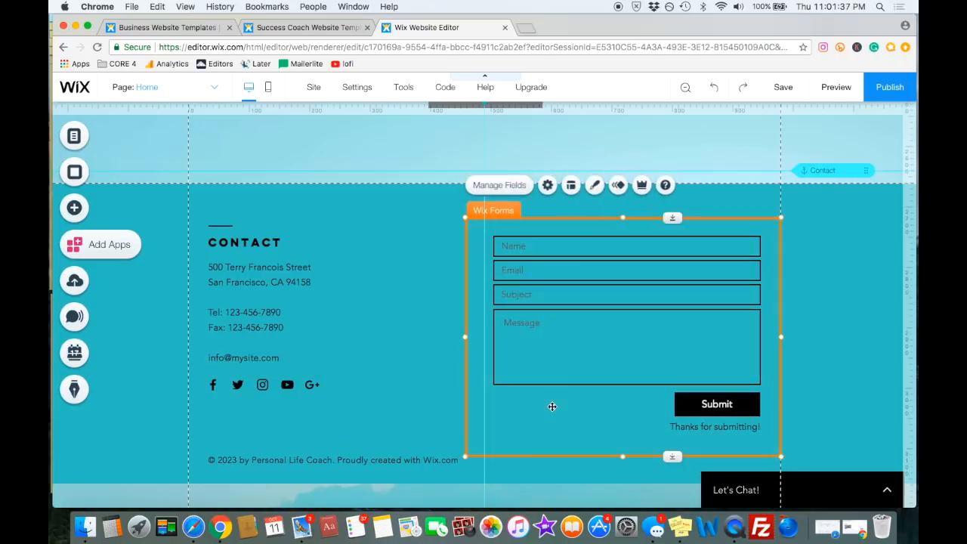
double_click(565, 416)
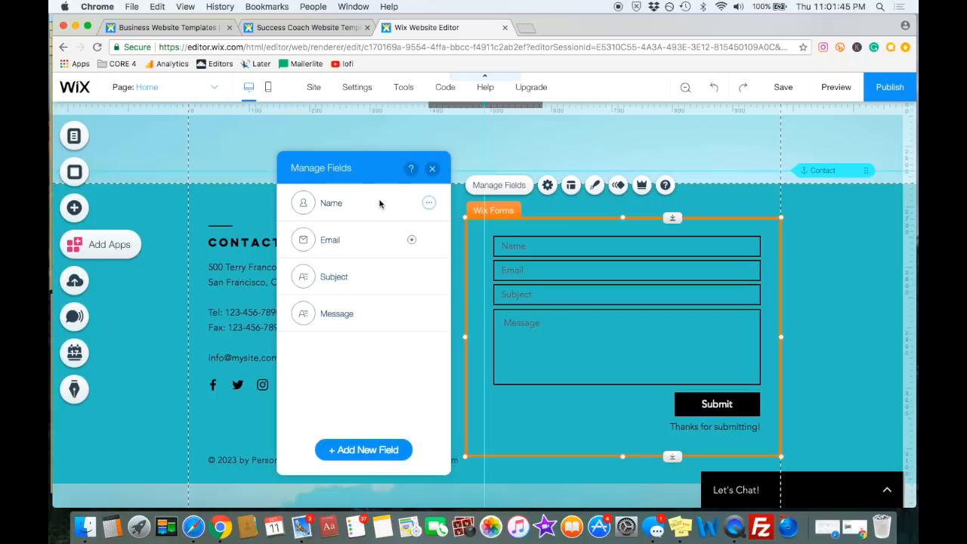
drag(361, 175, 368, 155)
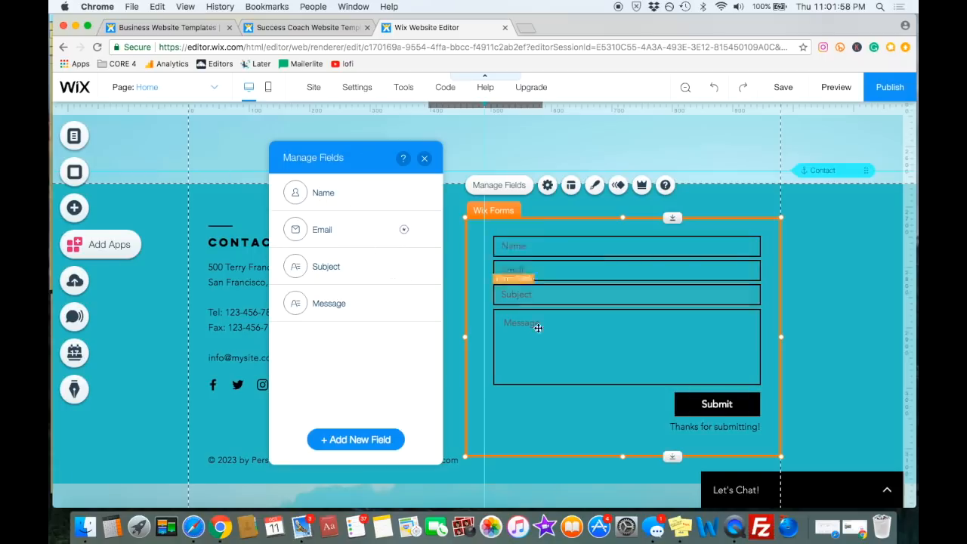
click(422, 266)
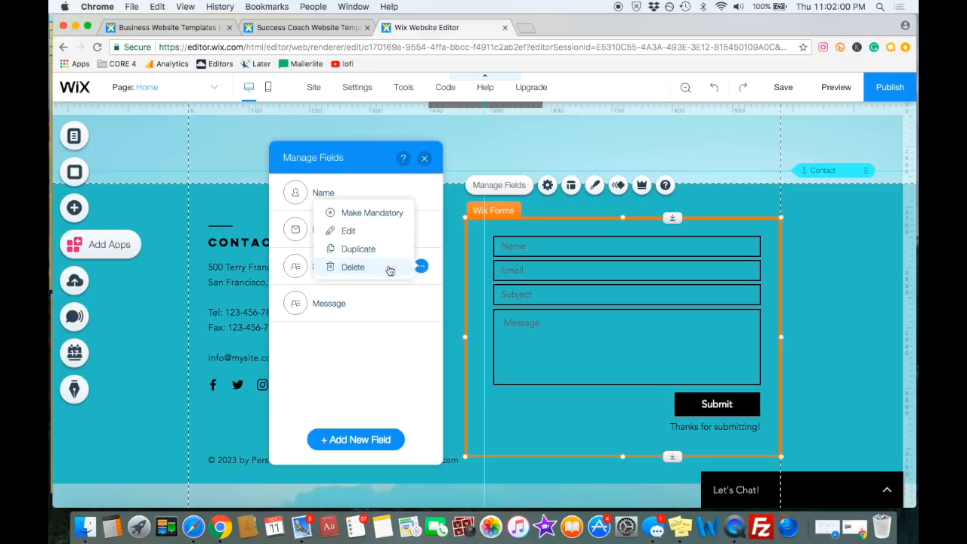
click(352, 268)
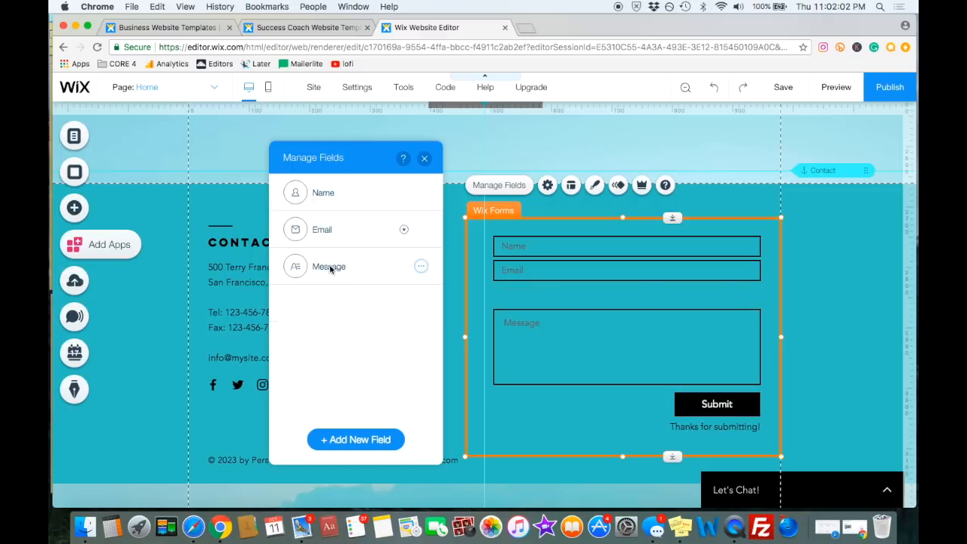
Edit the contact form's Message field so its displayed question reads "Leave us a note"
click(421, 265)
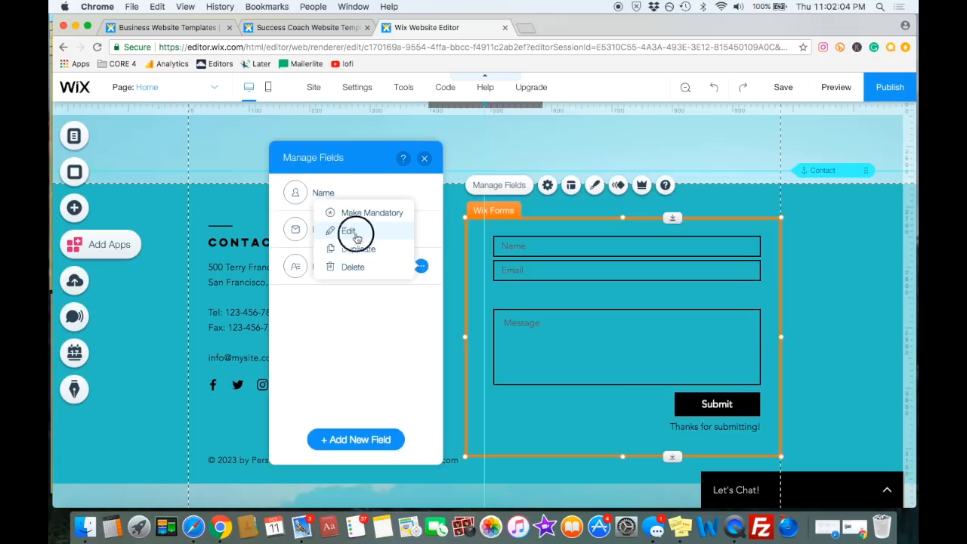
click(353, 229)
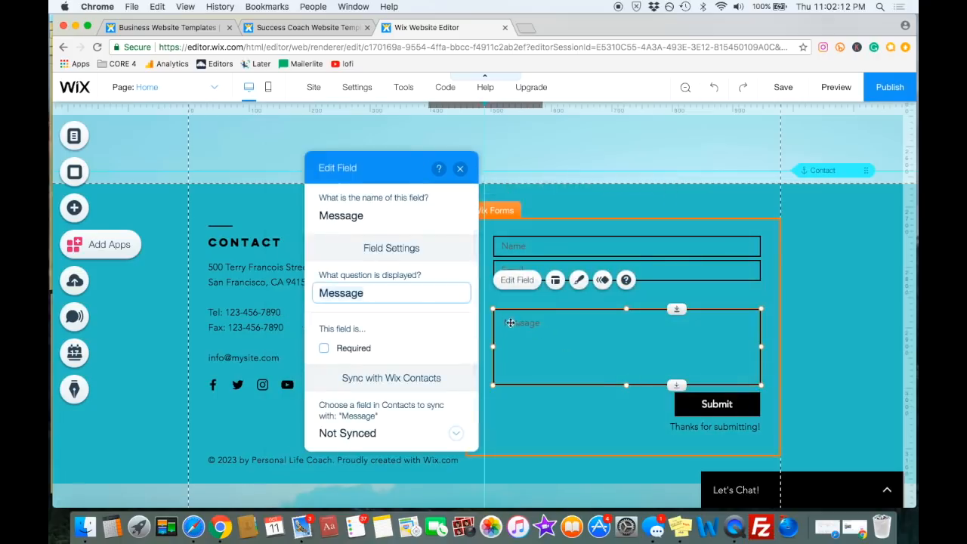
double_click(370, 293)
text(Leave us a not)
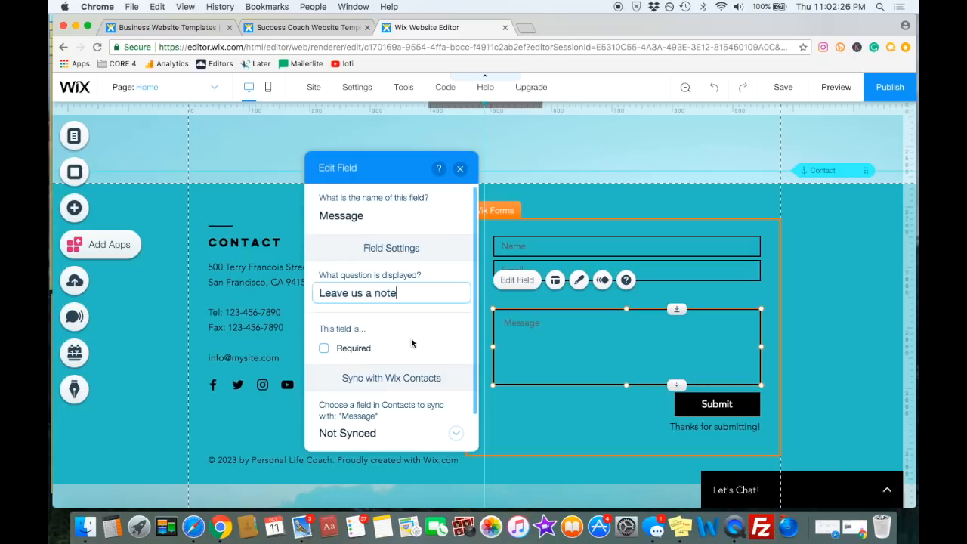
click(412, 343)
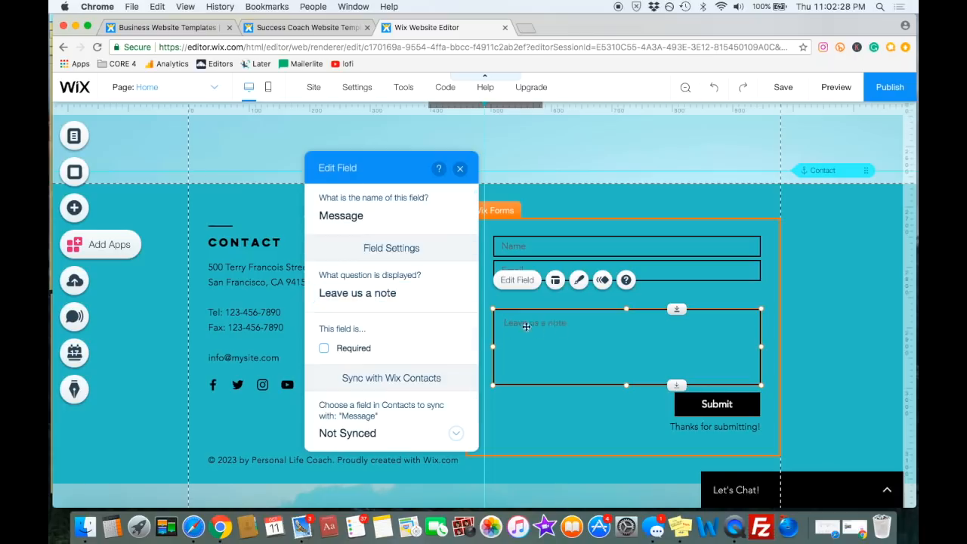
click(460, 168)
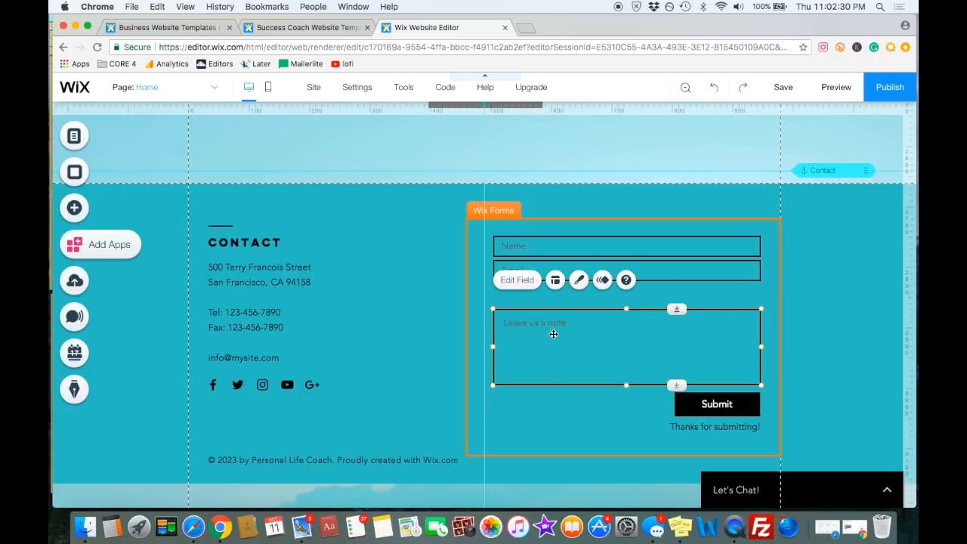
Preview the site to try out the contact form's note field, and return to the editor
click(835, 87)
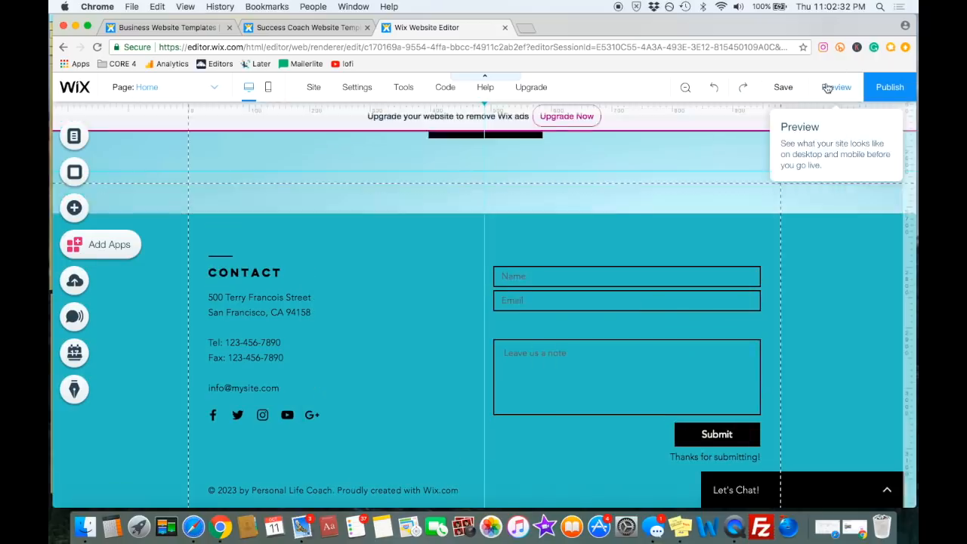
click(553, 359)
text(df)
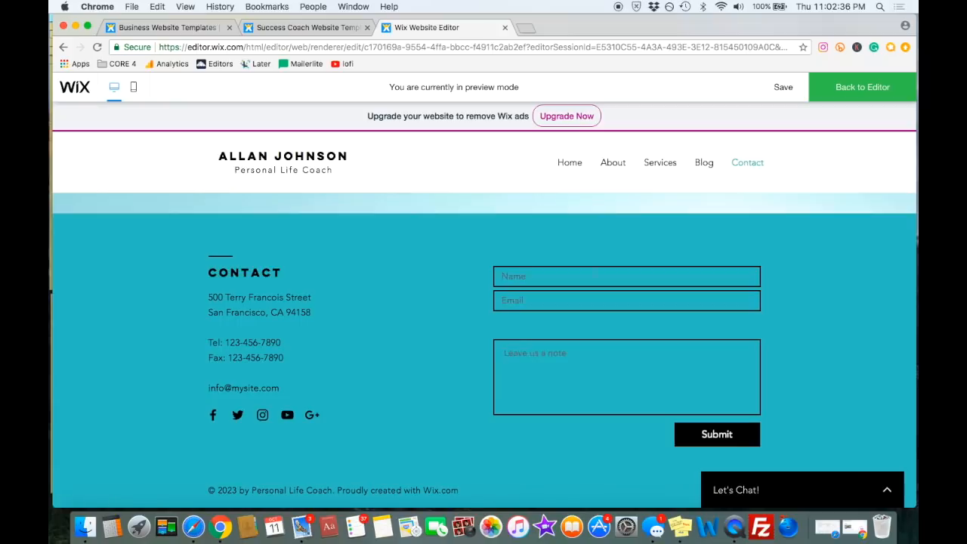
click(863, 89)
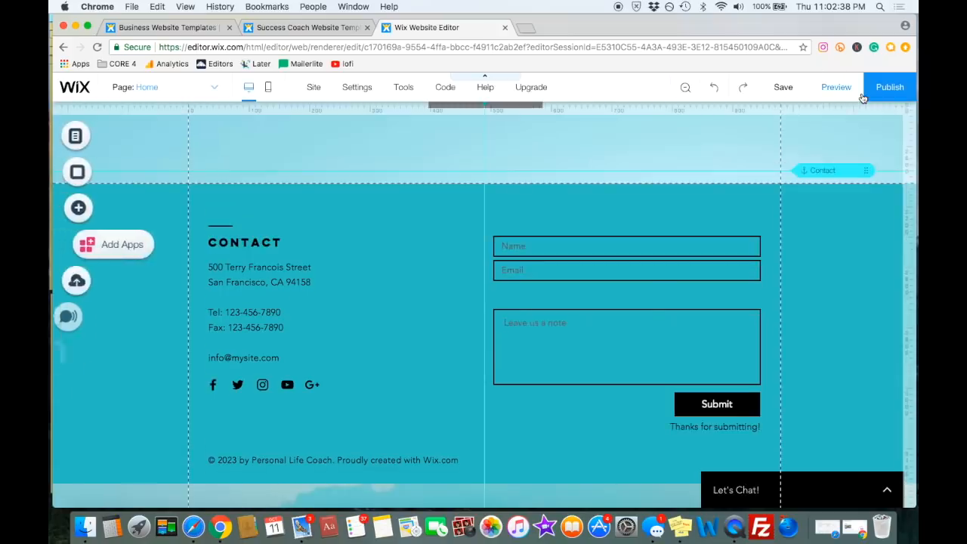
Move the "Leave us a note" field up directly beneath the Email field to close the gap in the form
double_click(566, 410)
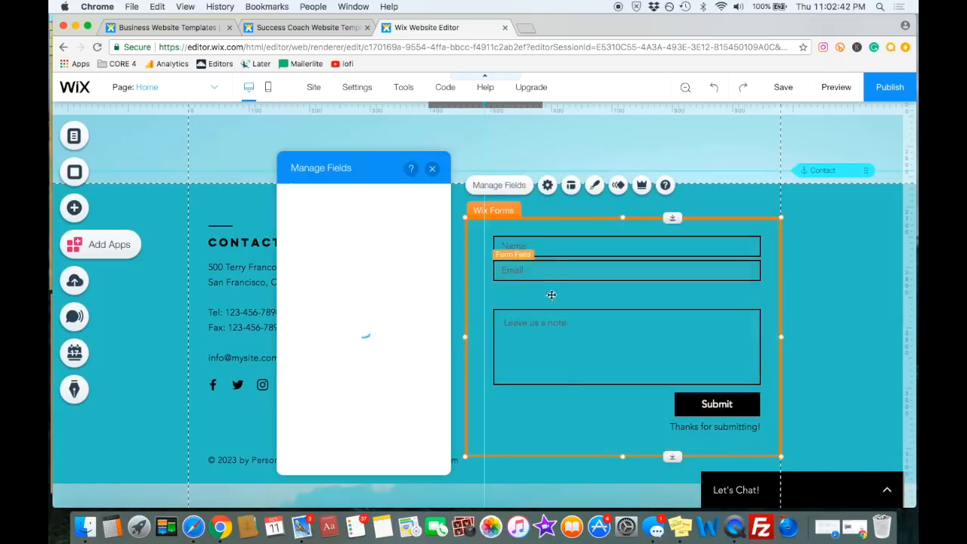
click(432, 174)
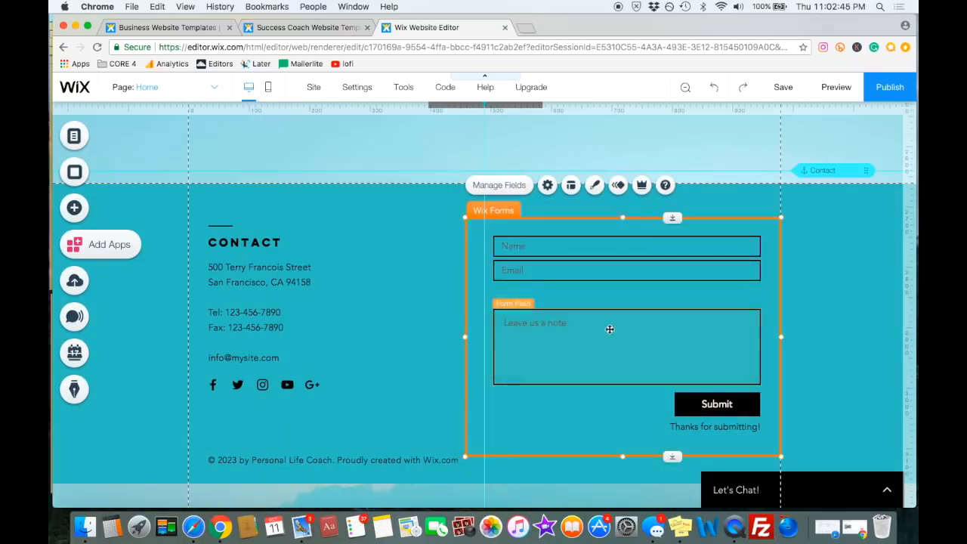
click(609, 329)
drag(628, 330, 621, 308)
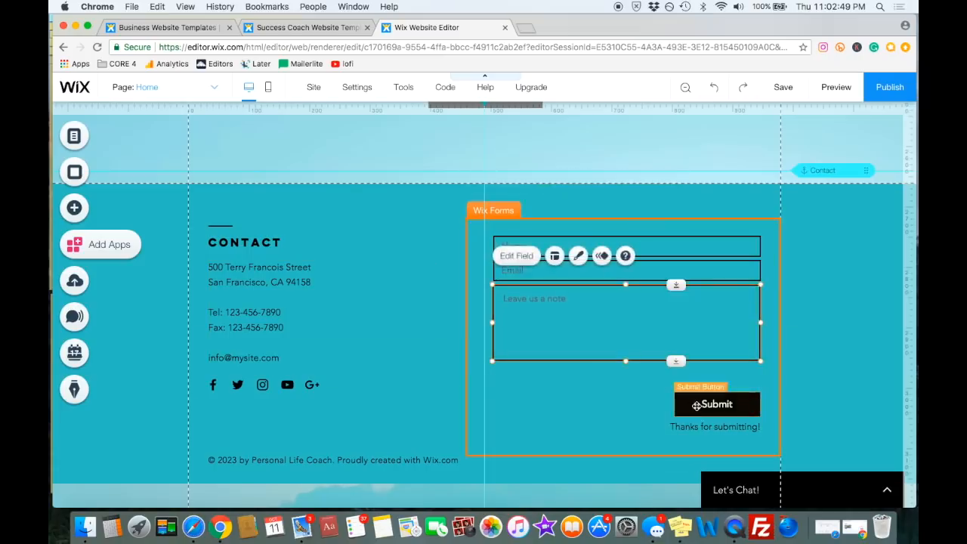
Shift the contact form's Submit button slightly beneath the note field
click(696, 405)
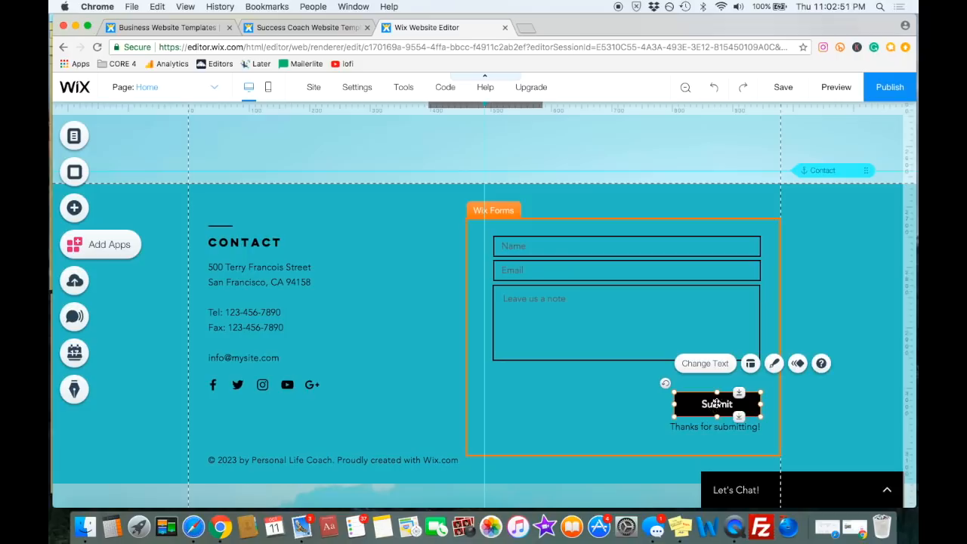
mouse_move(716, 404)
mouse_down()
mouse_move(719, 380)
mouse_move(715, 408)
mouse_up()
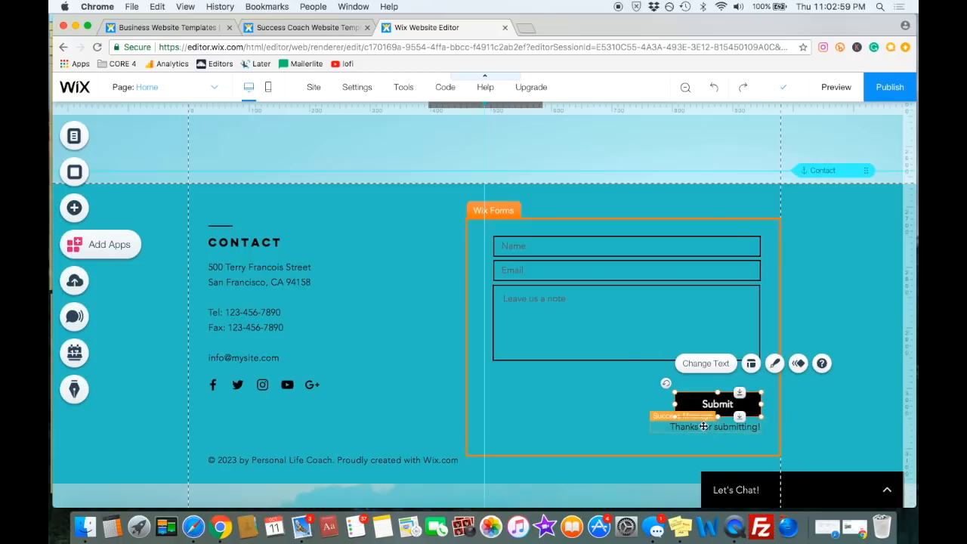
Move the contact form's Submit button and success message up together, closer to the note field, and group the two elements
shift+click(703, 427)
drag(736, 403, 731, 380)
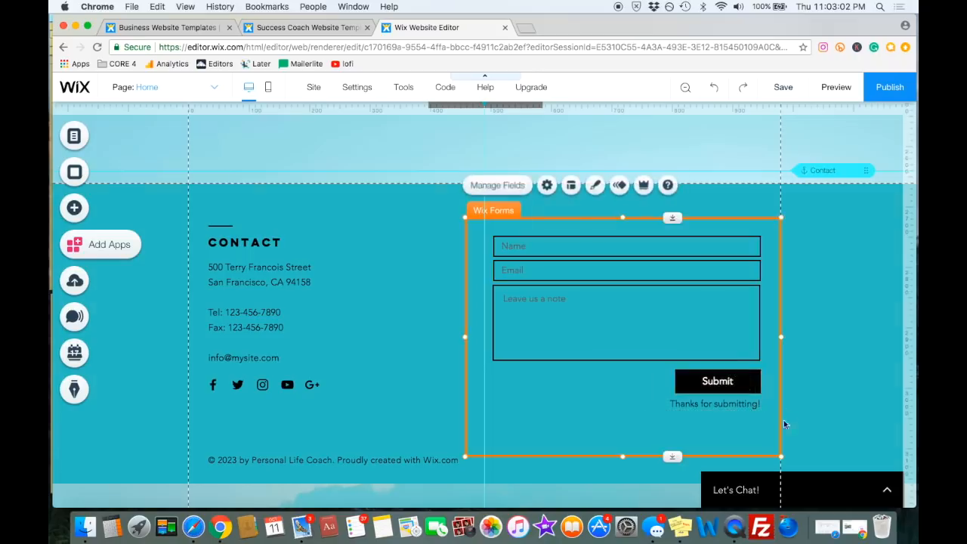
click(731, 380)
shift+click(726, 405)
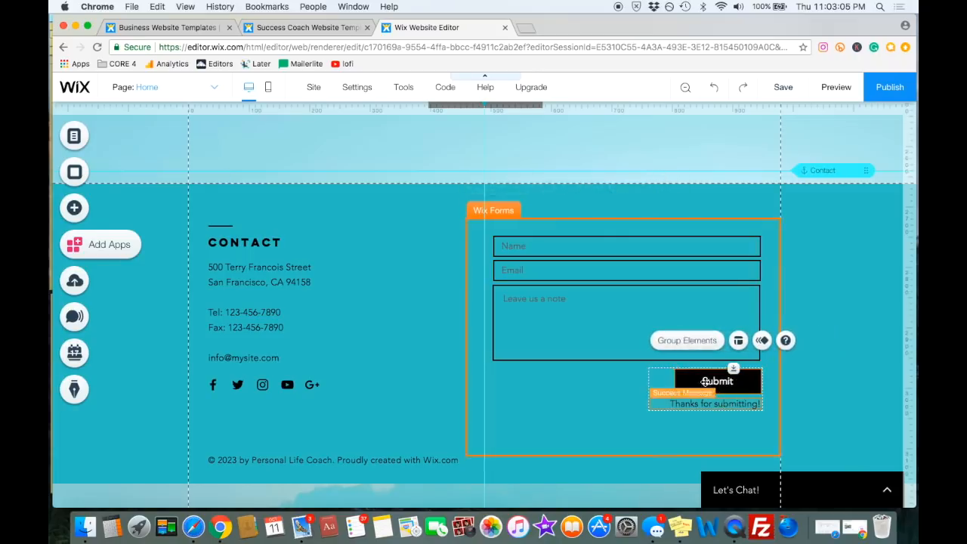
click(685, 340)
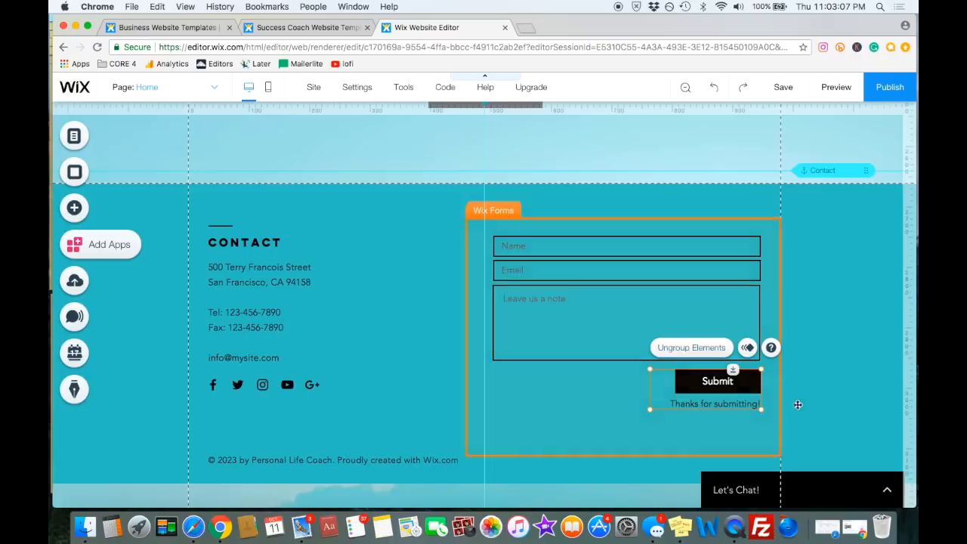
Nudge the grouped Submit button and success message up to just beneath the note field, and ungroup them
click(823, 402)
click(701, 382)
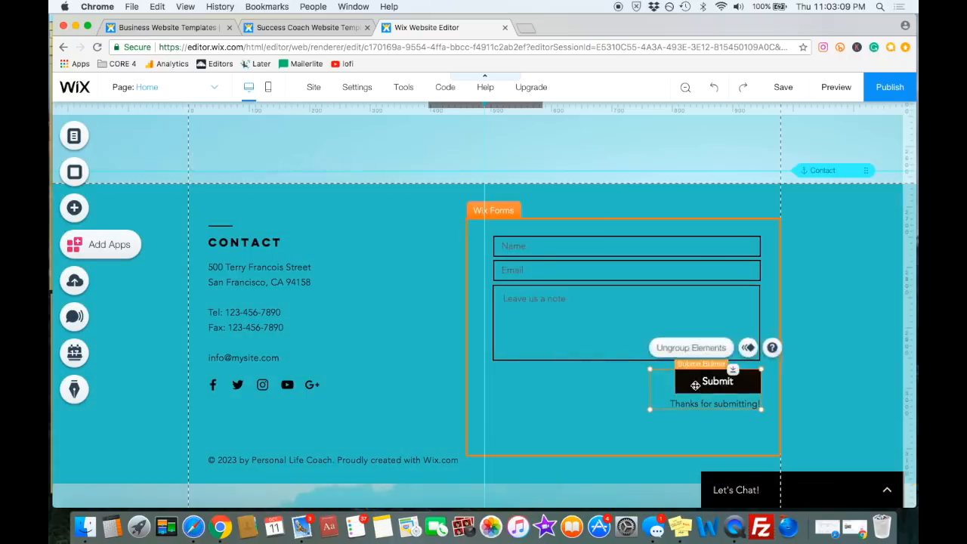
drag(701, 383, 664, 402)
drag(691, 372, 754, 358)
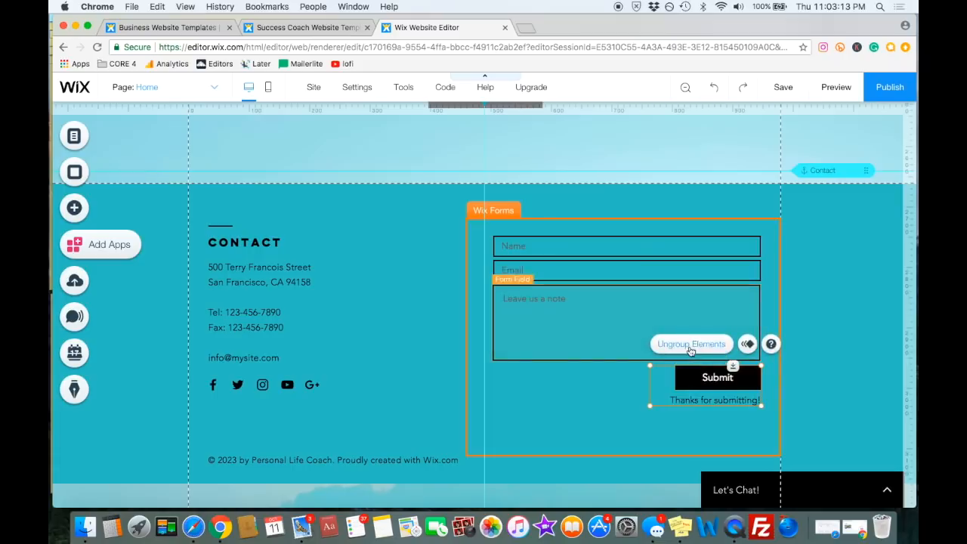
click(796, 379)
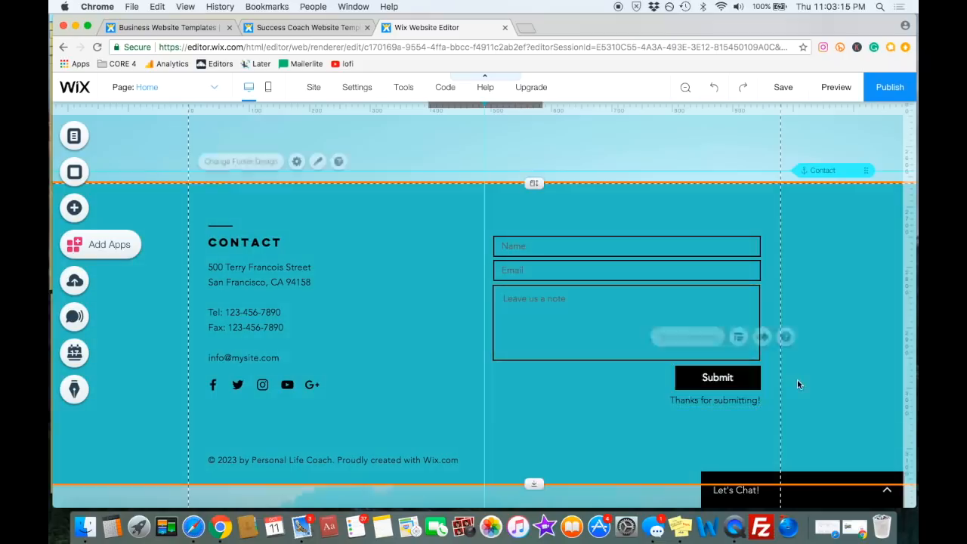
click(724, 380)
shift+click(714, 400)
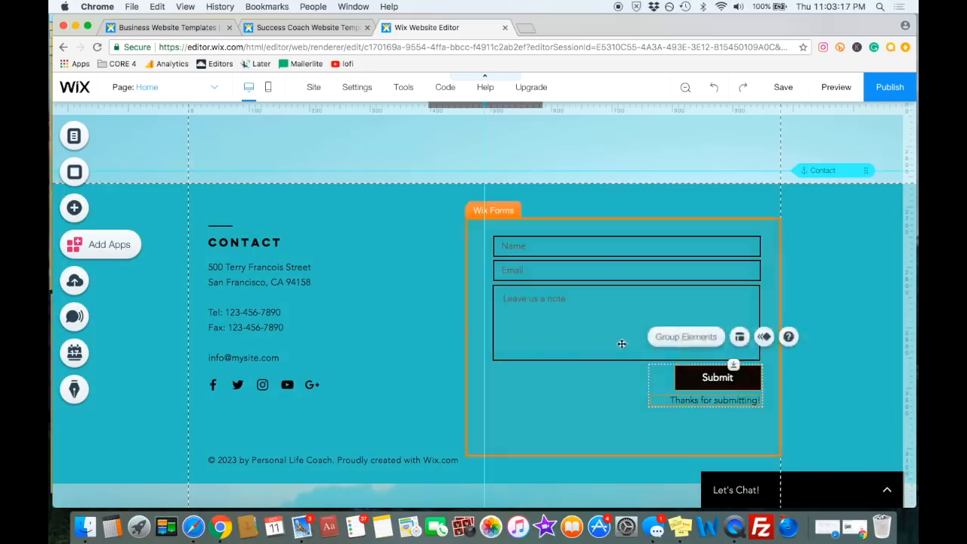
shift+click(604, 269)
click(870, 306)
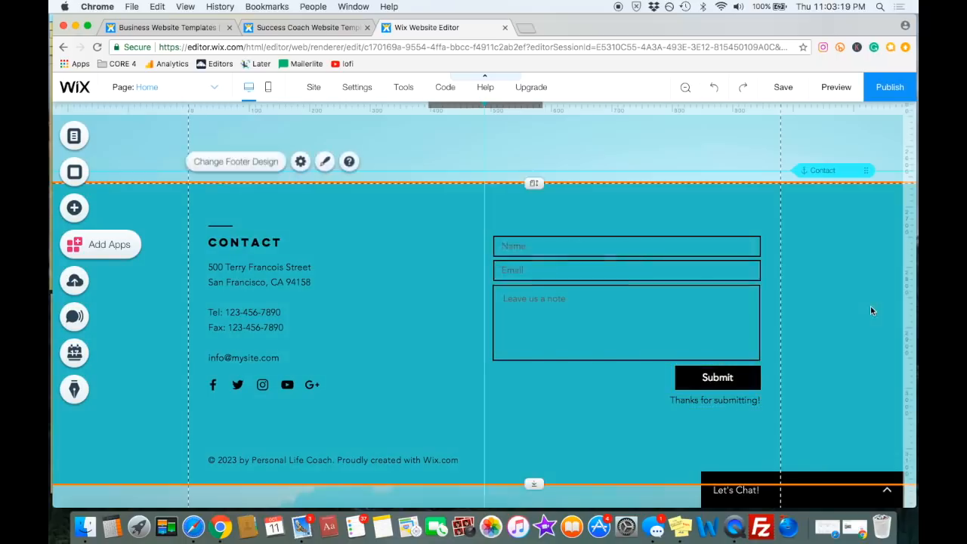
Review the contact form's submission settings, including the notification email fields and contact labels, and close the settings
click(622, 308)
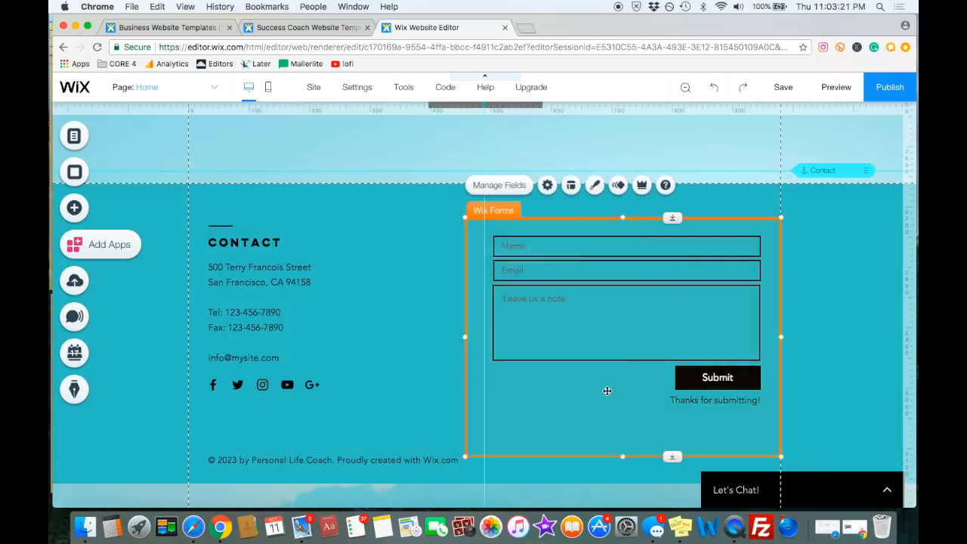
click(546, 189)
click(406, 196)
scroll(414, 368, down, 5)
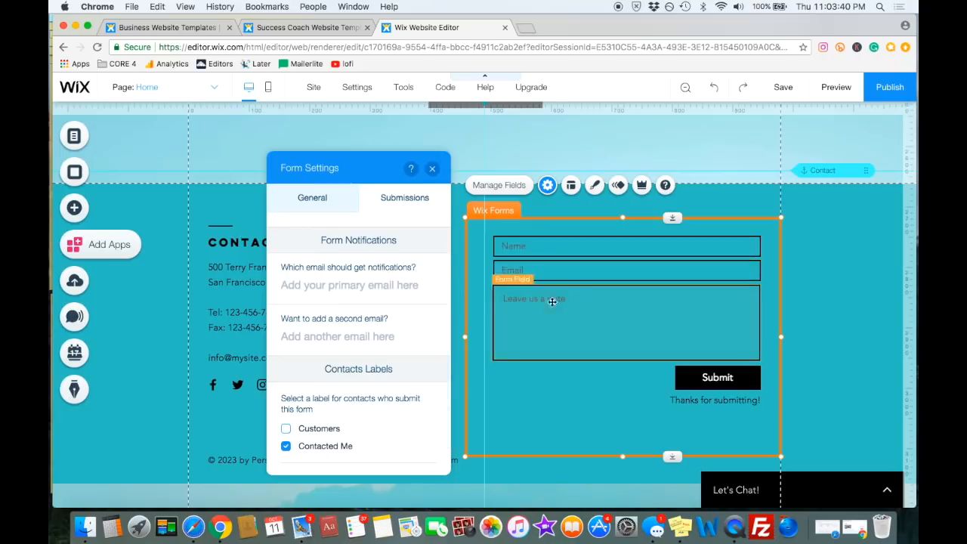
click(352, 285)
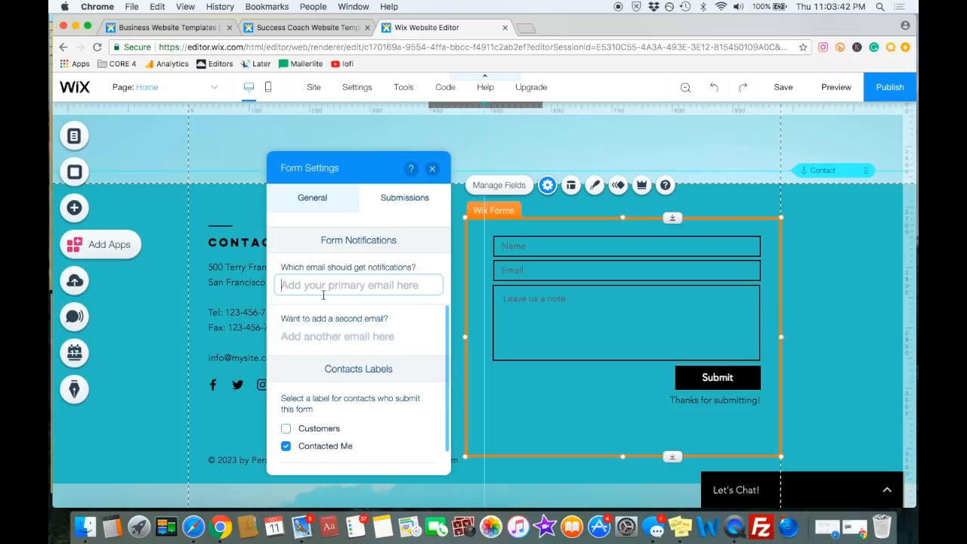
click(336, 337)
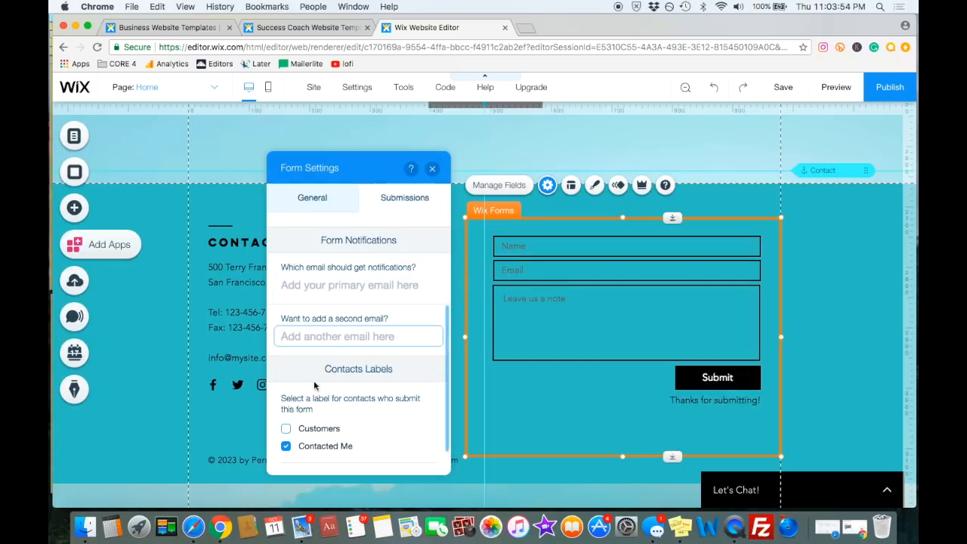
scroll(314, 386, down, 2)
scroll(371, 339, up, 5)
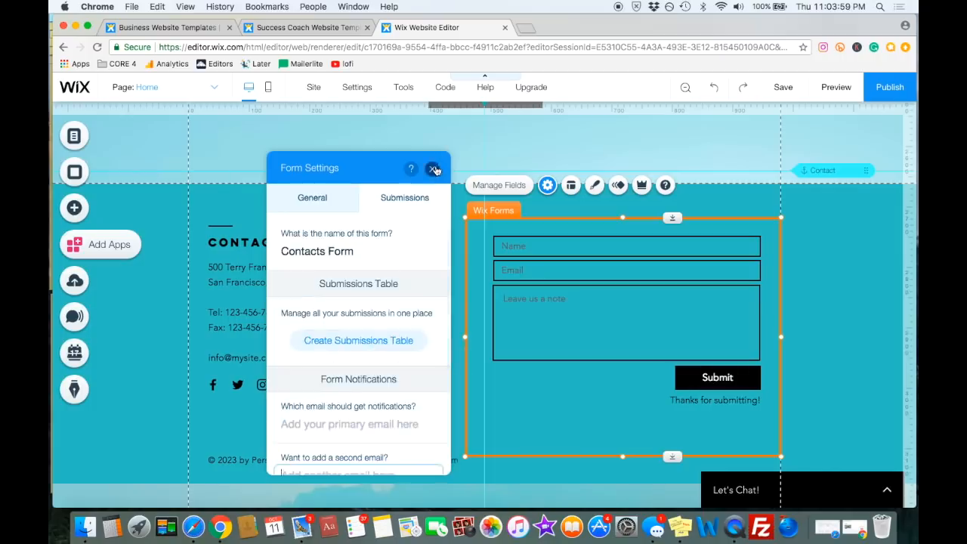
click(434, 169)
click(839, 292)
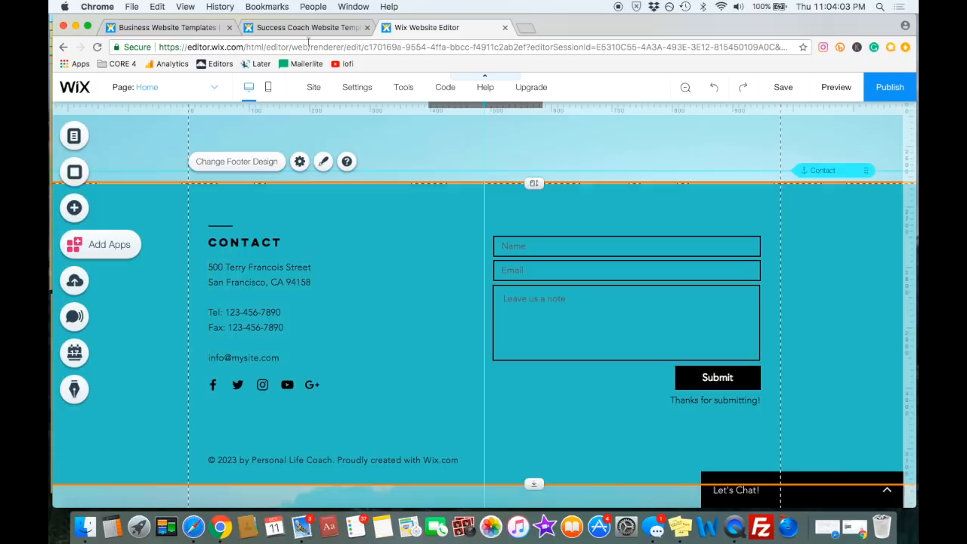
Preview the site and check the revised form in its Contact section, and return to the editor
scroll(392, 302, up, 20)
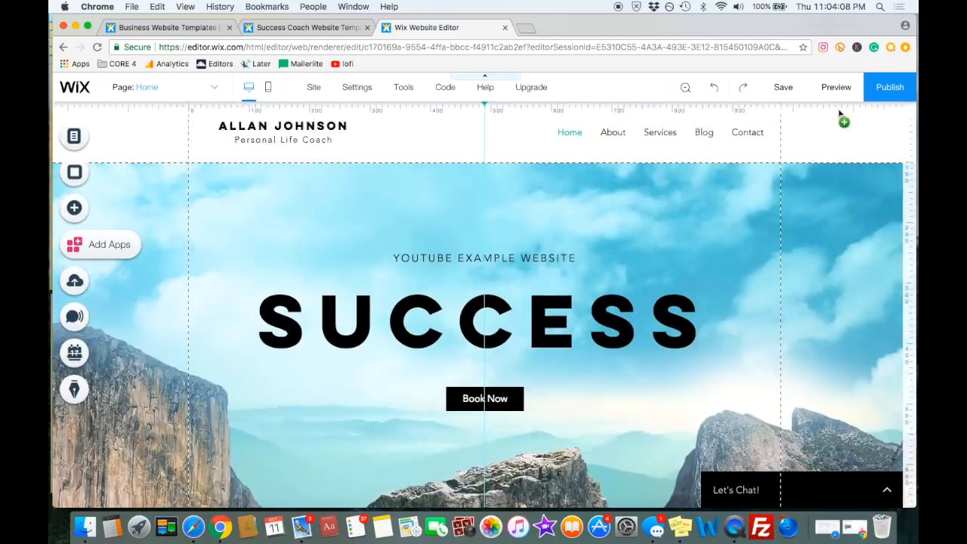
click(181, 84)
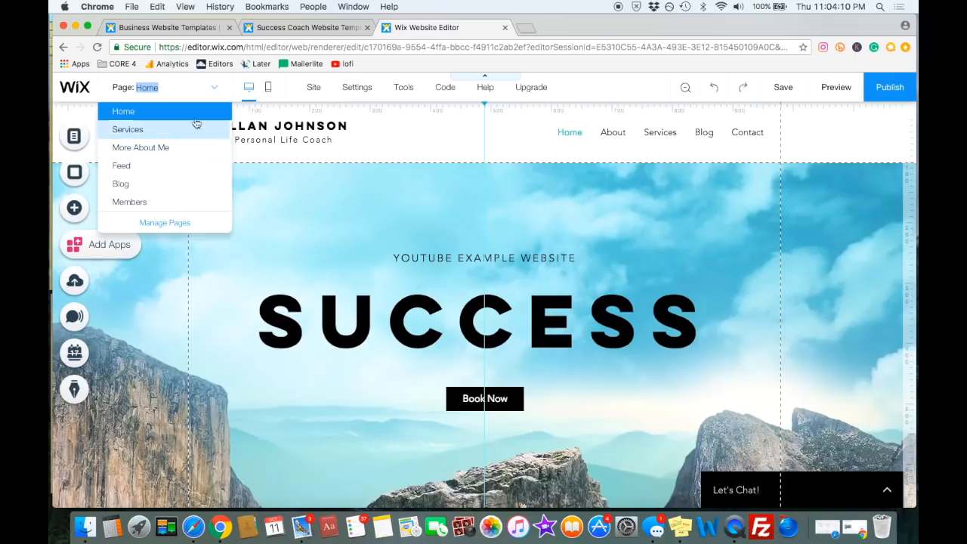
click(214, 87)
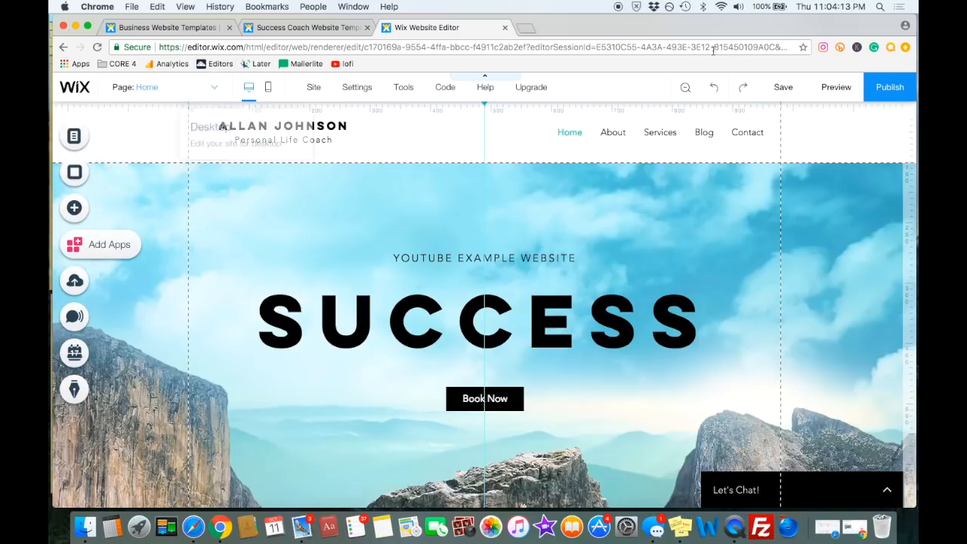
click(833, 87)
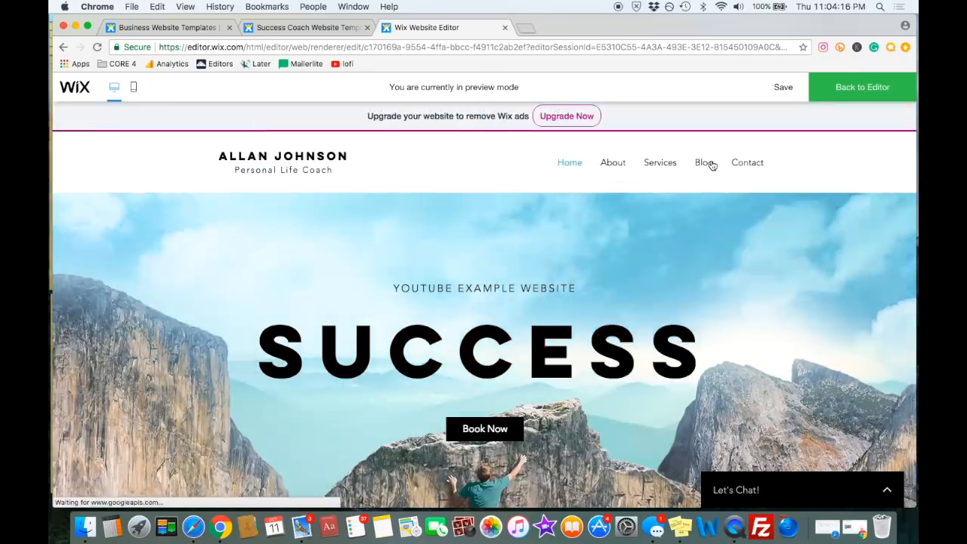
scroll(763, 199, down, 10)
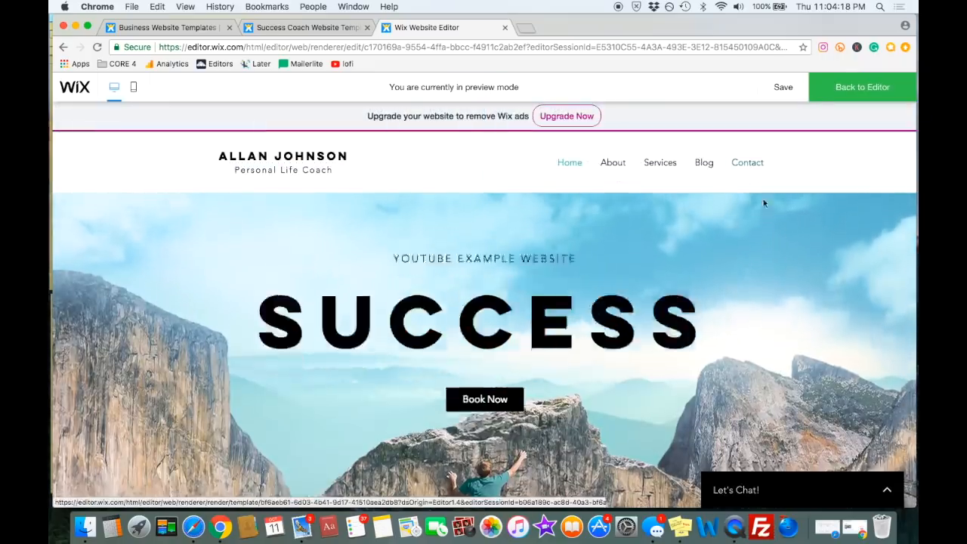
scroll(785, 326, down, 10)
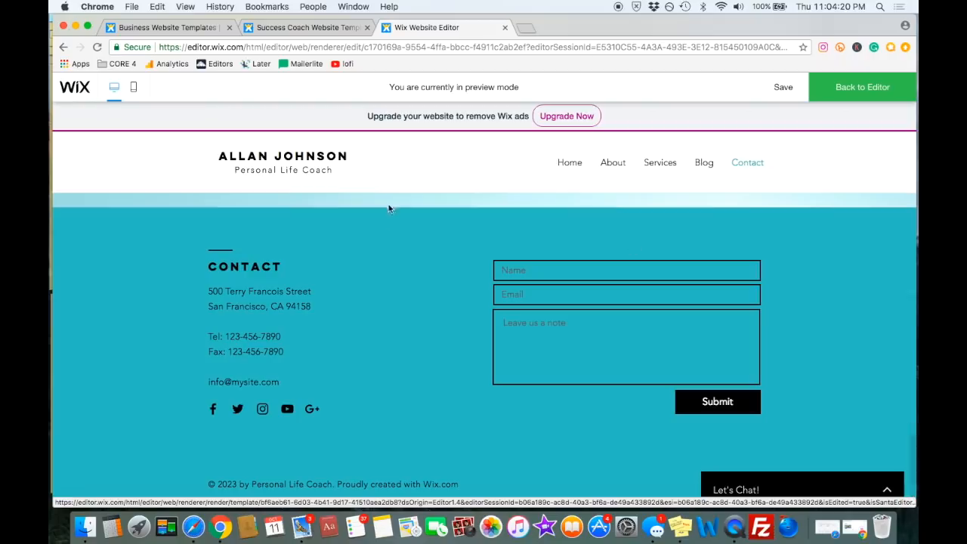
click(862, 87)
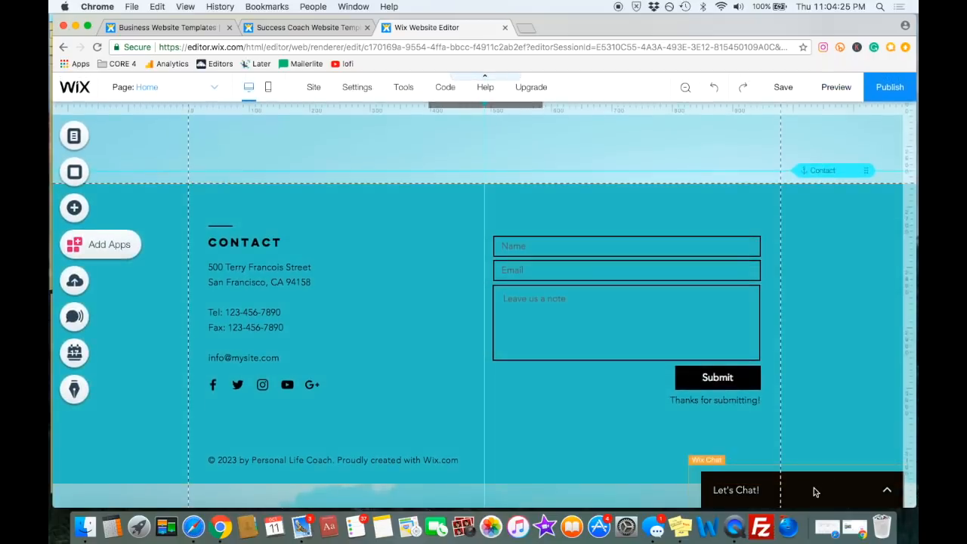
Review the Wix Chat settings and layout options, and expand and collapse the chatbox to inspect its appearance
click(814, 492)
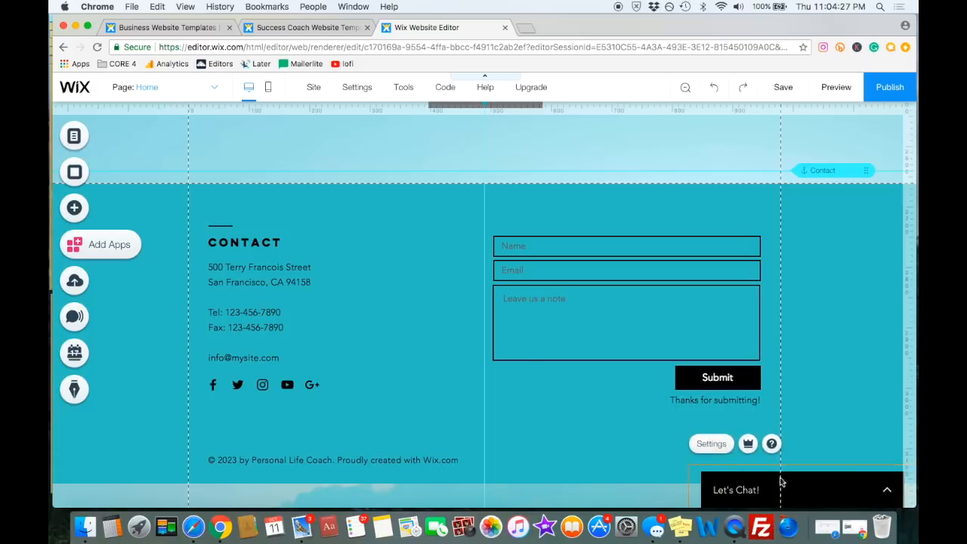
click(722, 444)
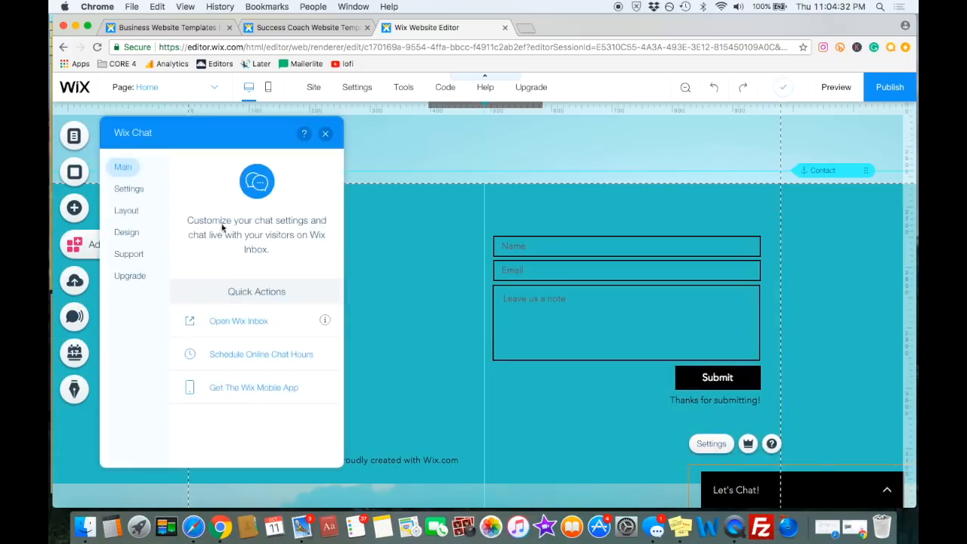
click(133, 193)
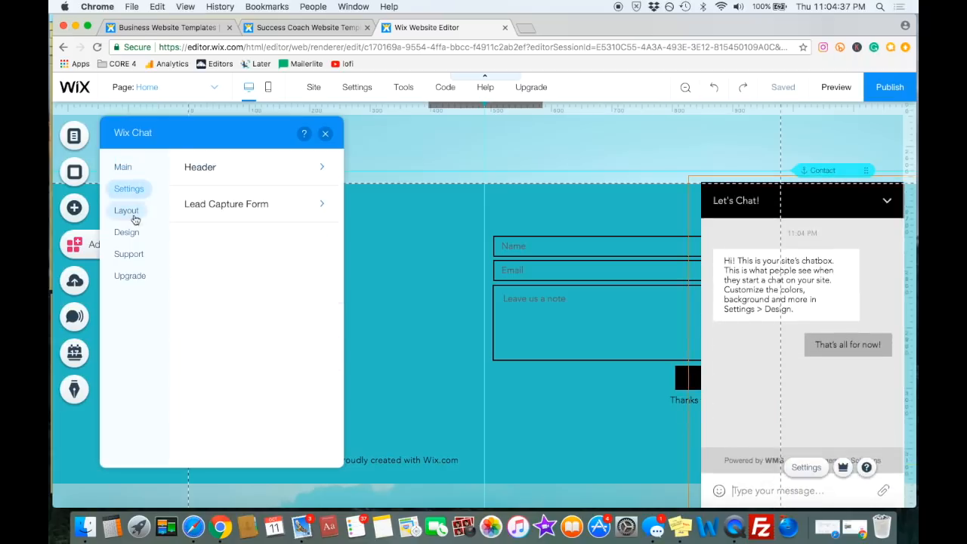
click(134, 218)
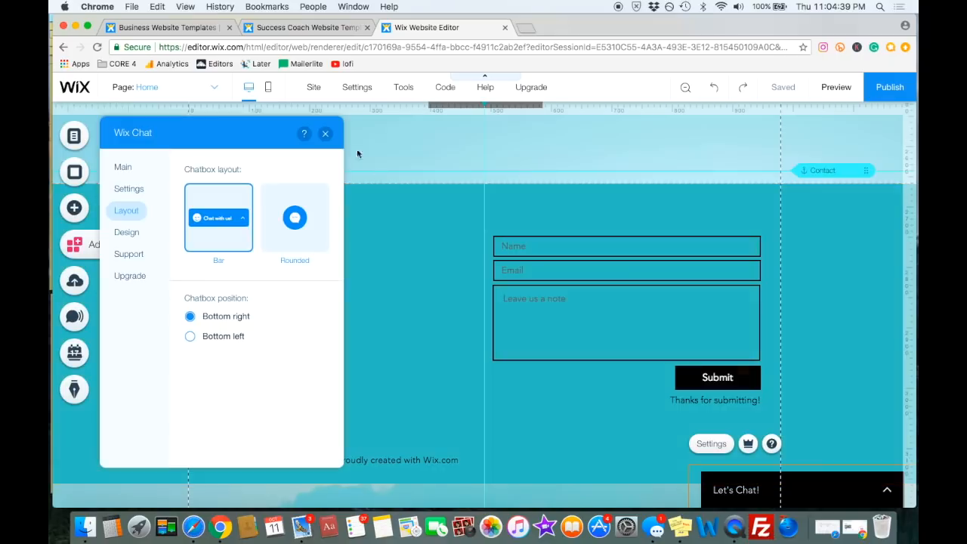
click(325, 134)
click(811, 491)
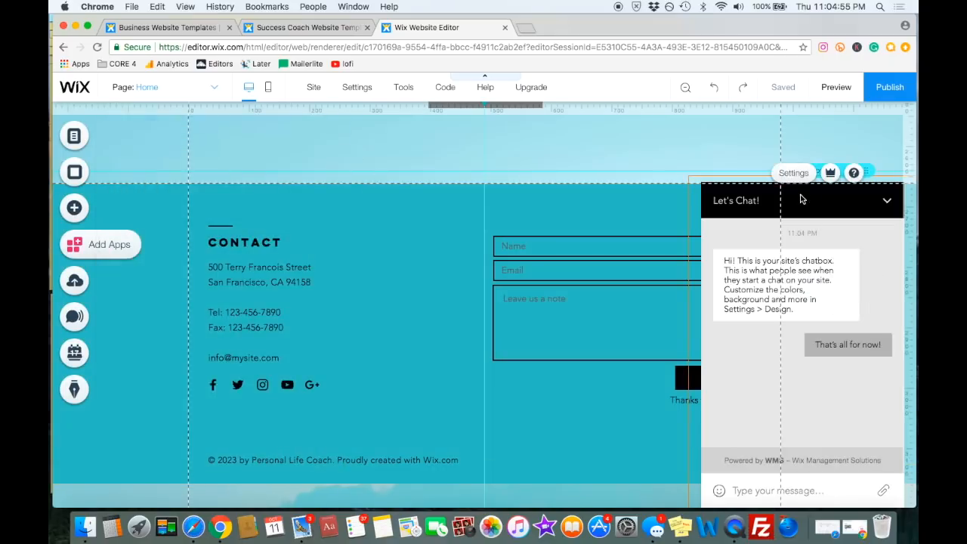
click(800, 199)
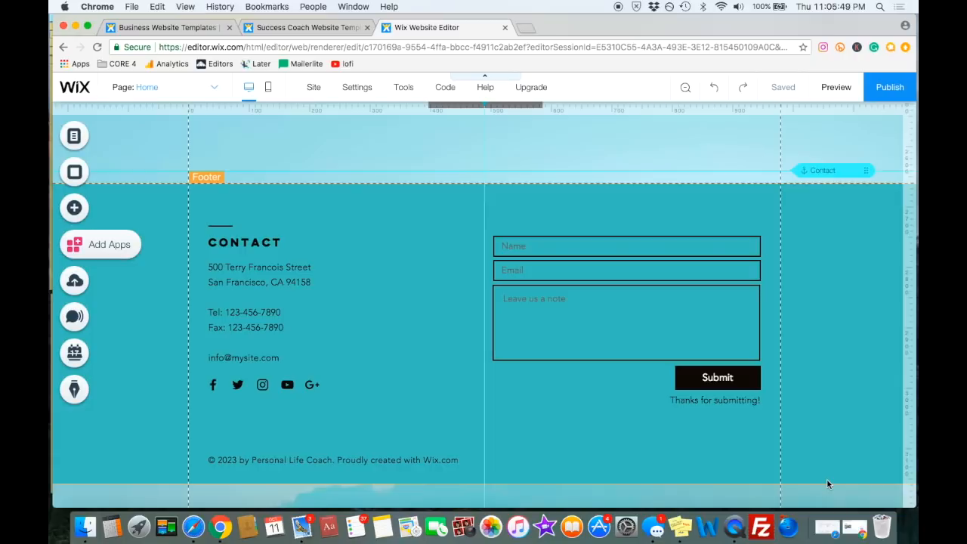
Open page management from the Home page and hide the About item in the site menu
scroll(832, 366, up, 15)
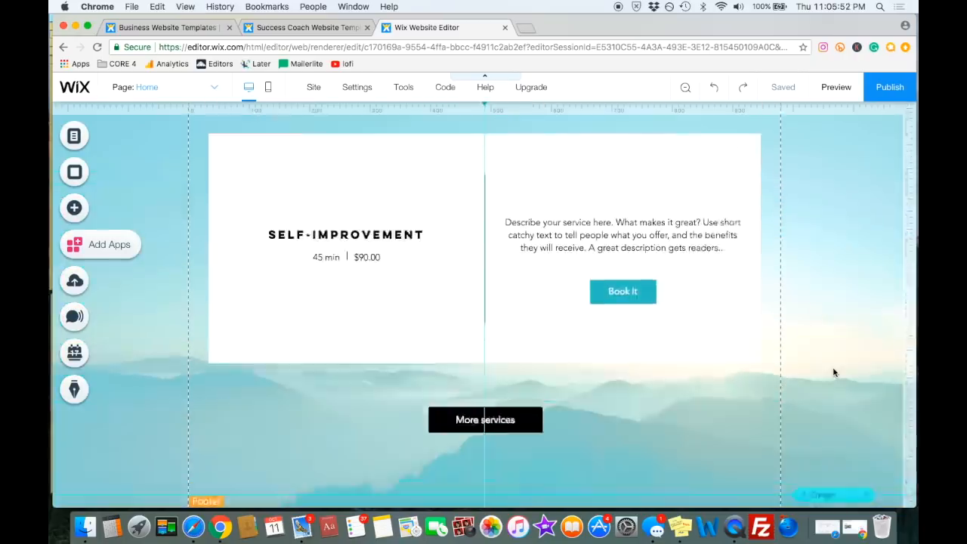
scroll(834, 372, up, 10)
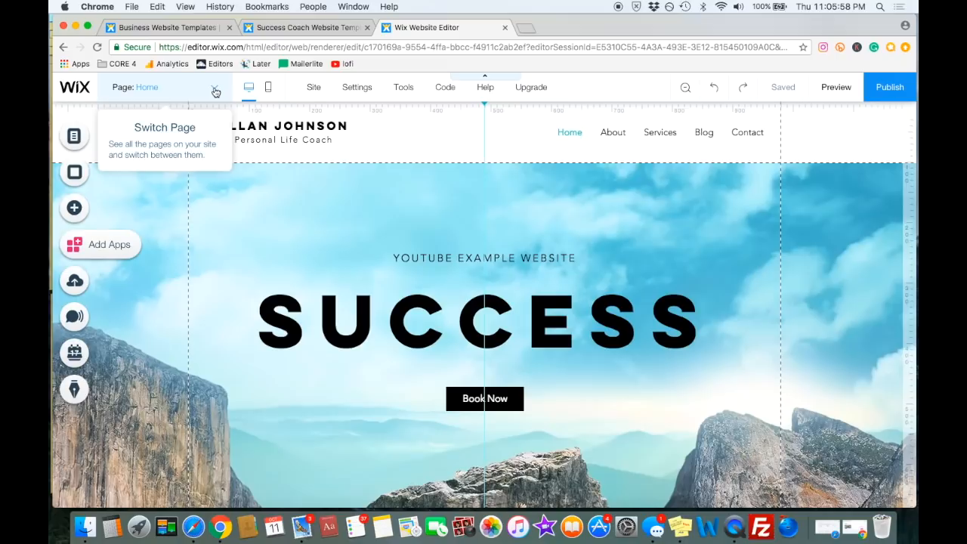
click(215, 88)
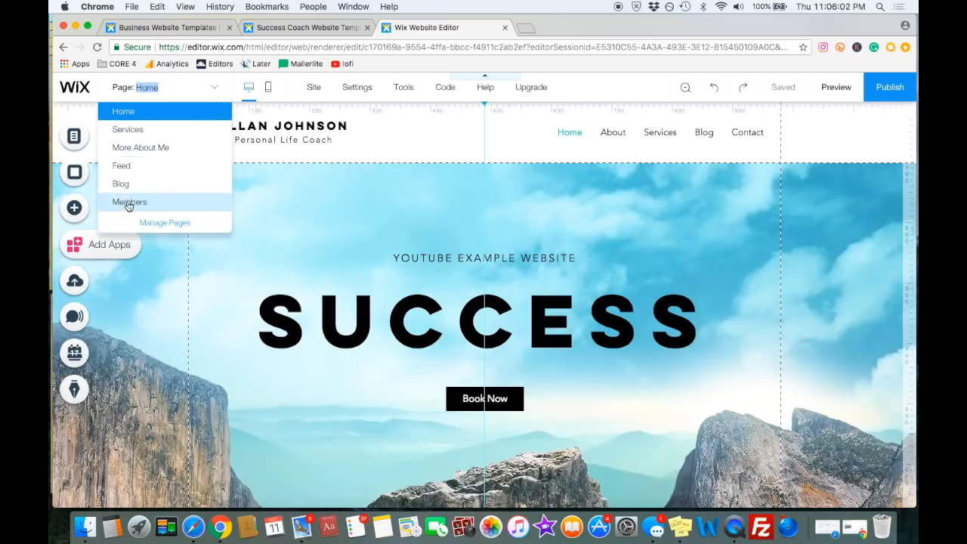
click(166, 222)
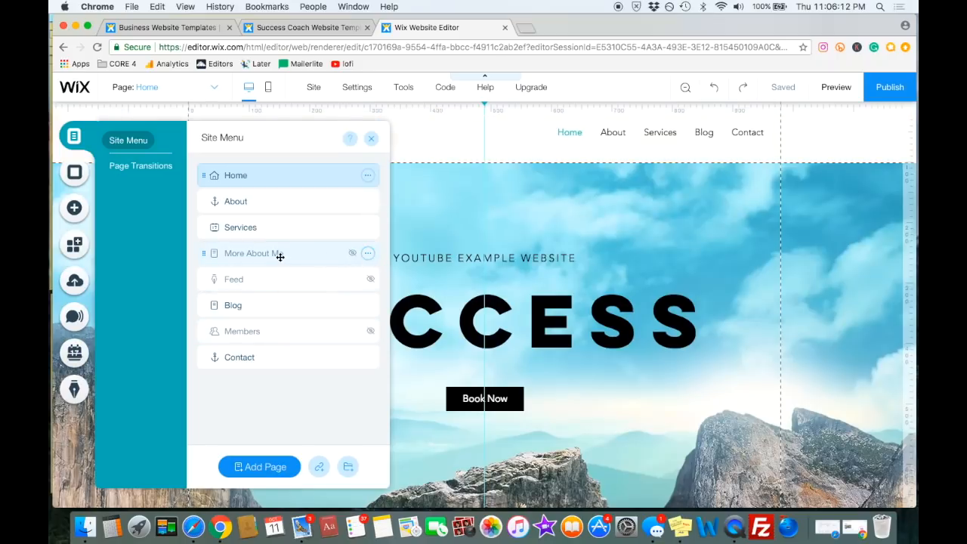
click(255, 206)
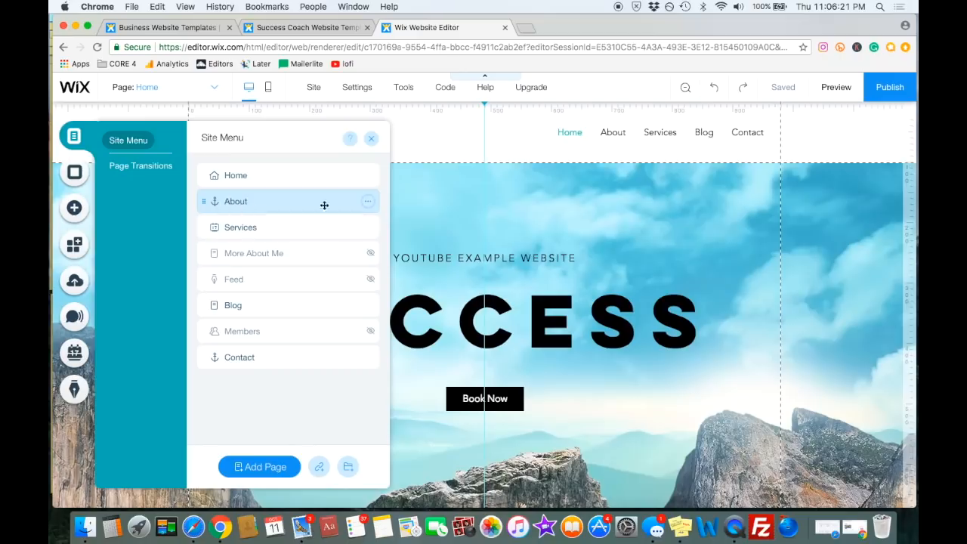
click(367, 201)
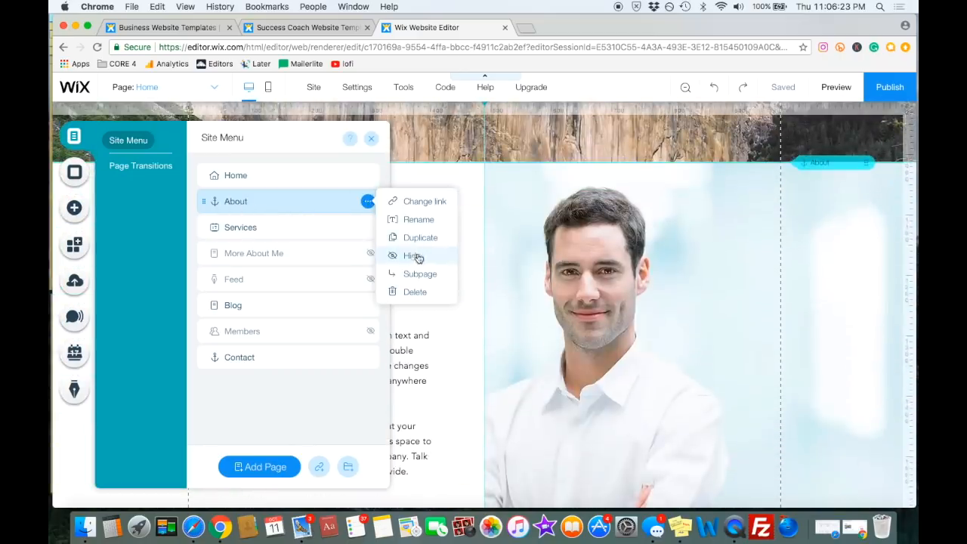
click(414, 256)
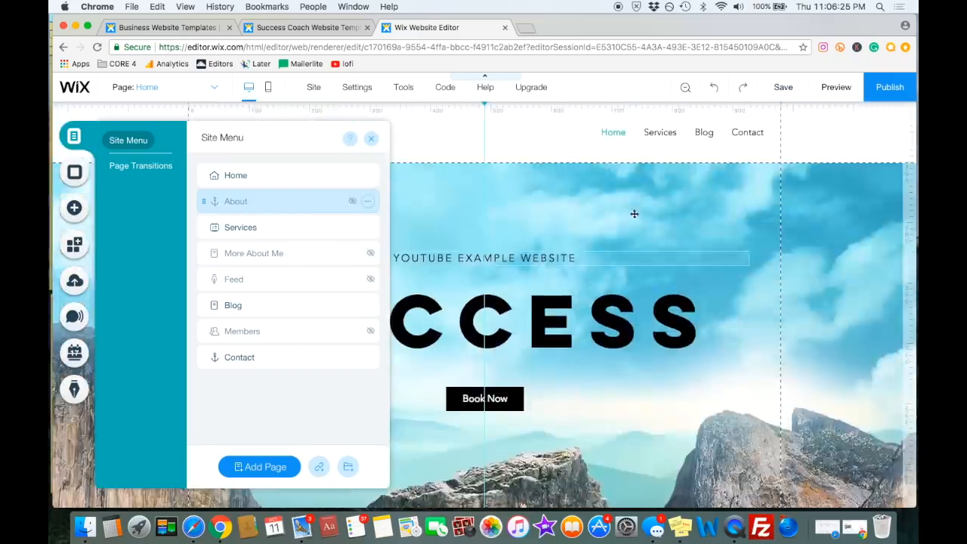
Show the hidden About item in the site menu again and check the page's navigation
click(367, 201)
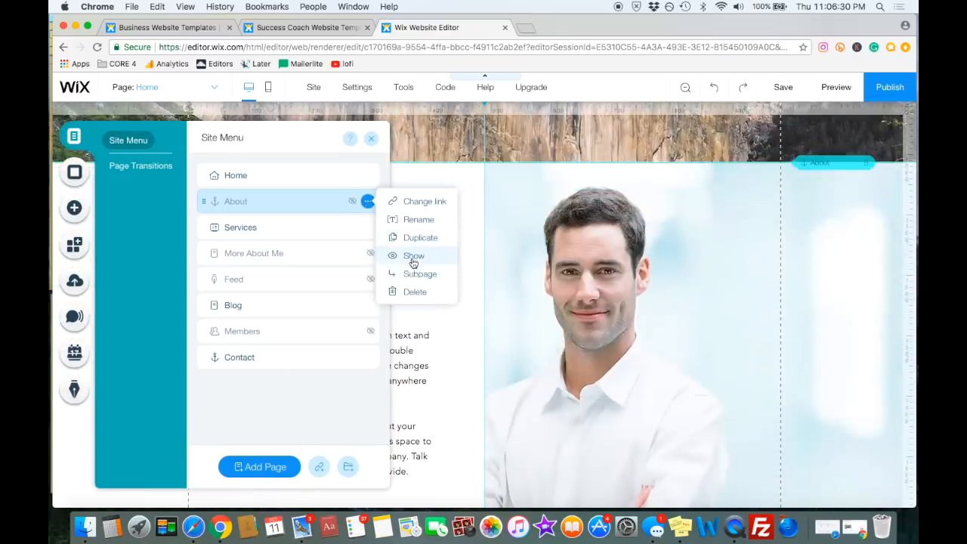
click(416, 257)
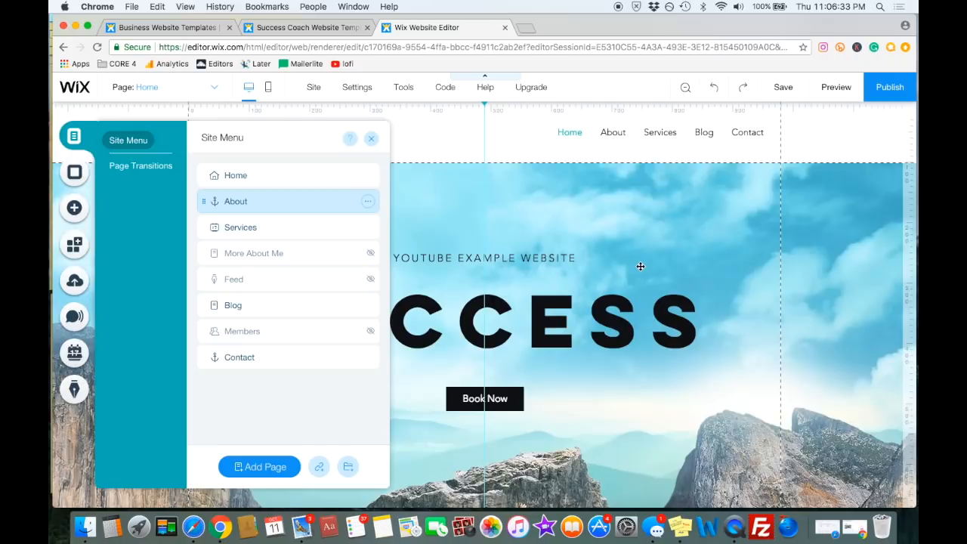
scroll(585, 324, down, 5)
scroll(584, 324, up, 7)
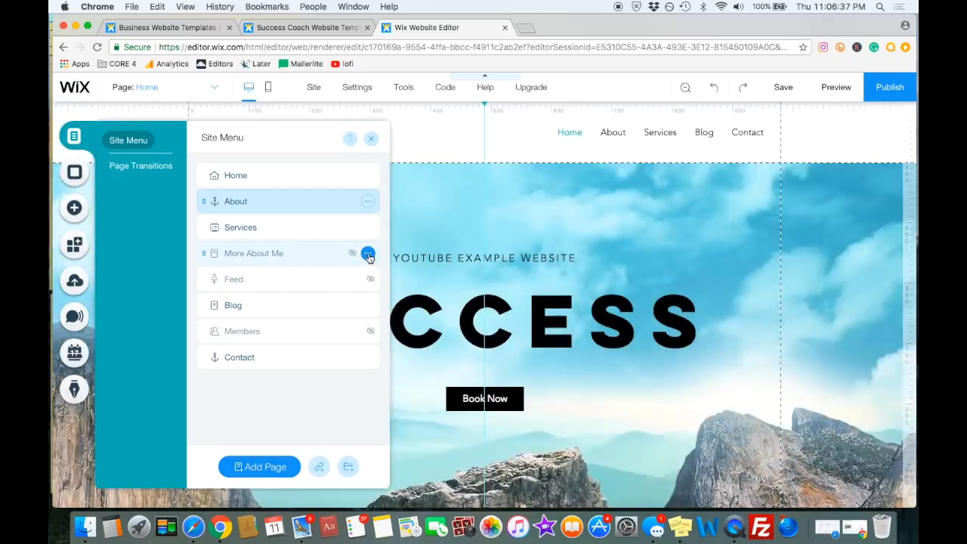
Show the hidden More About Me page in the site menu, look over the page, and hide it again
click(367, 253)
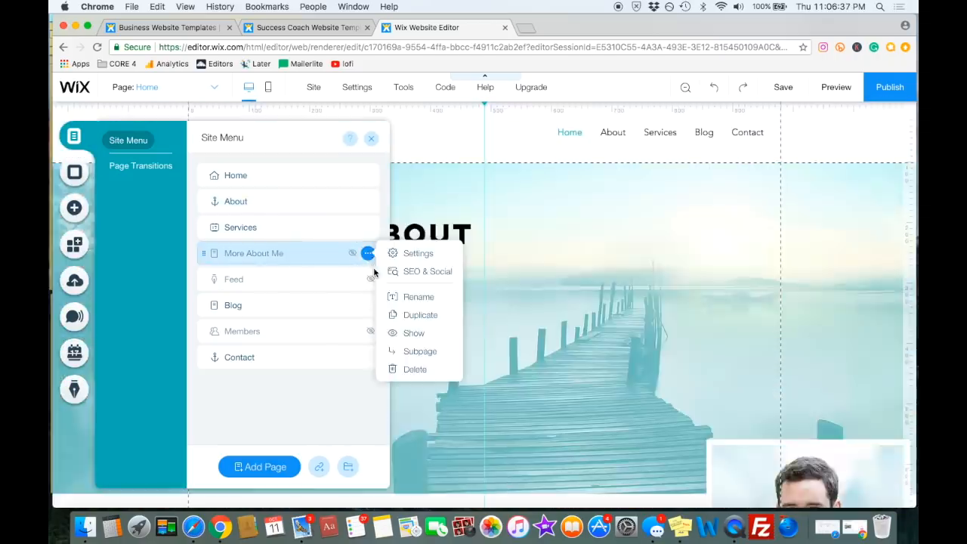
click(411, 335)
scroll(593, 310, down, 8)
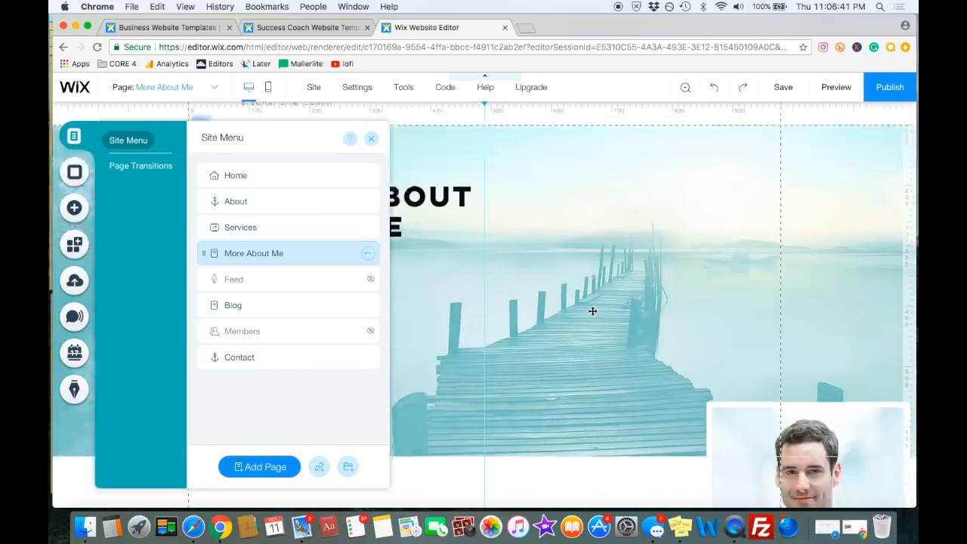
scroll(593, 311, up, 5)
scroll(593, 310, up, 3)
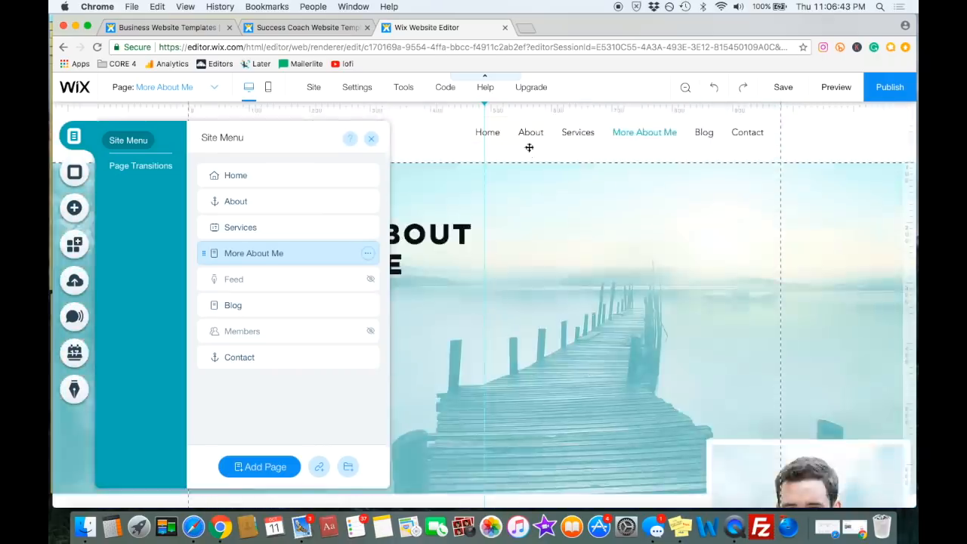
click(367, 253)
click(414, 333)
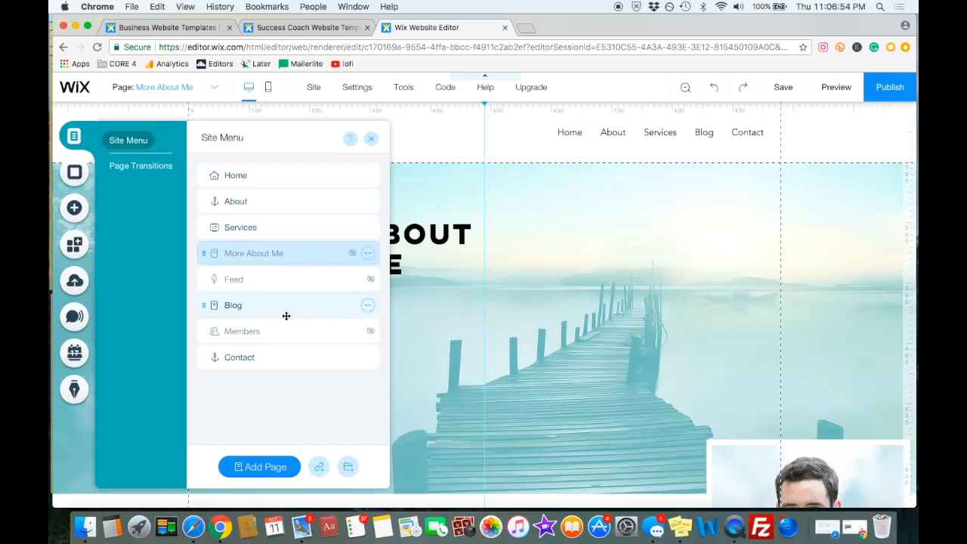
Add a page named In The News, place it directly below Blog in the site menu, and close page management
click(264, 467)
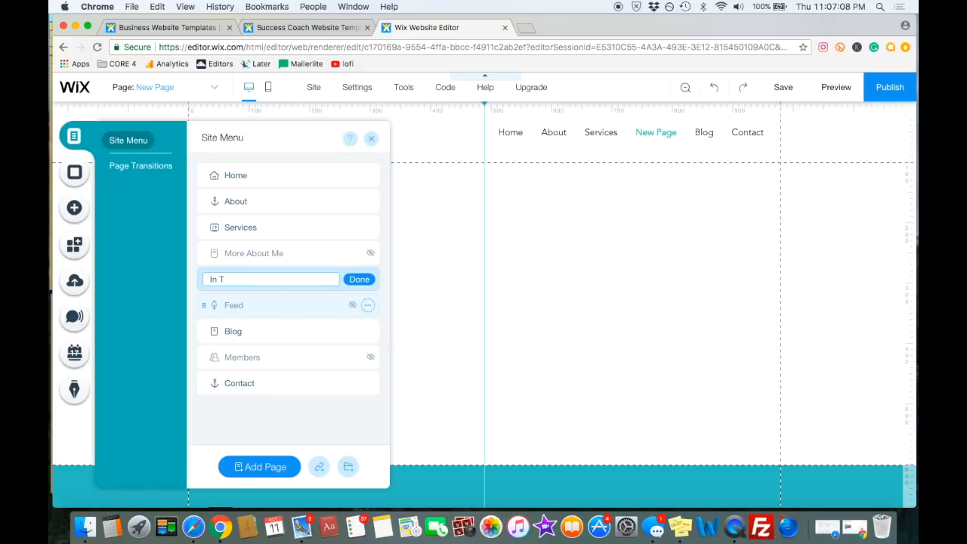
text(In The News)
click(285, 410)
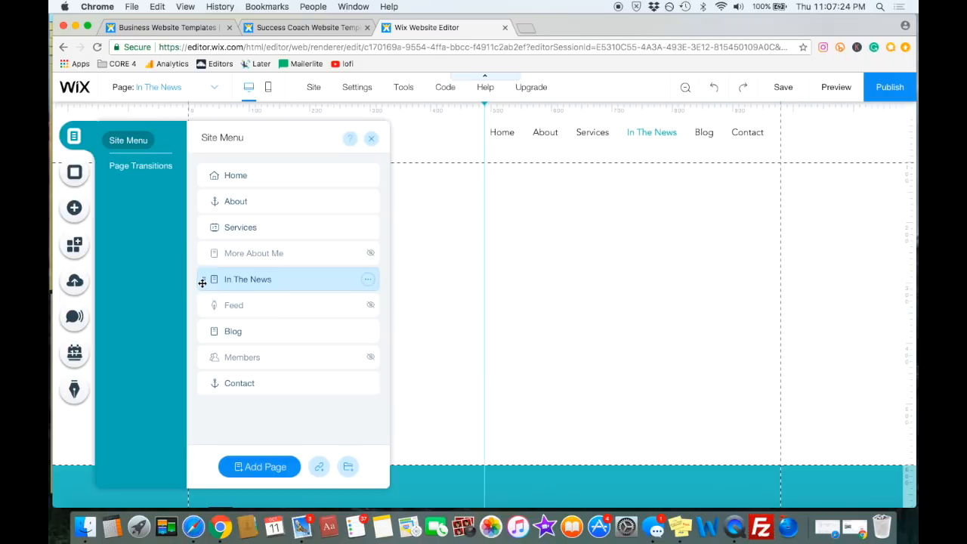
drag(201, 282, 204, 331)
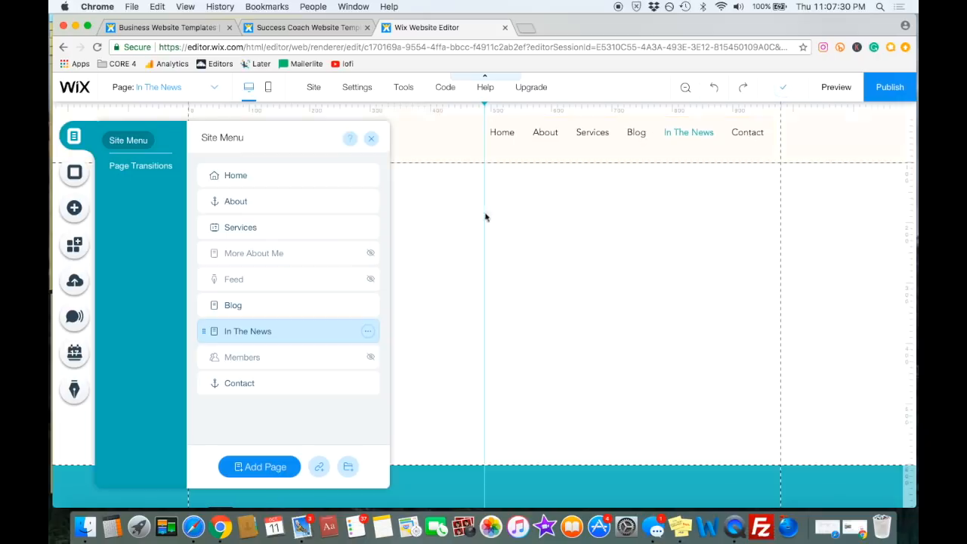
click(371, 143)
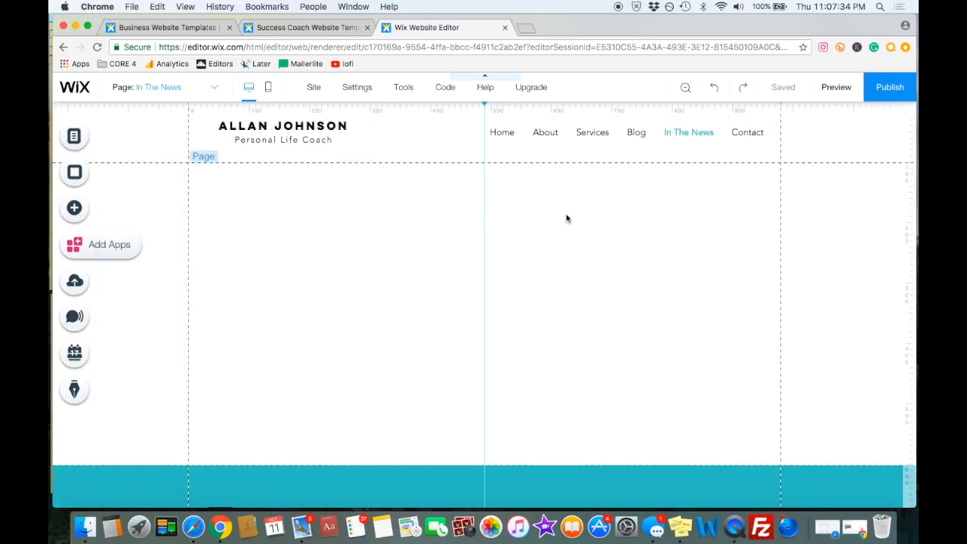
On the In The News page, add the About Us strip with the skateboard photo and green text column
click(213, 89)
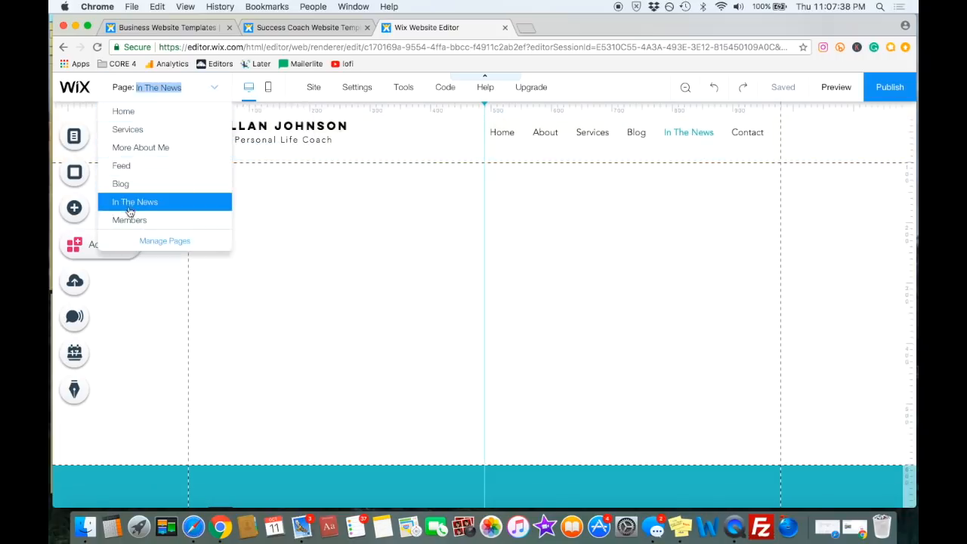
click(128, 210)
mouse_move(578, 282)
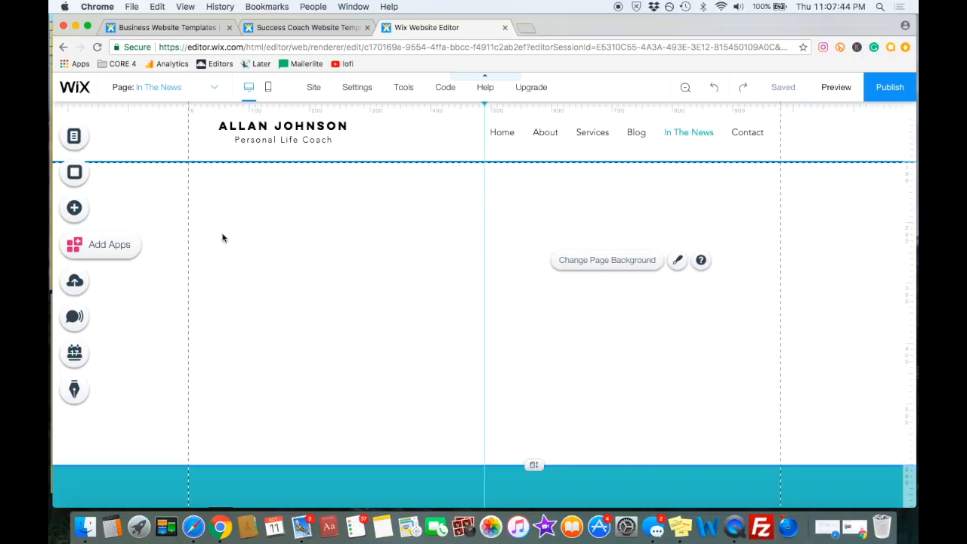
click(75, 209)
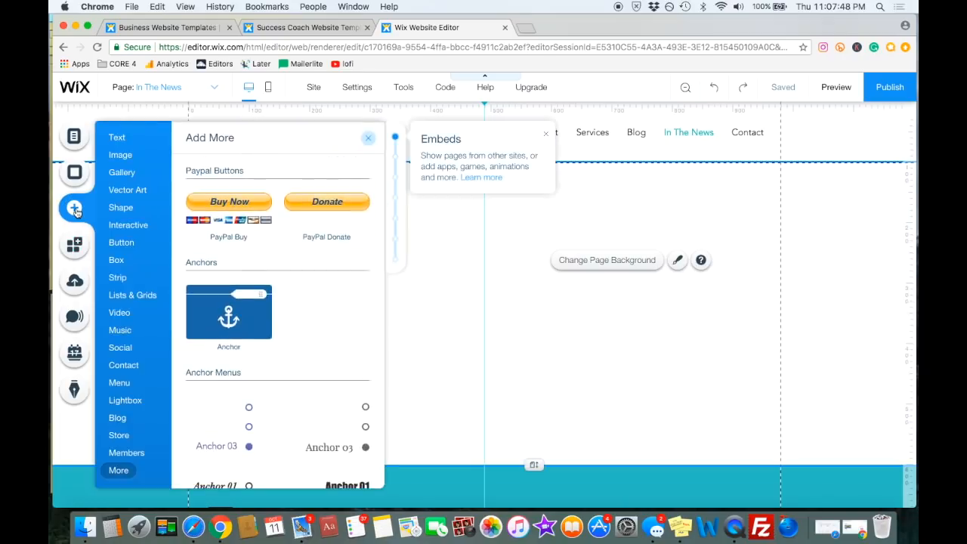
mouse_move(128, 225)
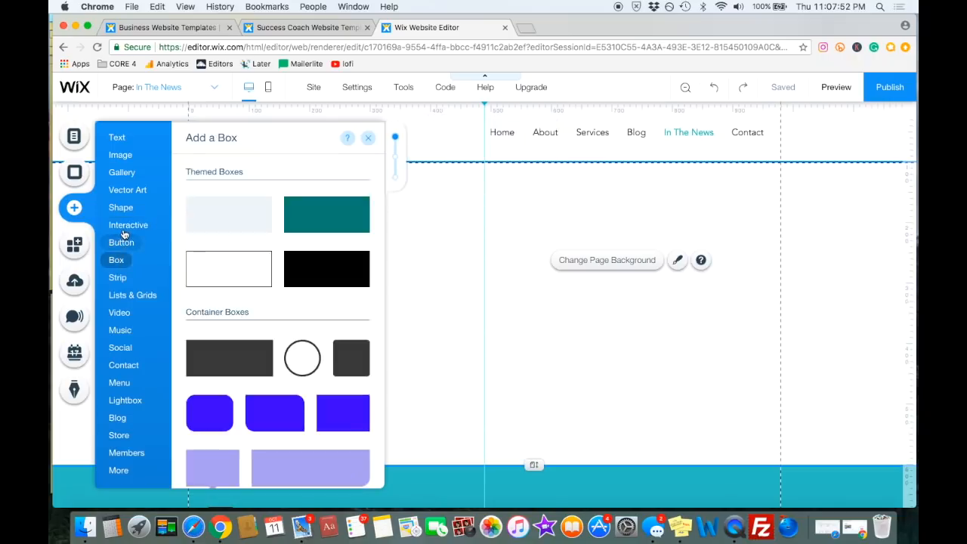
mouse_move(121, 284)
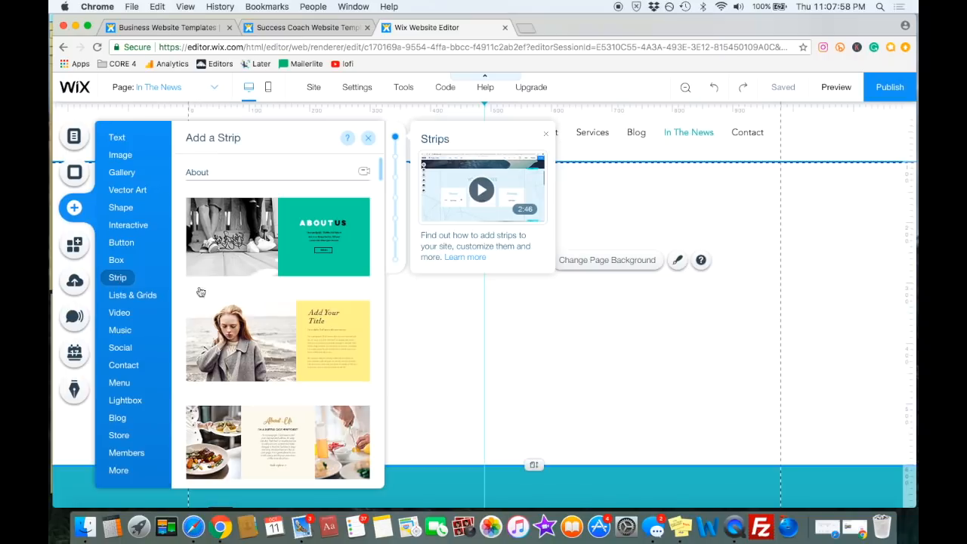
scroll(262, 318, down, 10)
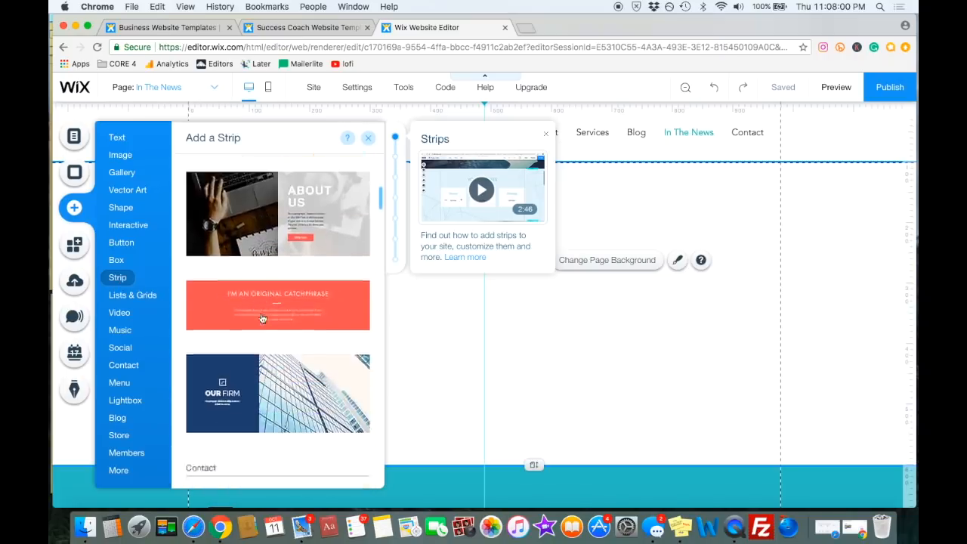
scroll(262, 317, down, 5)
scroll(261, 318, up, 15)
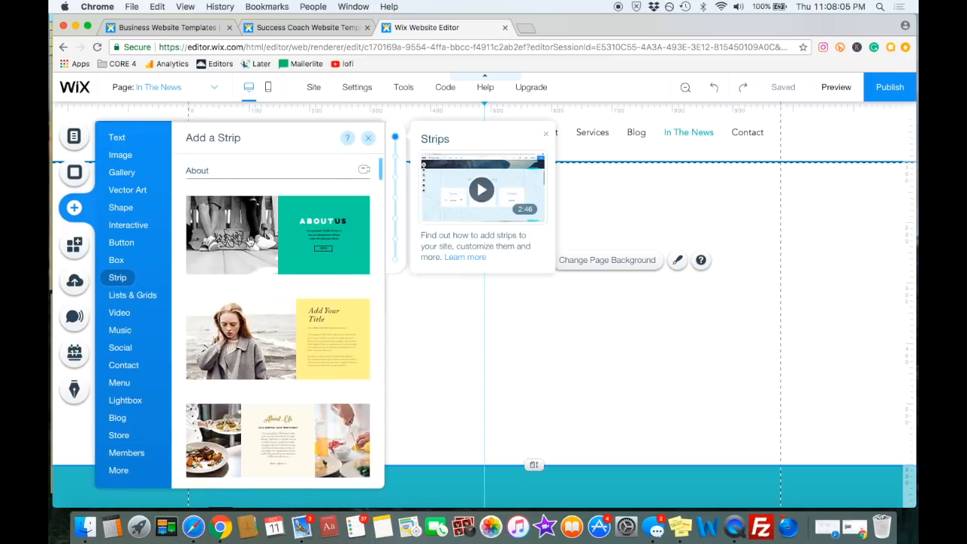
click(243, 236)
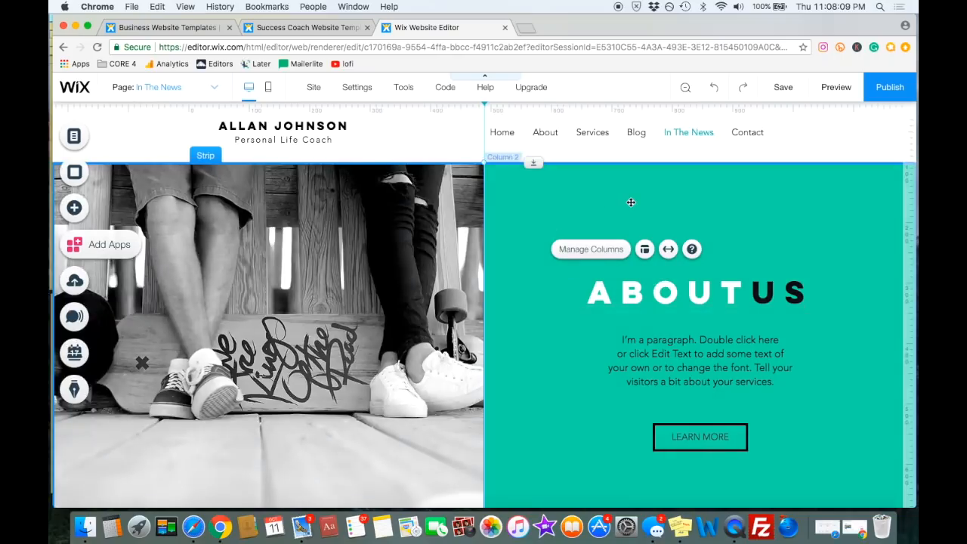
scroll(630, 201, down, 6)
scroll(630, 202, up, 6)
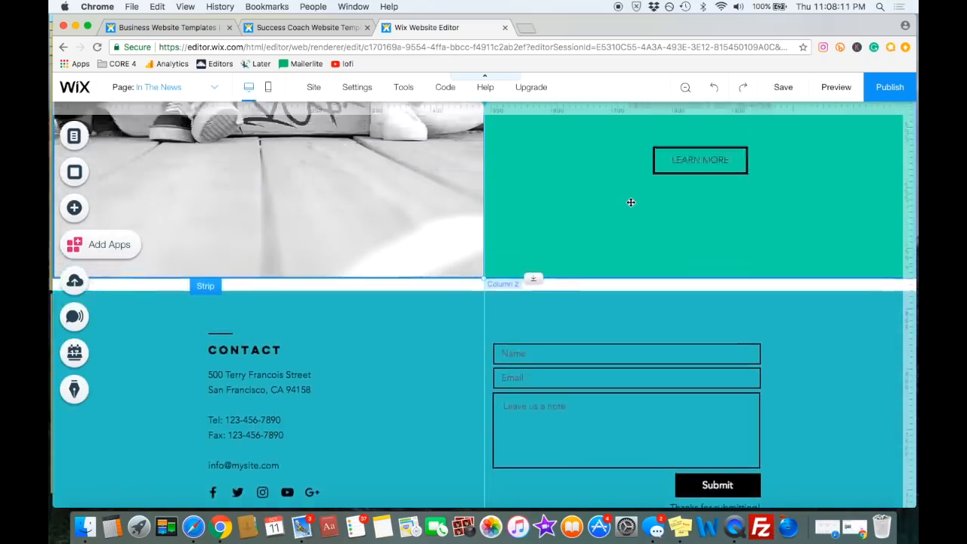
Add the What People Say testimonial slideshow below the About Us strip and look over the page
scroll(502, 249, down, 5)
click(504, 295)
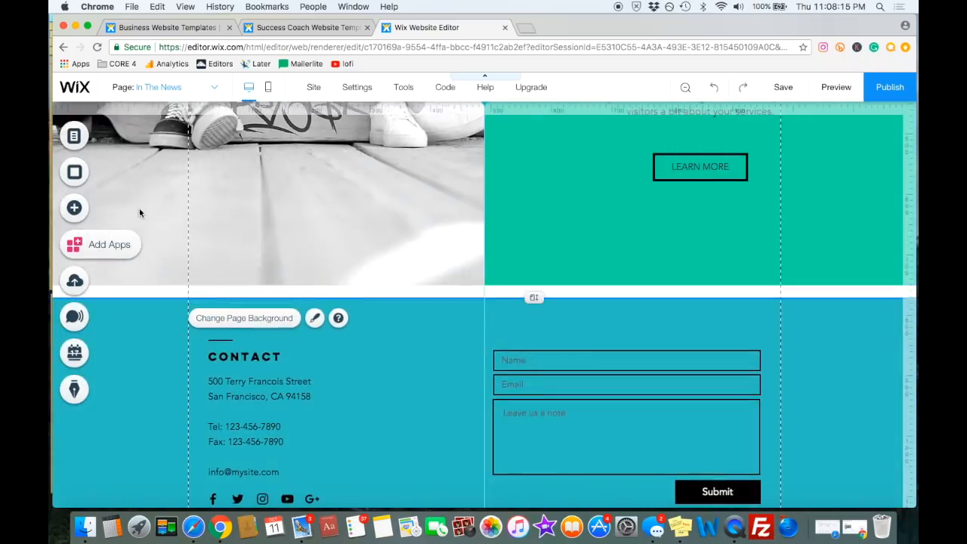
click(496, 295)
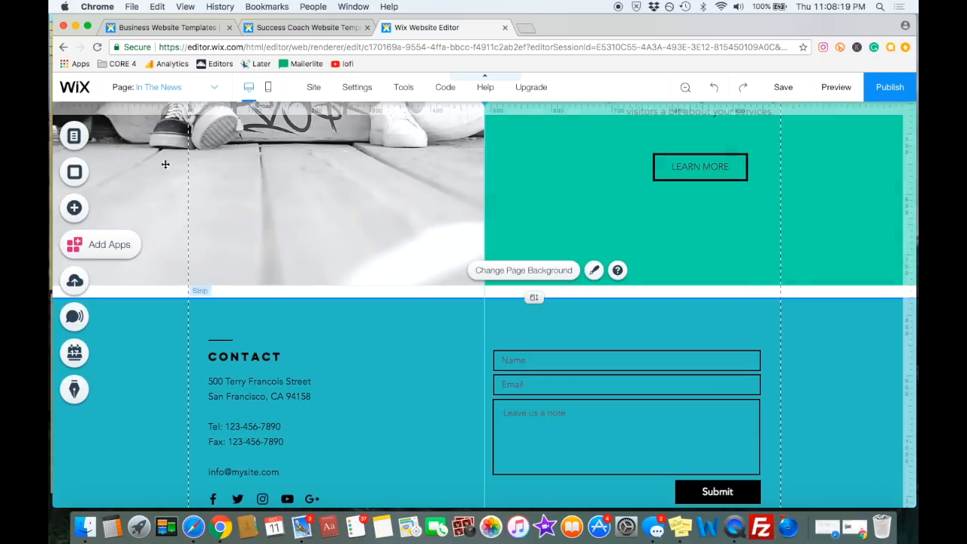
click(75, 212)
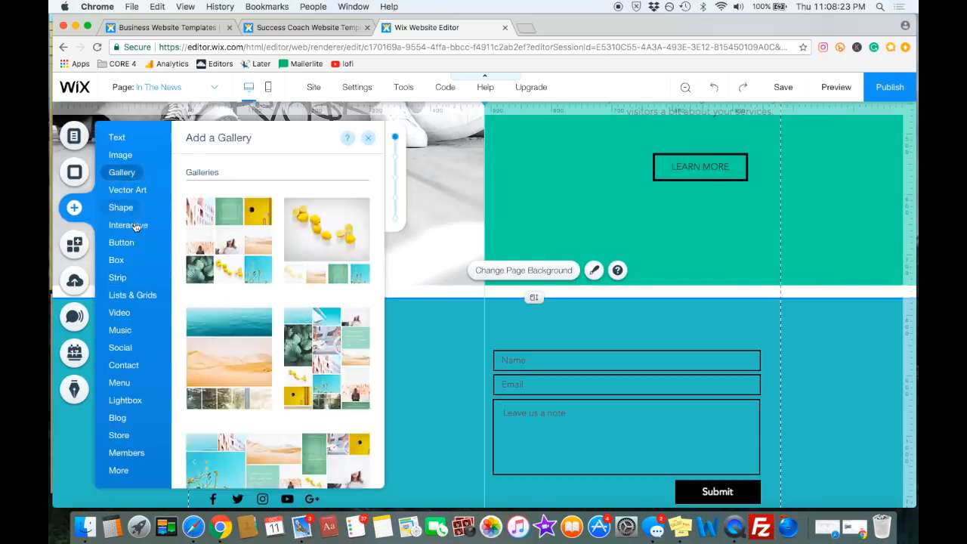
mouse_move(173, 229)
scroll(298, 342, down, 3)
scroll(299, 342, up, 1)
click(262, 238)
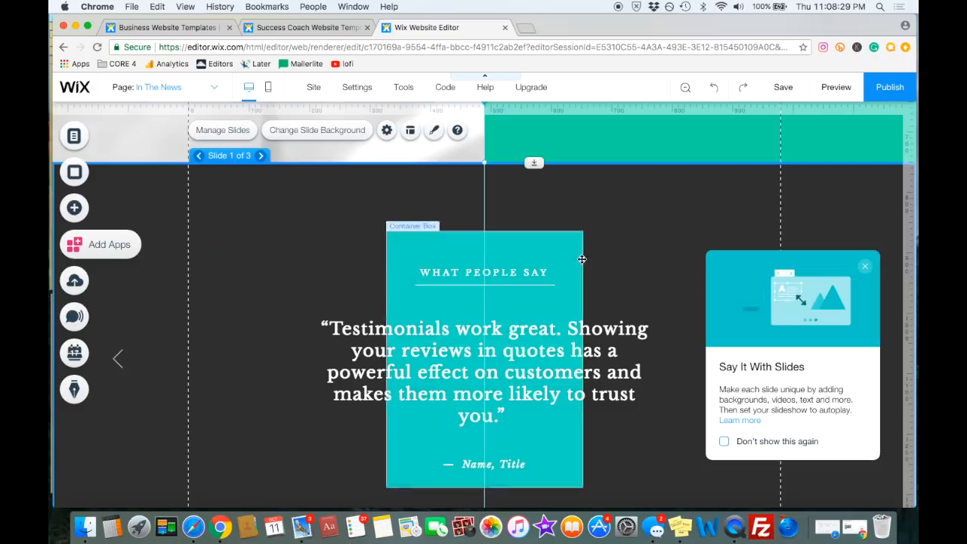
scroll(581, 259, up, 4)
scroll(580, 259, down, 4)
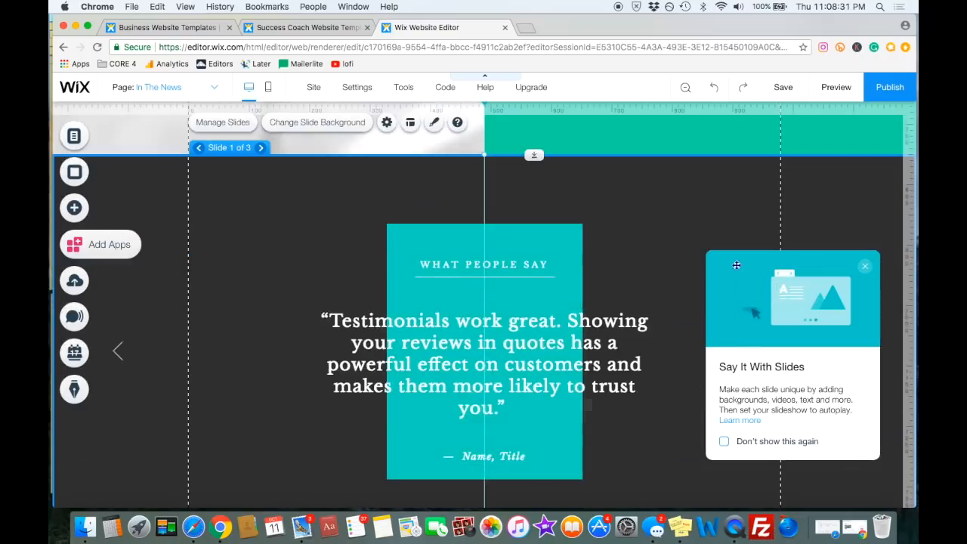
scroll(649, 249, up, 4)
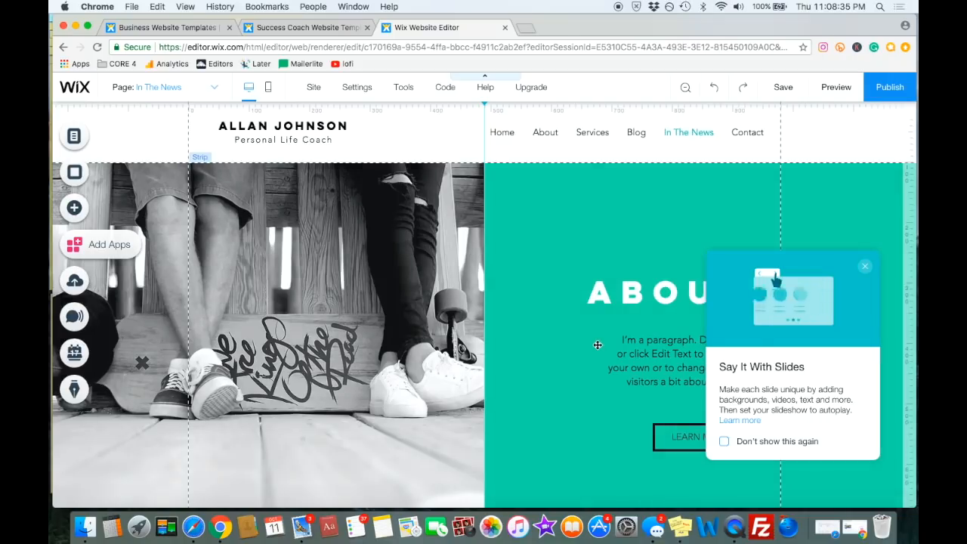
scroll(597, 344, down, 1)
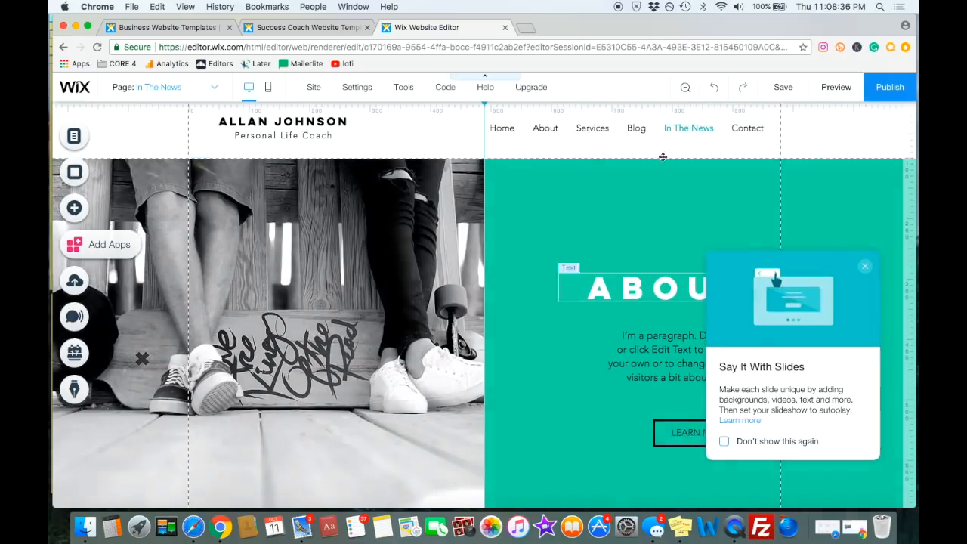
Switch to the zoomed-out page view and move the testimonial slideshow above the About Us strip
click(686, 89)
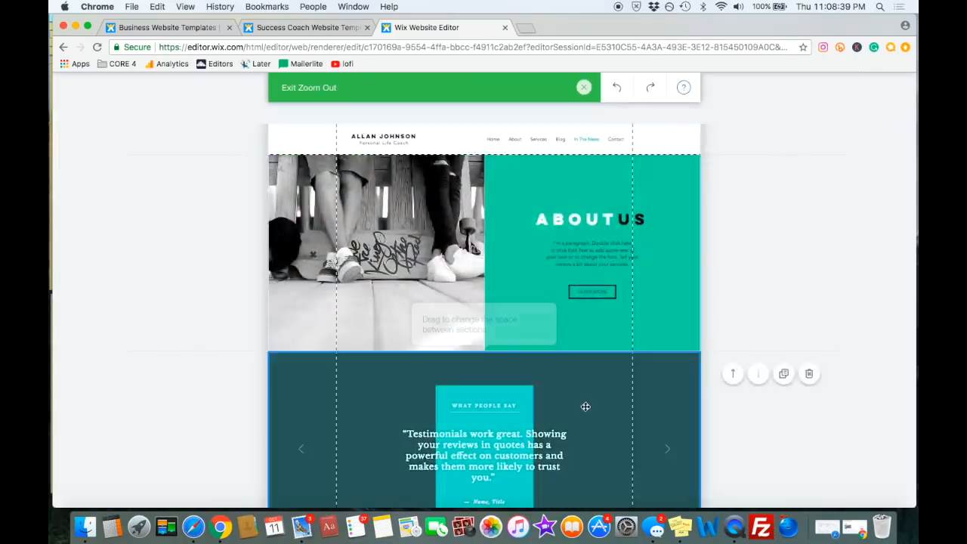
scroll(663, 393, down, 5)
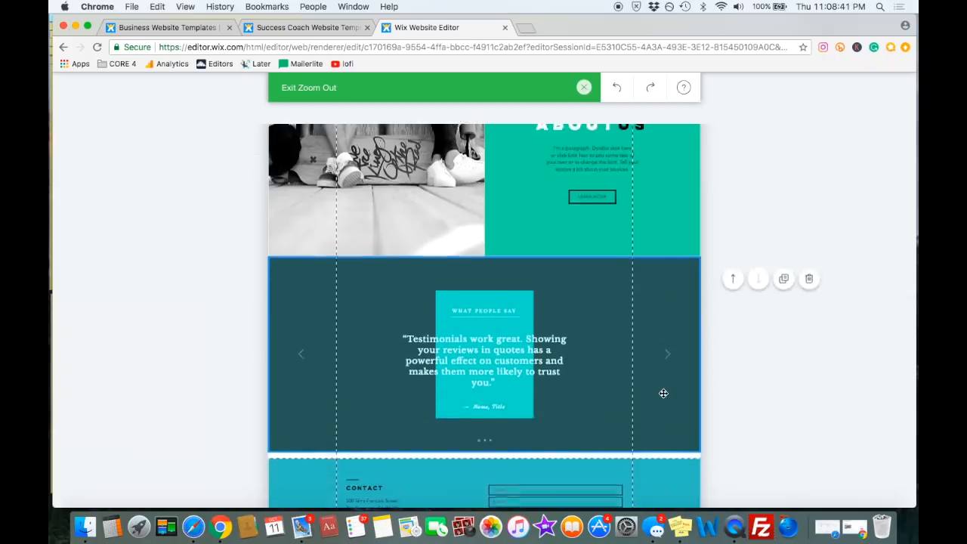
scroll(662, 392, up, 5)
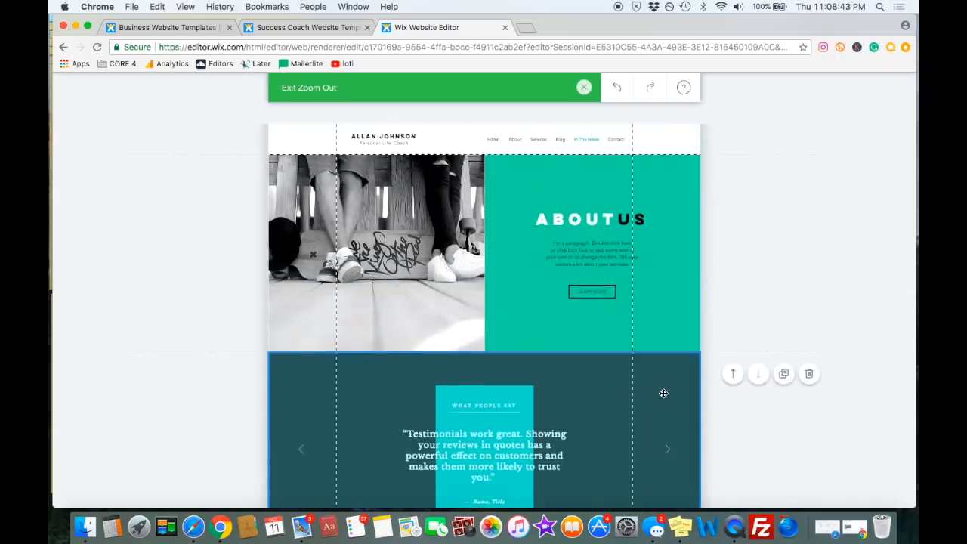
scroll(672, 378, down, 2)
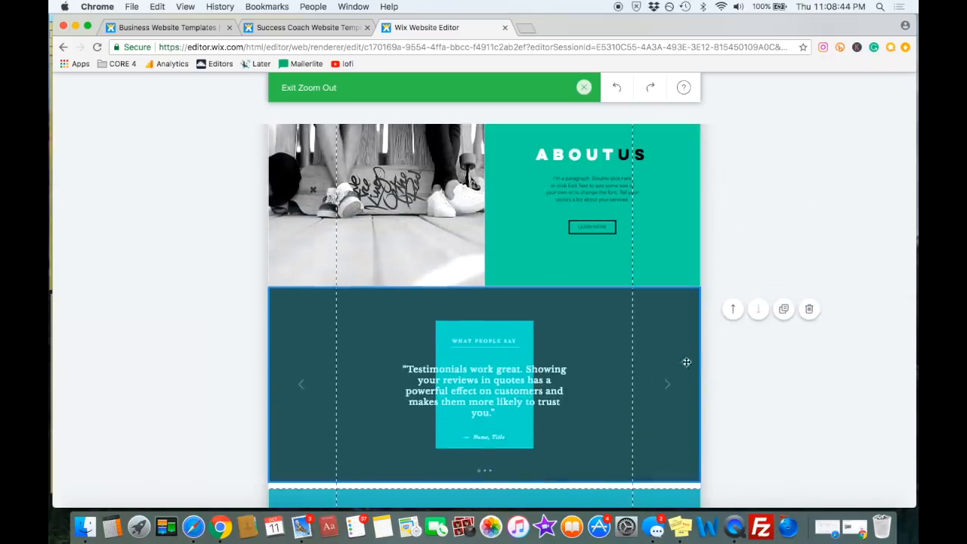
click(588, 328)
drag(587, 274, 579, 103)
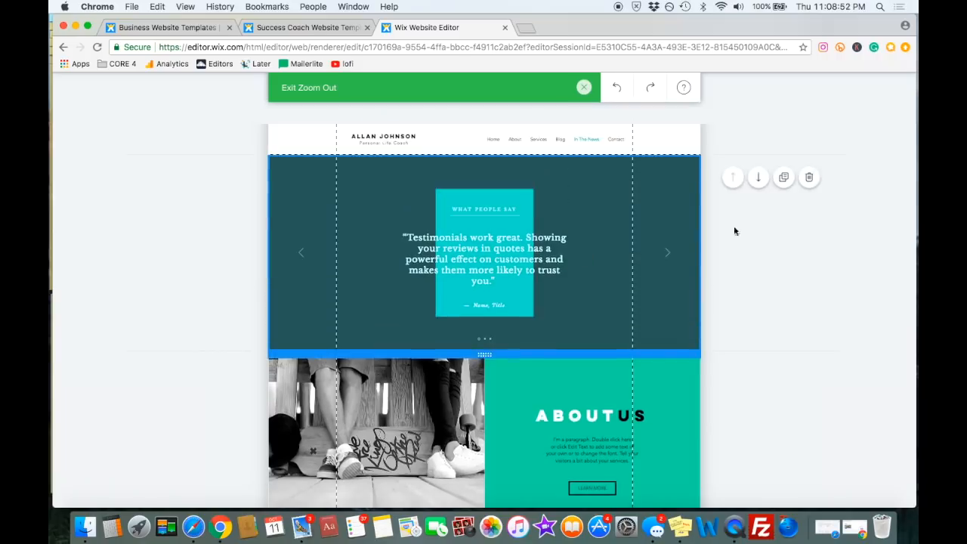
Move the testimonial slideshow one section down, restore it above the About Us strip, and check the page layout
click(758, 180)
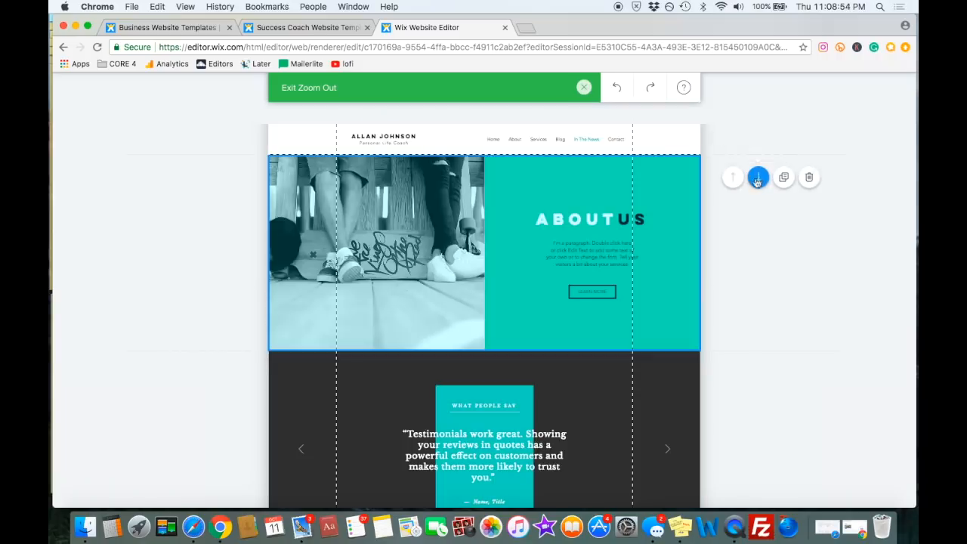
click(758, 179)
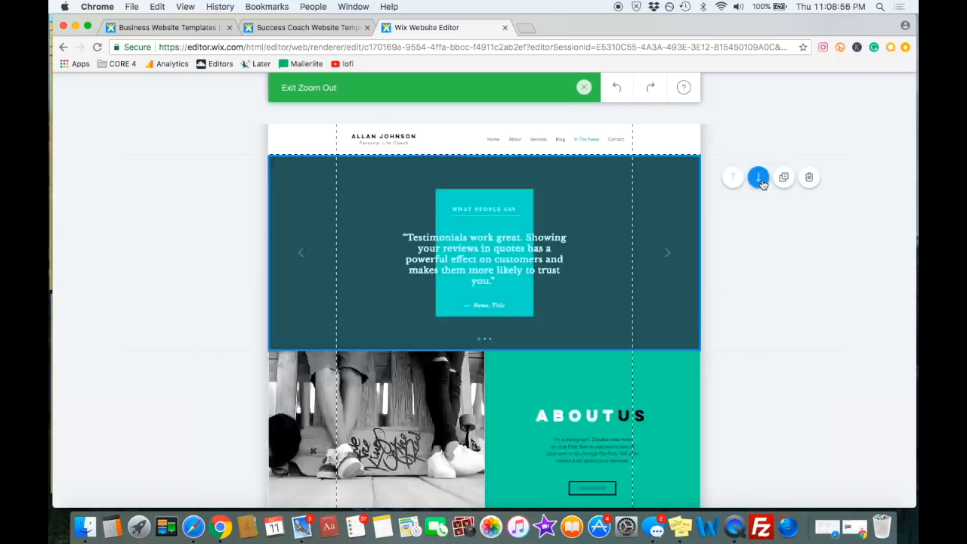
scroll(642, 332, down, 5)
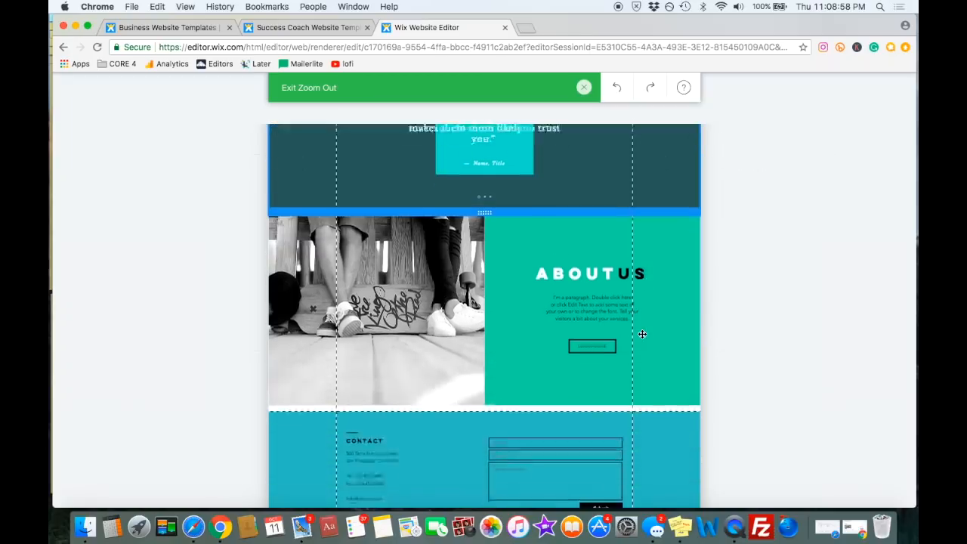
Exit the zoomed-out view and look over the In The News page down to the footer
scroll(641, 332, up, 4)
scroll(641, 336, up, 1)
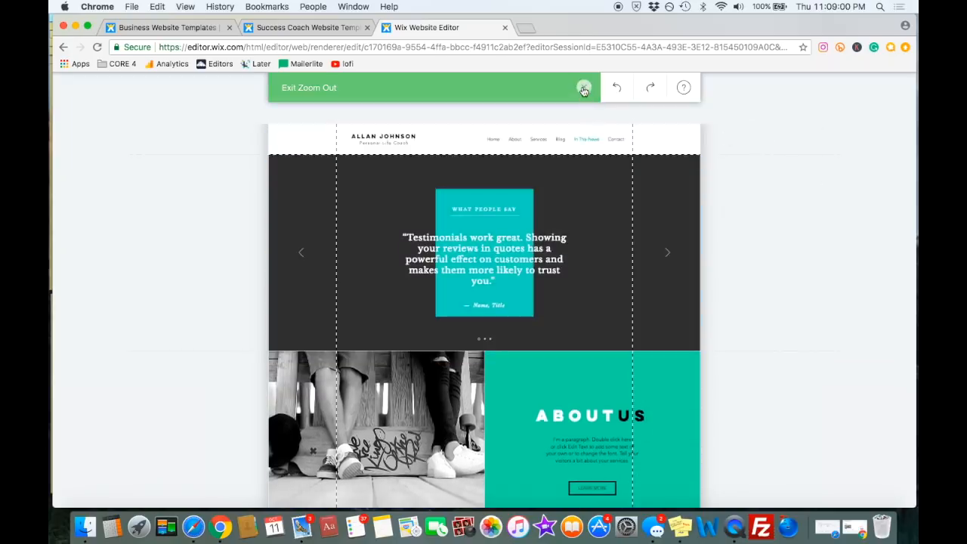
click(584, 90)
scroll(606, 356, down, 4)
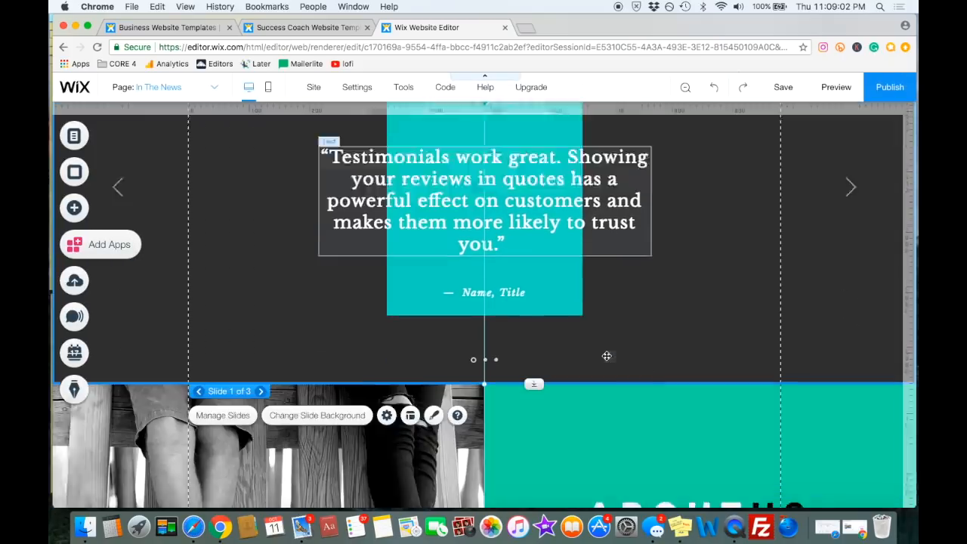
scroll(607, 355, down, 6)
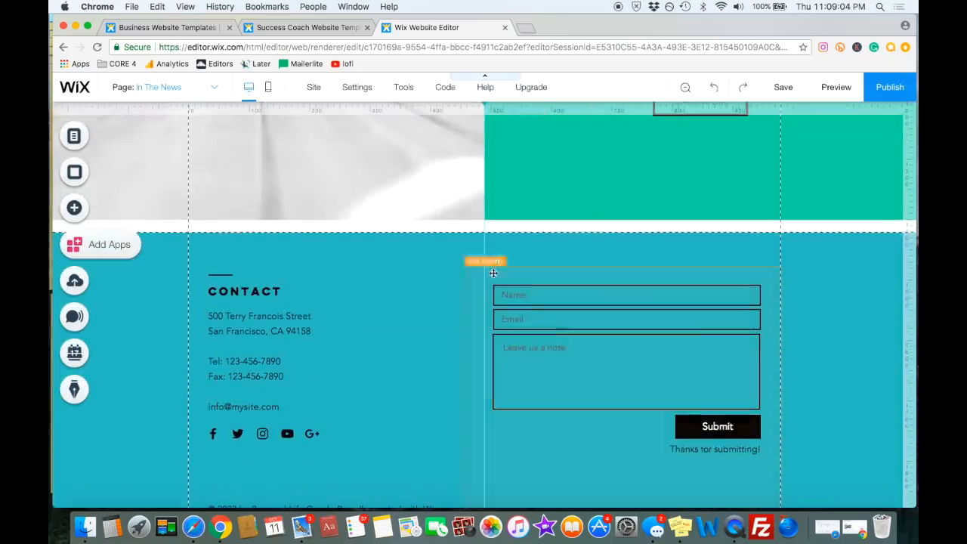
Try moving the footer down to open blank space below the About Us strip, and undo the move
click(509, 225)
drag(536, 234, 526, 371)
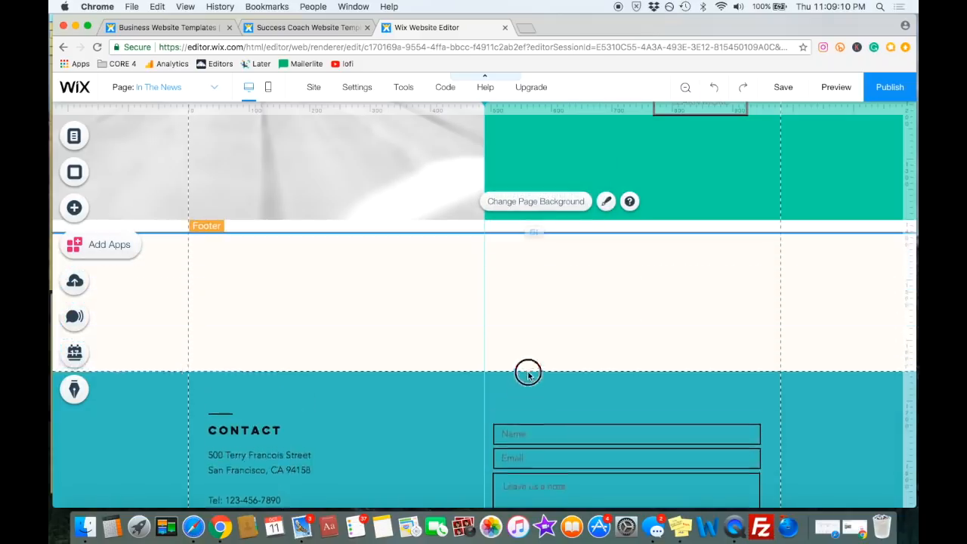
scroll(564, 312, down, 3)
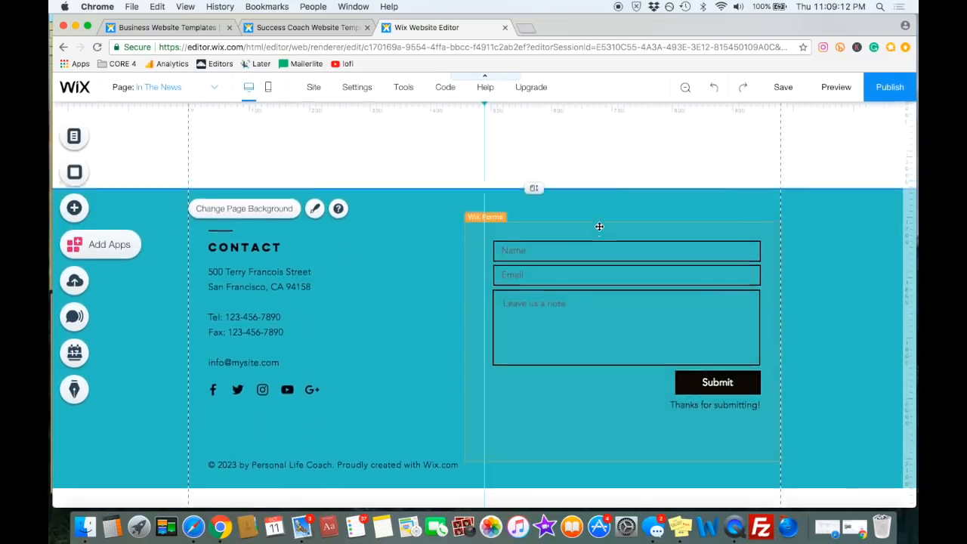
scroll(649, 196, up, 3)
click(714, 89)
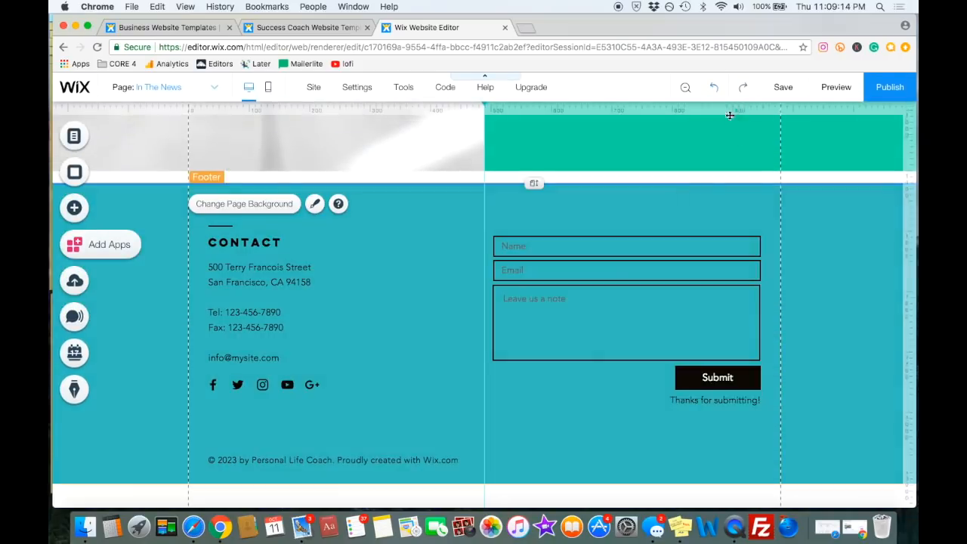
In the zoomed-out view, move the About Us strip down and back up against the testimonial slideshow, and return to the normal view
click(683, 91)
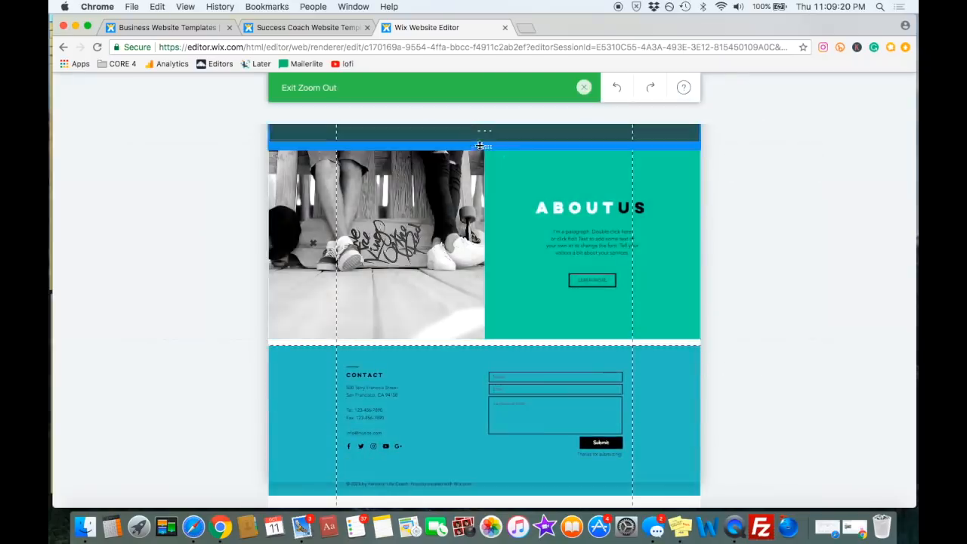
drag(484, 147, 477, 209)
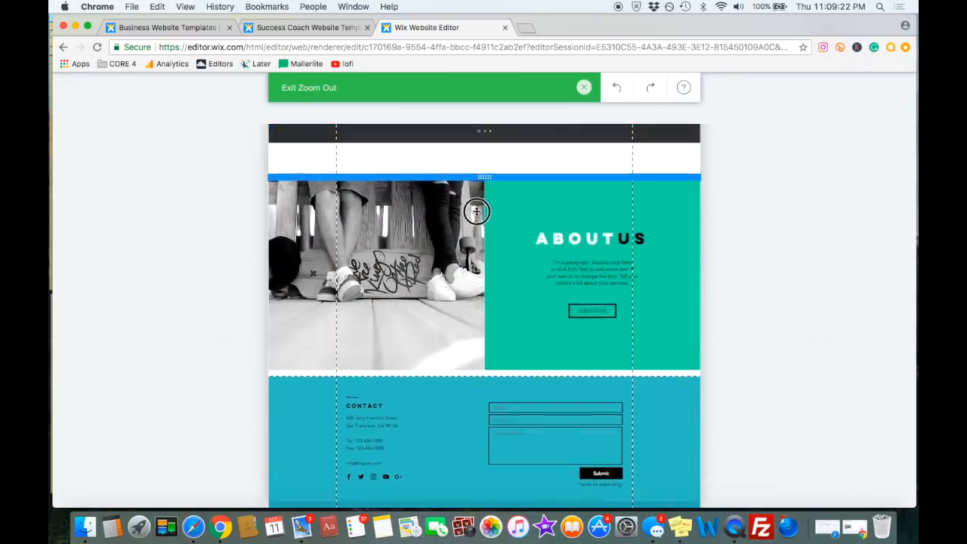
drag(484, 175, 482, 113)
click(583, 87)
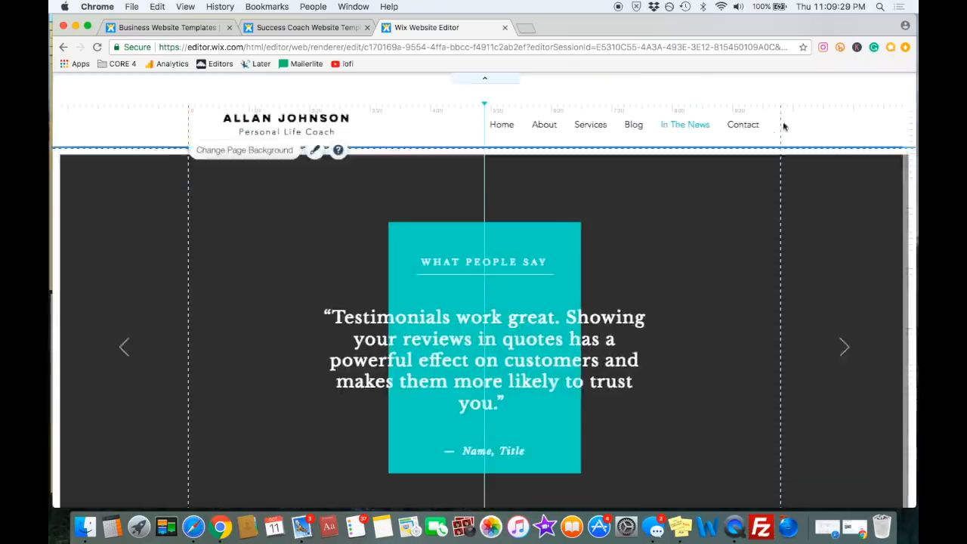
Move the footer down in two stages to open a tall blank area below the About Us strip
scroll(696, 327, down, 2)
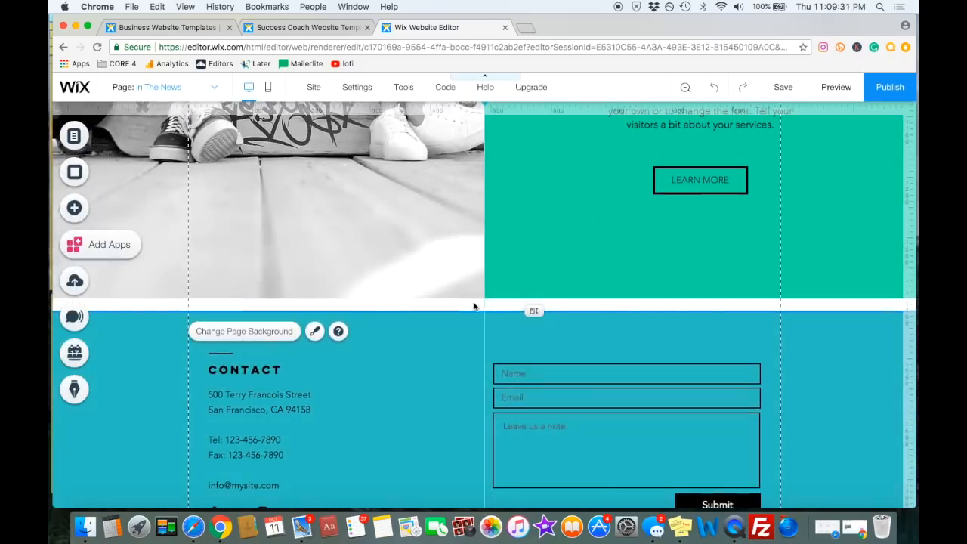
drag(532, 311, 524, 466)
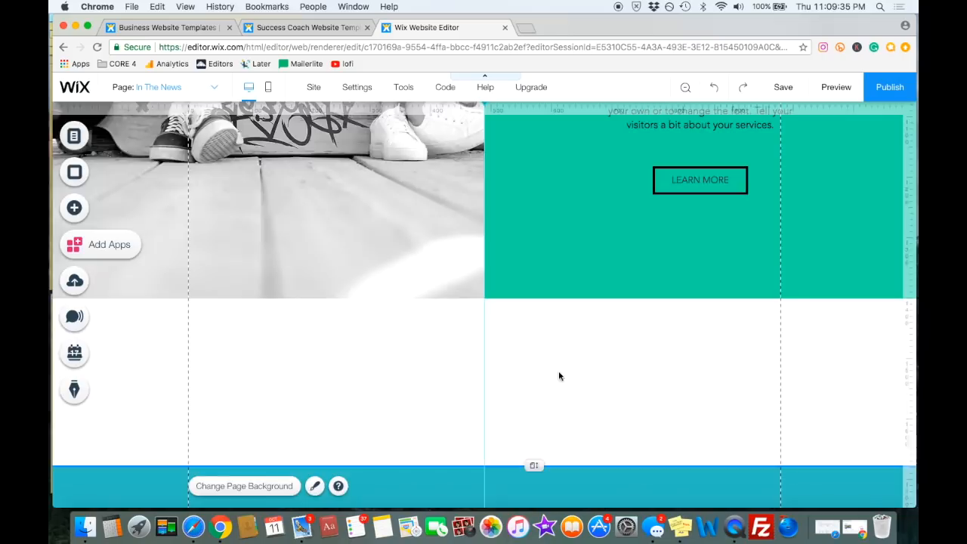
scroll(558, 370, down, 6)
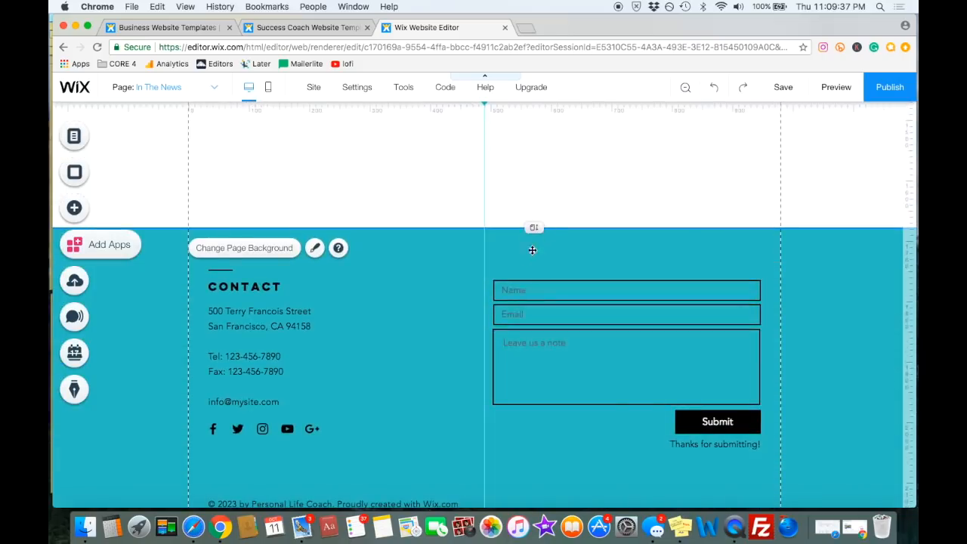
drag(531, 228, 526, 385)
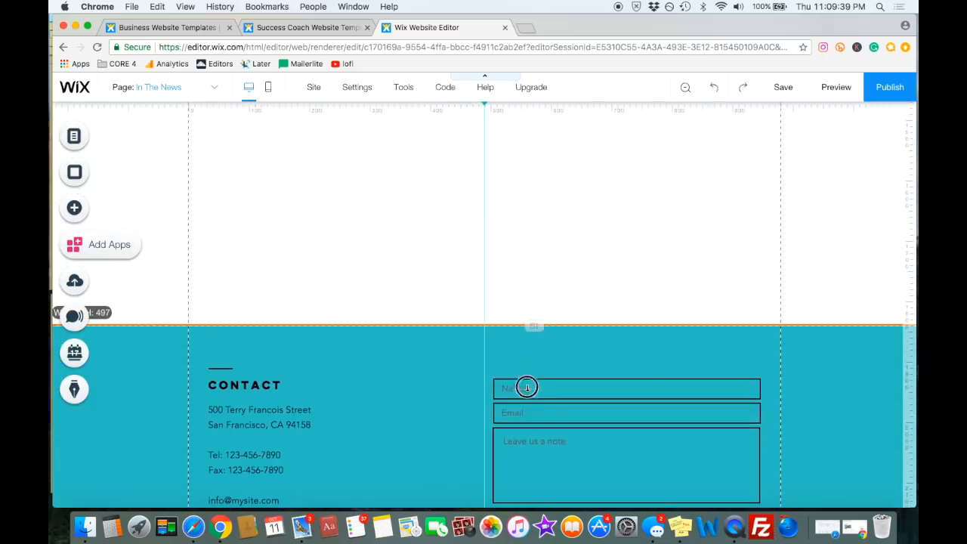
scroll(561, 280, up, 10)
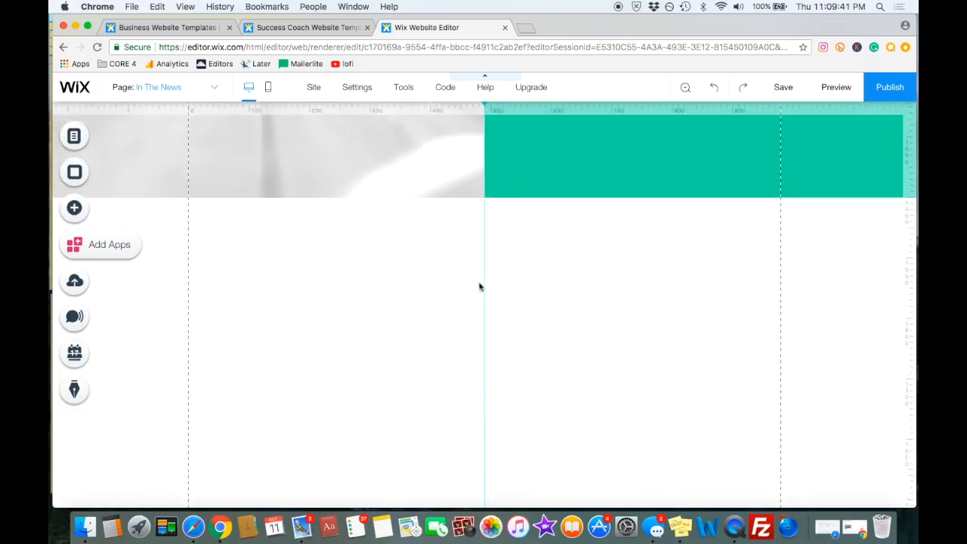
scroll(470, 363, down, 5)
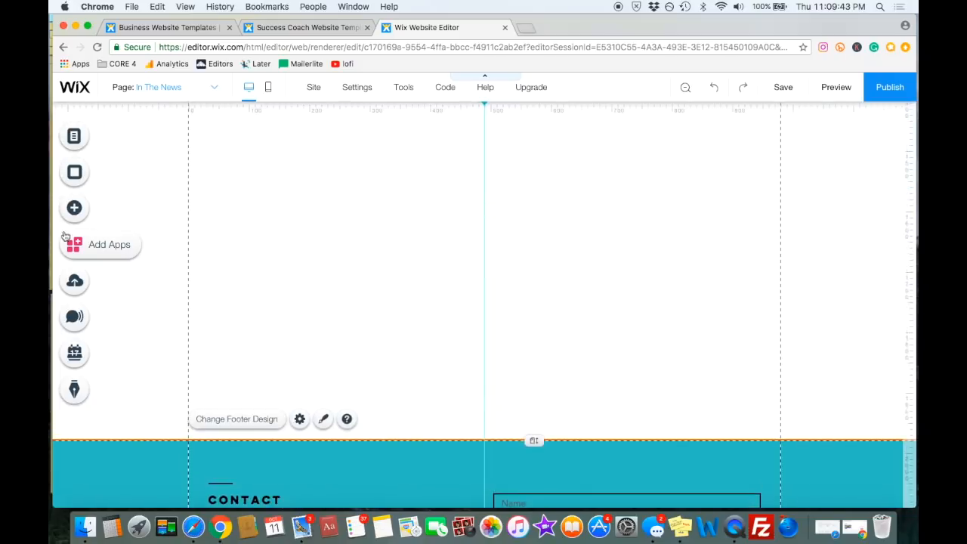
Add a Heading 3 text element to the blank area above the footer and widen it until it fits on one line
click(73, 209)
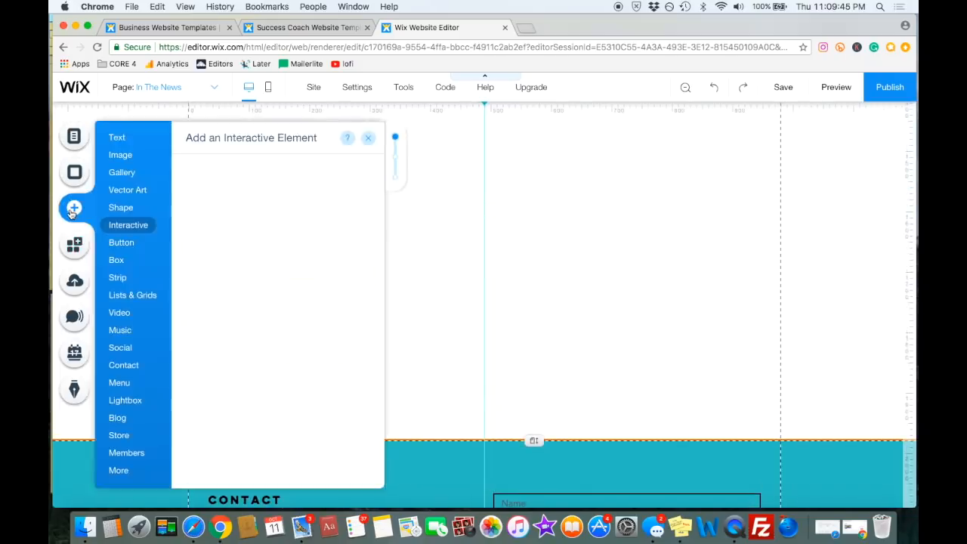
click(117, 140)
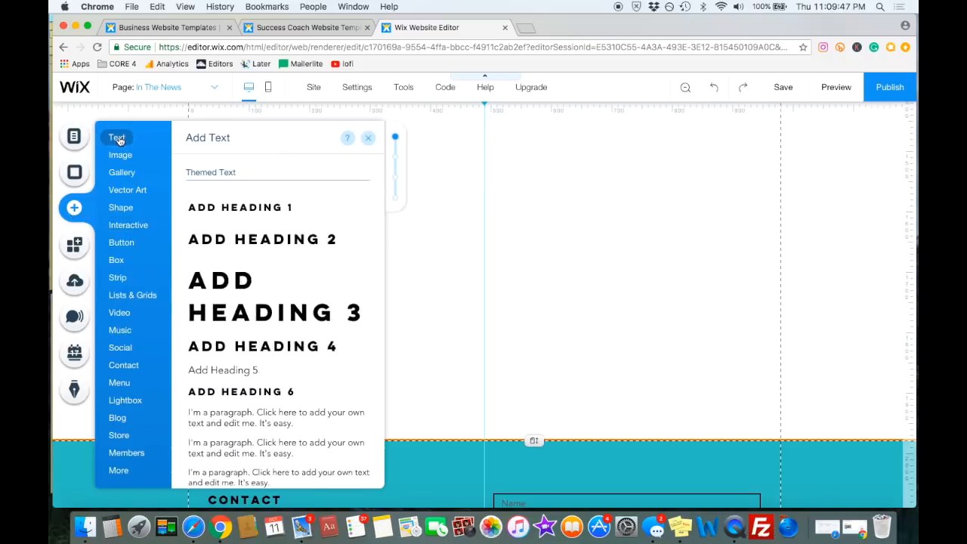
drag(237, 287, 414, 288)
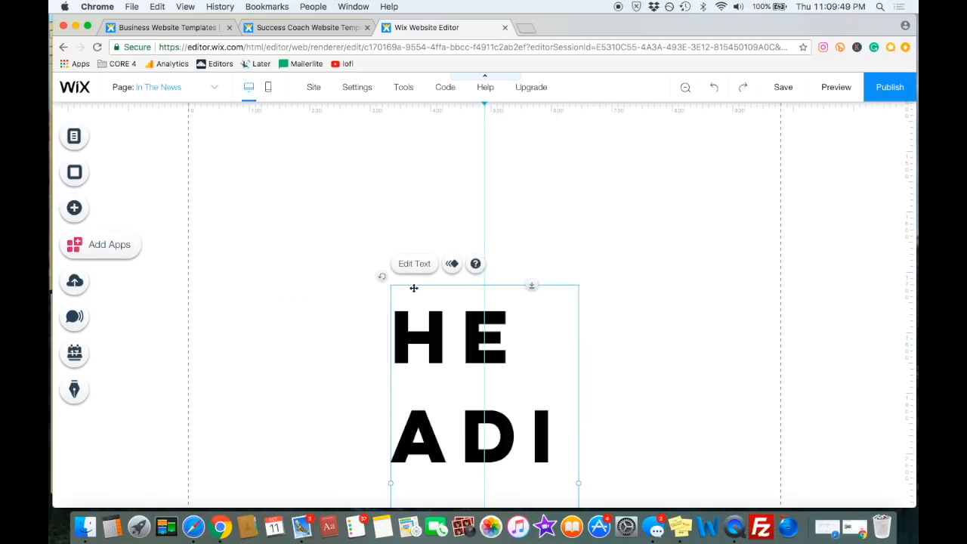
drag(390, 483, 194, 465)
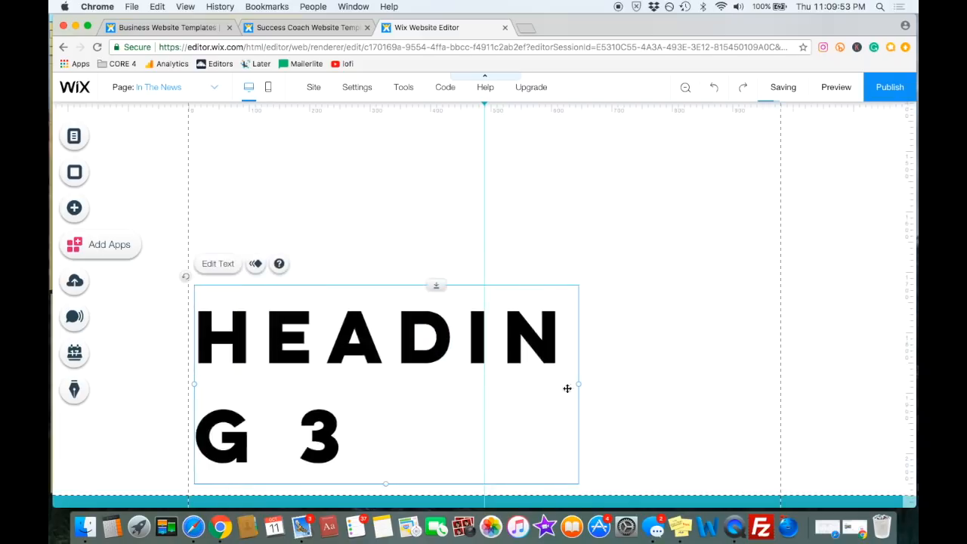
drag(578, 385, 760, 362)
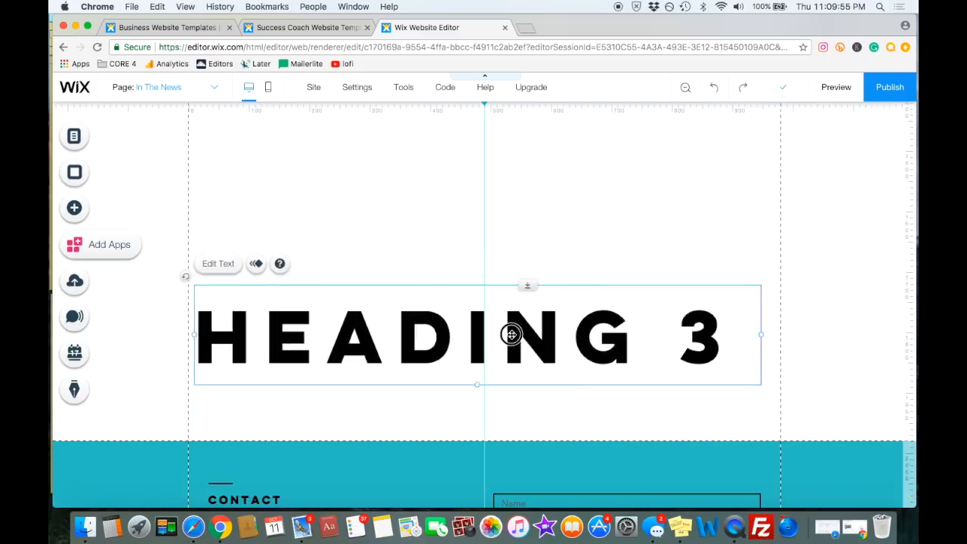
Replace the heading text with LATEST NEWS and set its font size to 75 px
double_click(511, 335)
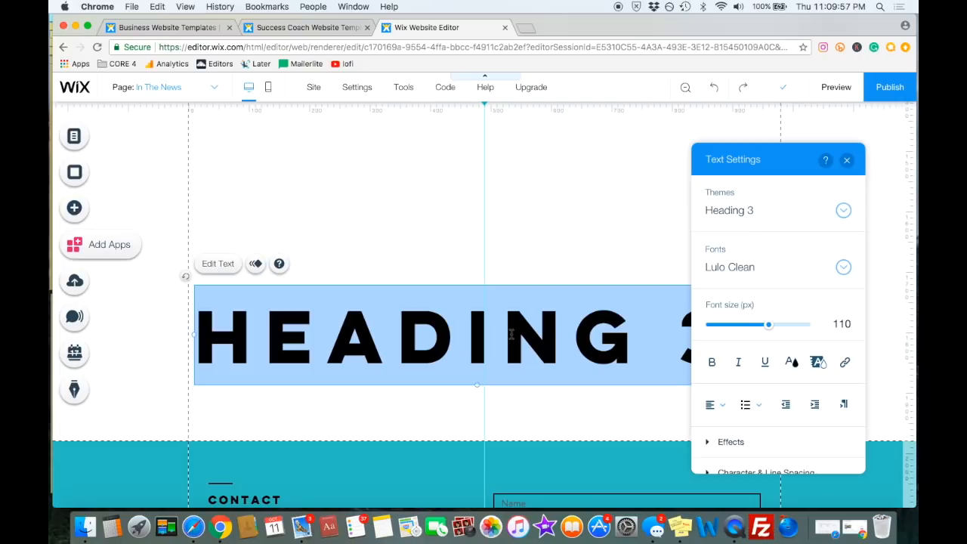
text(LATEST)
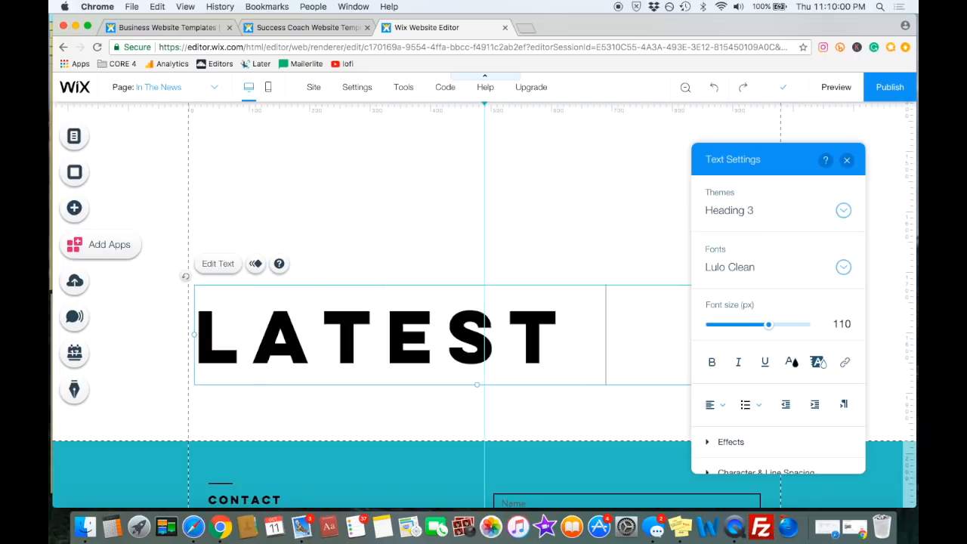
text( NEWS)
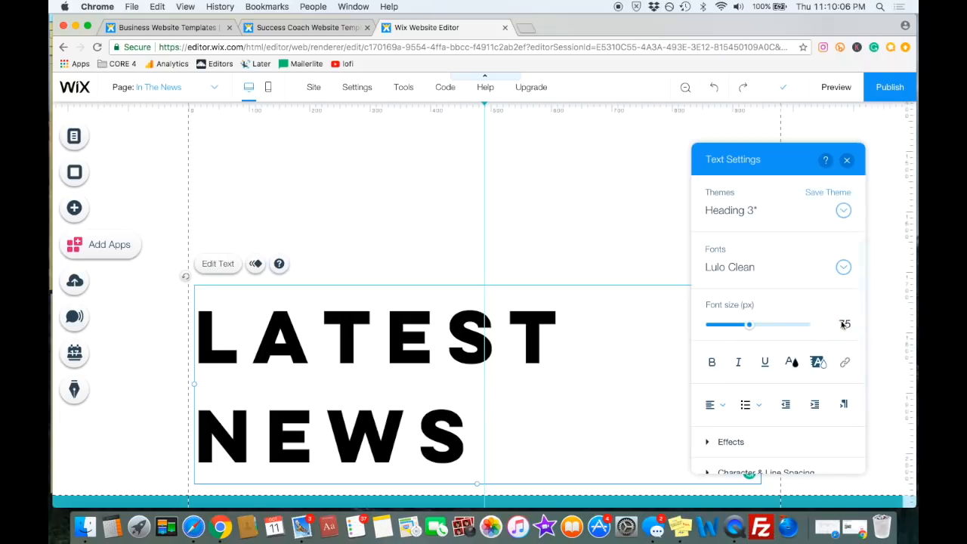
triple_click(378, 388)
click(831, 322)
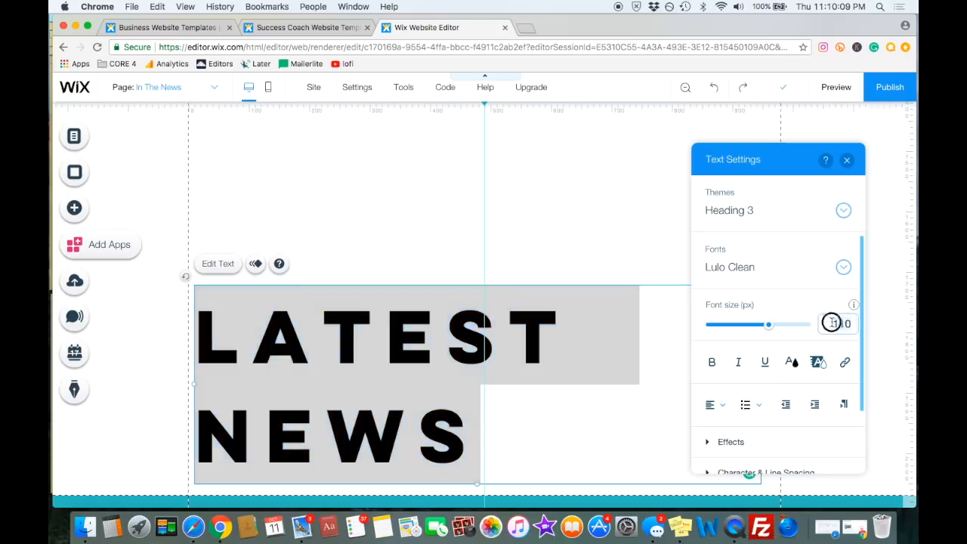
key(Return)
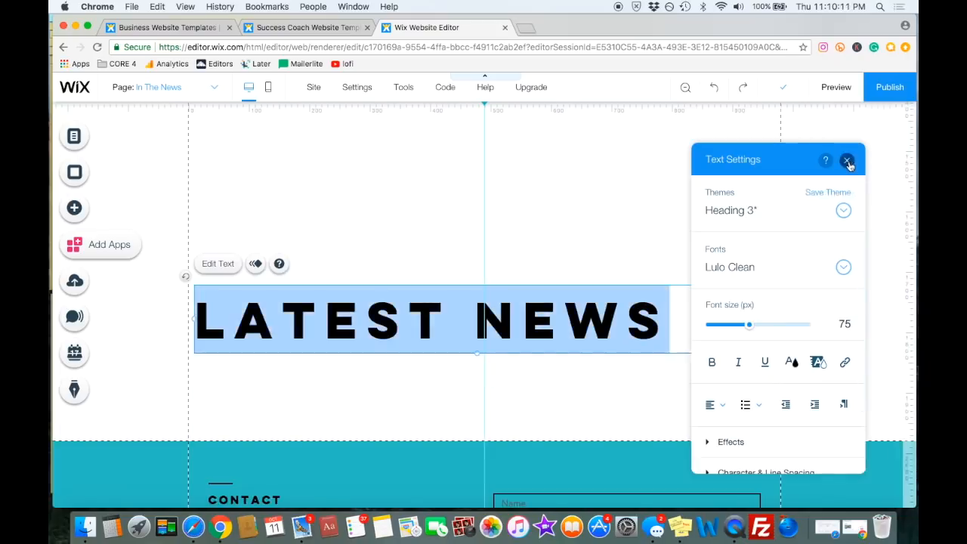
click(846, 159)
Move the LATEST NEWS heading up to just below the About Us strip, aligned with the page's left gridline
click(724, 379)
drag(325, 337, 321, 169)
scroll(324, 198, up, 2)
drag(329, 298, 324, 290)
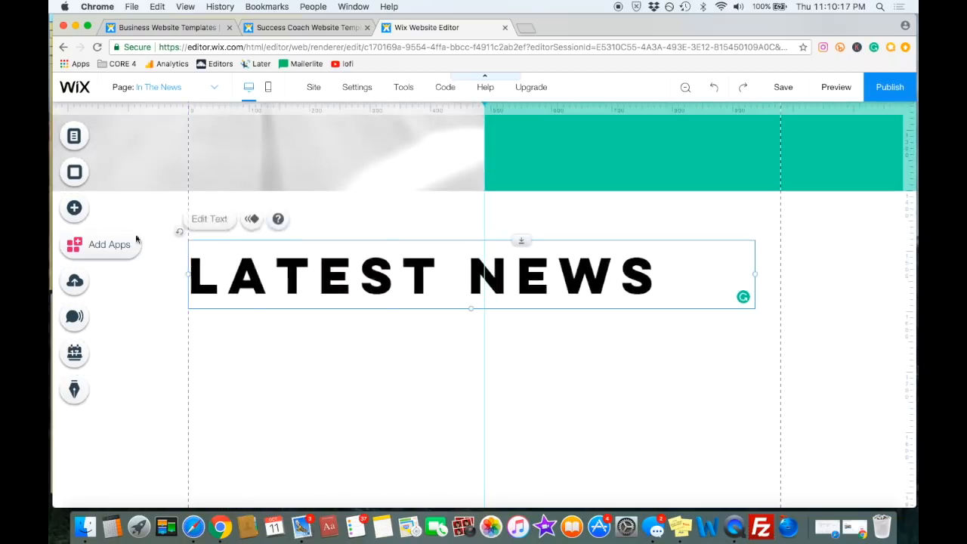
click(74, 207)
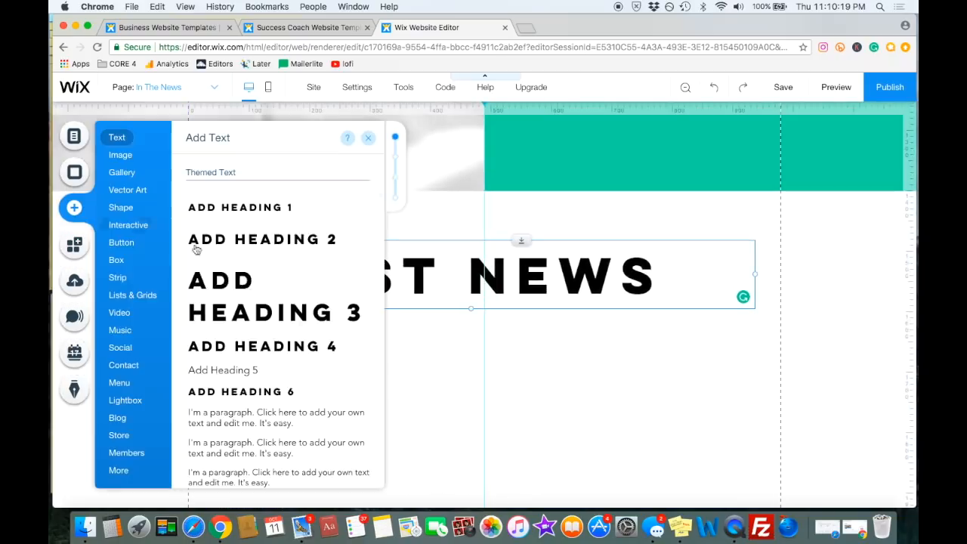
click(120, 155)
click(535, 394)
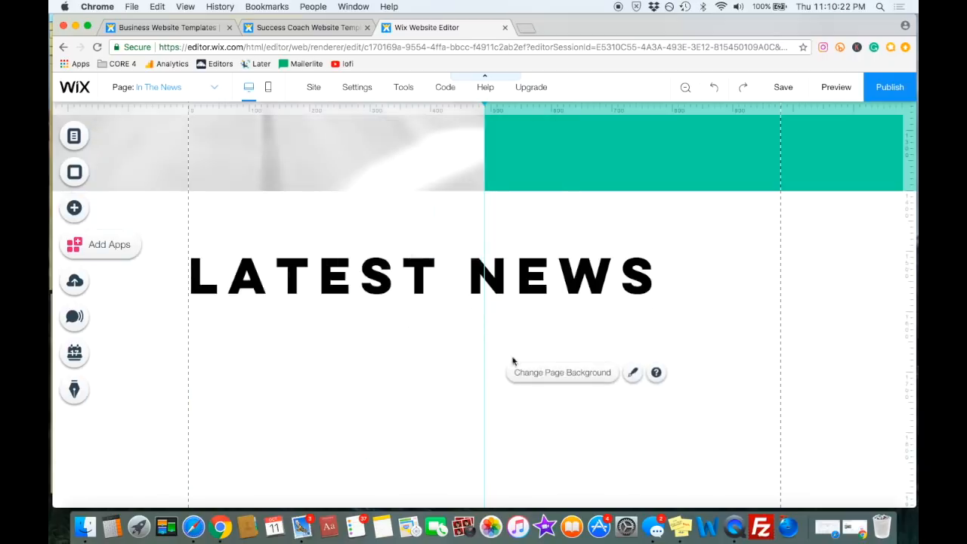
Delete the About Us strip with the skateboard photo and green text column
scroll(519, 348, down, 3)
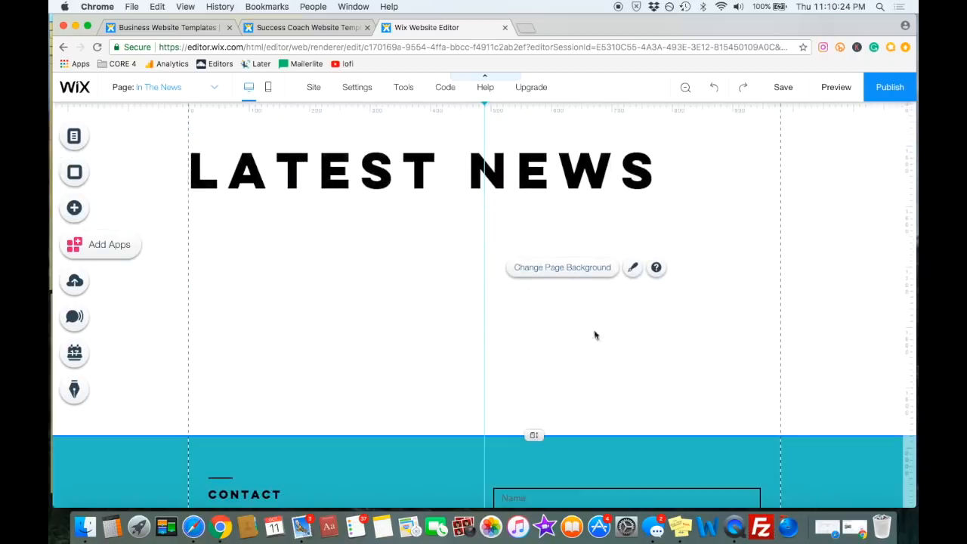
scroll(595, 336, up, 10)
scroll(610, 342, down, 5)
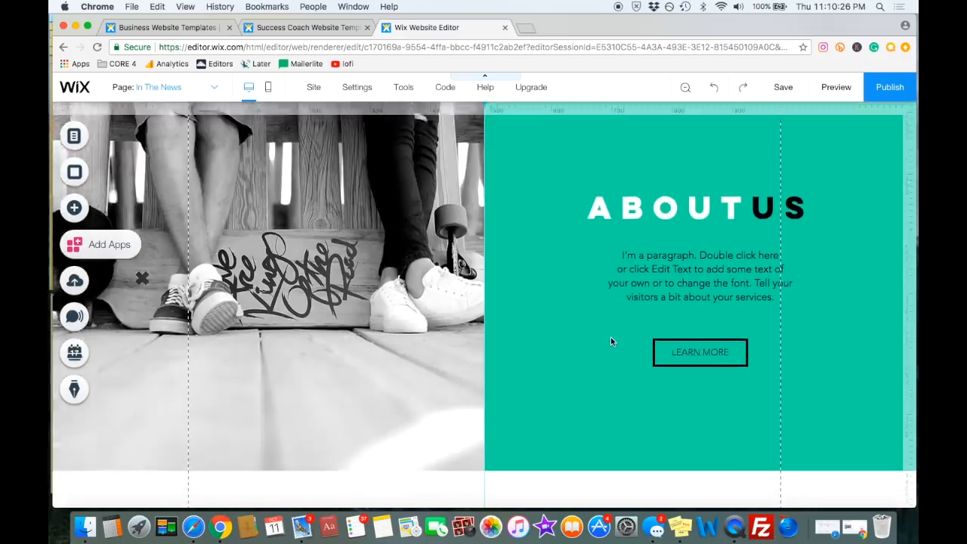
click(546, 255)
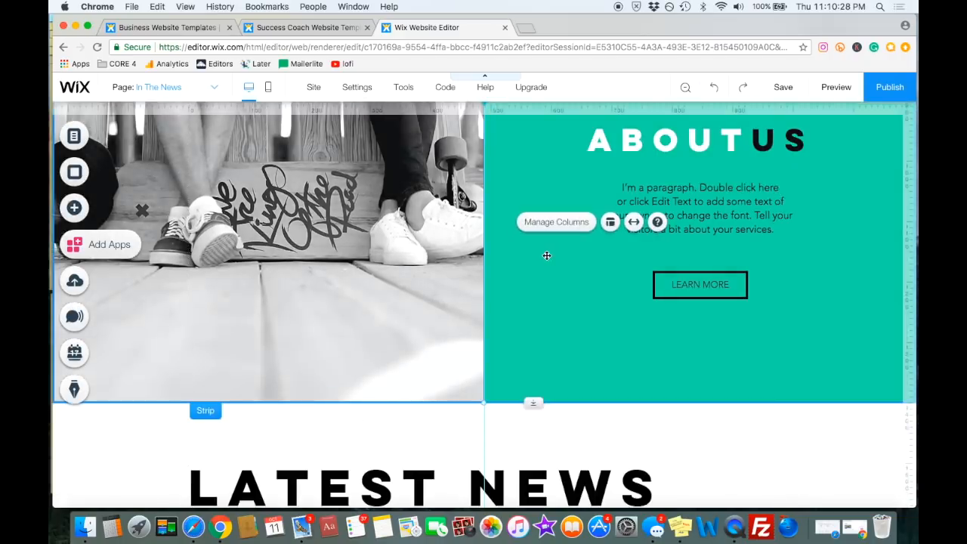
key(Delete)
Move the LATEST NEWS heading up to just below the testimonial slideshow and look over the page layout
drag(355, 484, 346, 186)
drag(346, 163, 355, 153)
scroll(391, 260, up, 3)
scroll(391, 260, up, 5)
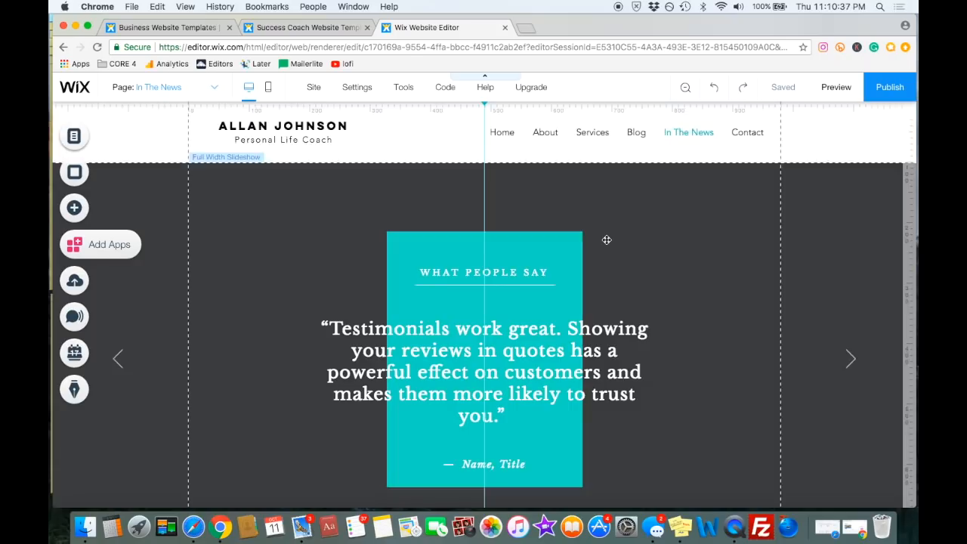
scroll(600, 240, down, 2)
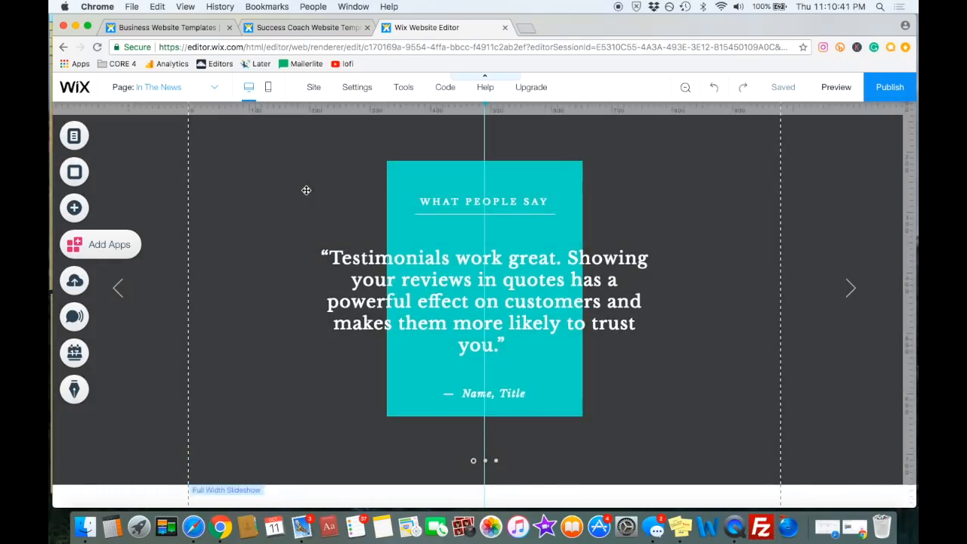
scroll(306, 189, down, 10)
scroll(646, 289, down, 4)
scroll(645, 290, up, 12)
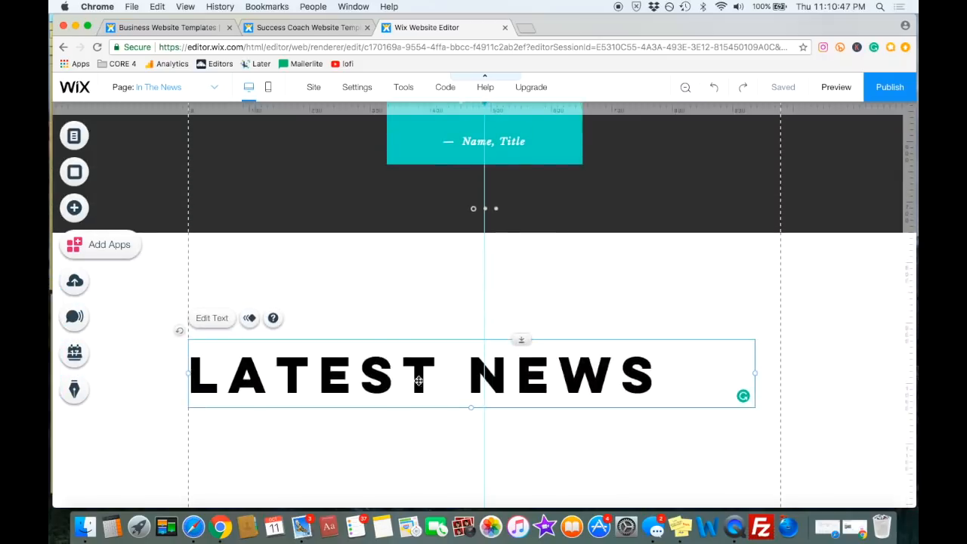
drag(388, 359, 387, 293)
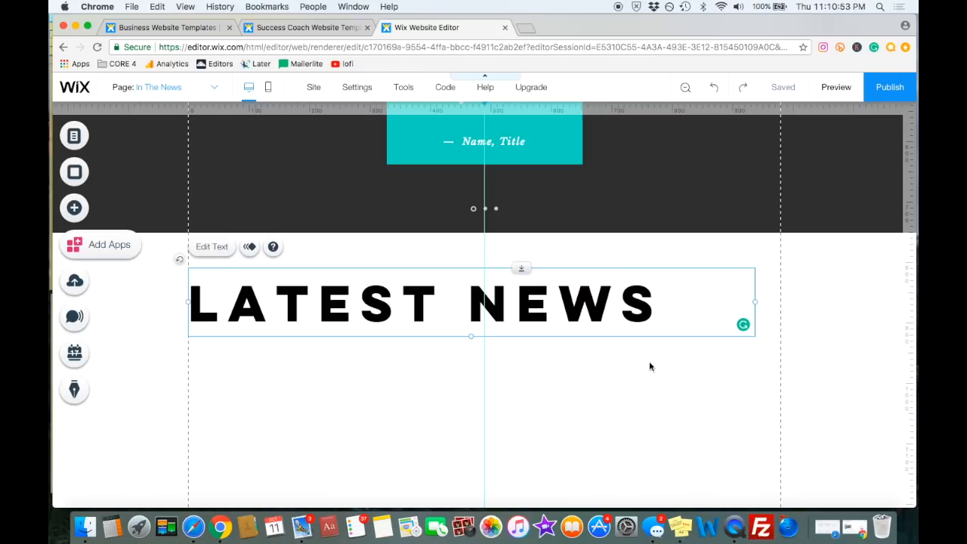
scroll(800, 369, up, 4)
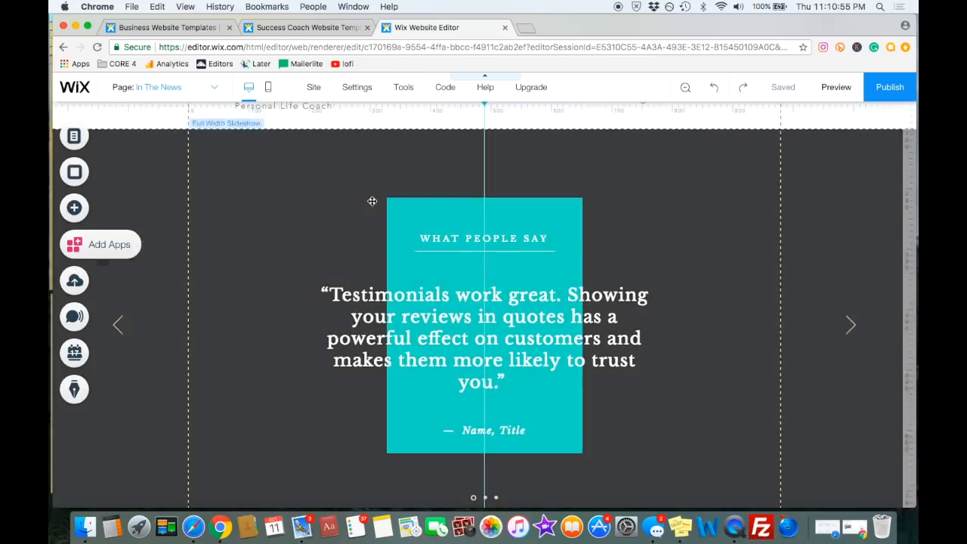
click(371, 201)
scroll(408, 249, up, 1)
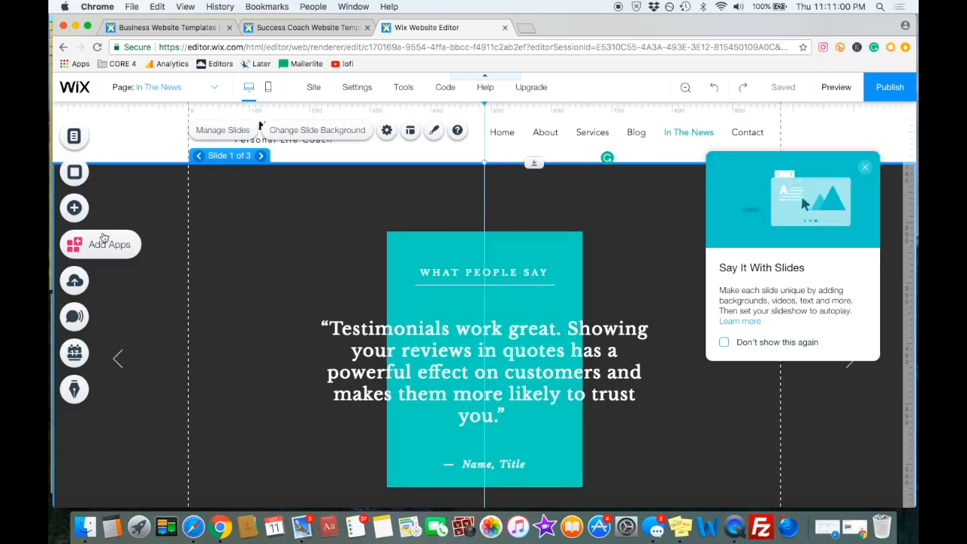
click(75, 209)
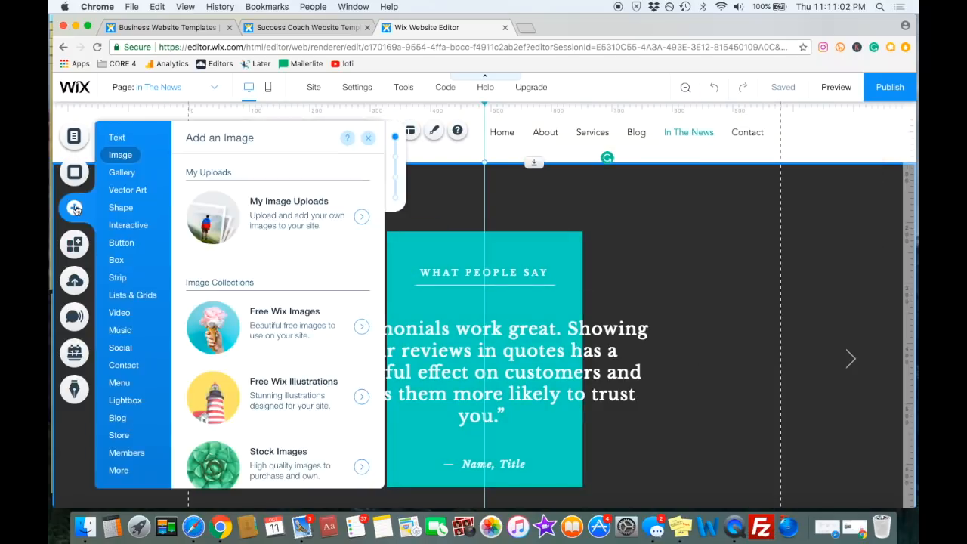
click(121, 330)
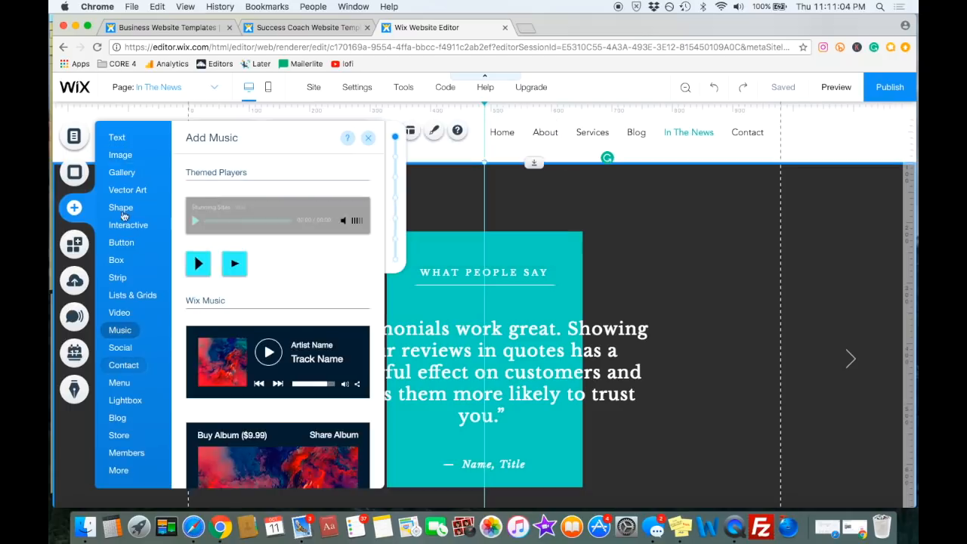
click(119, 278)
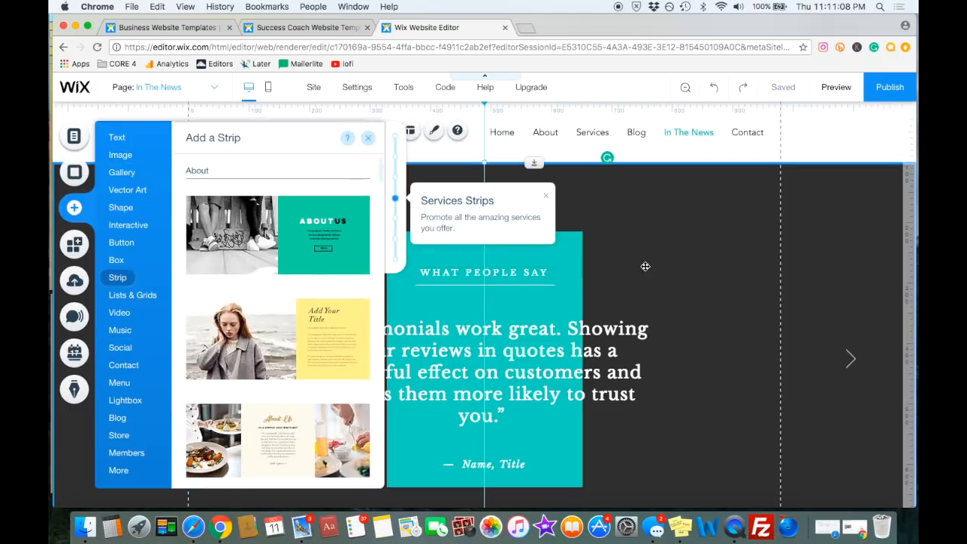
Select the testimonial slideshow and page through its slides to review each testimonial design
click(655, 218)
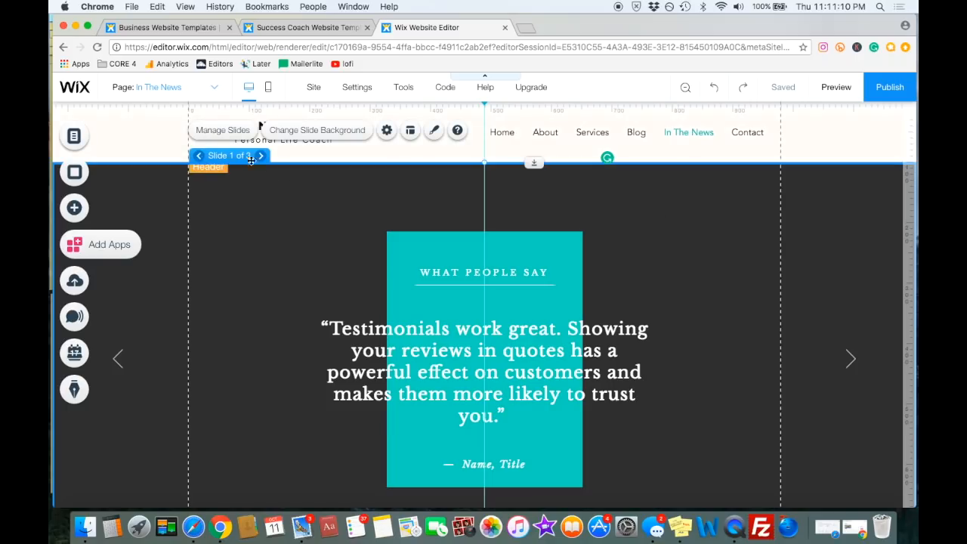
click(262, 159)
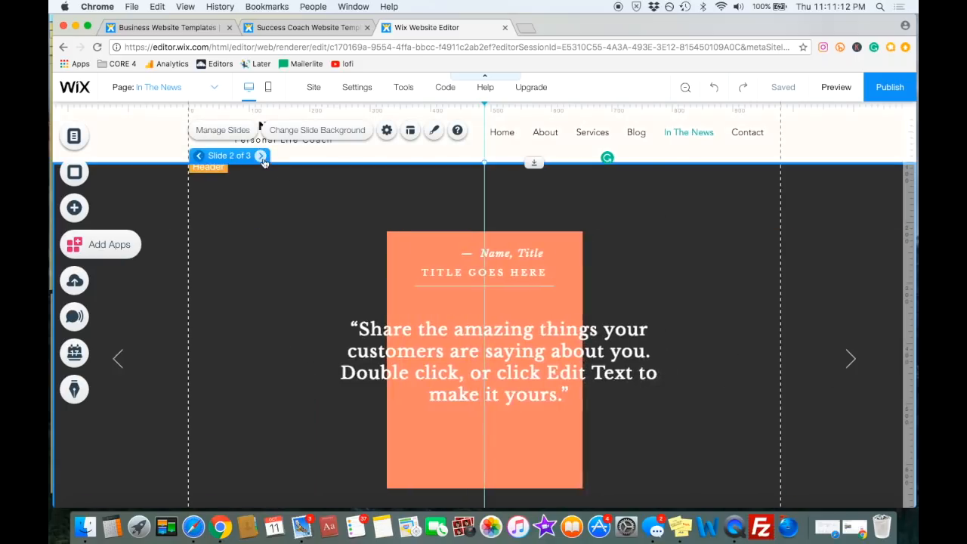
click(262, 158)
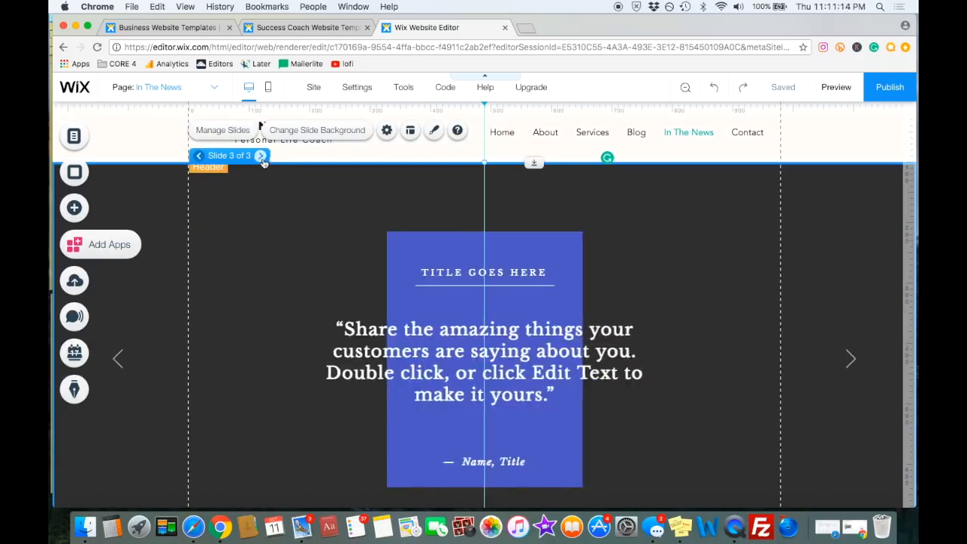
click(197, 157)
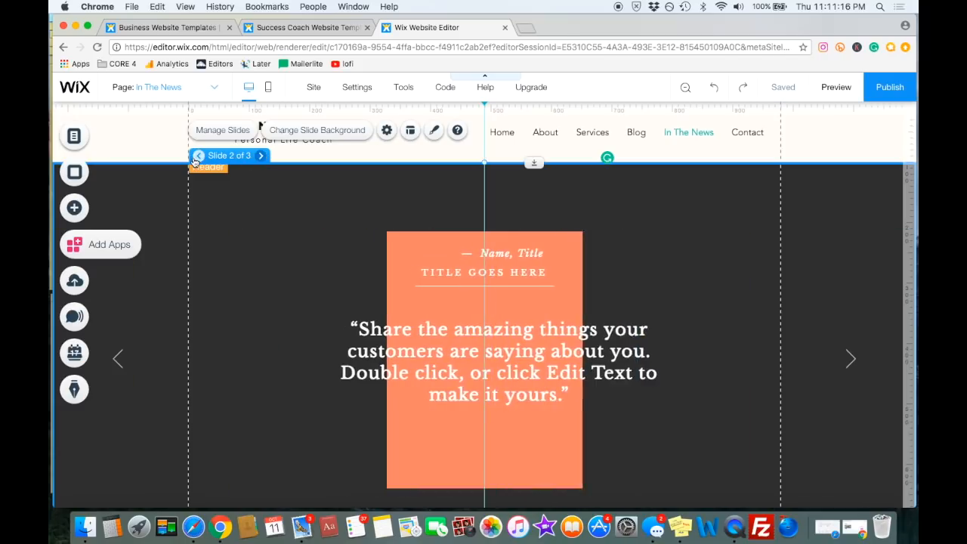
Reorder the testimonial slideshow so that Slide 3 comes before Slide 2
click(213, 133)
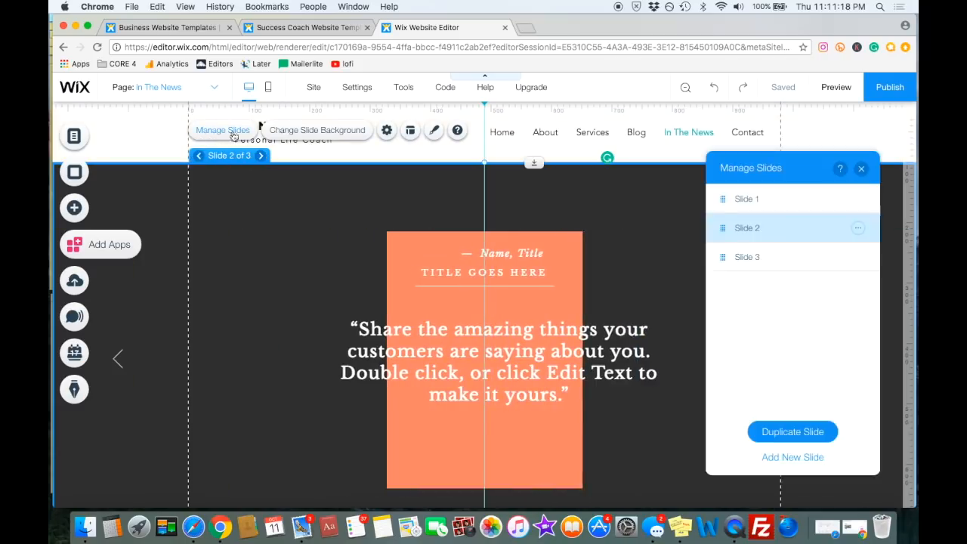
drag(721, 256, 719, 217)
drag(719, 255, 720, 225)
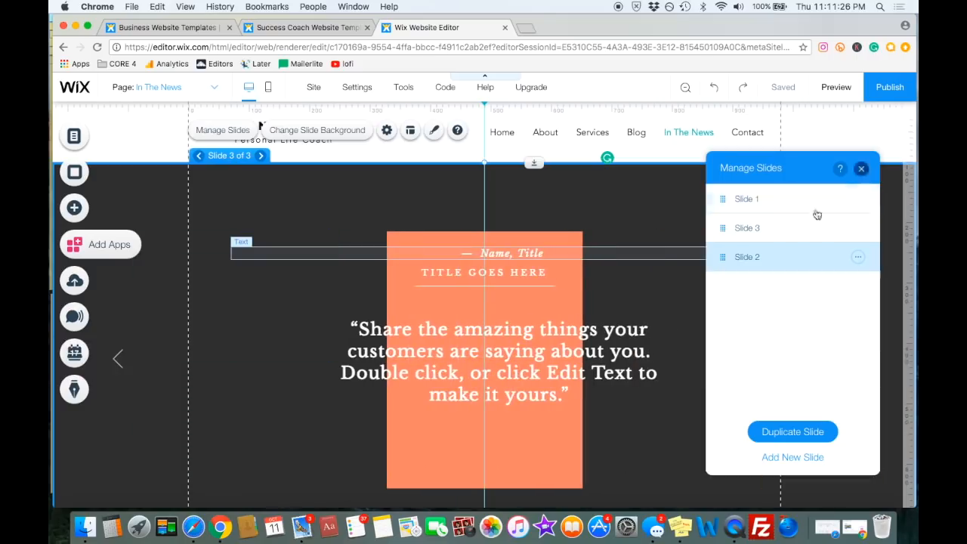
click(861, 168)
Change the fill color of the orange box behind the last slide's quote to green from the site colors
click(495, 361)
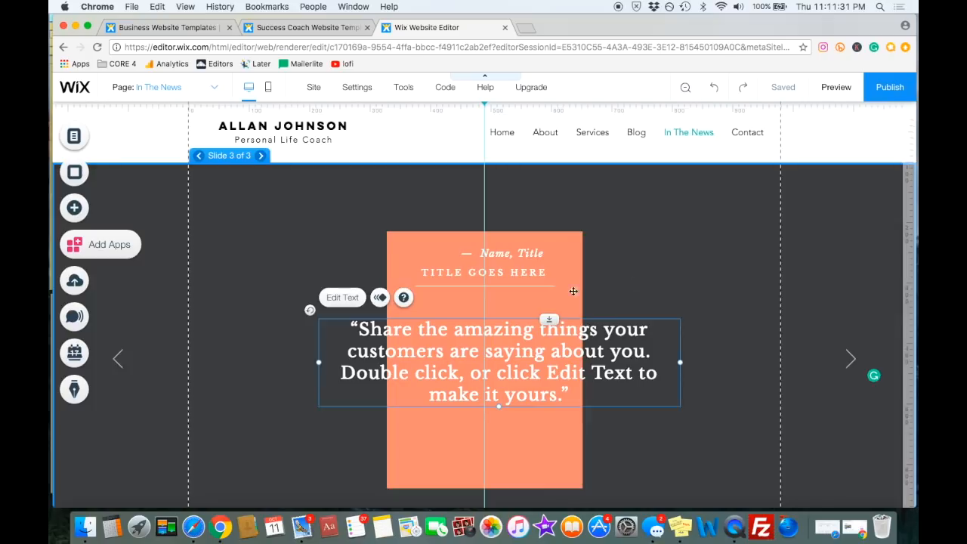
click(561, 302)
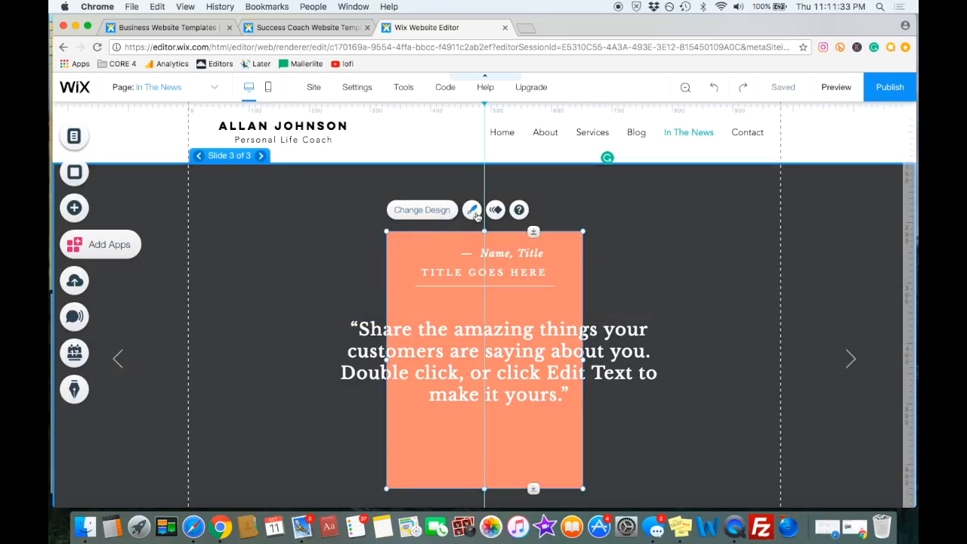
click(472, 211)
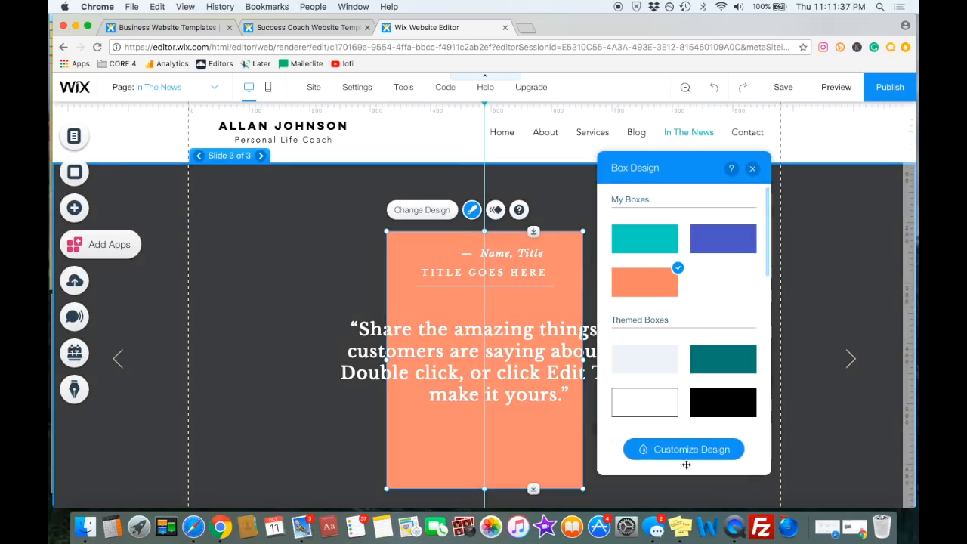
click(680, 448)
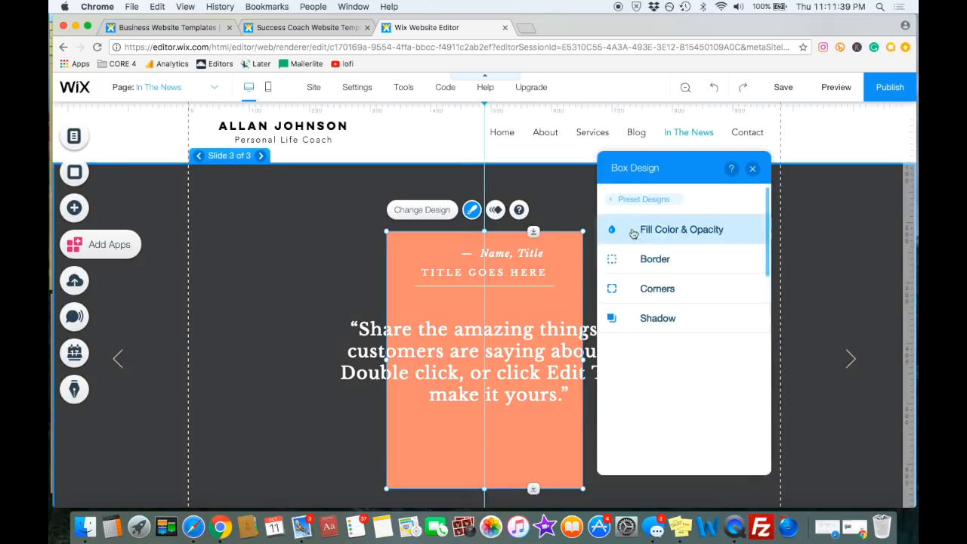
click(614, 232)
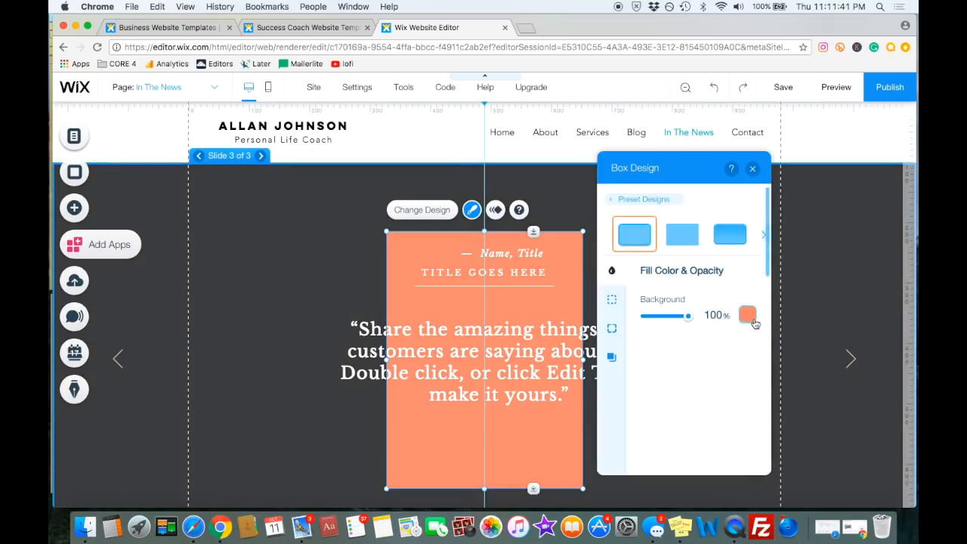
click(753, 322)
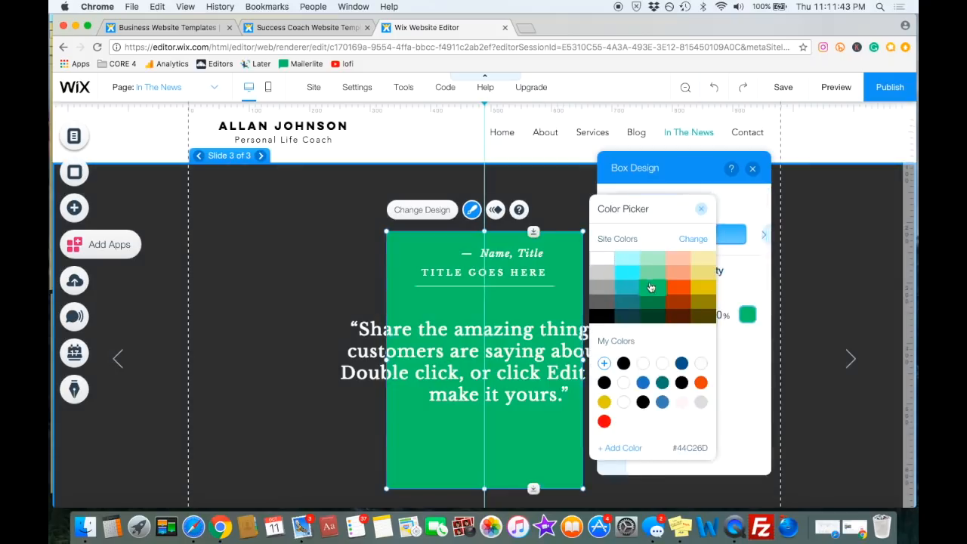
click(652, 290)
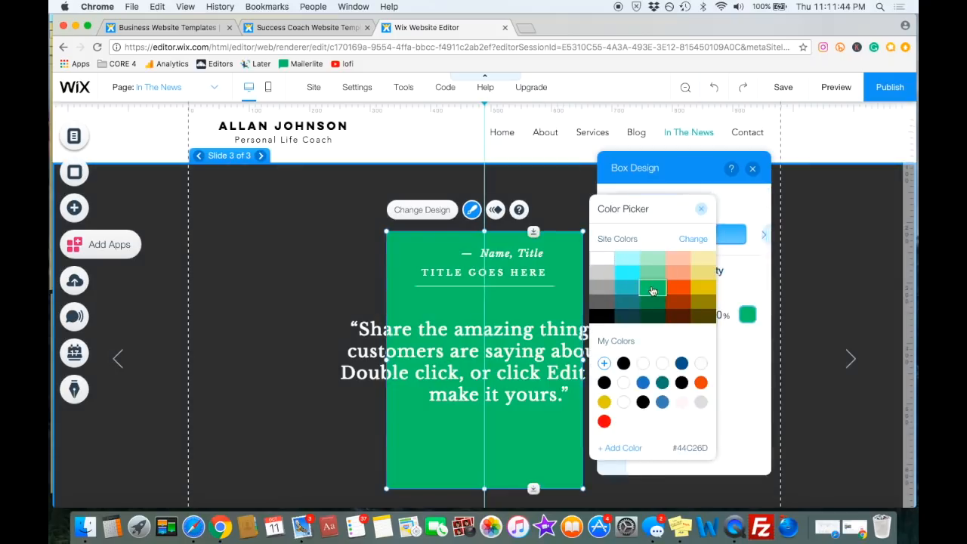
click(700, 208)
Try out the border width and a 10 px corner radius on the green box
click(613, 302)
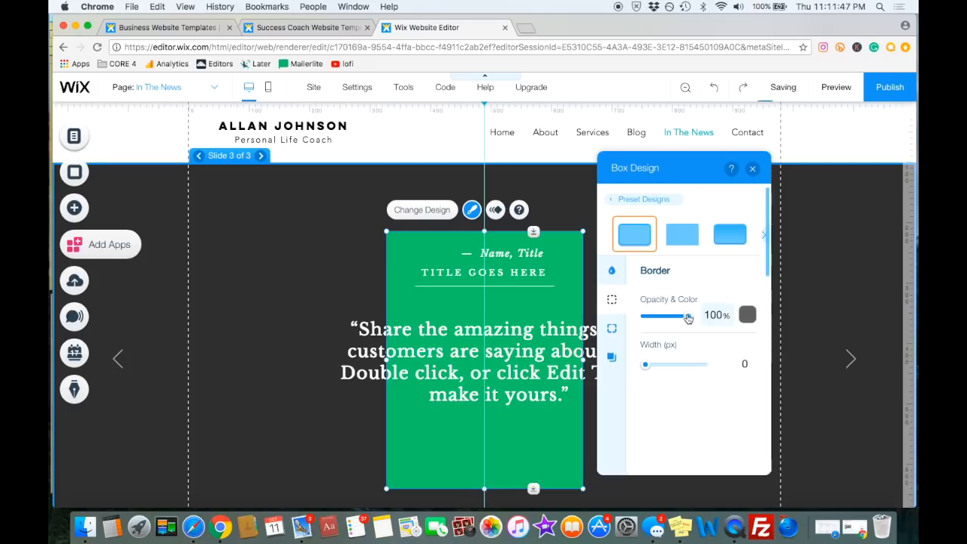
mouse_move(645, 366)
mouse_down()
mouse_move(662, 368)
mouse_move(640, 368)
mouse_up()
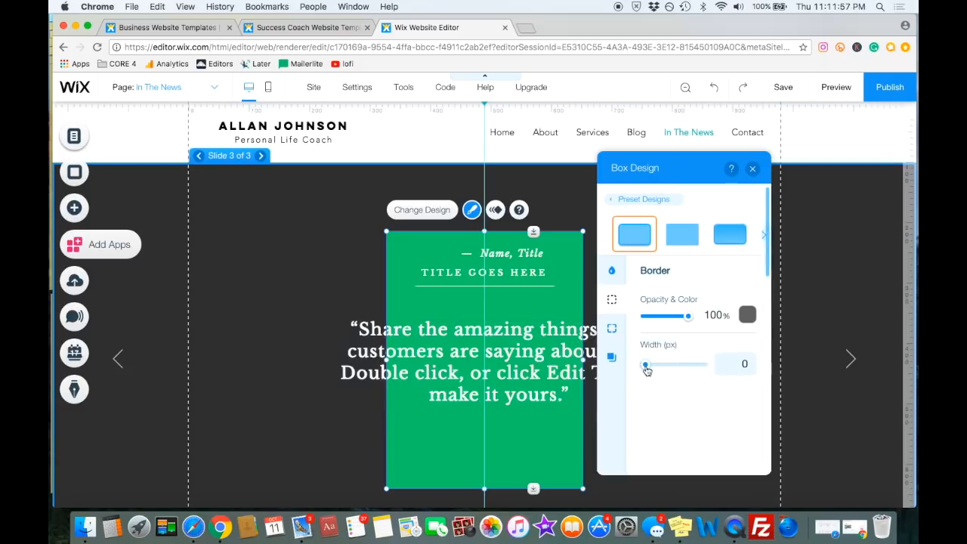
click(612, 332)
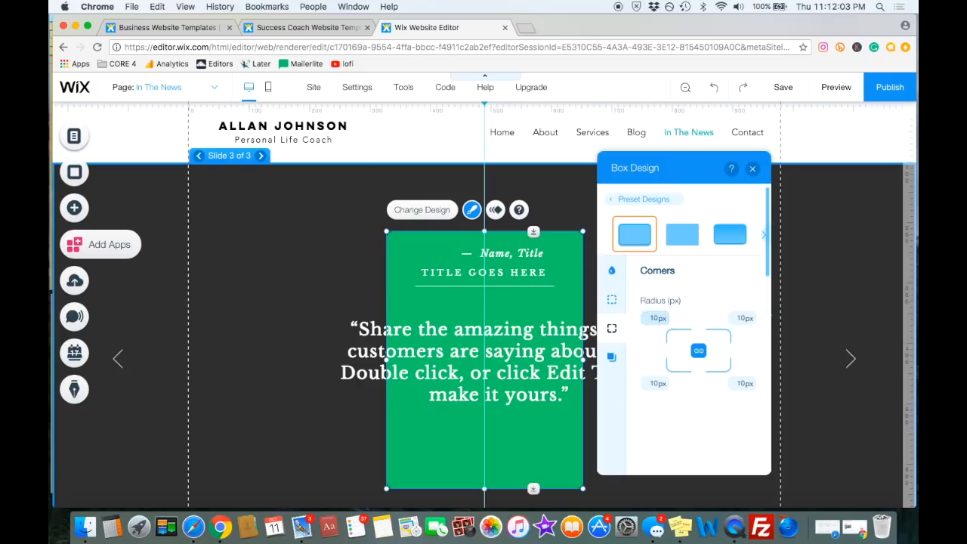
text(100)
key(Return)
Try a shadow on the green box with a 316° angle and a distance of 19 px, and disable it again
click(613, 358)
click(741, 307)
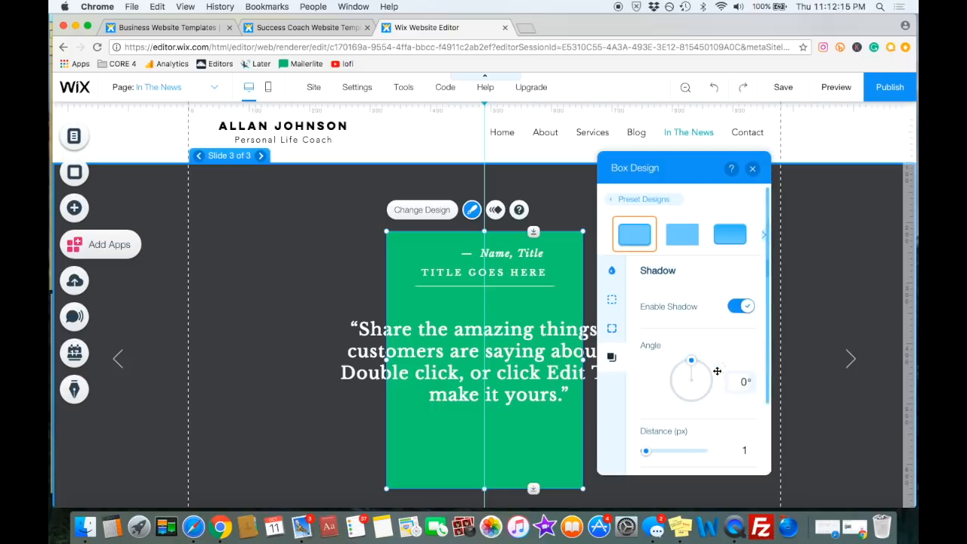
drag(691, 360, 711, 364)
drag(646, 451, 666, 451)
drag(705, 369, 668, 360)
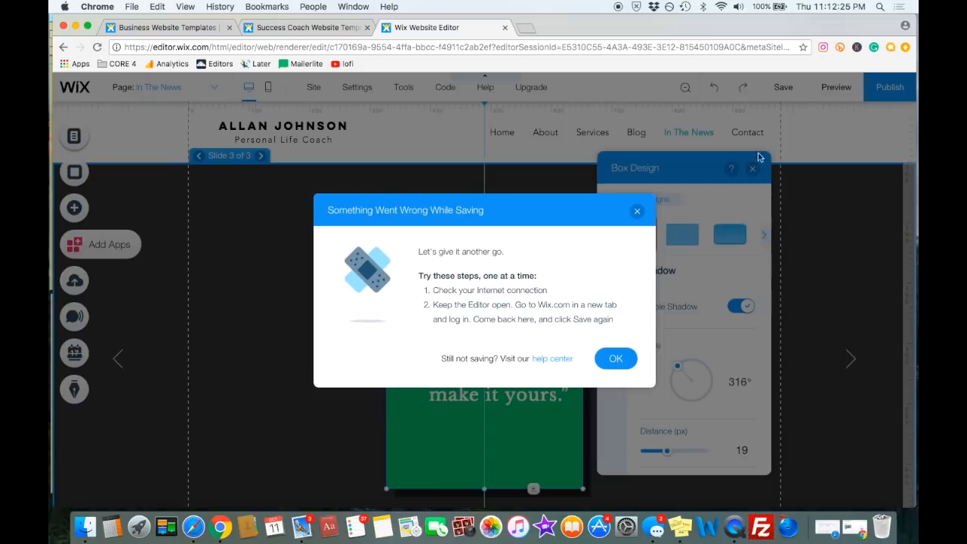
click(615, 358)
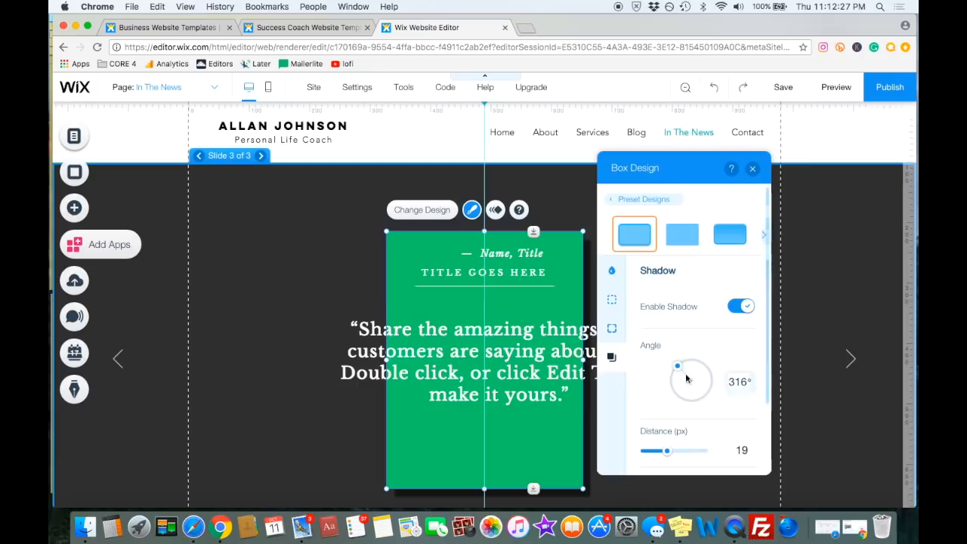
drag(678, 369, 661, 355)
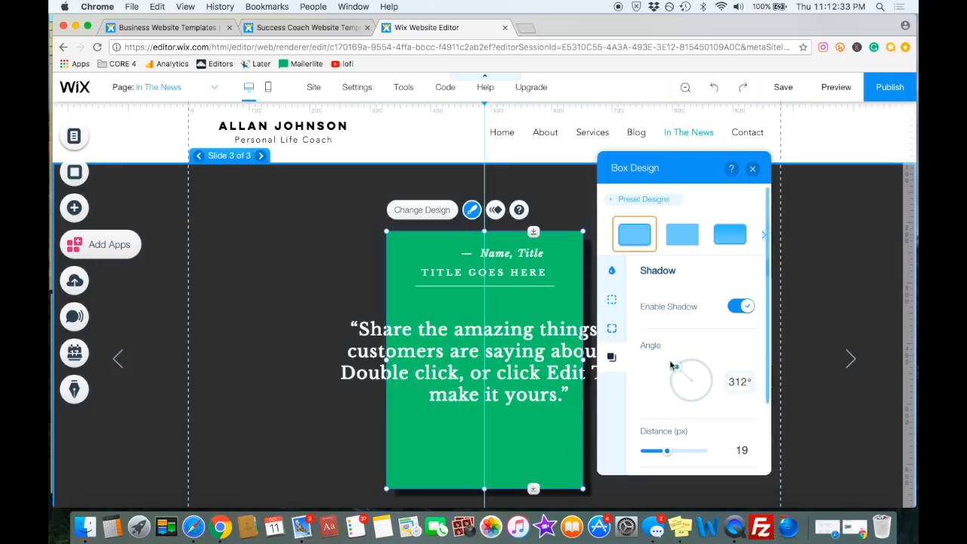
drag(667, 450, 611, 449)
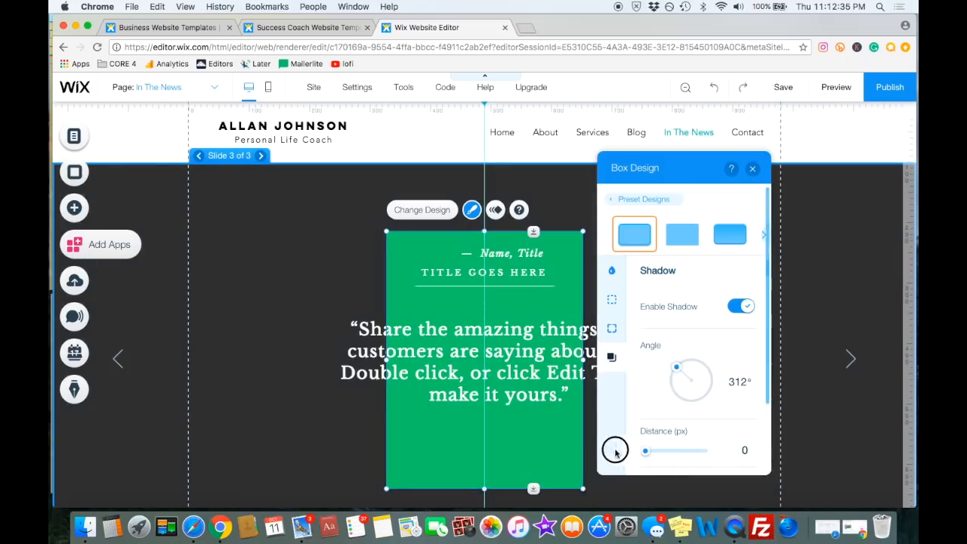
click(744, 306)
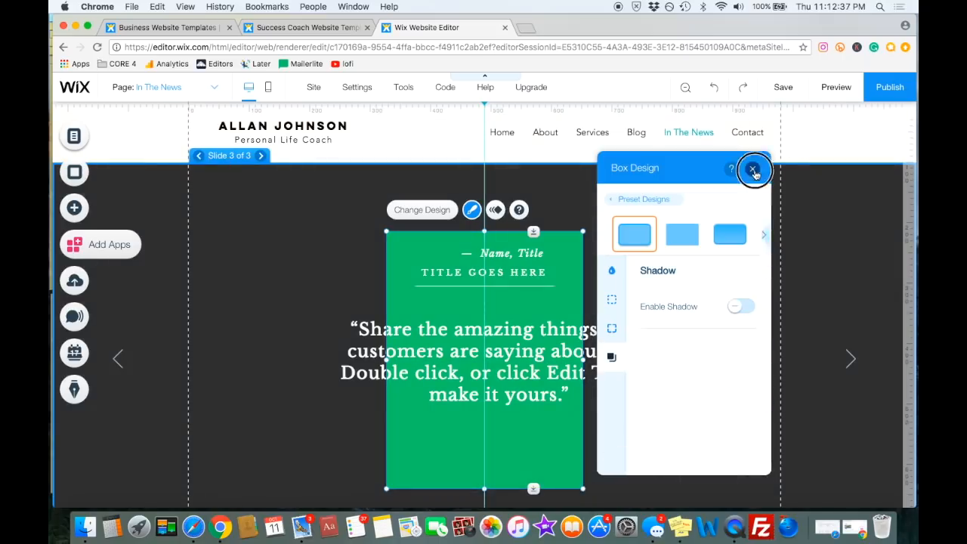
click(752, 168)
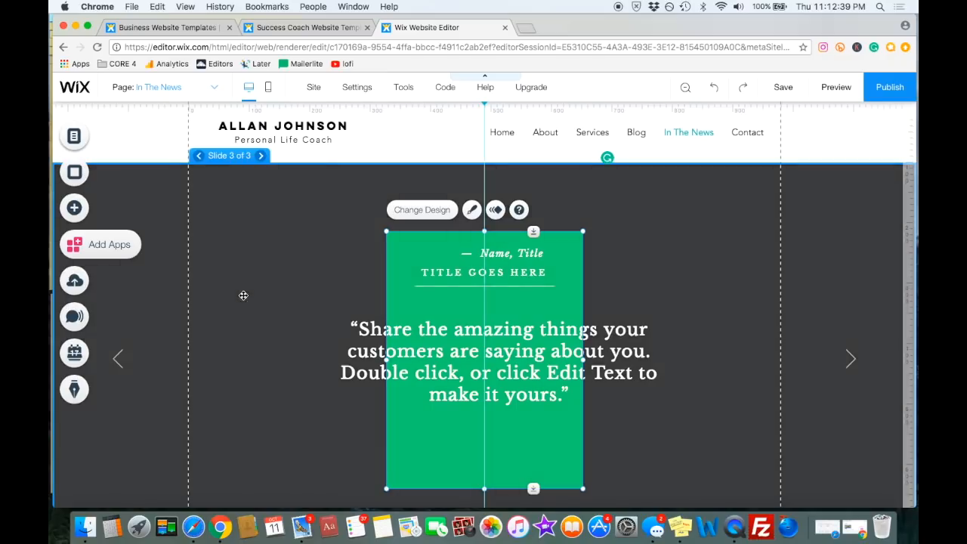
Set the background color of the slideshow's last slide to light gray #CCCCCC
scroll(241, 284, down, 3)
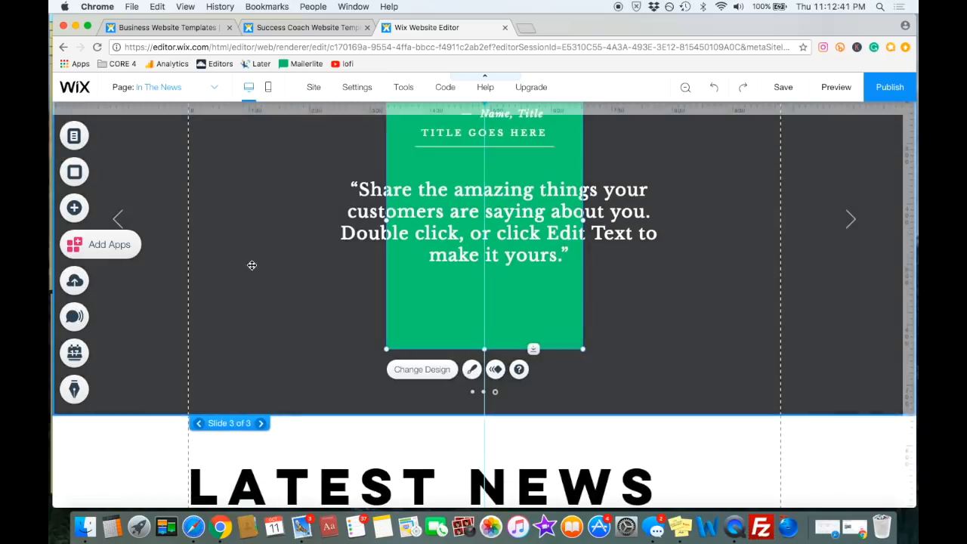
click(251, 265)
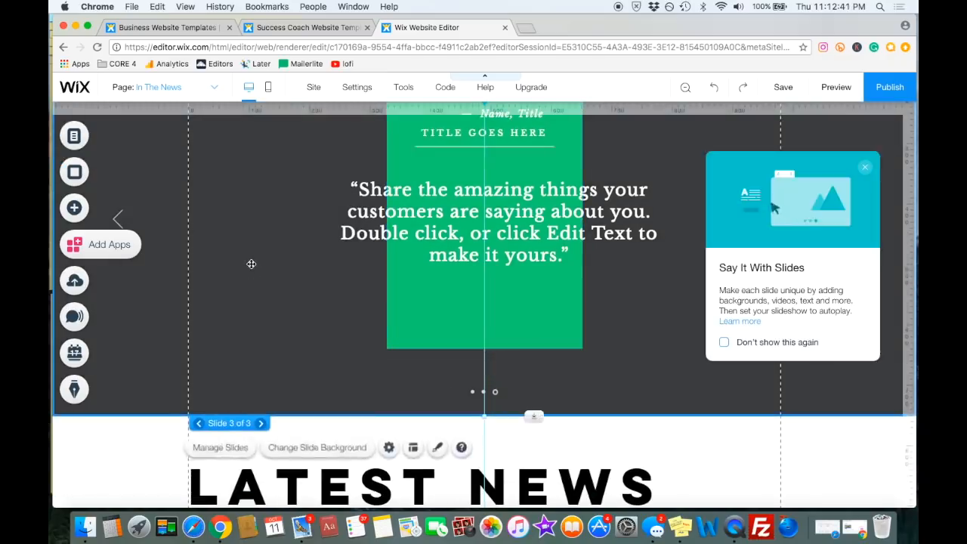
scroll(250, 261, up, 3)
click(866, 168)
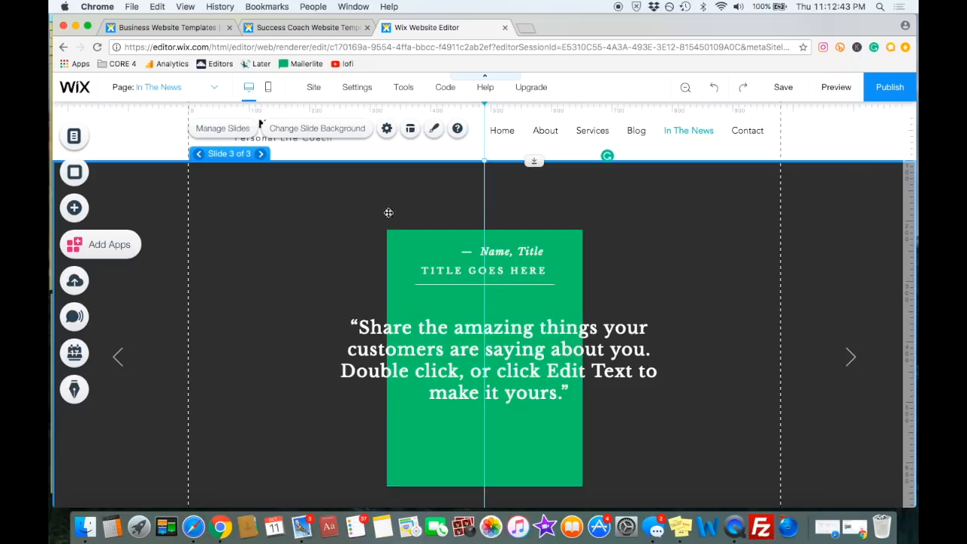
click(293, 133)
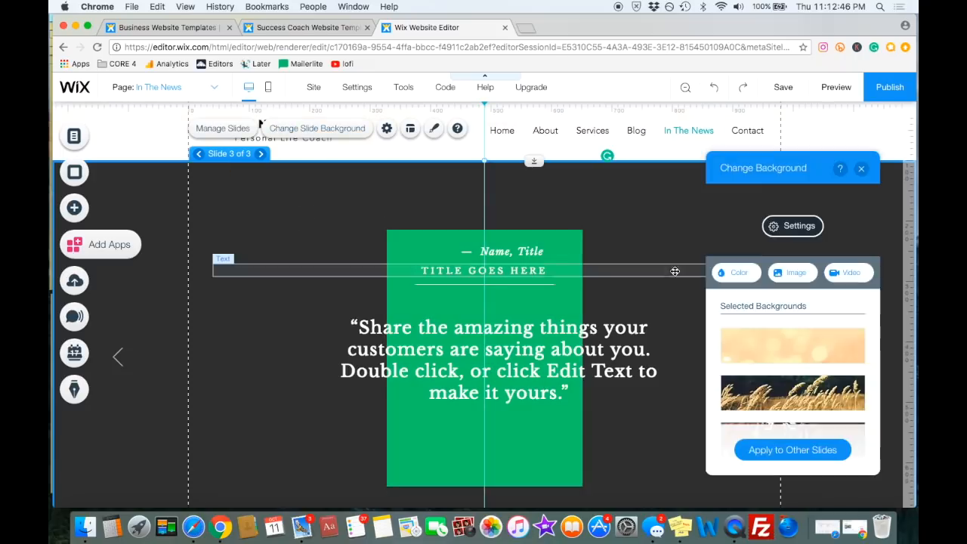
click(799, 228)
click(733, 201)
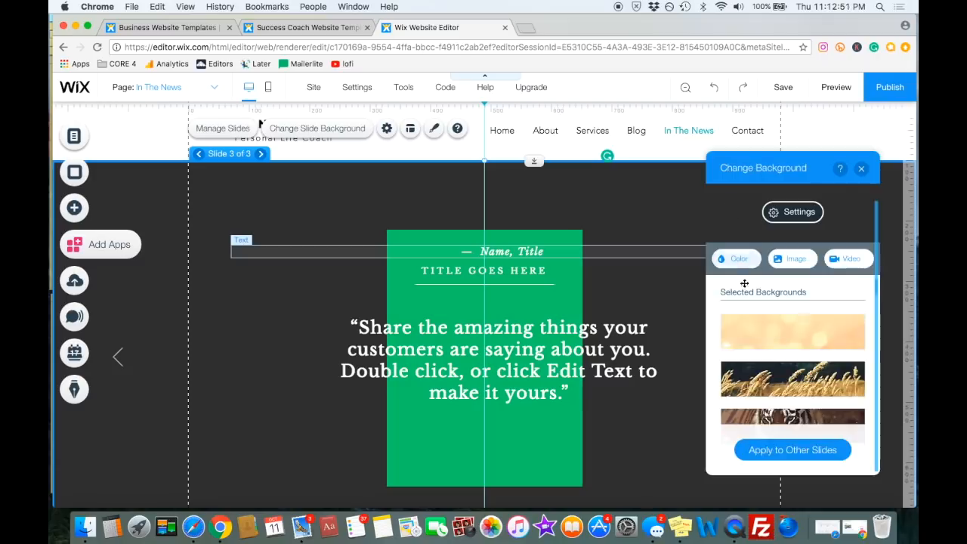
click(738, 264)
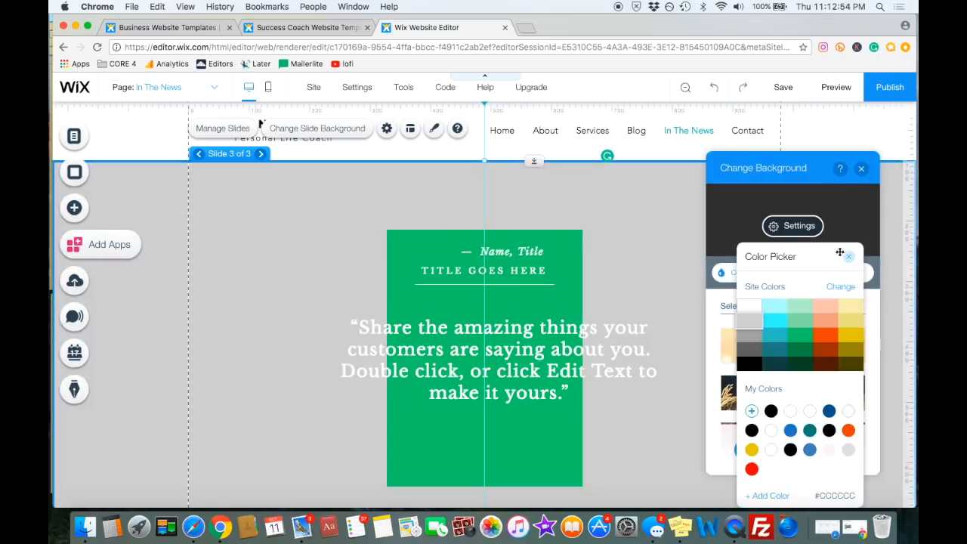
click(849, 258)
click(863, 168)
scroll(756, 351, down, 10)
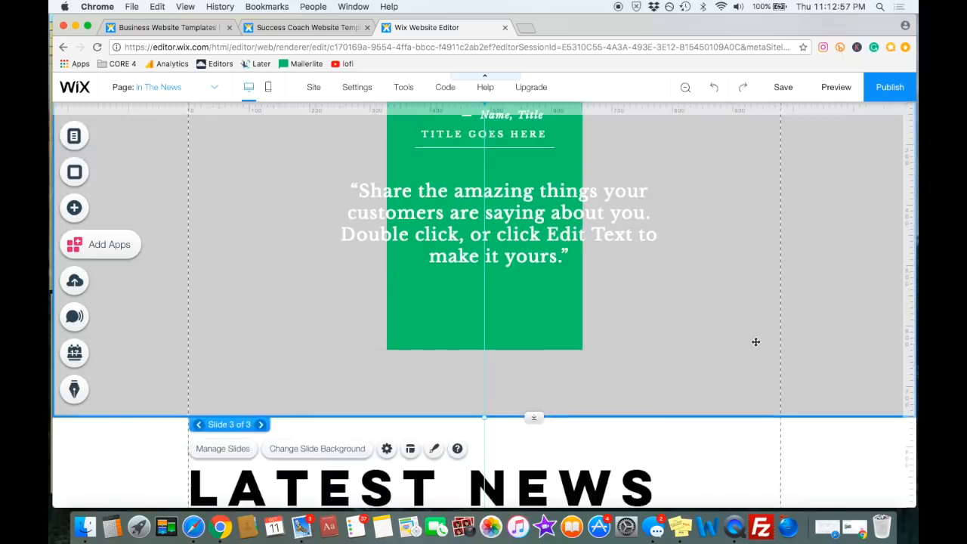
scroll(756, 345, down, 5)
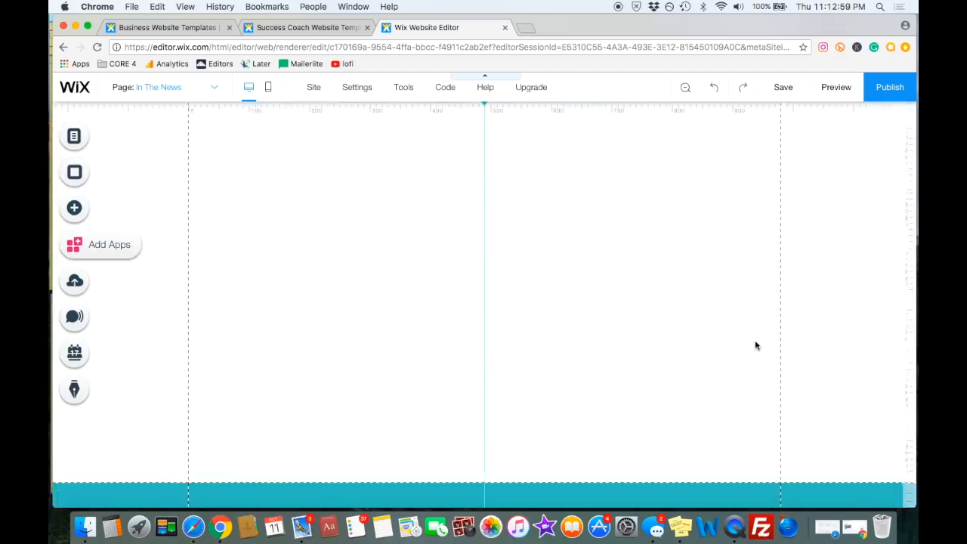
scroll(755, 342, up, 15)
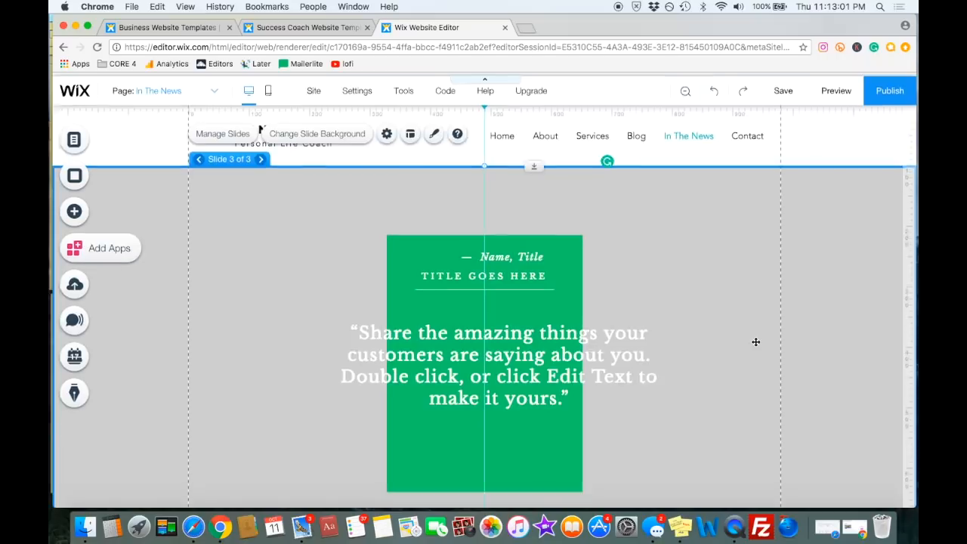
scroll(755, 344, down, 6)
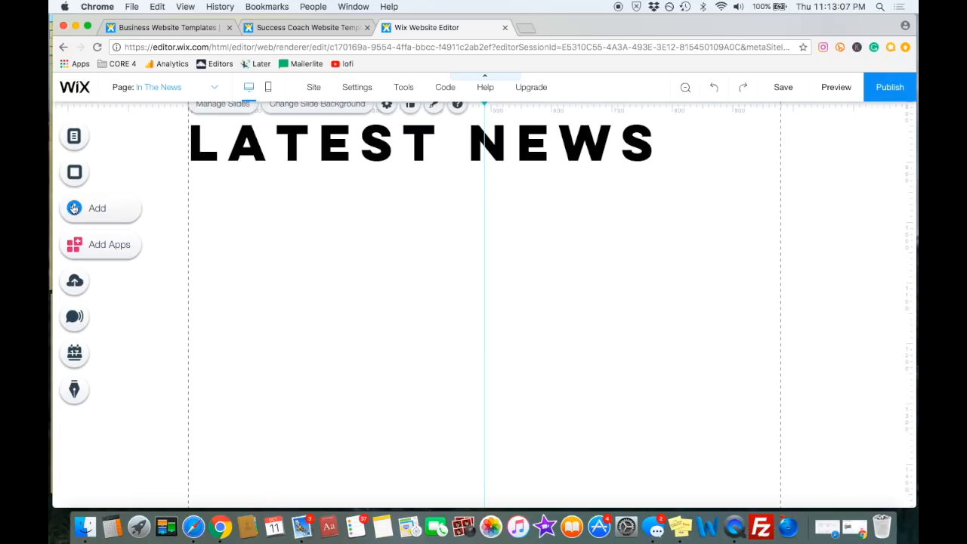
click(74, 209)
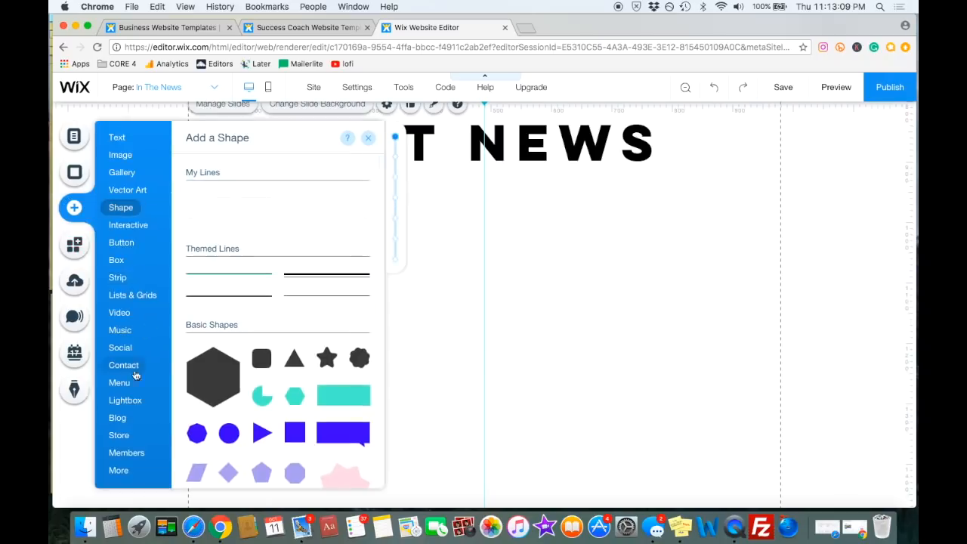
Open the Wix App Market and look through its featured apps and the Browse by Category section
click(74, 247)
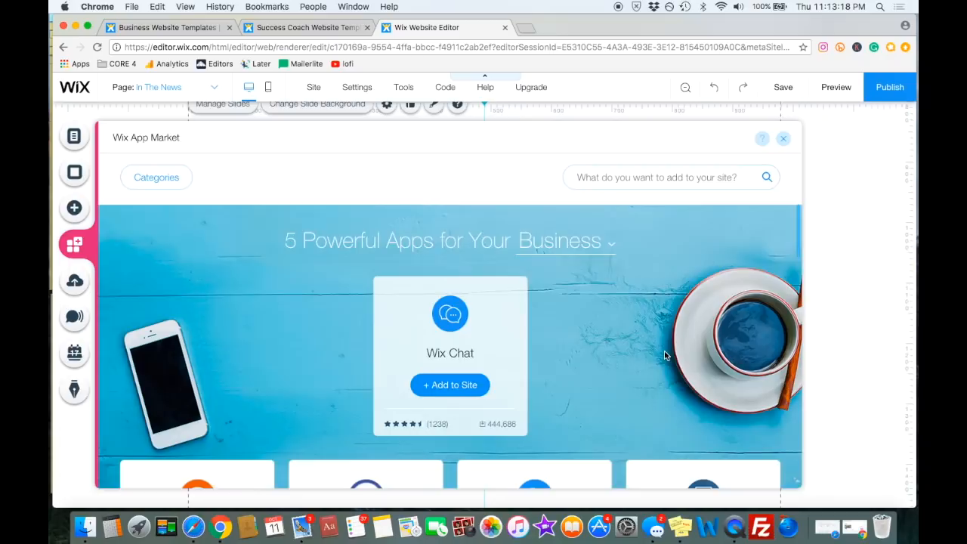
scroll(664, 355, down, 5)
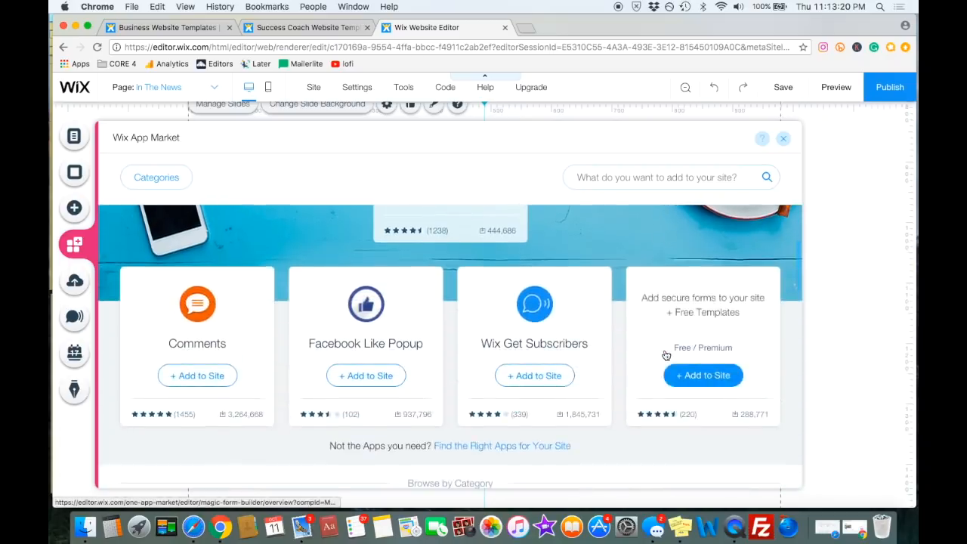
scroll(626, 269, up, 5)
scroll(675, 341, down, 6)
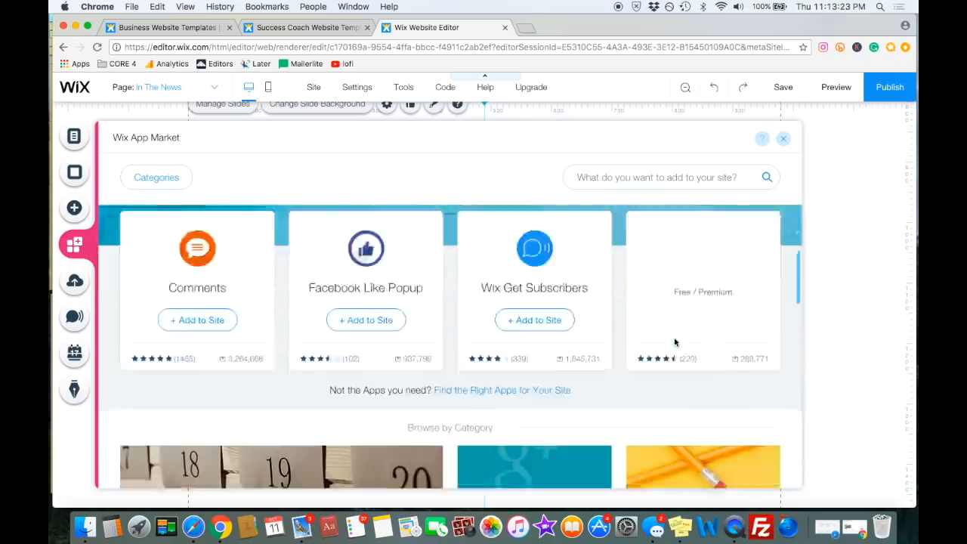
scroll(675, 342, down, 8)
scroll(610, 341, up, 2)
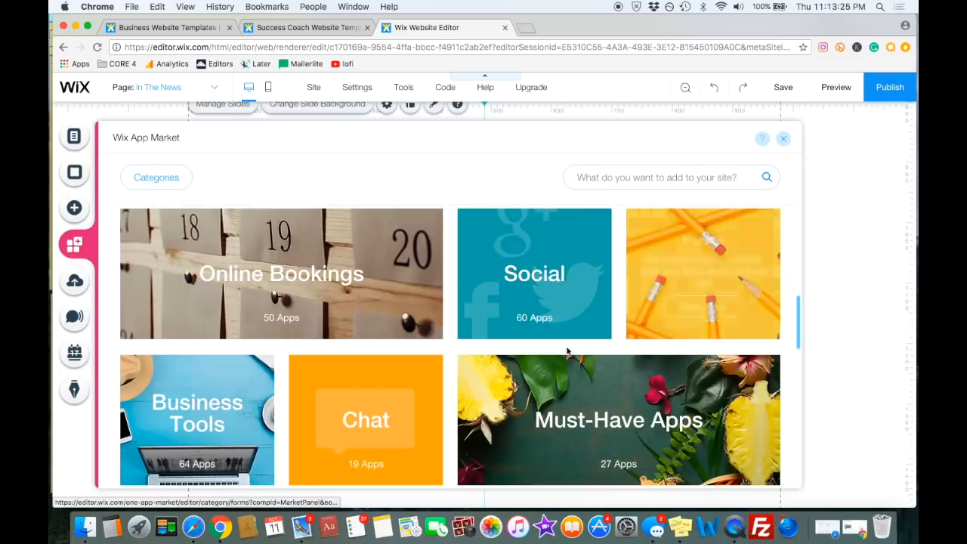
scroll(423, 305, down, 3)
scroll(514, 324, down, 3)
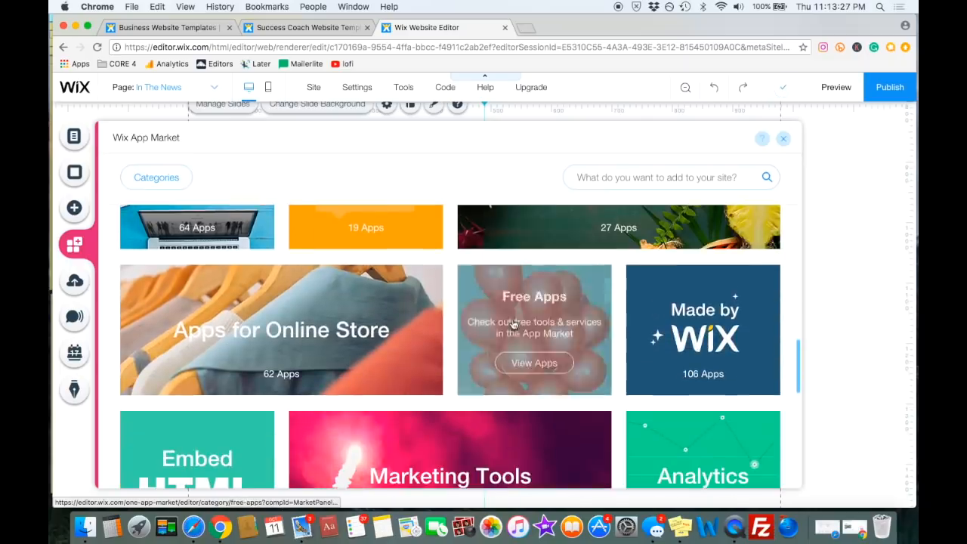
scroll(448, 324, down, 5)
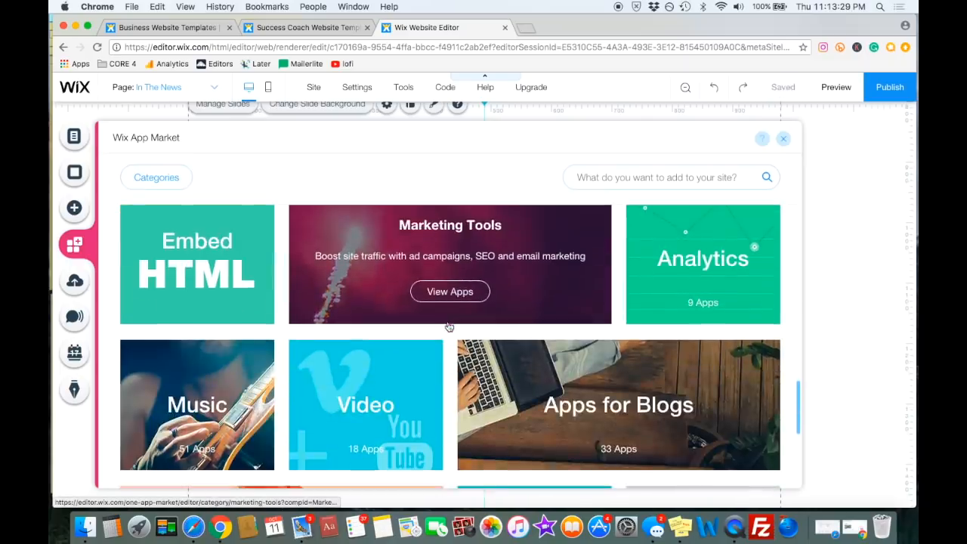
scroll(448, 326, up, 10)
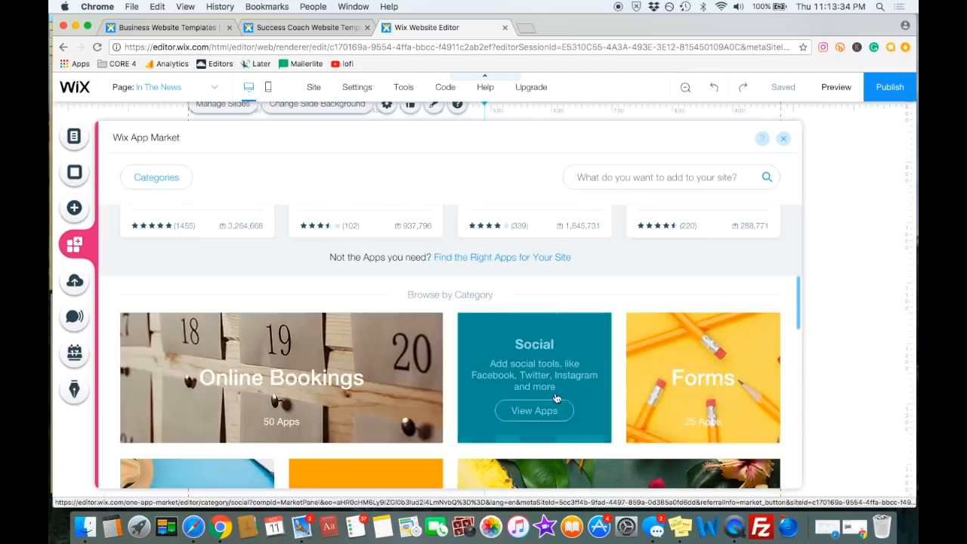
Look through the apps offered in the App Market's Social category and close the market
click(538, 412)
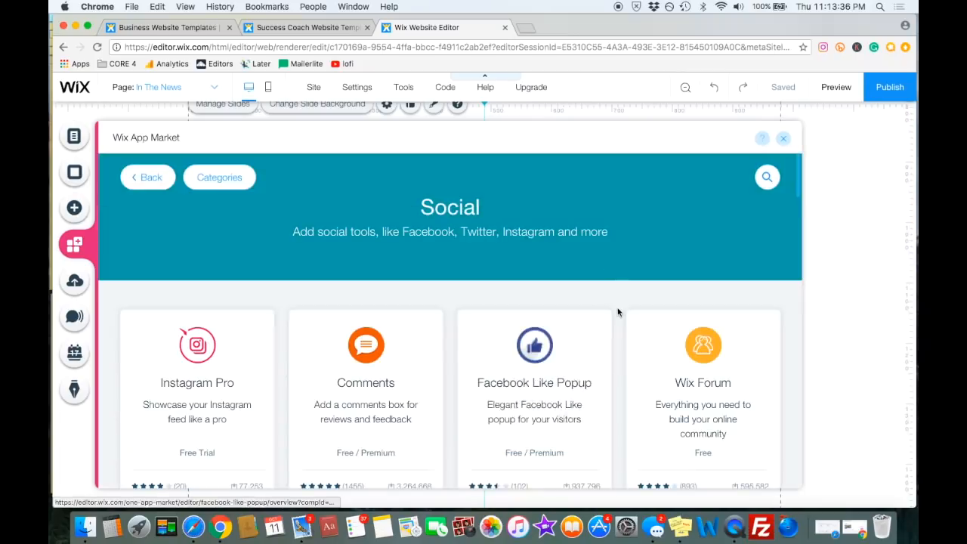
scroll(620, 313, down, 3)
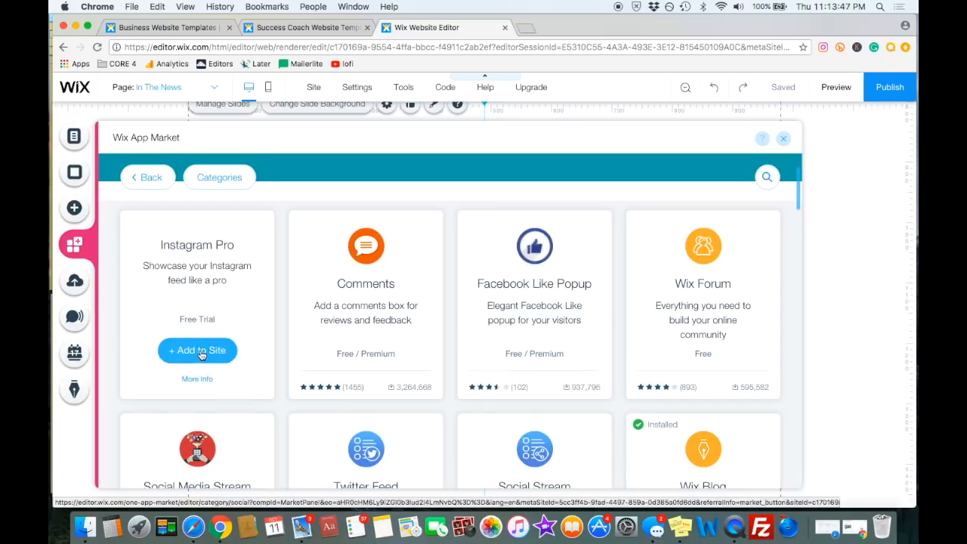
scroll(459, 345, down, 5)
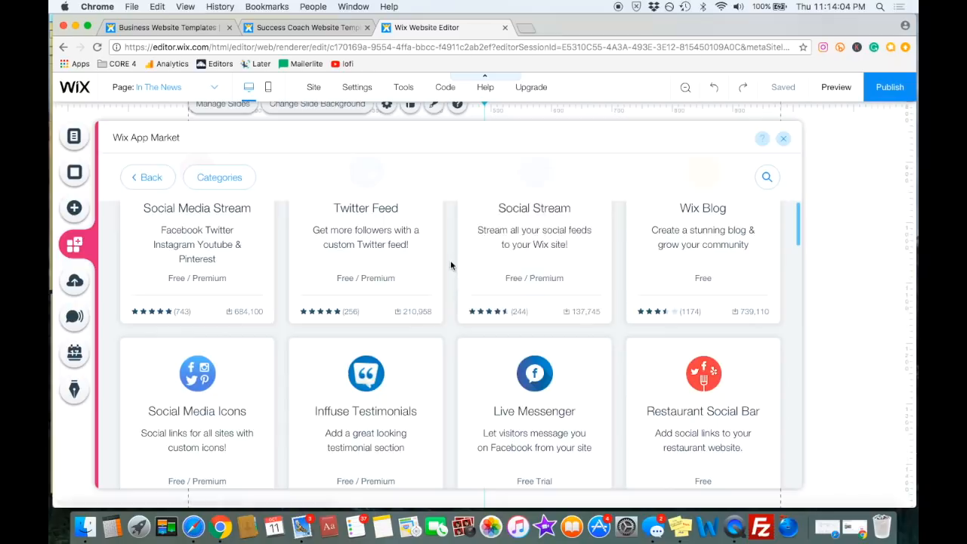
scroll(451, 264, down, 3)
scroll(451, 265, up, 5)
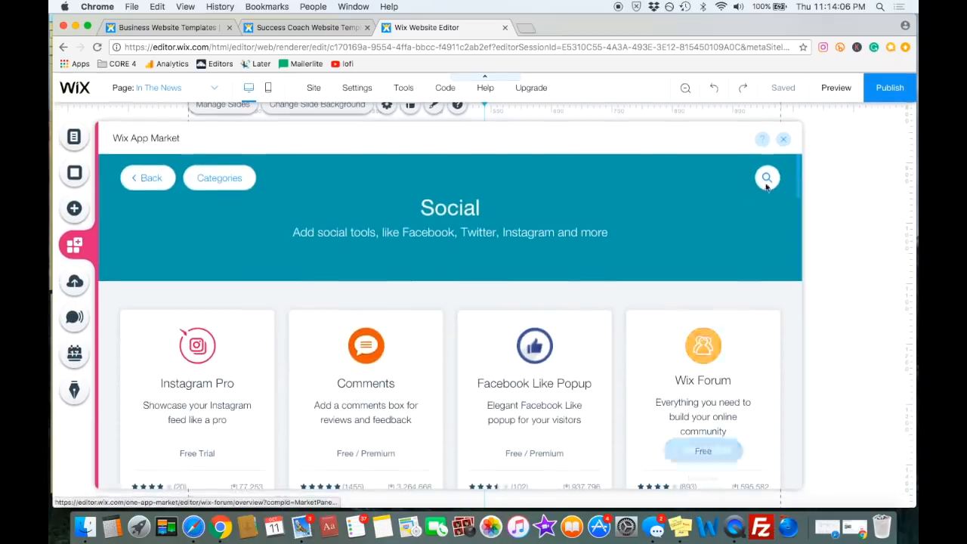
click(781, 140)
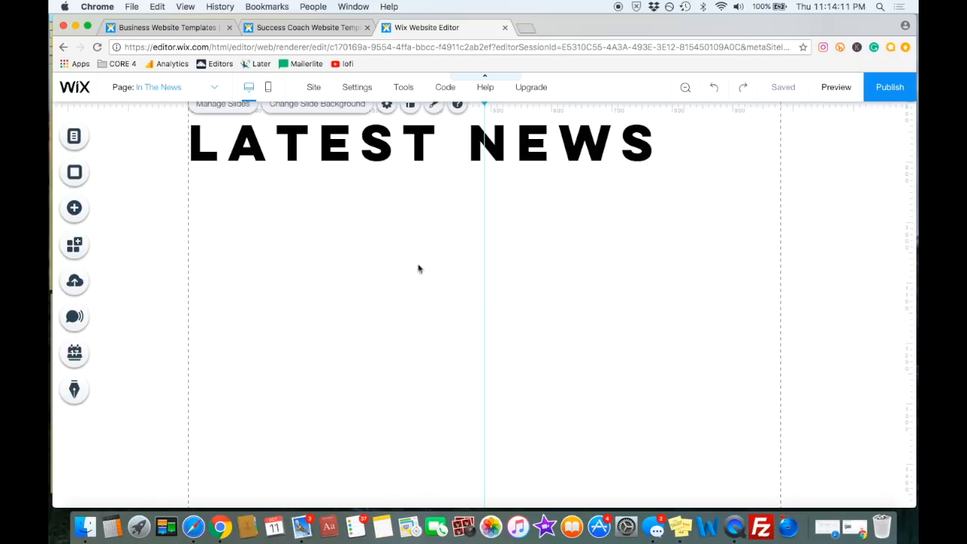
Open the Wix Chat details in the App Market and compare the Basic and Premium packages under Features & Pricing
click(75, 244)
scroll(501, 302, down, 3)
scroll(500, 302, up, 3)
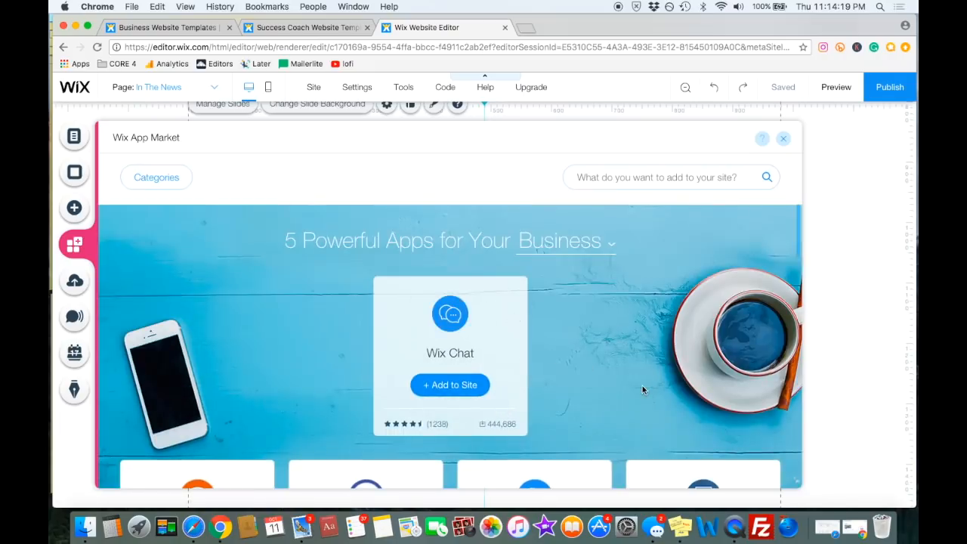
click(445, 355)
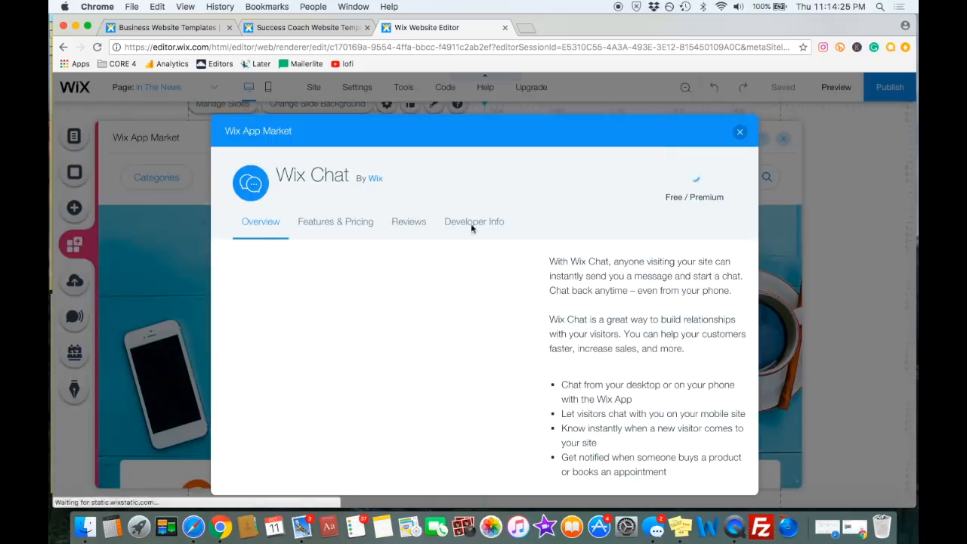
click(337, 227)
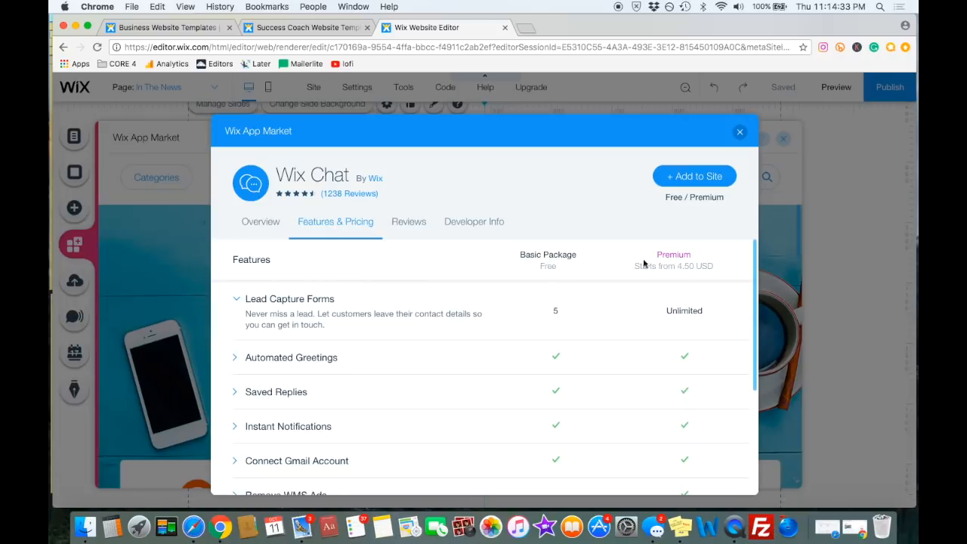
scroll(638, 304, down, 5)
scroll(637, 302, up, 5)
scroll(572, 367, down, 4)
scroll(572, 367, up, 4)
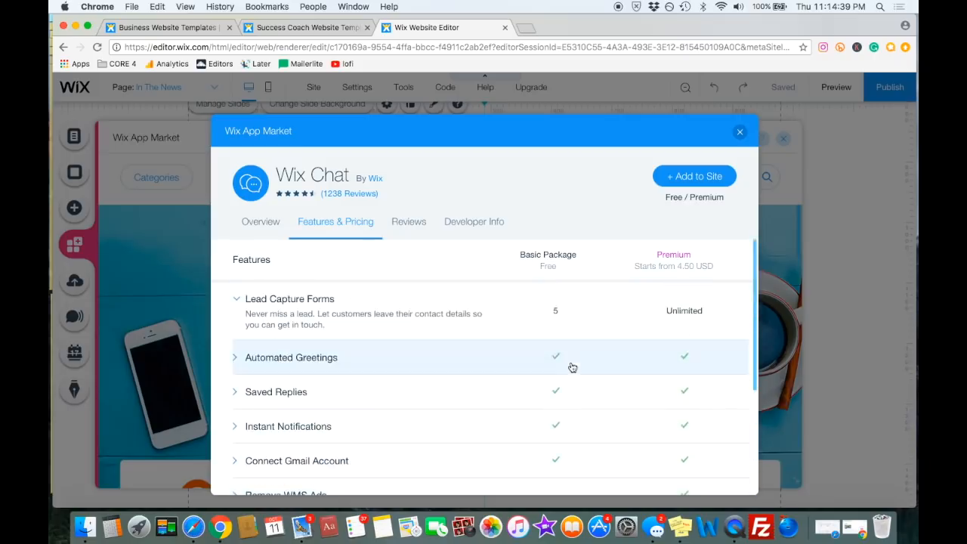
Try out Wix Chat by adding it to the site and opening its settings, and delete the chat box again
click(682, 179)
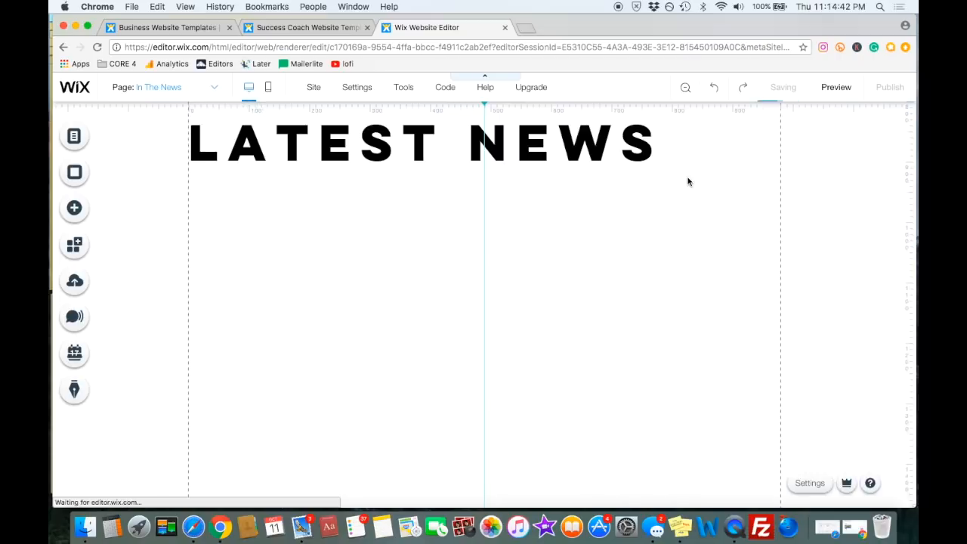
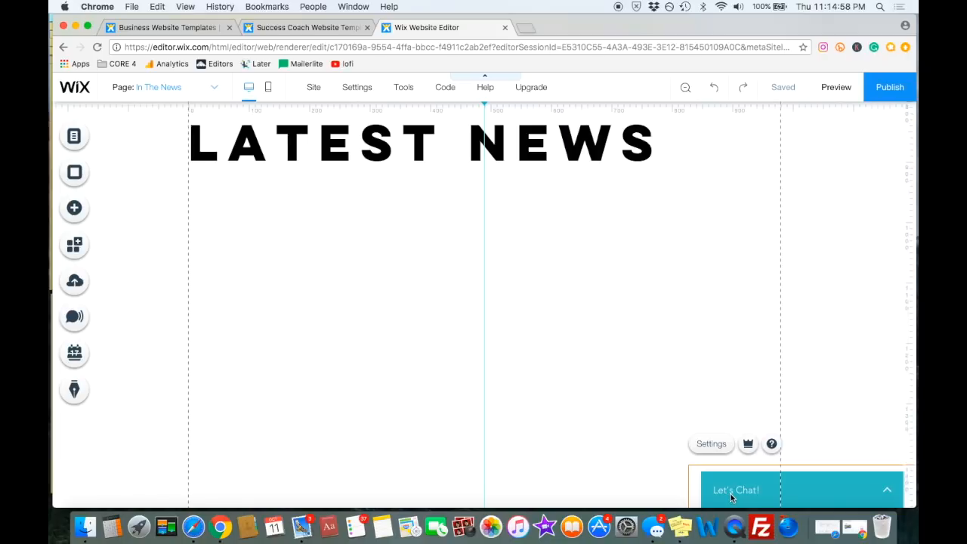
click(719, 449)
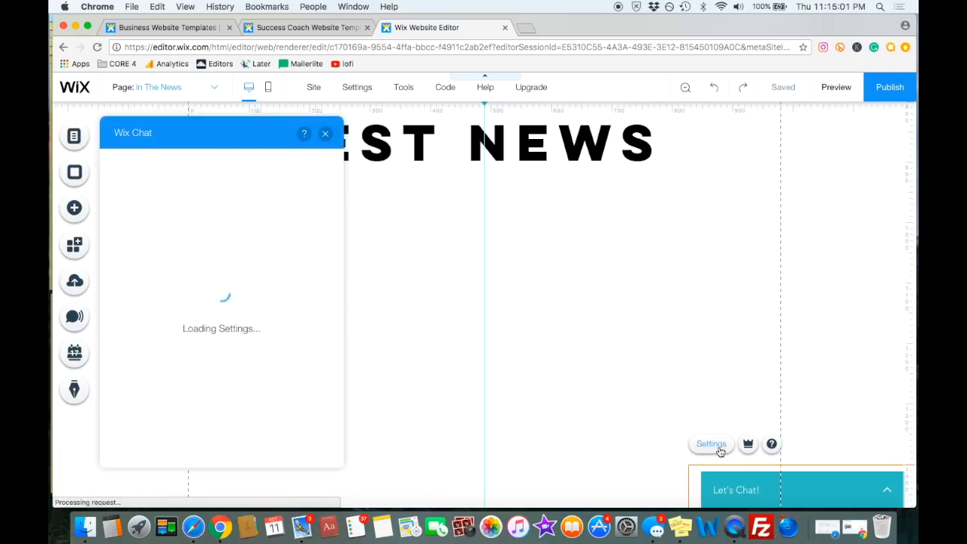
click(326, 134)
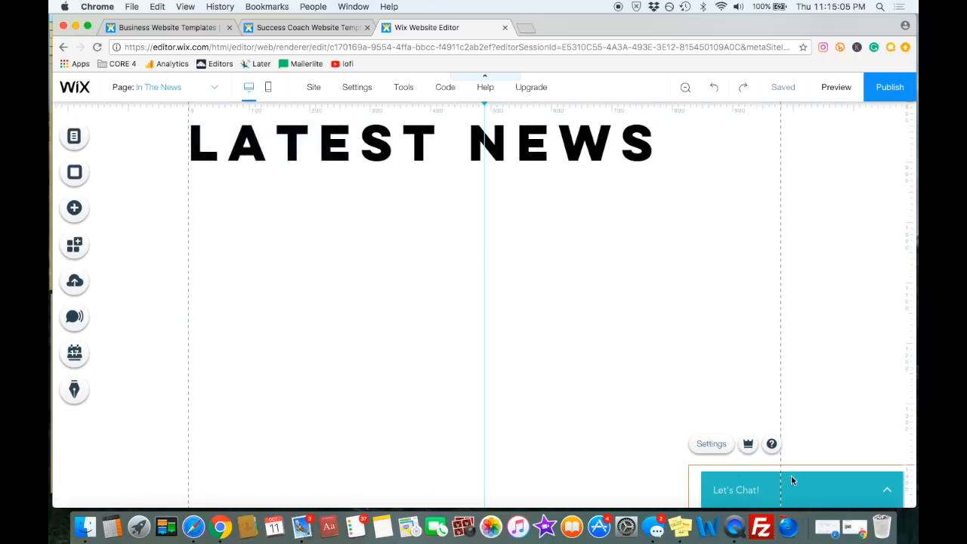
key(Delete)
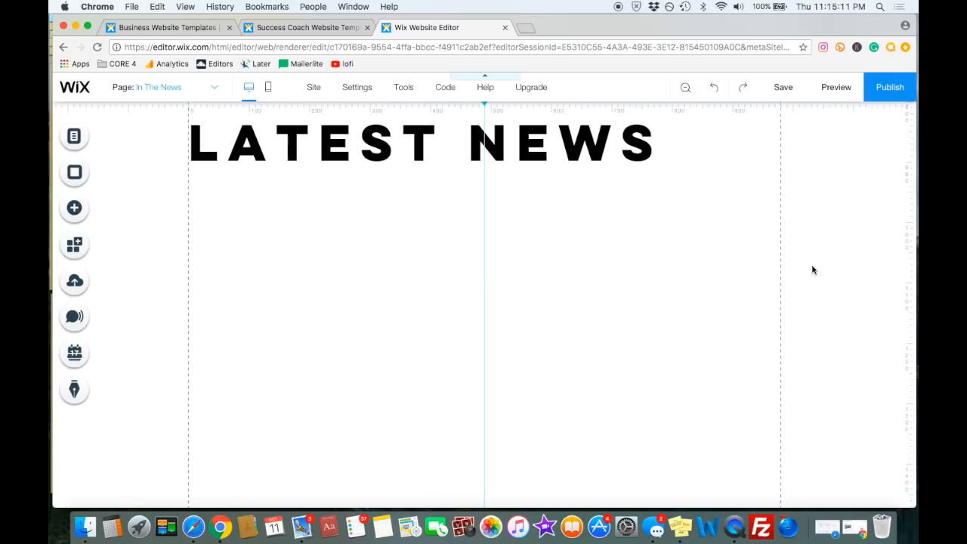
scroll(813, 270, up, 5)
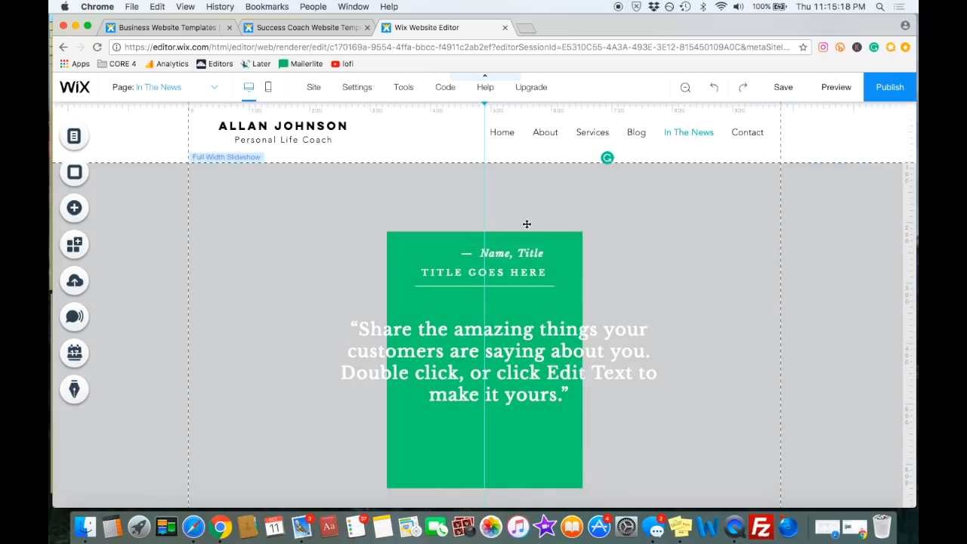
click(260, 126)
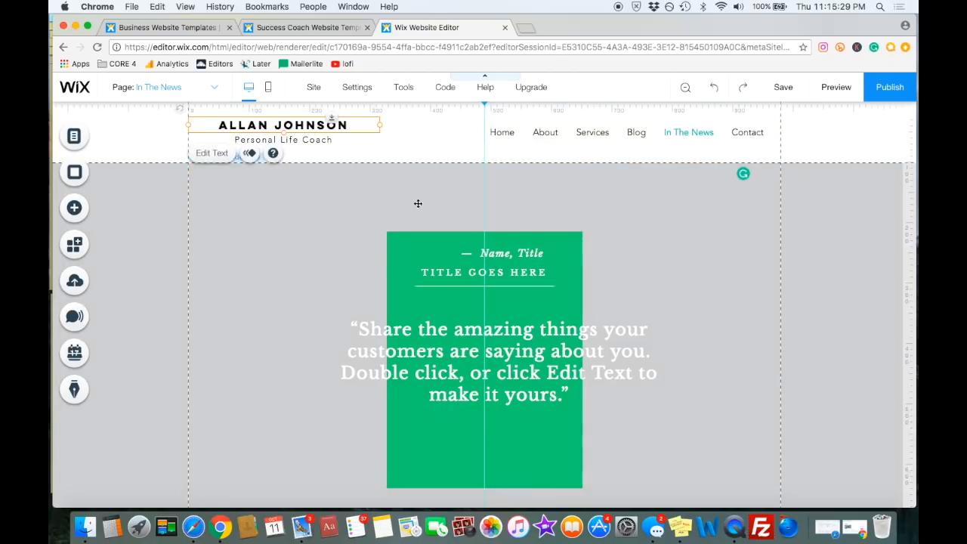
scroll(795, 301, down, 10)
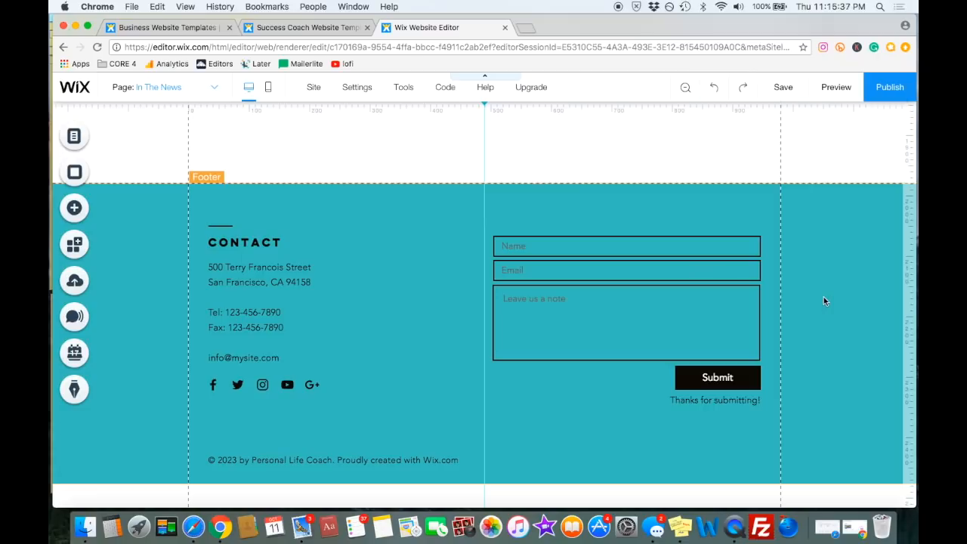
scroll(823, 296, up, 1)
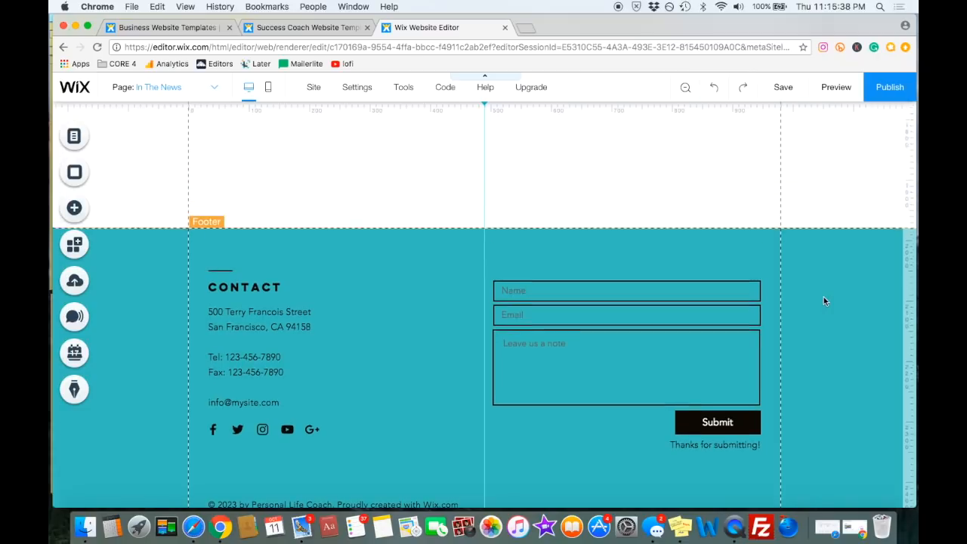
Publish the site and copy its full live web address from the Congratulations dialog
click(890, 87)
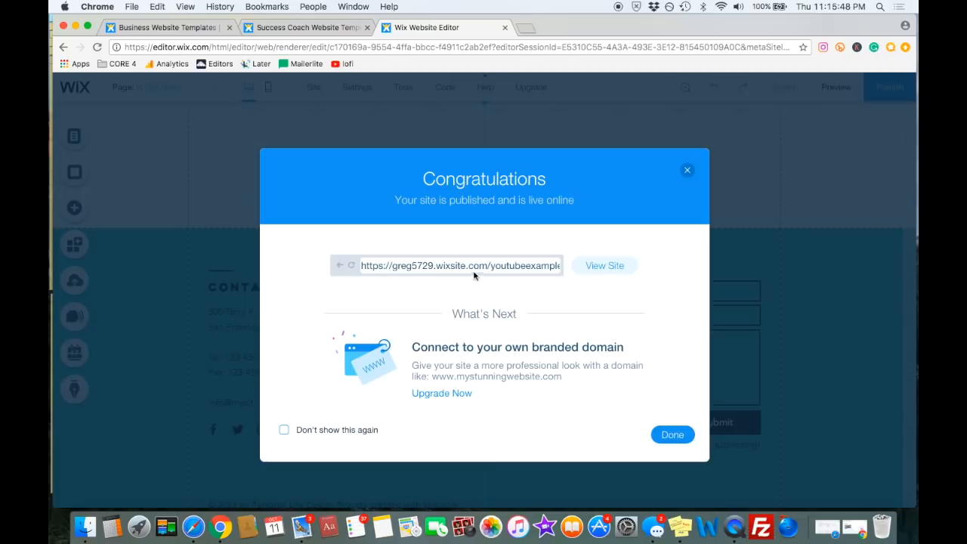
drag(412, 268, 495, 268)
drag(361, 269, 580, 278)
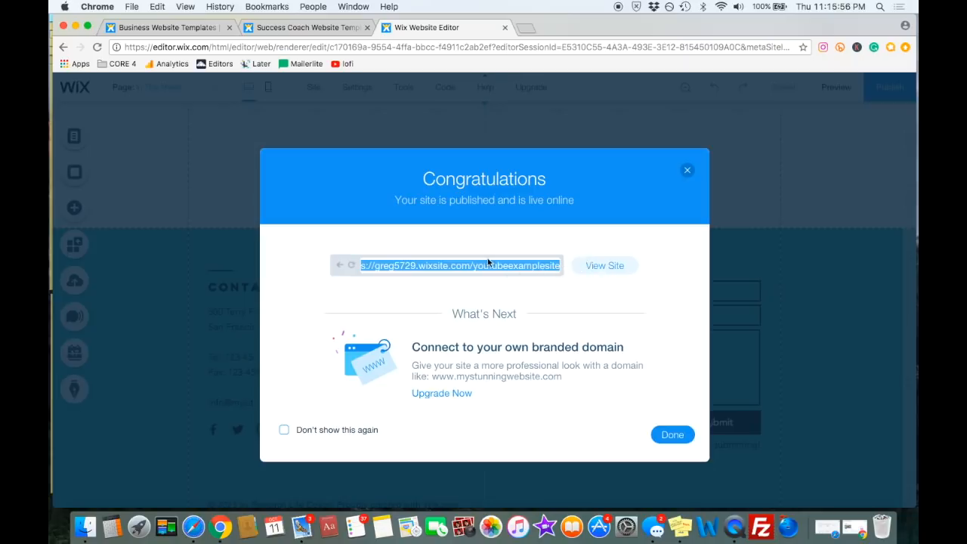
right_click(465, 268)
click(484, 289)
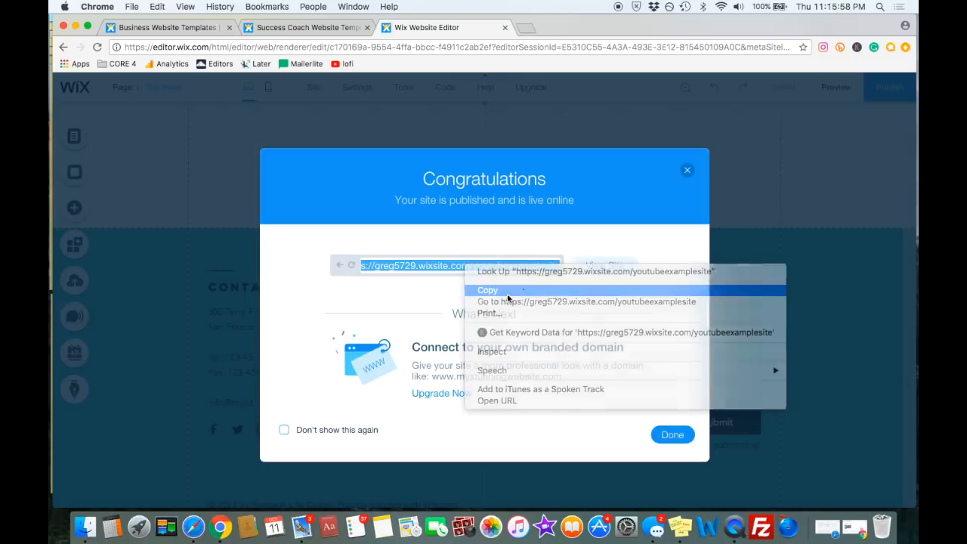
View the published site, load the copied address in another new browser tab, and select the address there
click(605, 266)
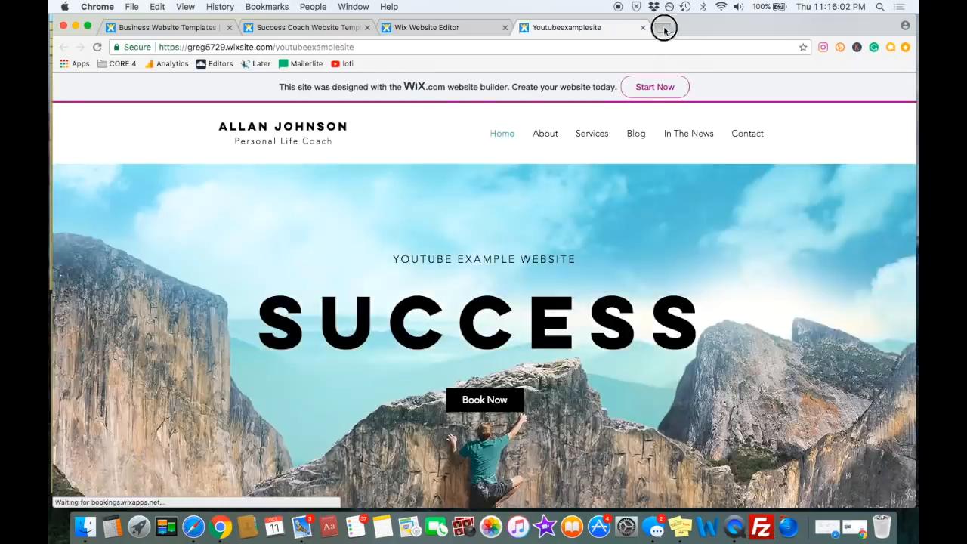
click(664, 27)
key(super+v)
key(Return)
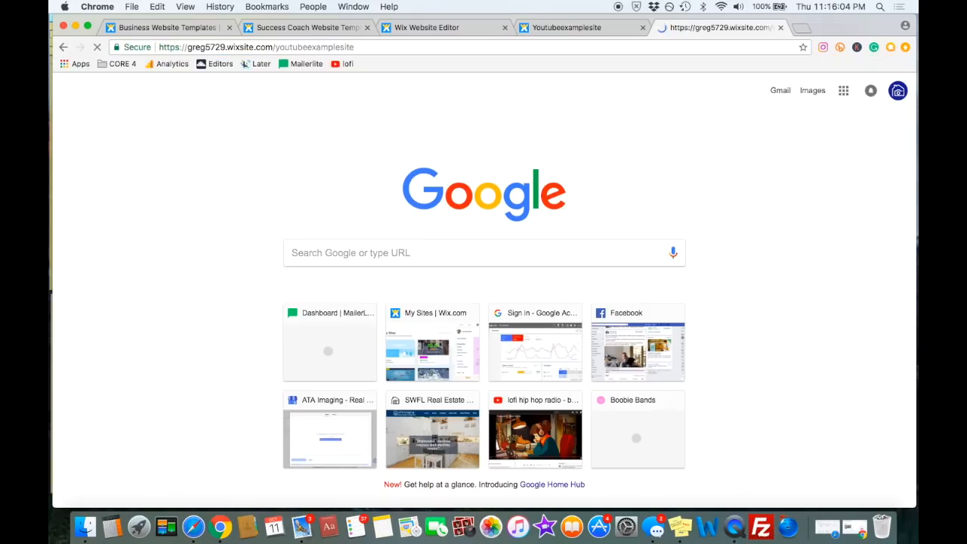
drag(355, 47, 148, 50)
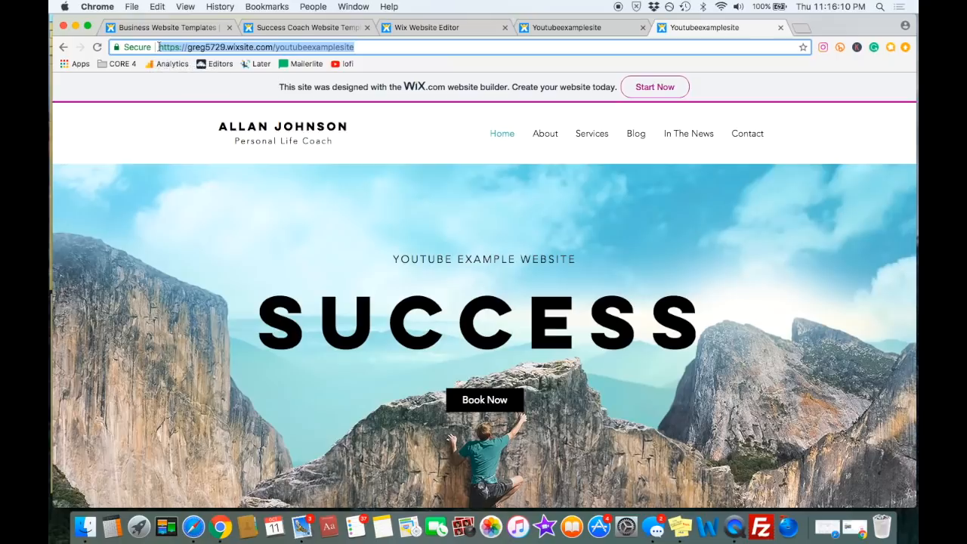
Close the duplicate tab of the published site and look through the live home page down to its contact section
click(780, 27)
scroll(645, 235, down, 10)
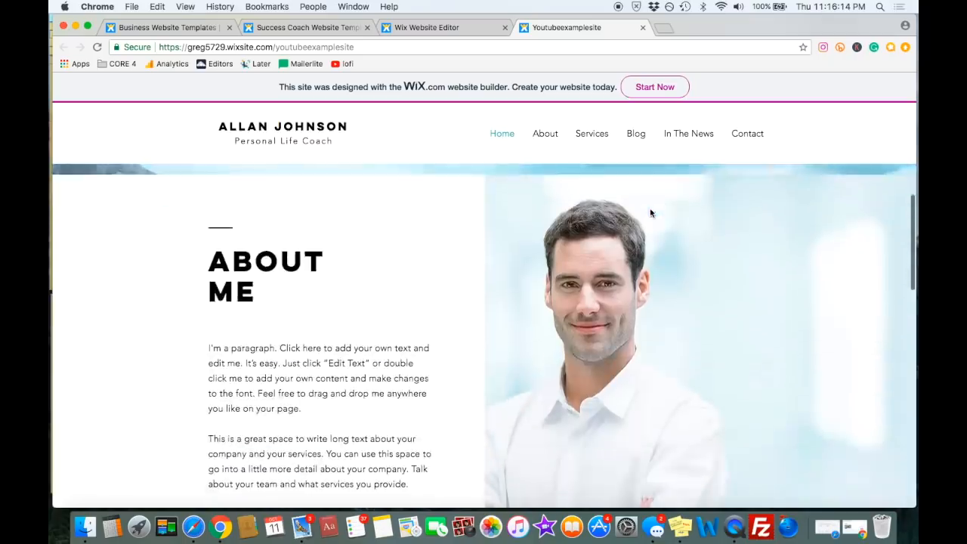
scroll(774, 345, down, 10)
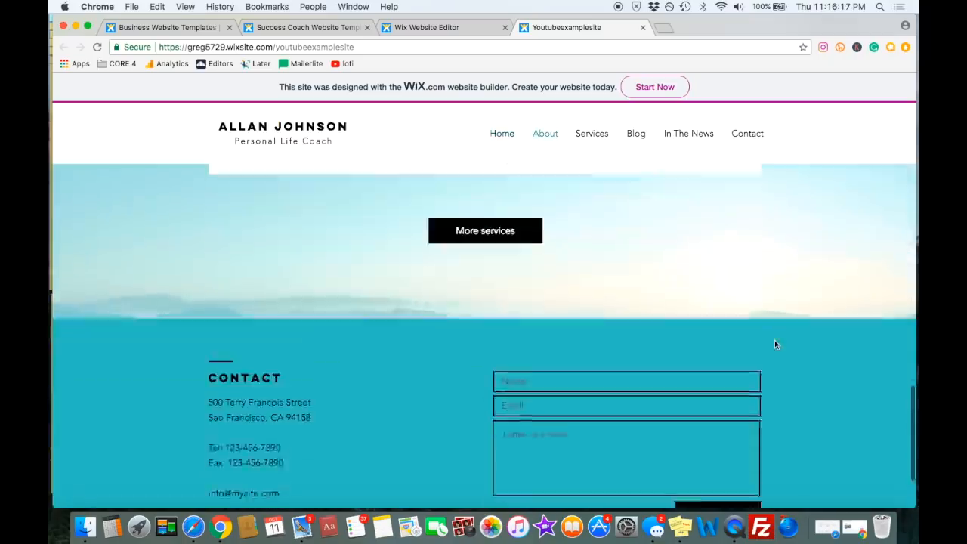
scroll(823, 349, up, 20)
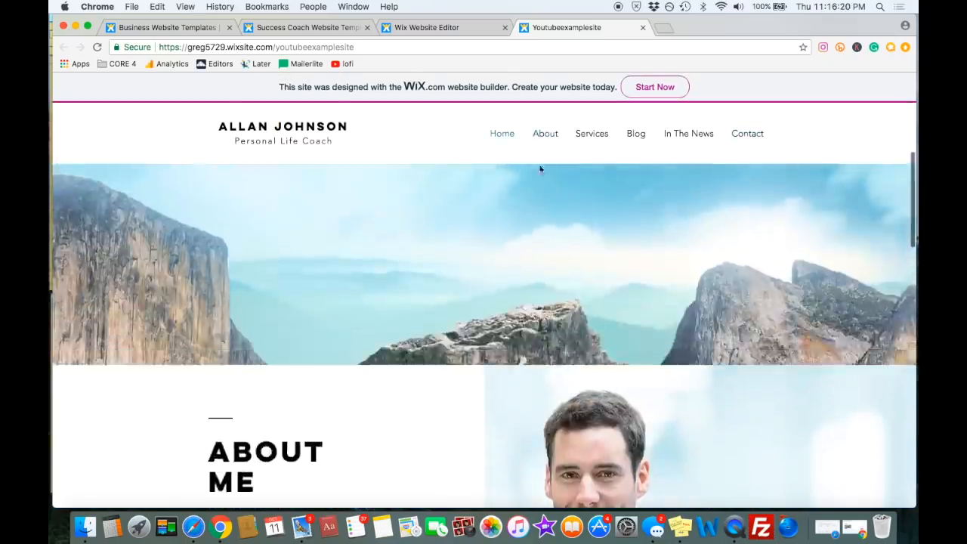
View the live Services page and look through the In The News page with its testimonials
click(594, 134)
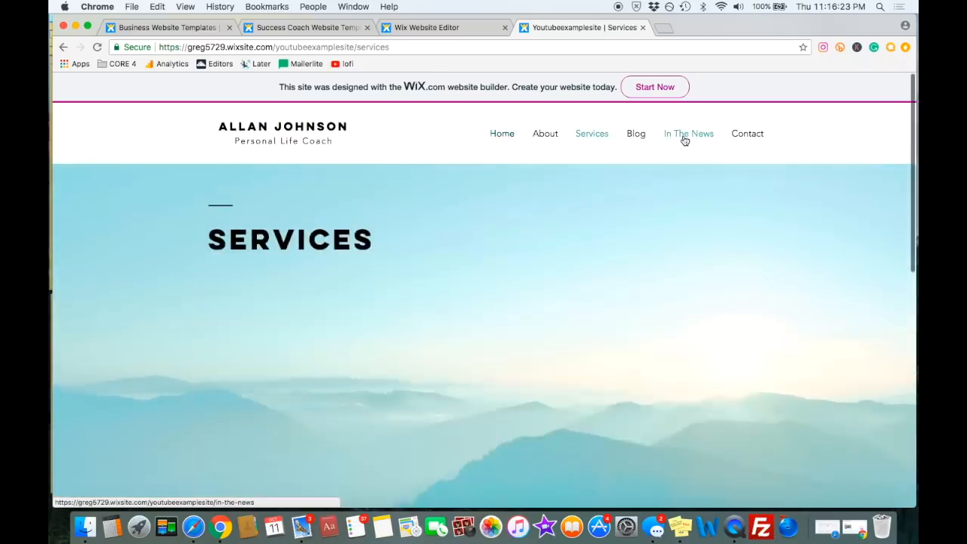
click(685, 136)
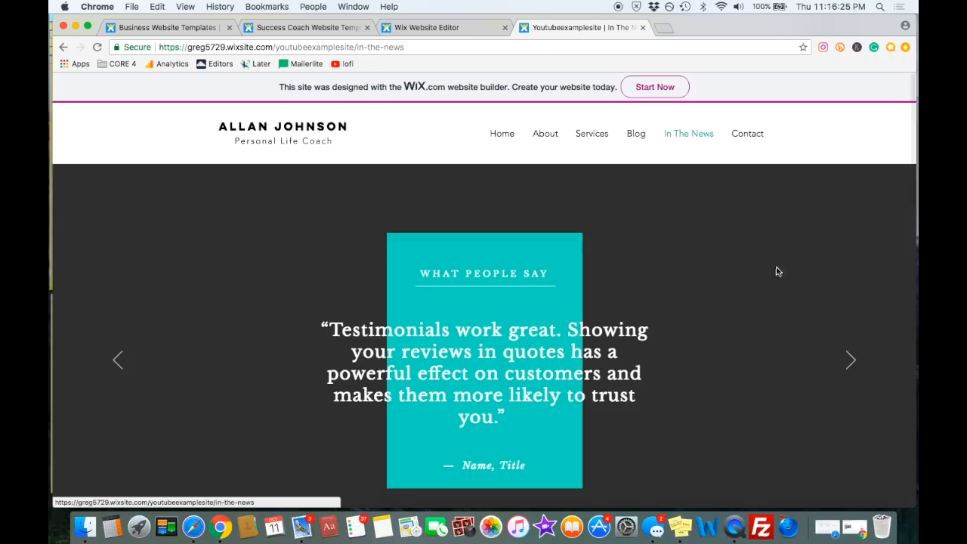
scroll(663, 297, down, 2)
scroll(663, 298, down, 10)
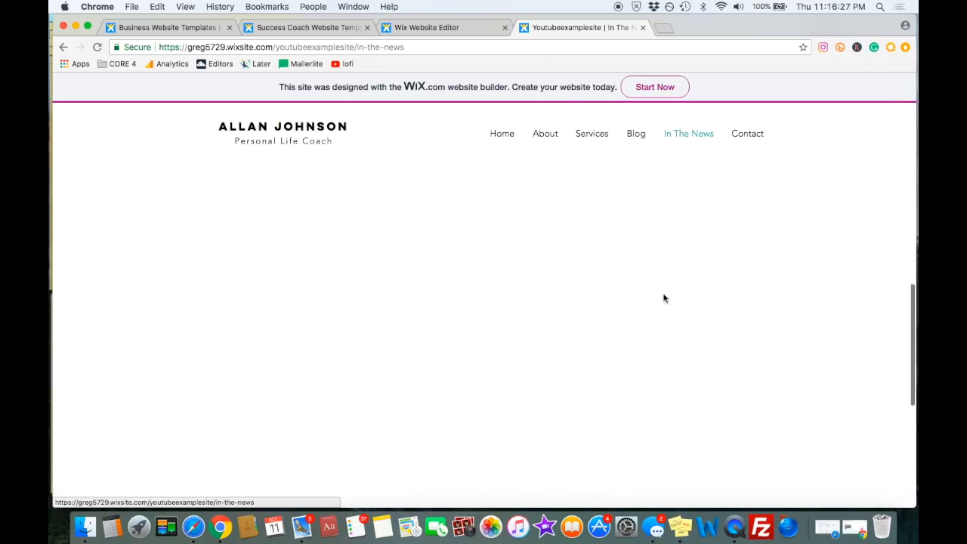
scroll(663, 293, up, 15)
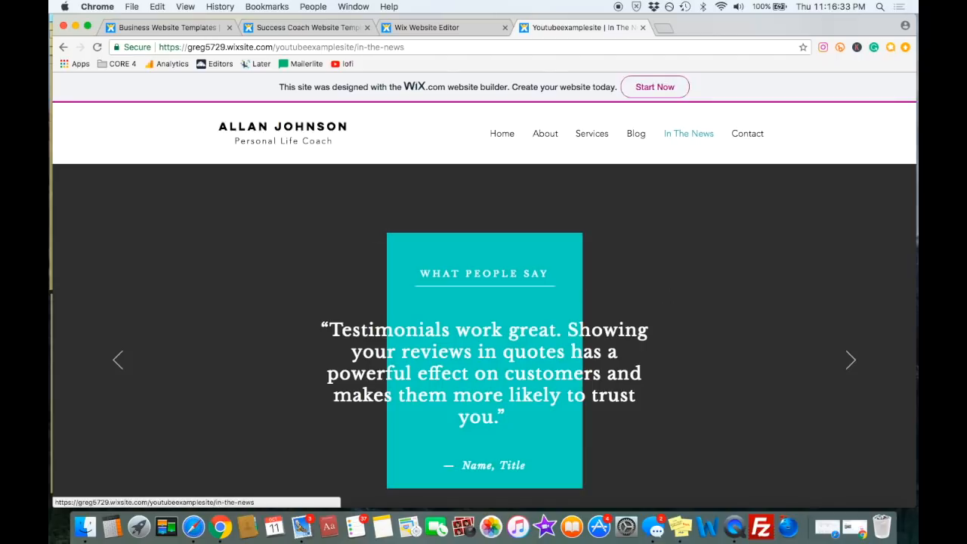
Test the live header title's link to the home page from both the In The News and Services pages
click(301, 134)
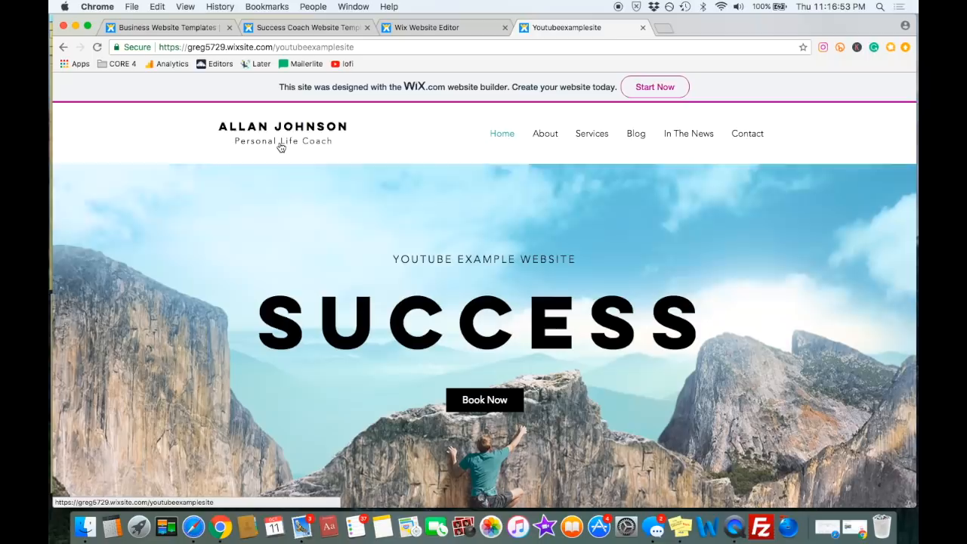
click(598, 141)
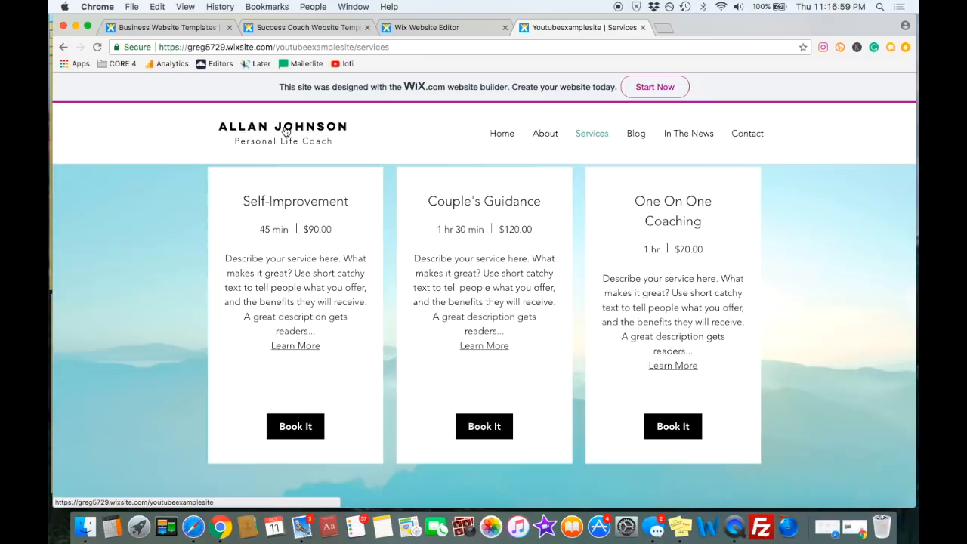
click(285, 132)
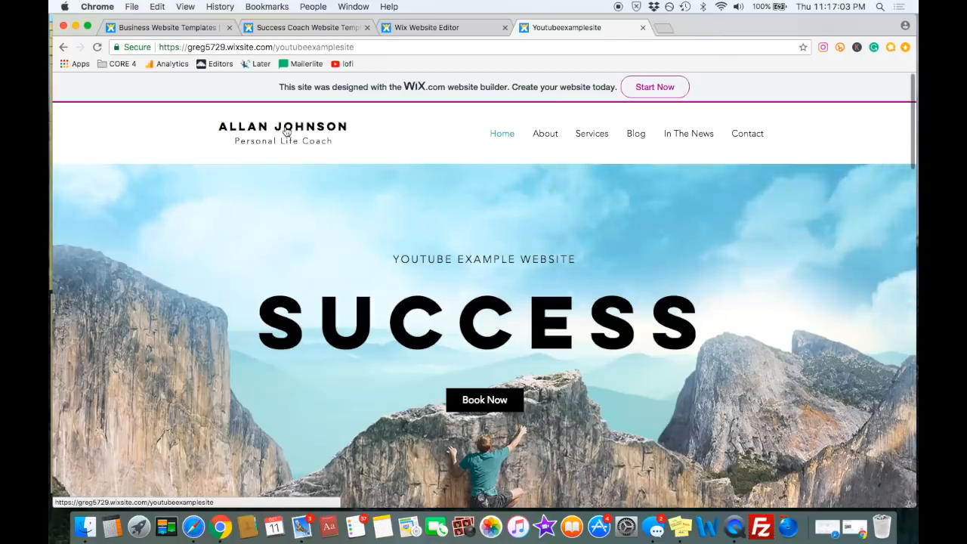
Return to the Wix editor, dismiss the Congratulations dialog, and link the header's name title to the Home page in the current window
click(431, 27)
click(685, 170)
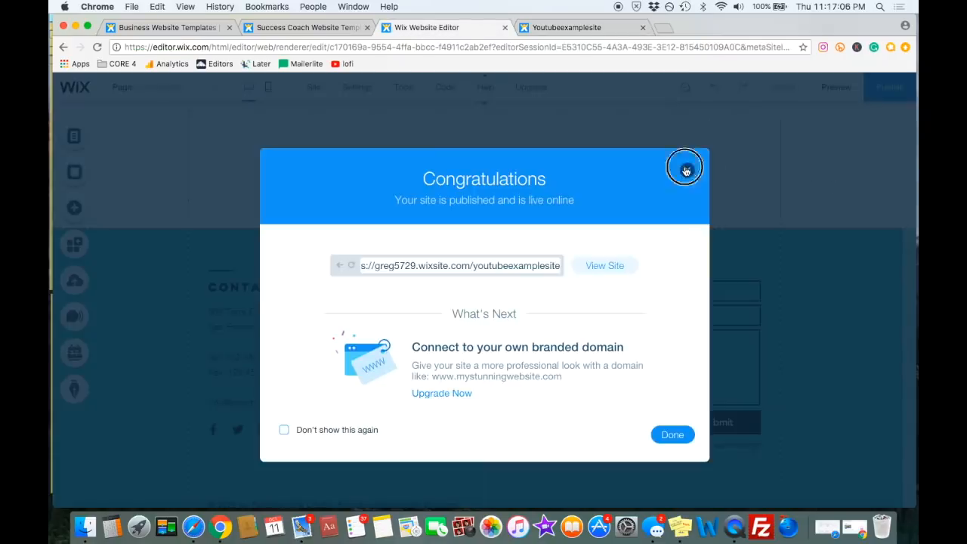
scroll(361, 154, up, 12)
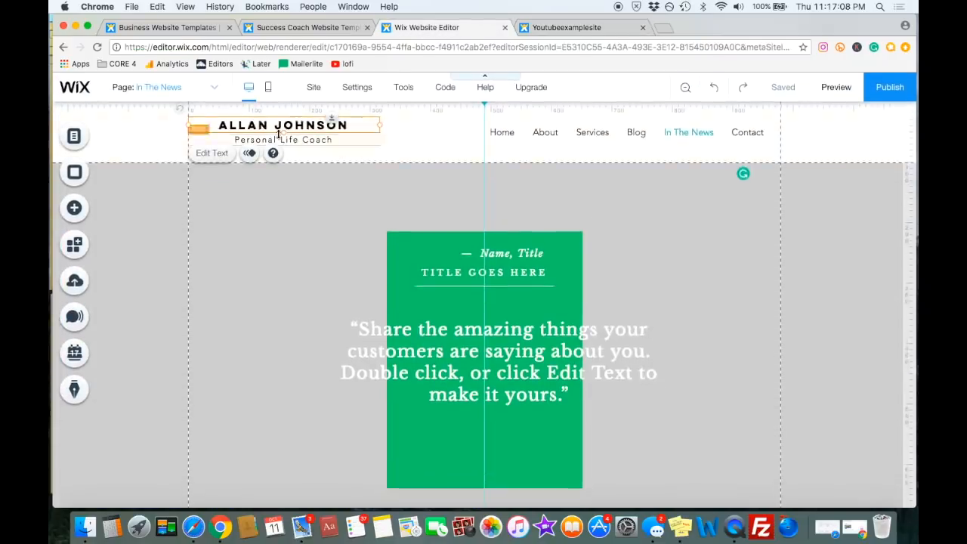
click(212, 153)
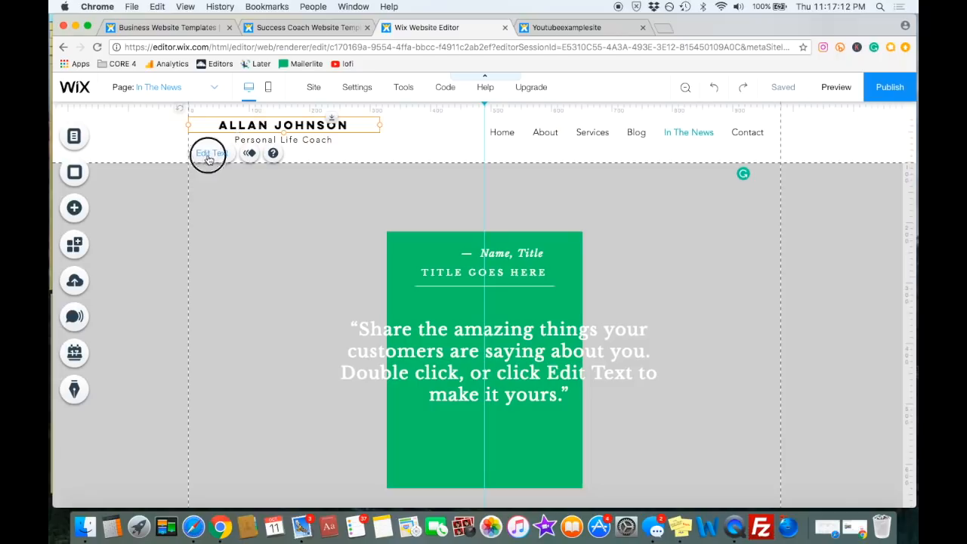
mouse_move(549, 364)
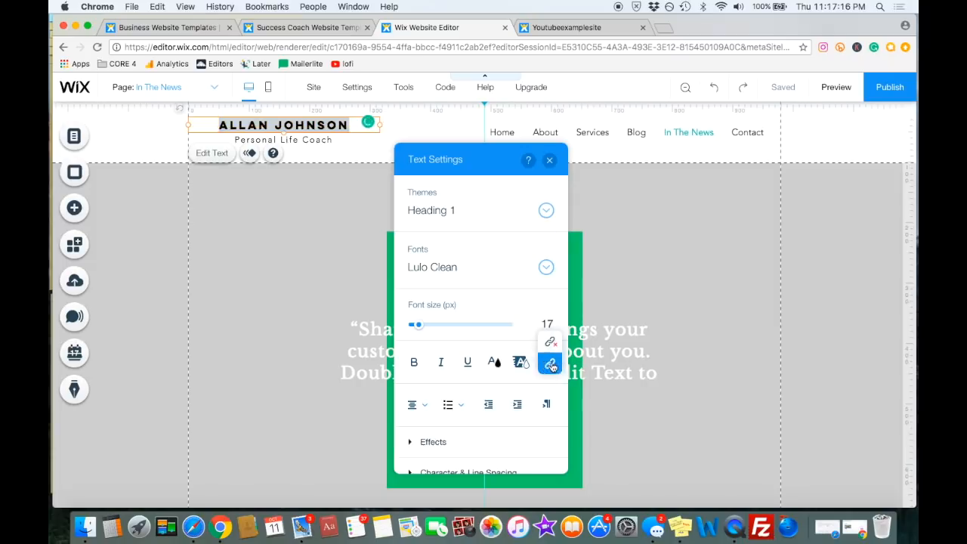
click(550, 365)
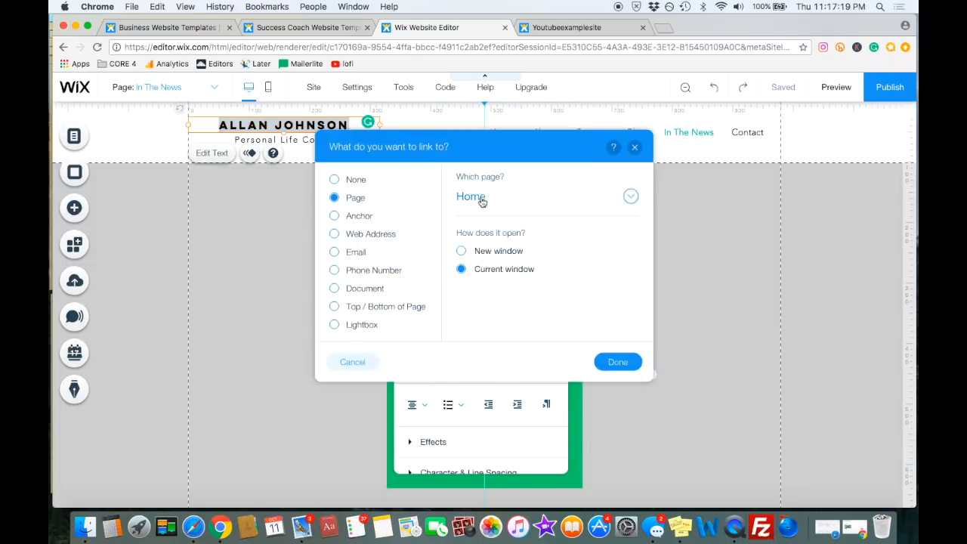
click(481, 198)
click(483, 225)
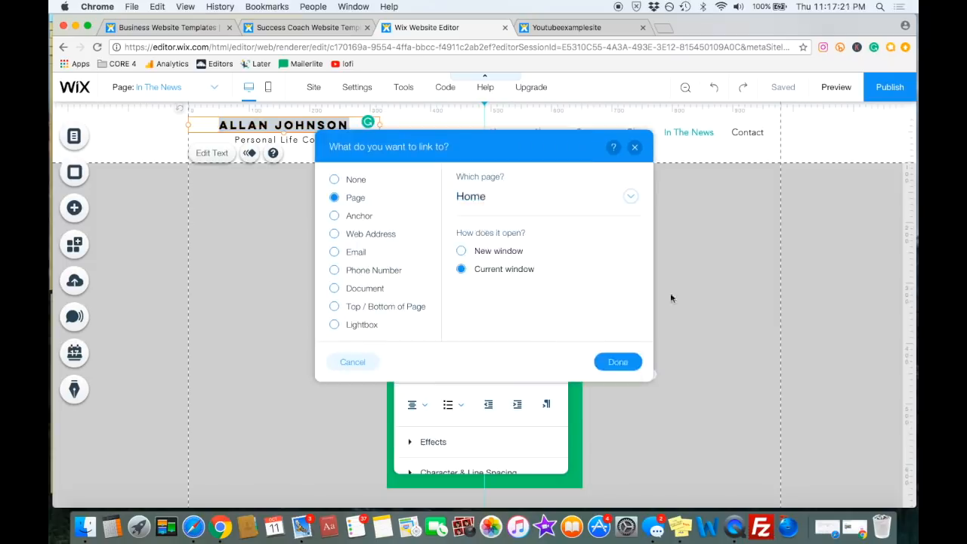
click(619, 362)
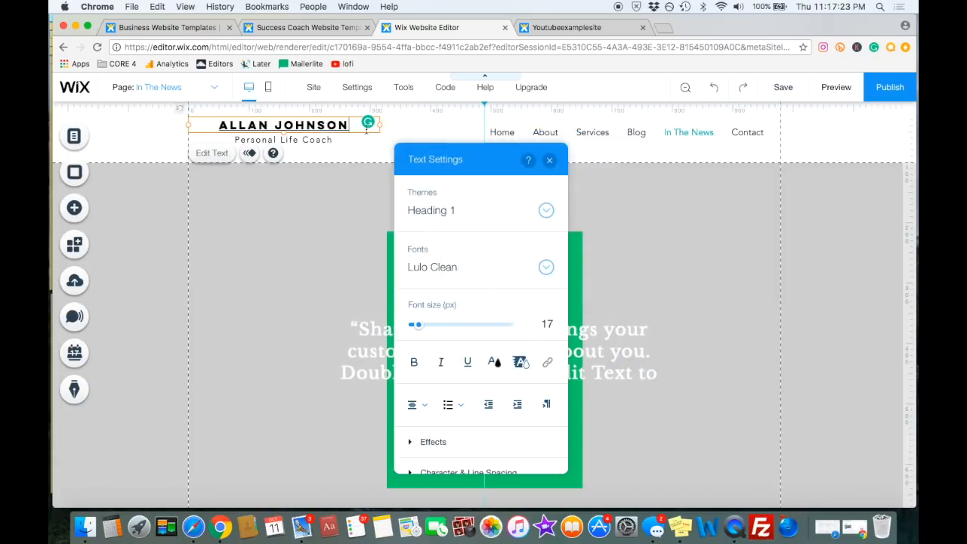
Remove the underline from the linked header name title and close its text settings
drag(348, 126, 214, 126)
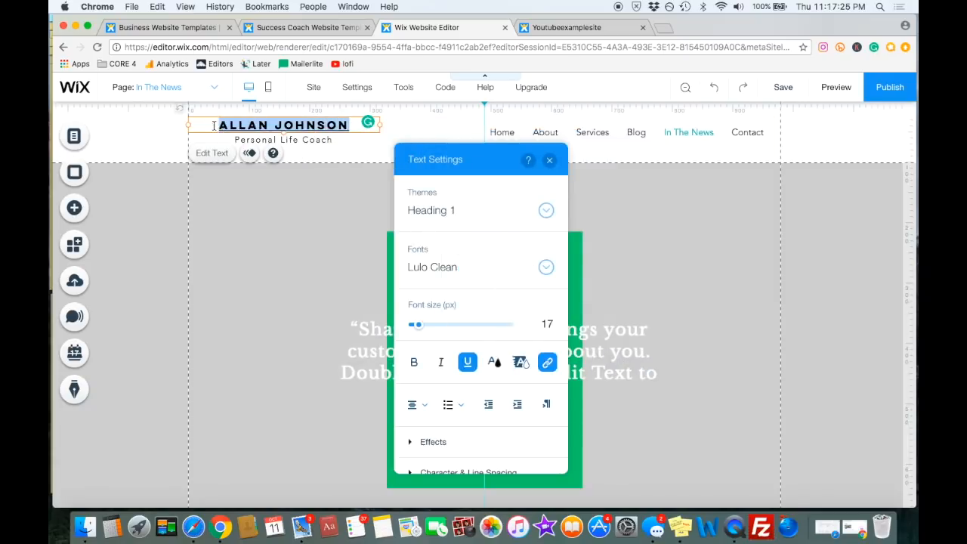
click(467, 364)
click(550, 160)
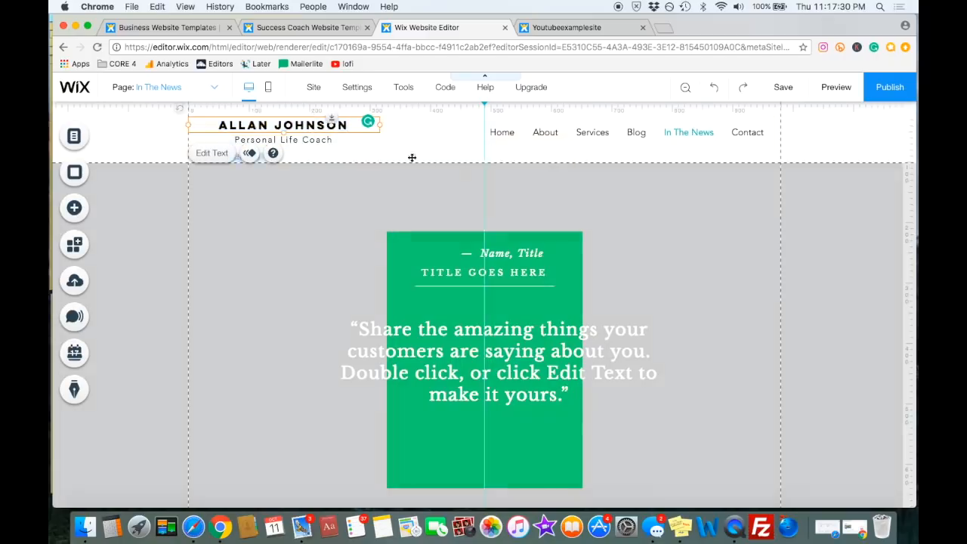
Link the header tagline "Personal Life Coach" to the Home page in the current window and remove its underline
click(316, 145)
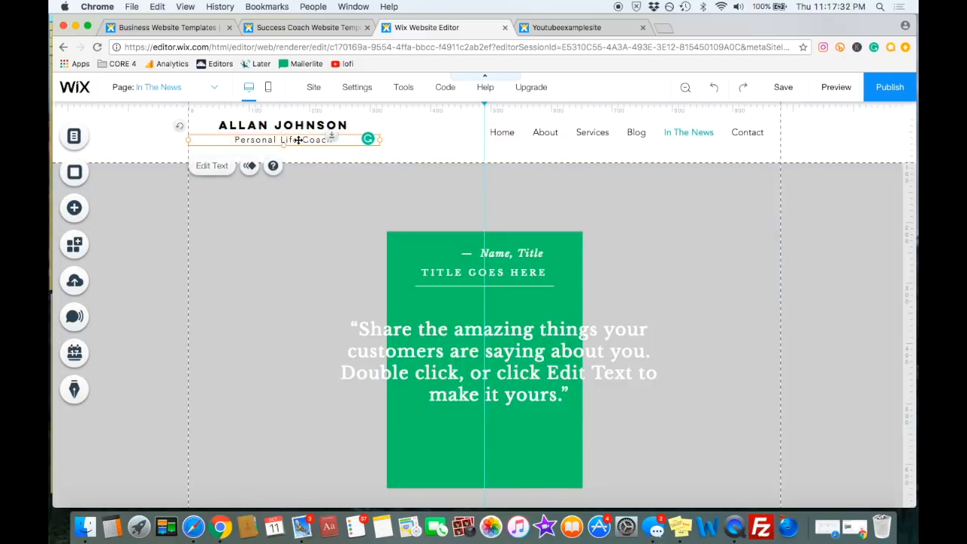
double_click(298, 140)
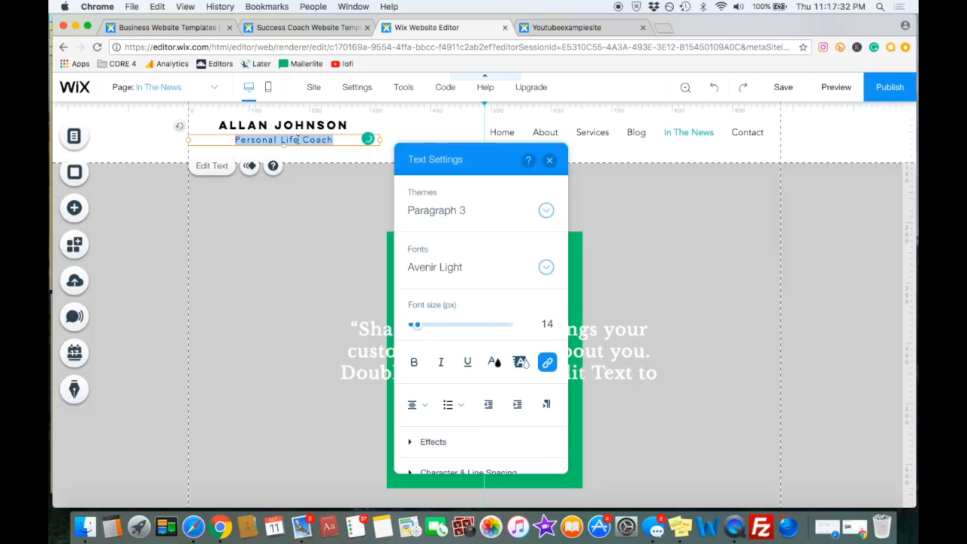
click(549, 362)
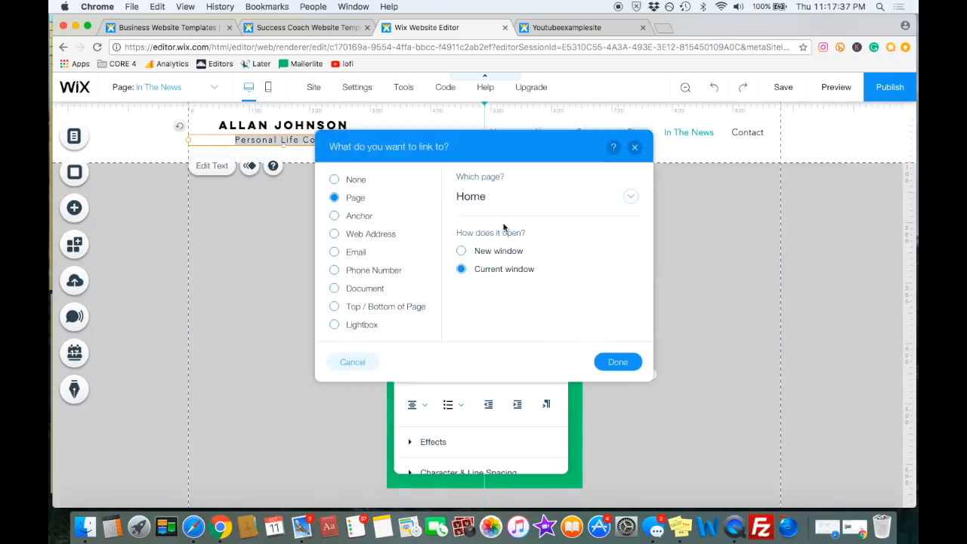
click(619, 363)
click(336, 140)
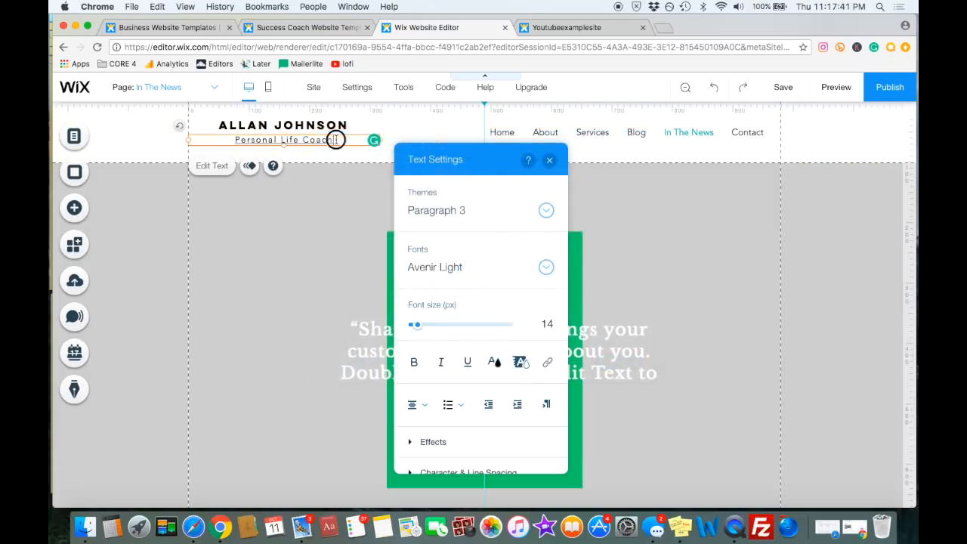
drag(335, 139, 233, 139)
click(467, 361)
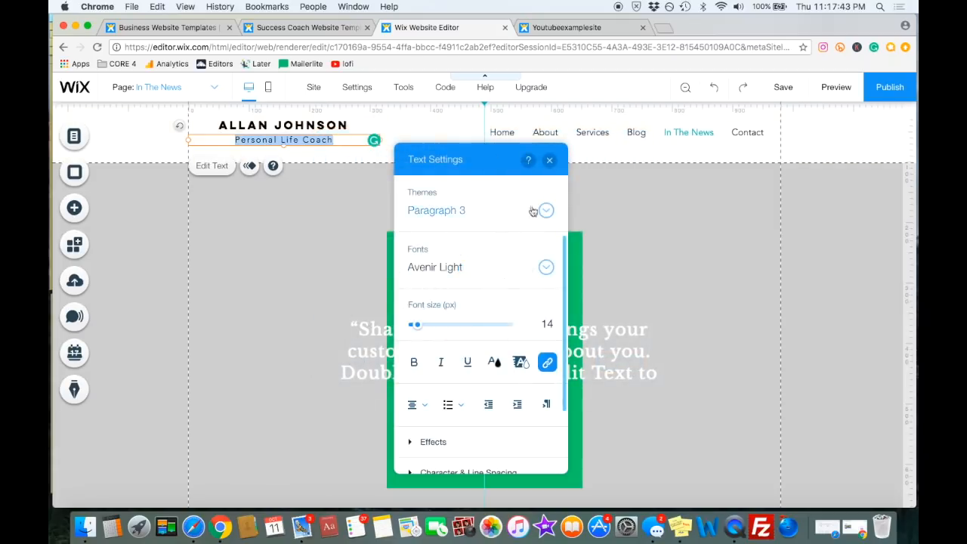
click(549, 160)
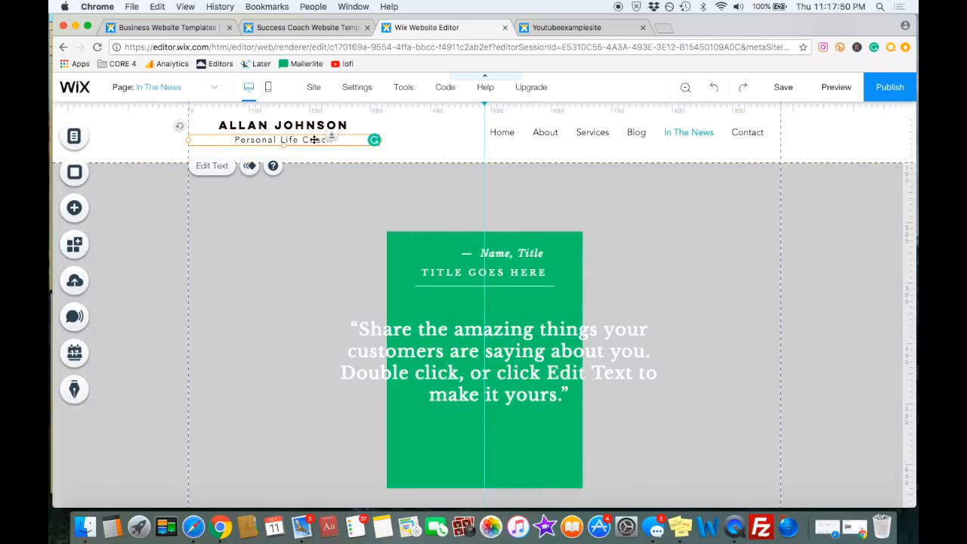
Change the year in the footer's copyright line to 2018 and leave the text editing
scroll(773, 367, down, 10)
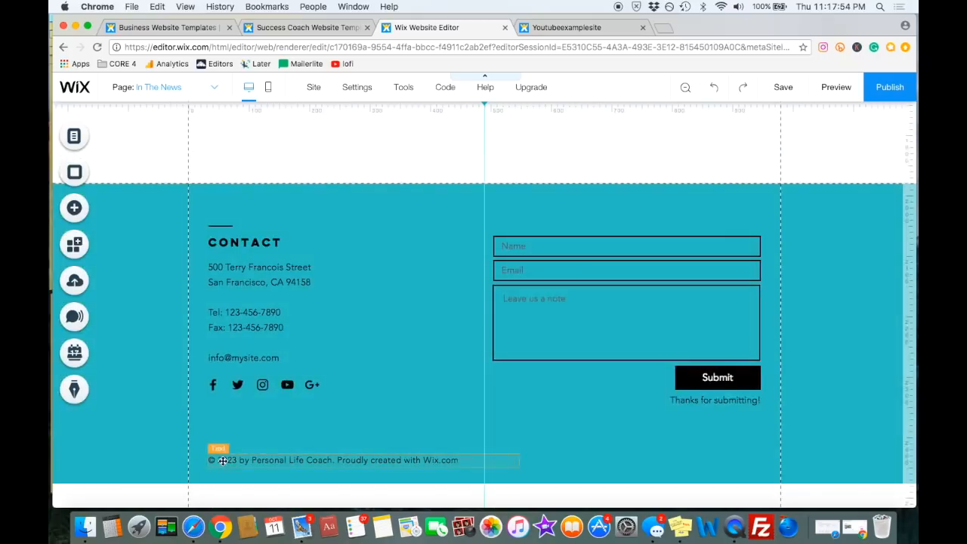
click(273, 457)
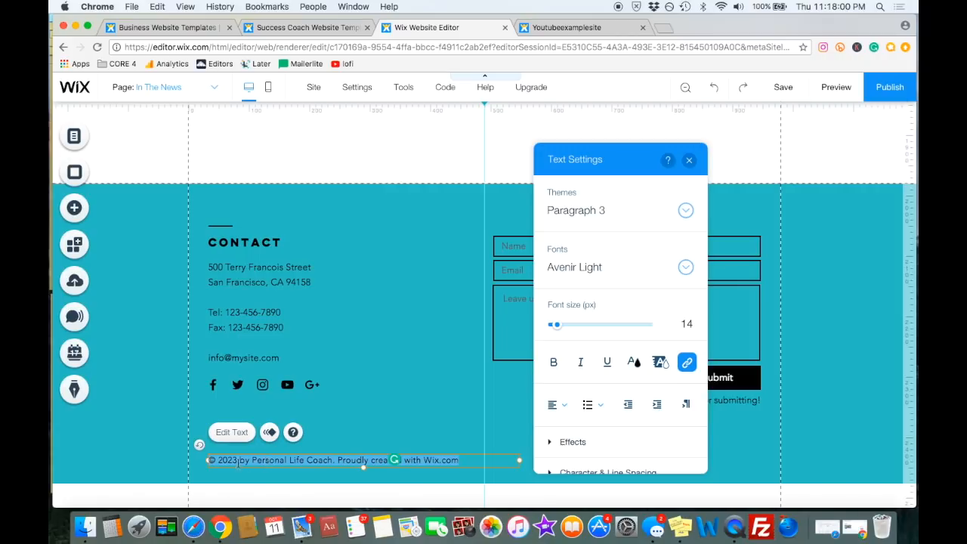
click(238, 460)
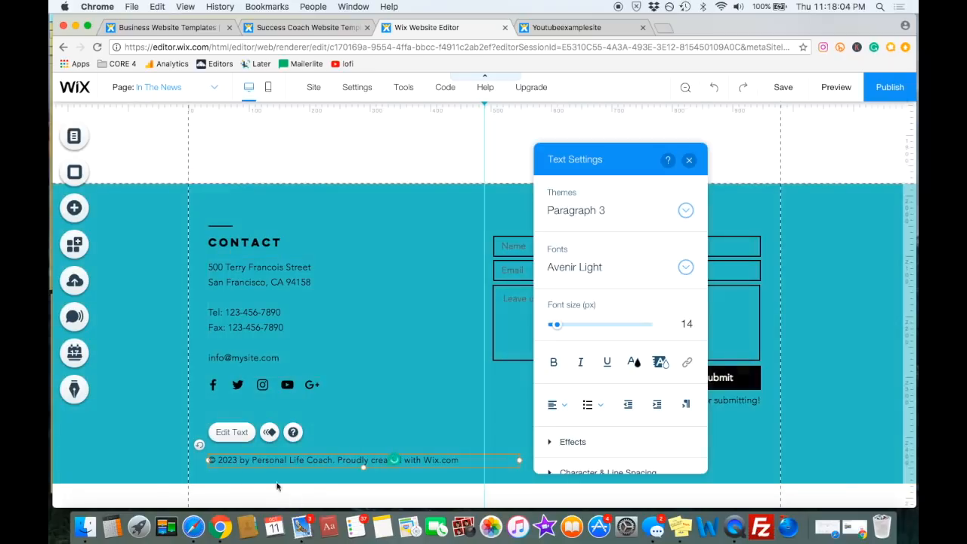
key(BackSpace)
key(BackSpace)
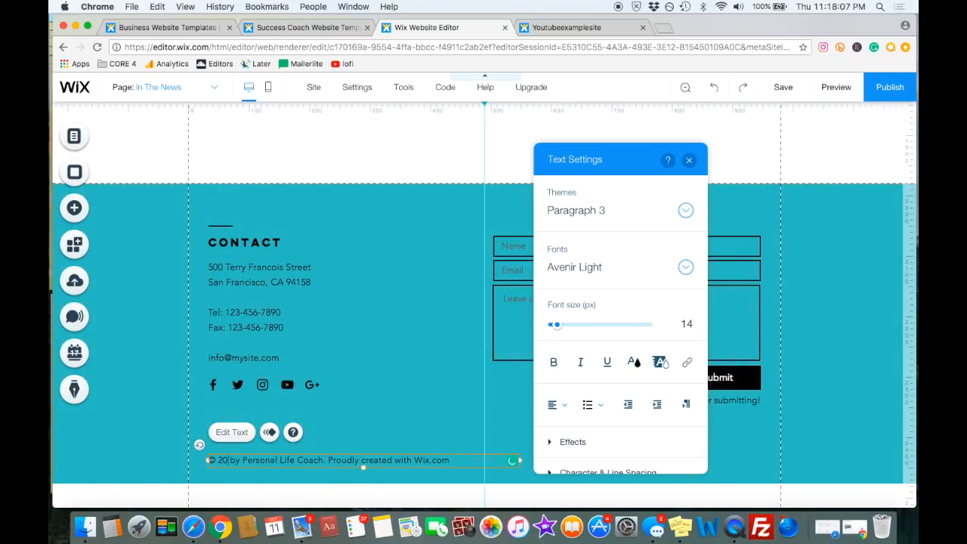
text(18)
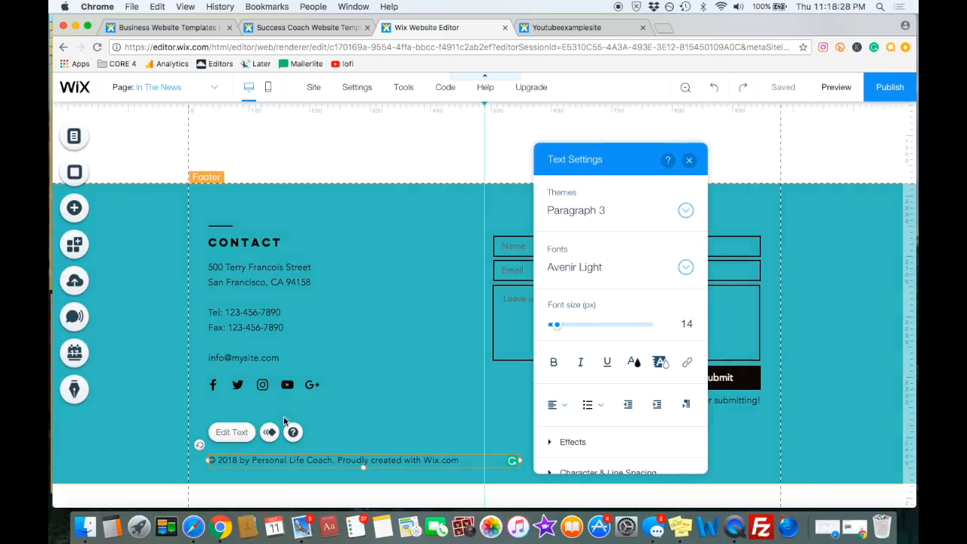
drag(253, 461, 332, 463)
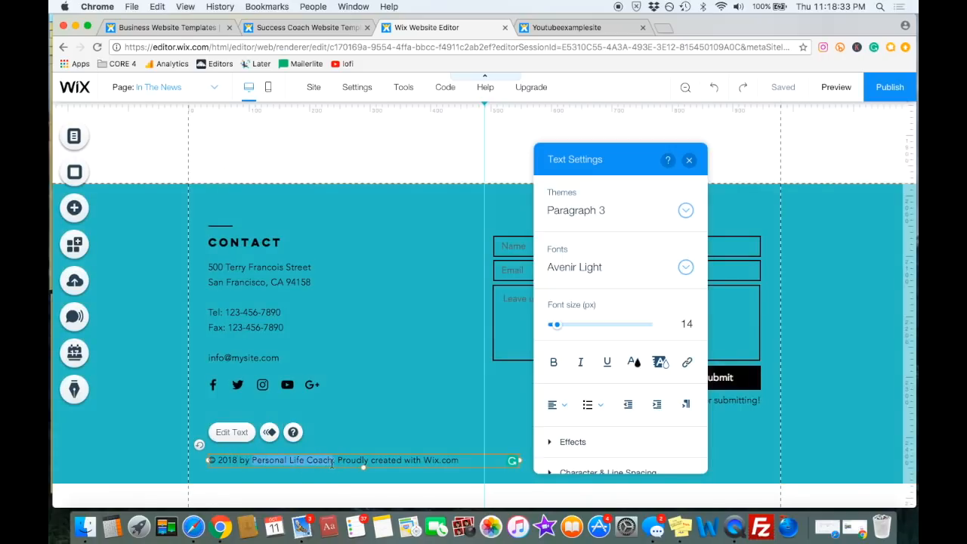
click(412, 385)
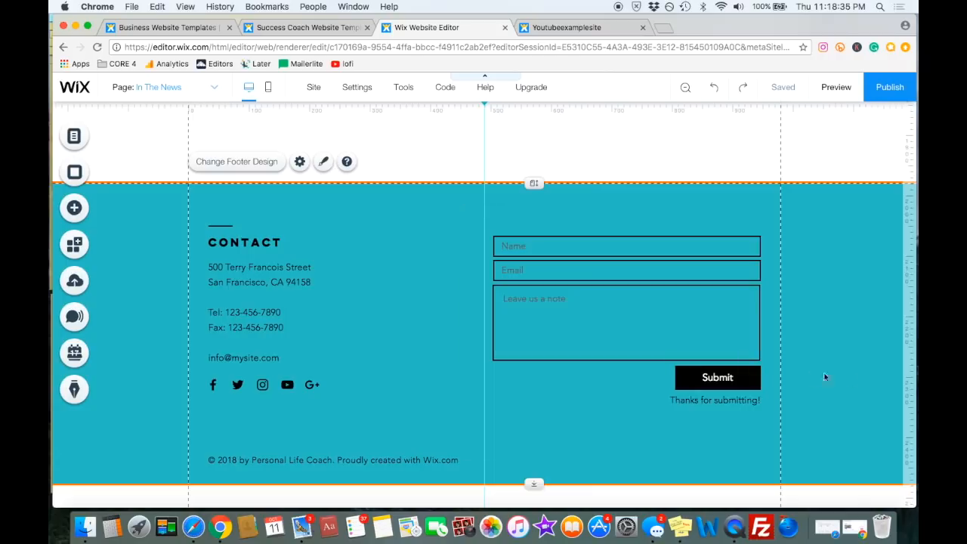
scroll(850, 375, up, 10)
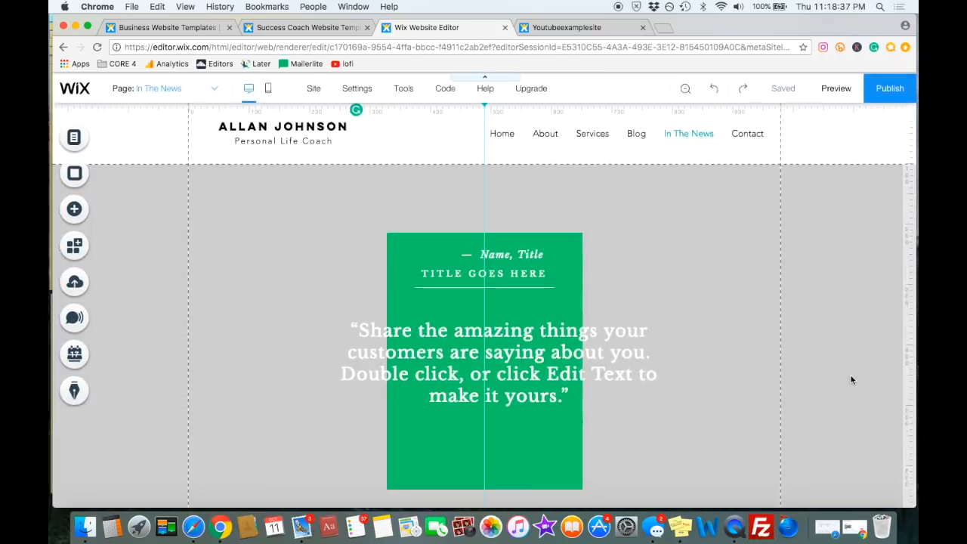